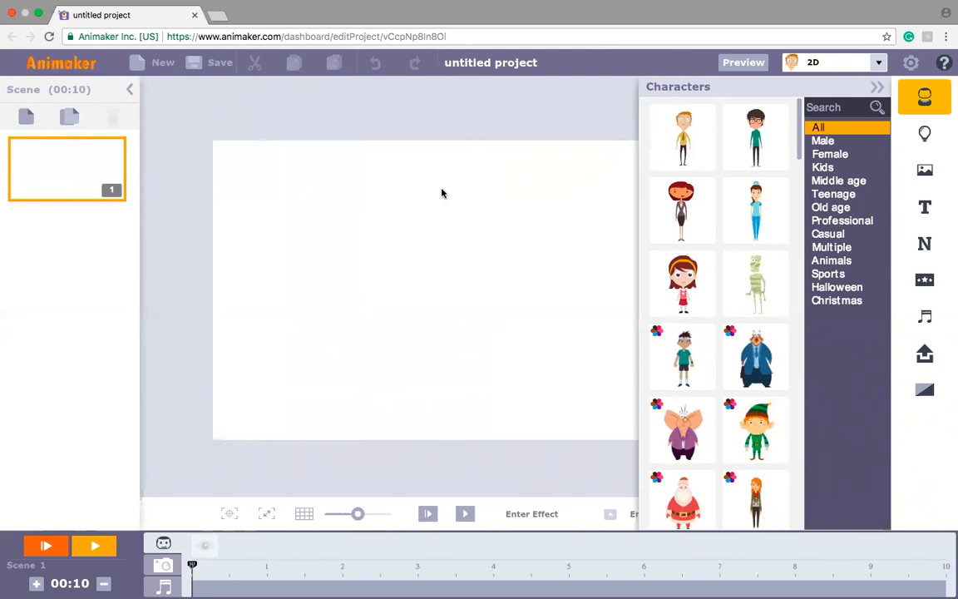
Step: Add the standing man in the yellow shirt and tie to the blank scene
{"action": "left_click", "coordinate": [697, 144]}
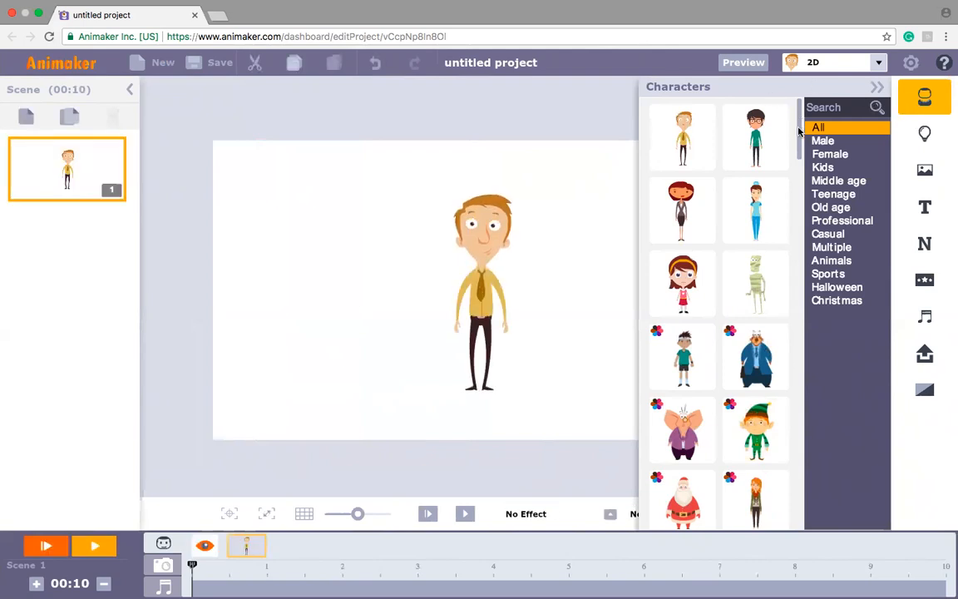
{"action": "scroll", "coordinate": [797, 133], "scroll_direction": "down", "scroll_amount": 3}
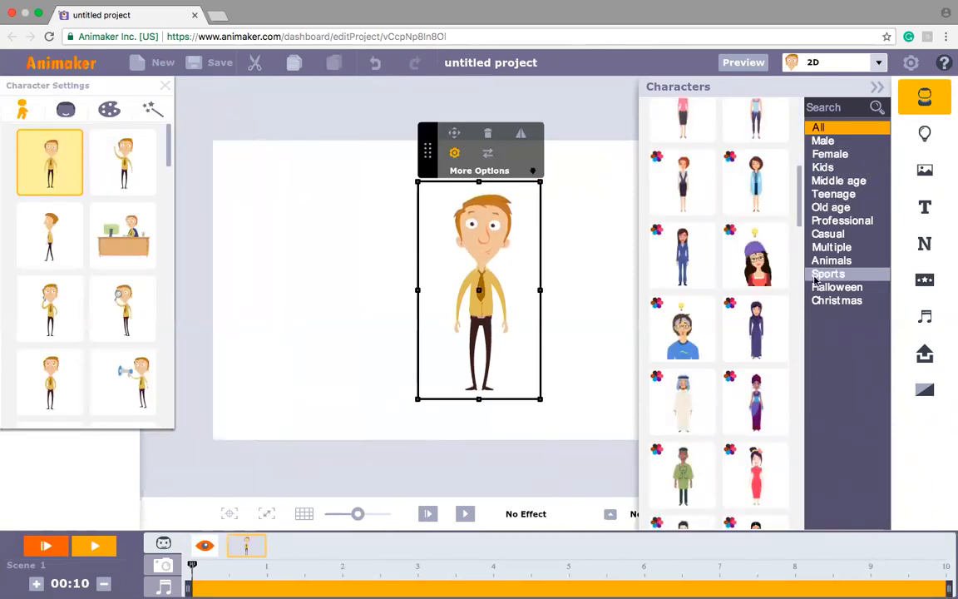
Step: Look through the properties, backgrounds, text, number, special effects and music libraries
{"action": "left_click", "coordinate": [929, 138]}
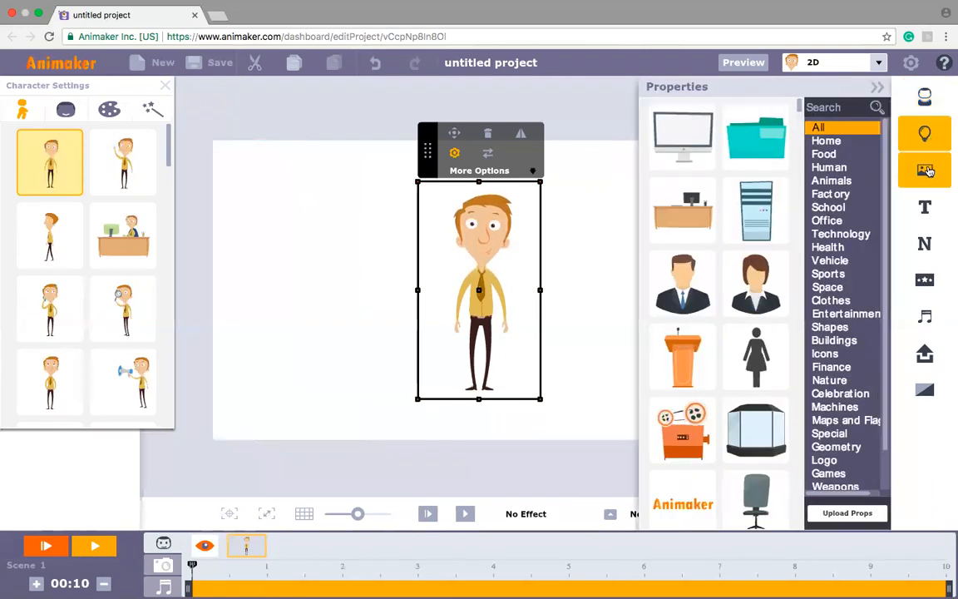
{"action": "left_click", "coordinate": [928, 171]}
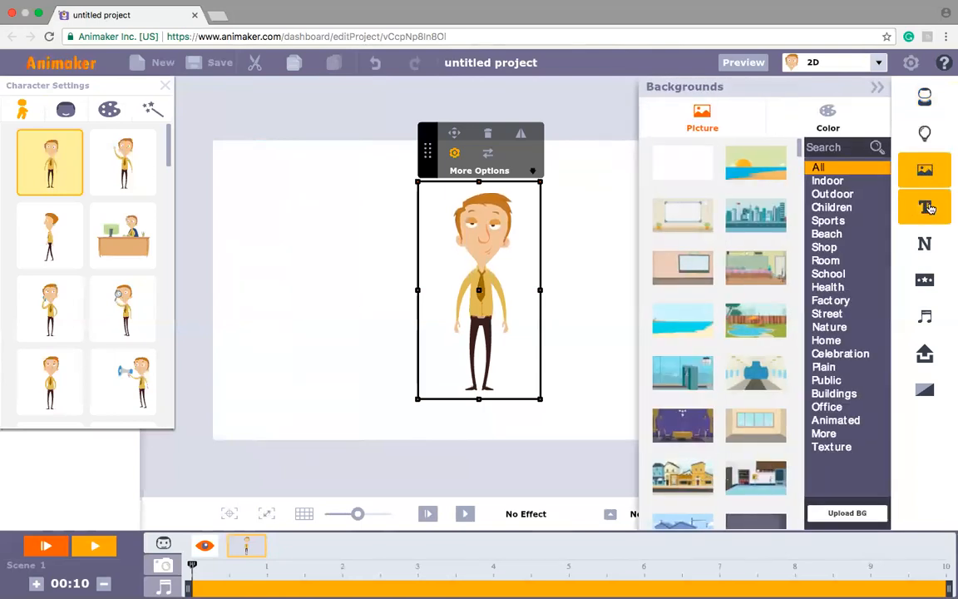
{"action": "left_click", "coordinate": [930, 207]}
{"action": "left_click", "coordinate": [925, 244]}
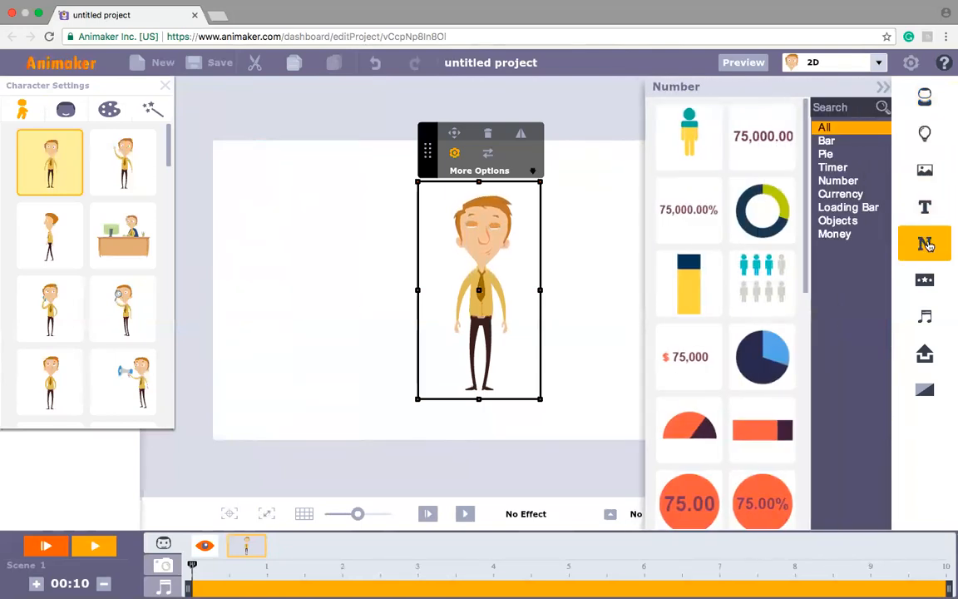
{"action": "left_click", "coordinate": [926, 286]}
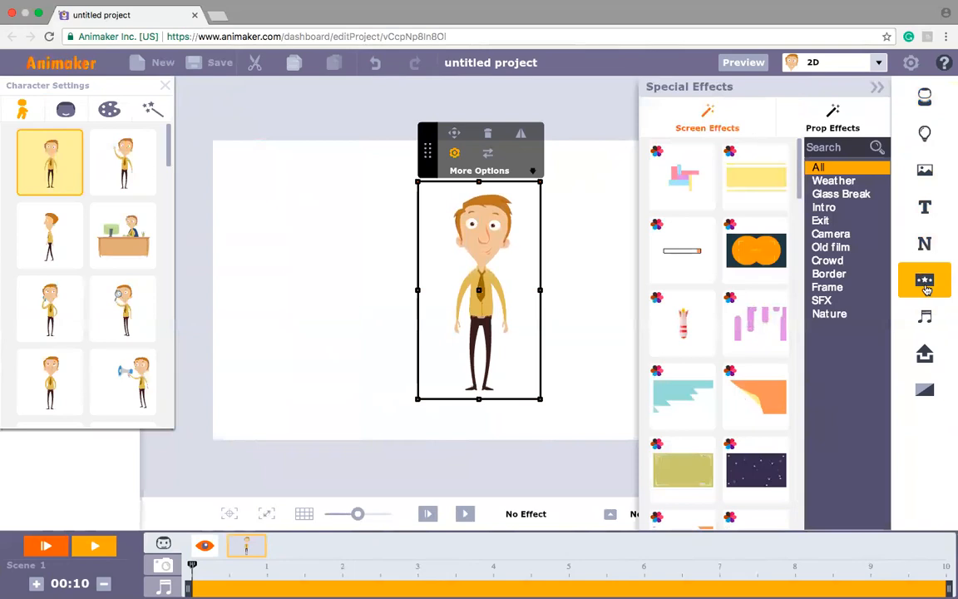
{"action": "left_click", "coordinate": [929, 332]}
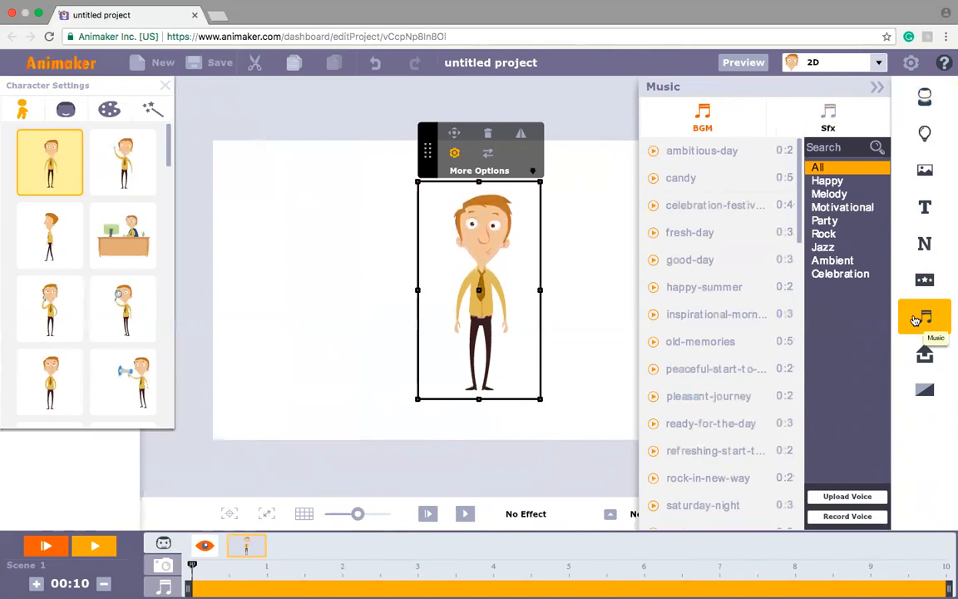
Step: Examine the upload options, including the voice-over recorder, and the available transition effects
{"action": "left_click", "coordinate": [926, 358]}
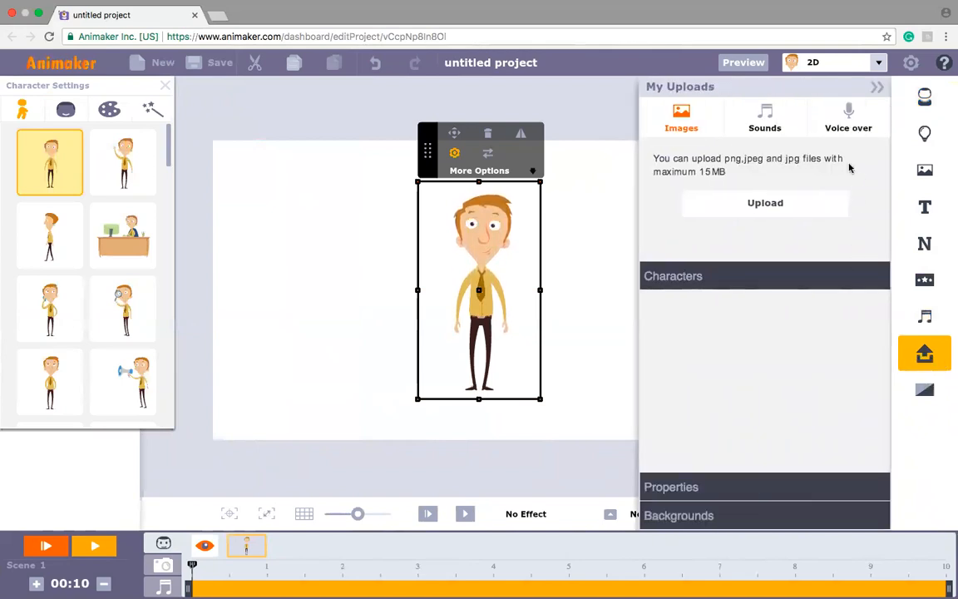
{"action": "left_click", "coordinate": [849, 114]}
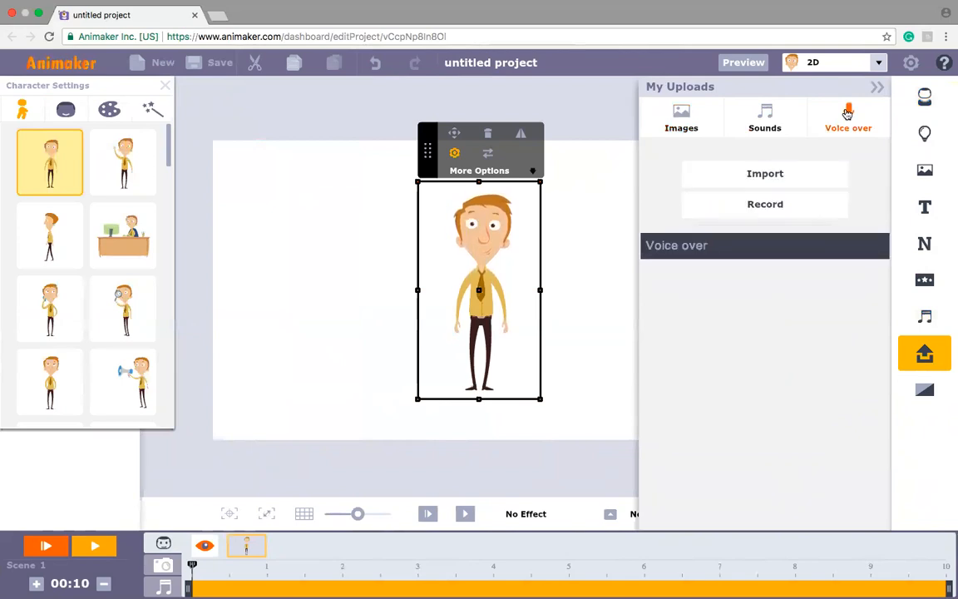
{"action": "left_click", "coordinate": [775, 215]}
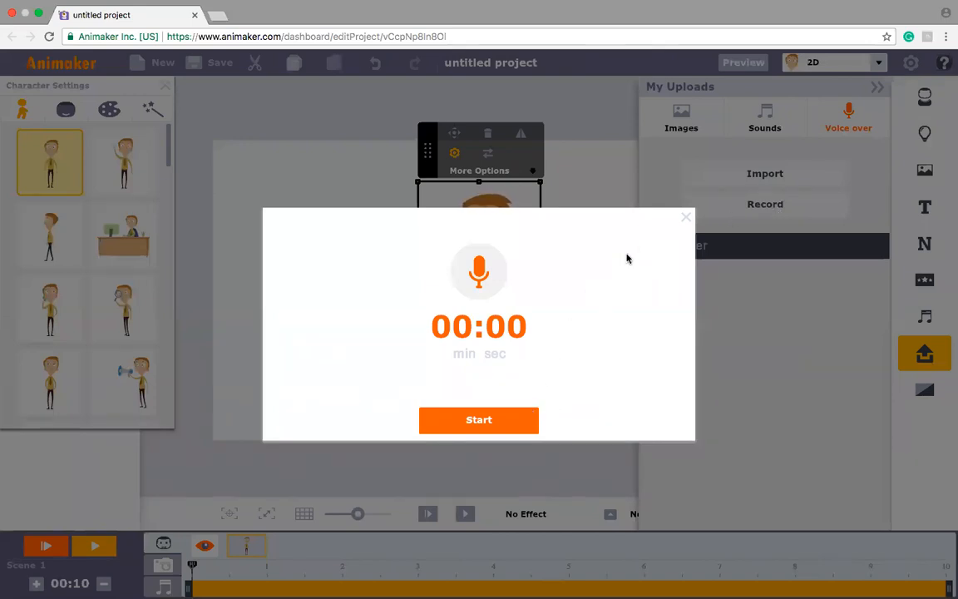
{"action": "left_click", "coordinate": [686, 218]}
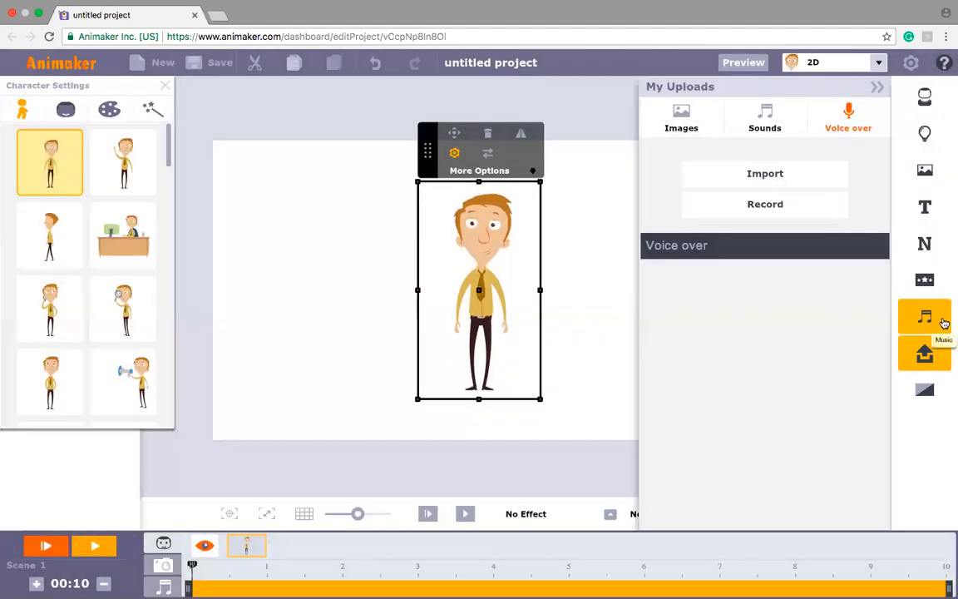
{"action": "left_click", "coordinate": [925, 389]}
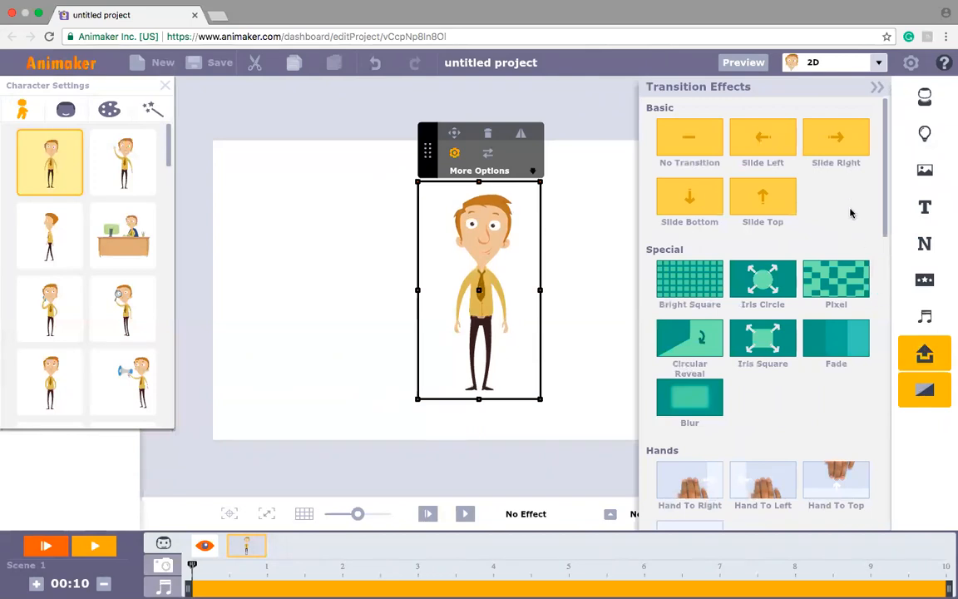
{"action": "left_click_drag", "start_coordinate": [885, 188], "coordinate": [871, 162]}
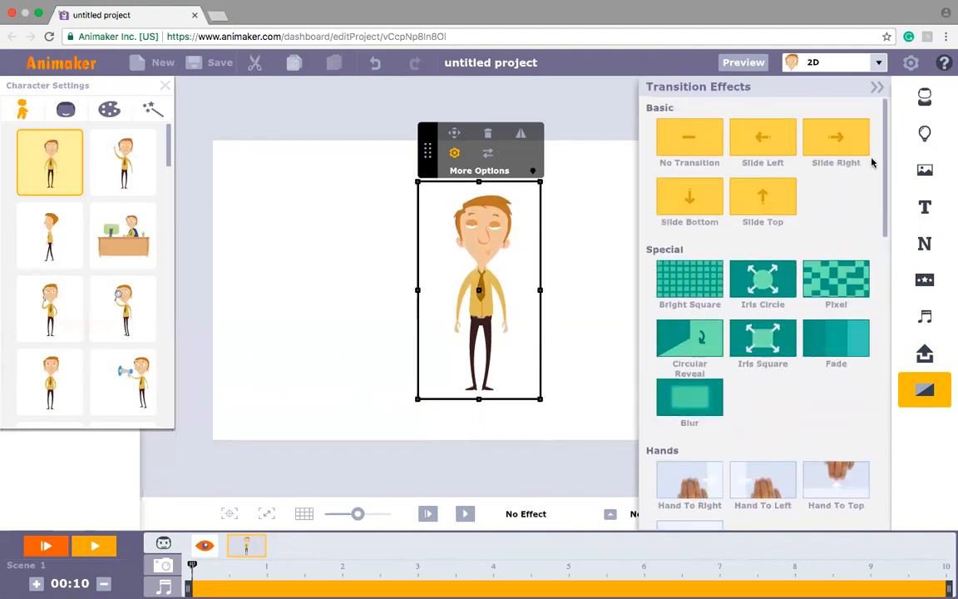
Step: Return to the character library, then hide and show the standing man's character settings again
{"action": "left_click", "coordinate": [927, 98]}
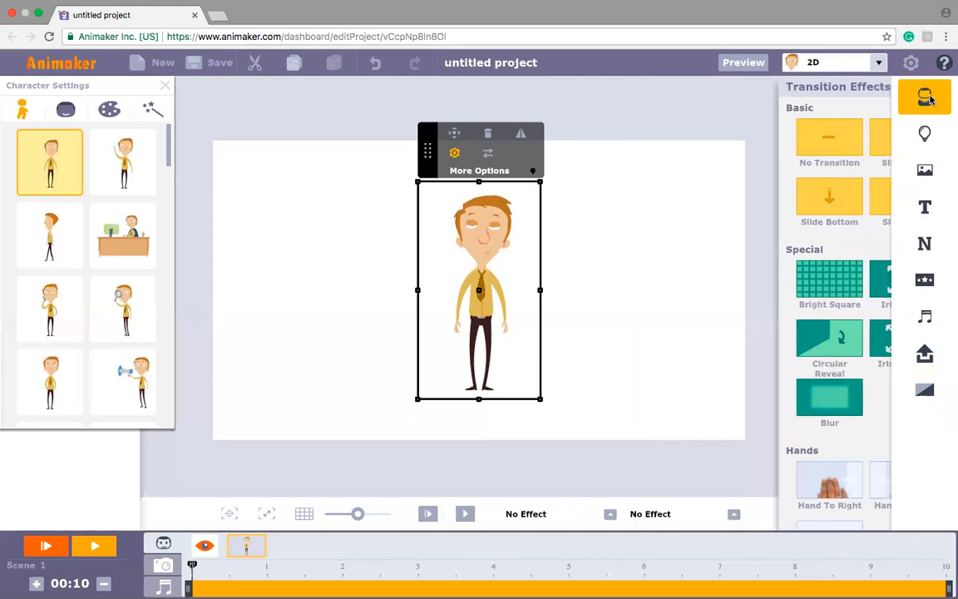
{"action": "left_click_drag", "start_coordinate": [687, 140], "coordinate": [484, 264]}
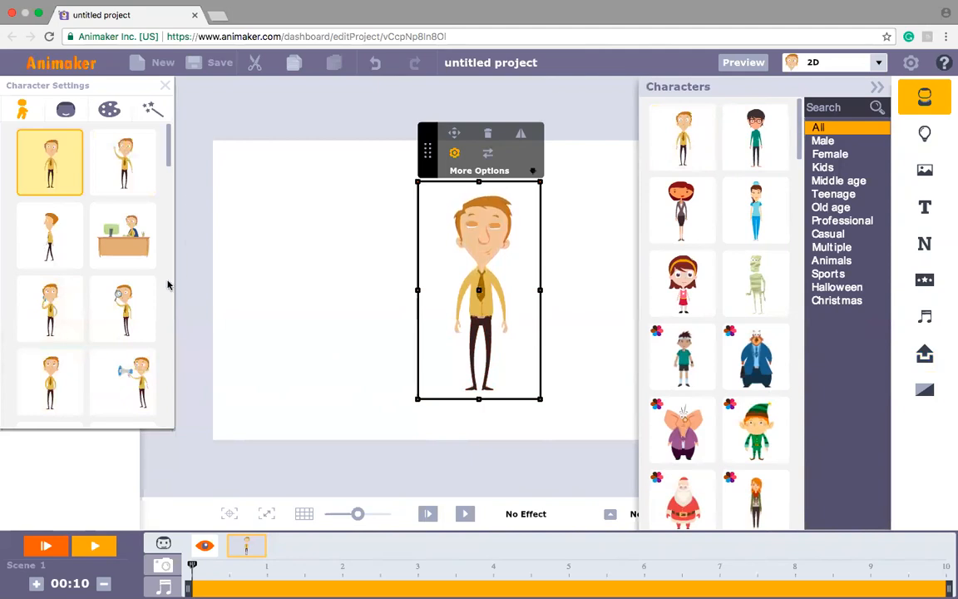
{"action": "left_click", "coordinate": [455, 157]}
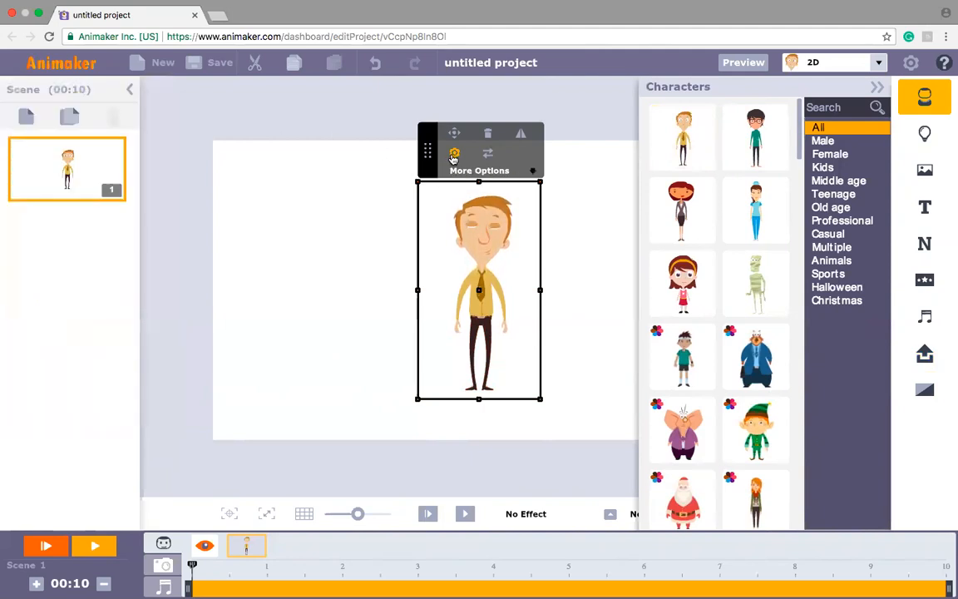
{"action": "left_click", "coordinate": [455, 157]}
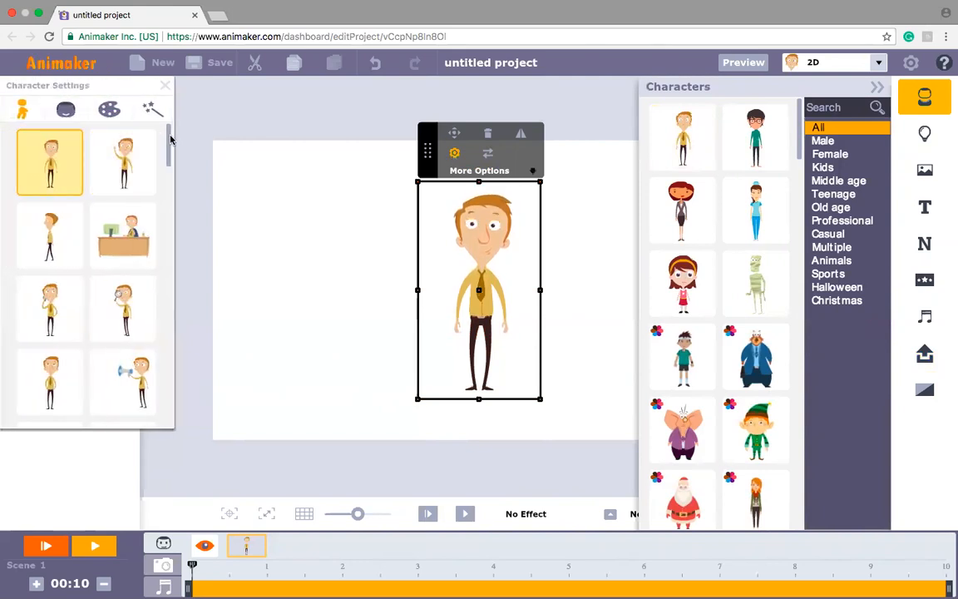
Step: Examine the man's available poses, facial expressions, colours, and enter and exit effects
{"action": "left_click_drag", "start_coordinate": [171, 144], "coordinate": [169, 241]}
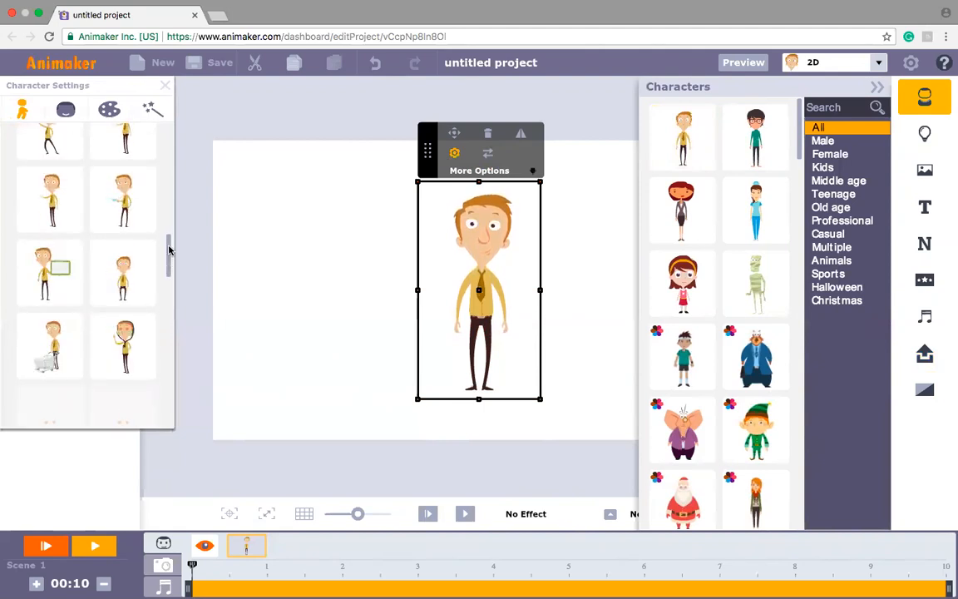
{"action": "left_click", "coordinate": [66, 112]}
{"action": "left_click", "coordinate": [117, 113]}
{"action": "left_click", "coordinate": [166, 118]}
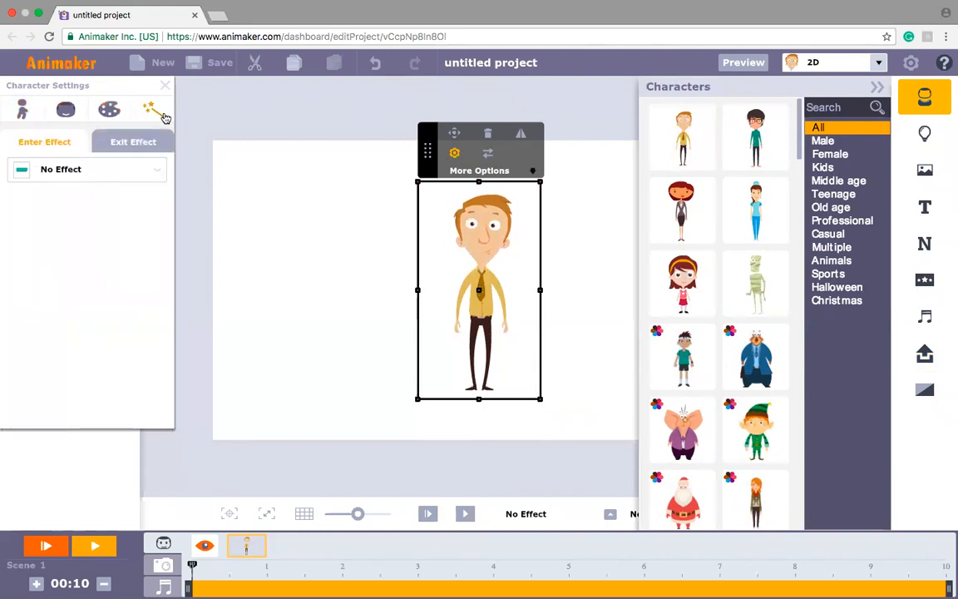
{"action": "left_click", "coordinate": [32, 118]}
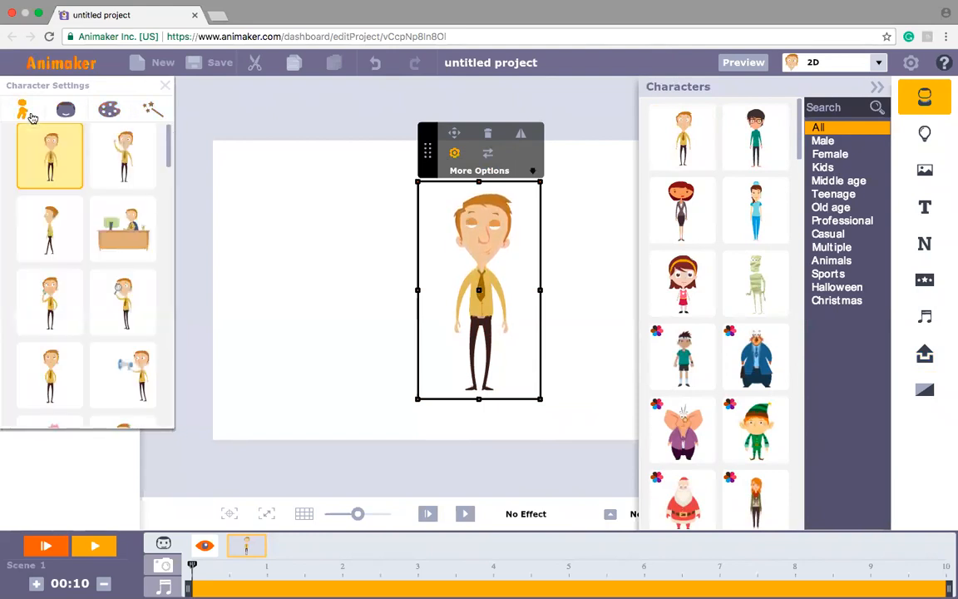
Step: Try several poses on the man, including Waving, walking, Working on a PC, Investigating and Shouting through Megaphone
{"action": "left_click", "coordinate": [143, 165]}
{"action": "left_click", "coordinate": [62, 236]}
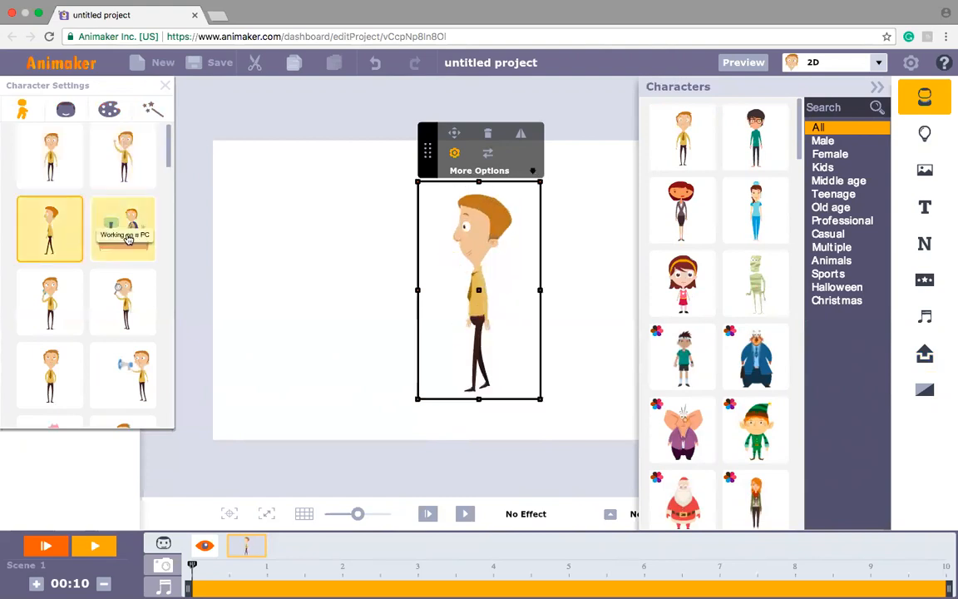
{"action": "left_click", "coordinate": [124, 235]}
{"action": "left_click", "coordinate": [50, 293]}
{"action": "left_click", "coordinate": [123, 298]}
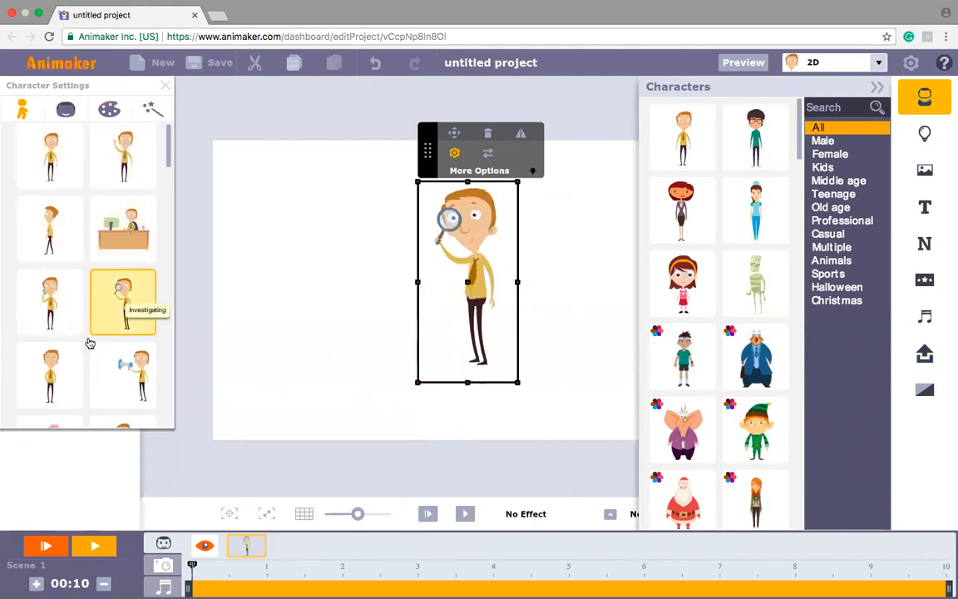
{"action": "left_click", "coordinate": [59, 370]}
{"action": "left_click", "coordinate": [122, 366]}
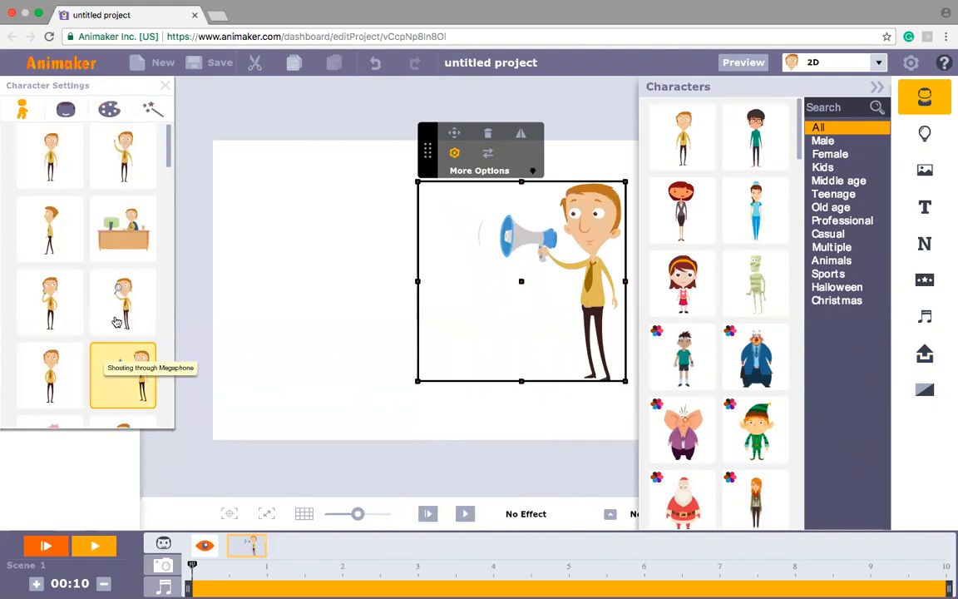
Step: Apply the Working on a PC pose to the man and move him down and to the left in the scene
{"action": "left_click", "coordinate": [112, 226]}
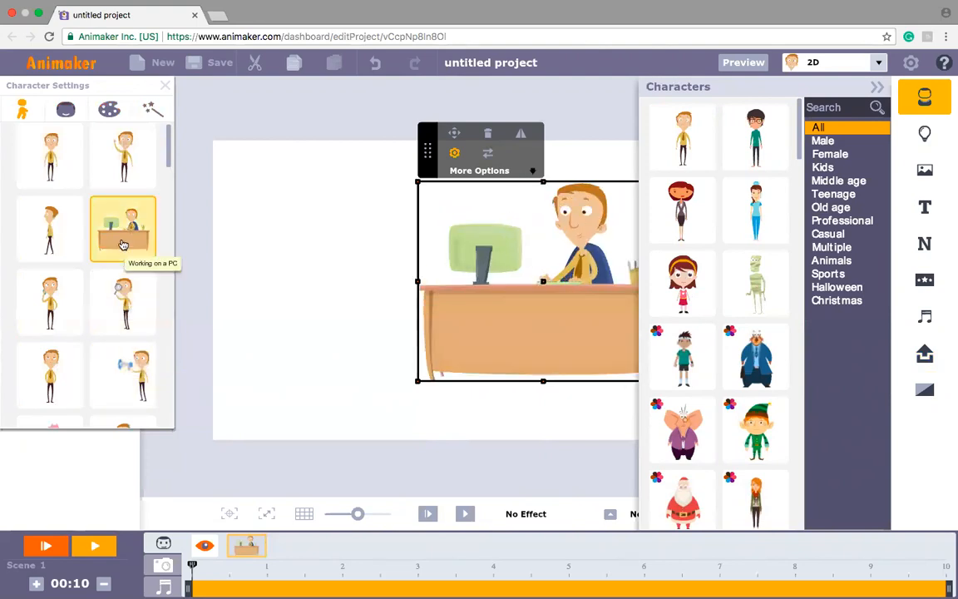
{"action": "left_click_drag", "start_coordinate": [552, 283], "coordinate": [513, 313]}
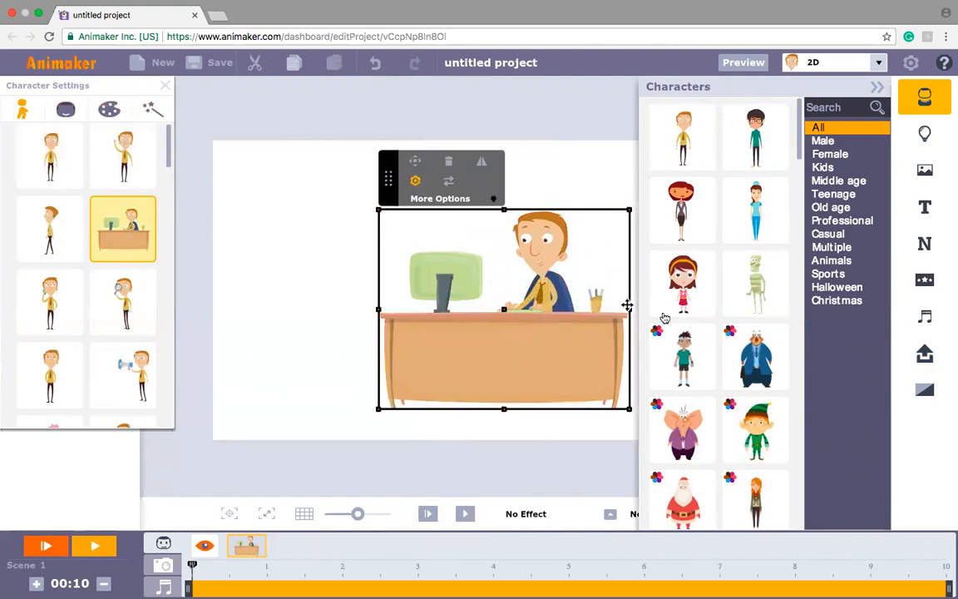
Step: Search the background pictures for office and apply the office background with the grey door
{"action": "left_click", "coordinate": [923, 173]}
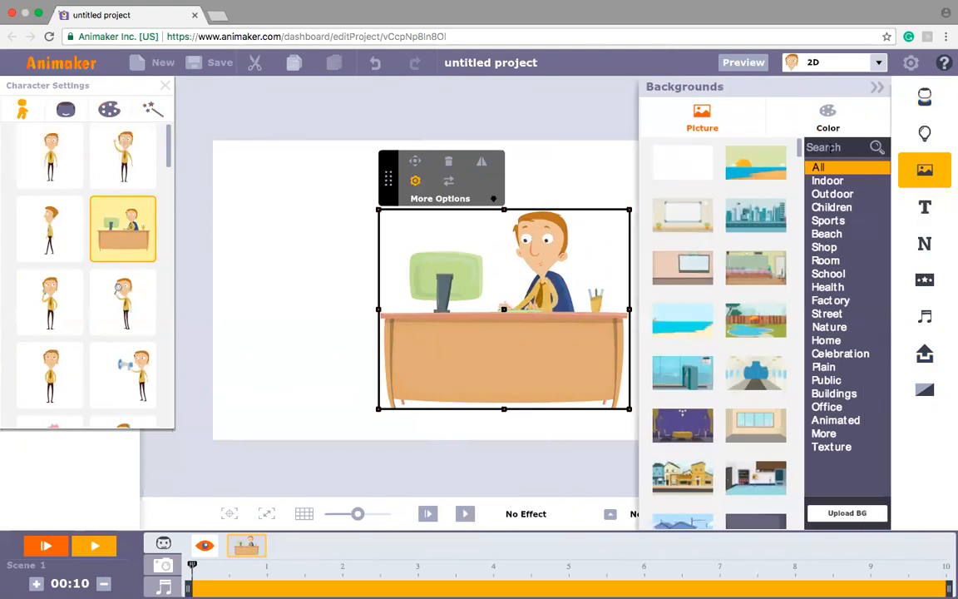
{"action": "type", "text": "offci"}
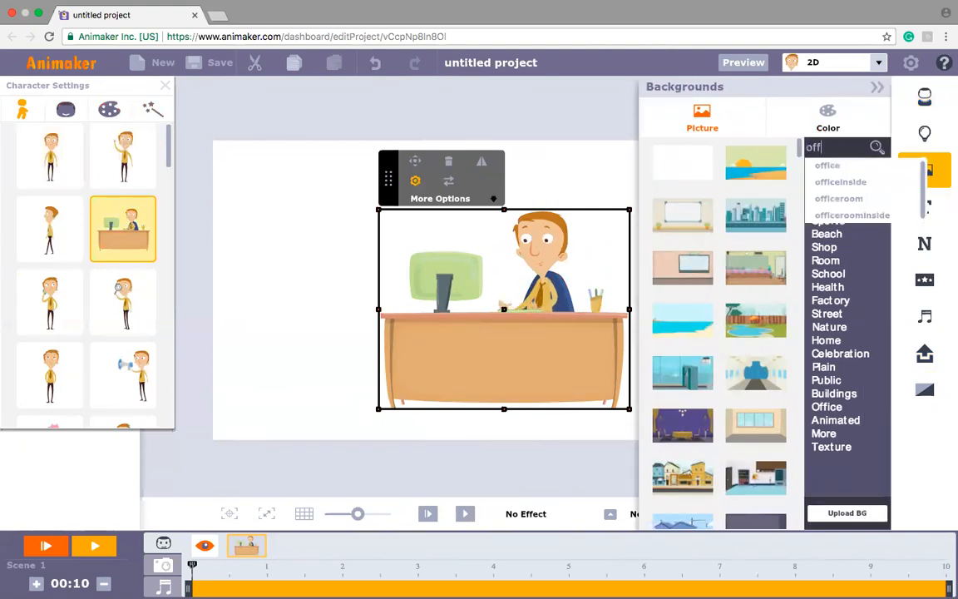
{"action": "key", "text": "BackSpace"}
{"action": "key", "text": "BackSpace"}
{"action": "type", "text": "ivce"}
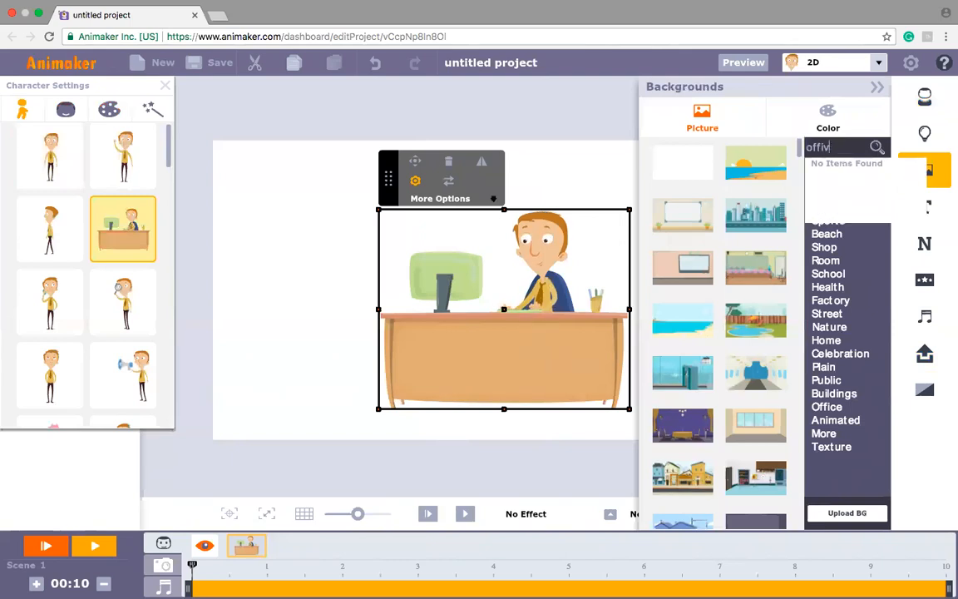
{"action": "key", "text": "BackSpace"}
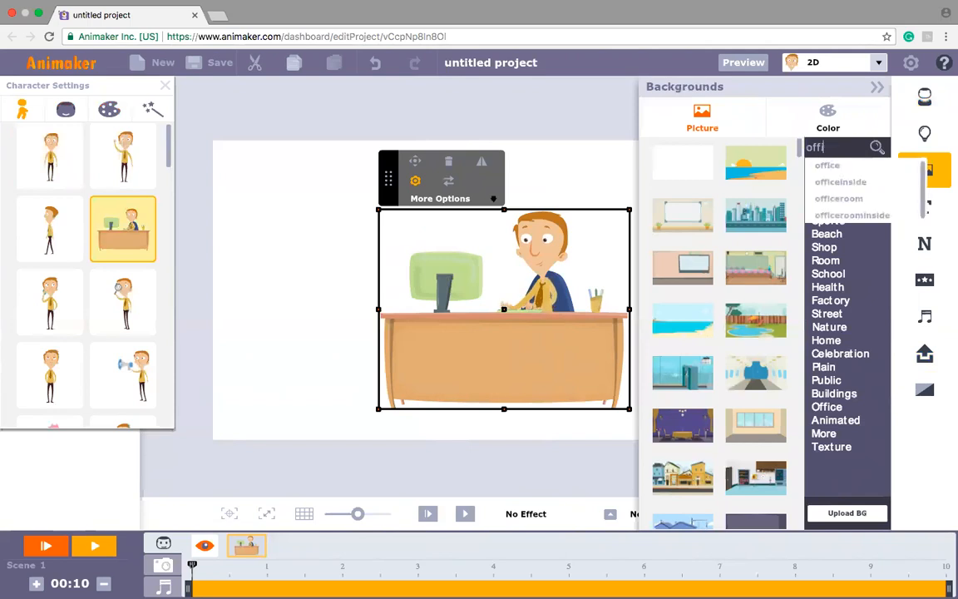
{"action": "left_click", "coordinate": [837, 166]}
{"action": "left_click", "coordinate": [685, 167]}
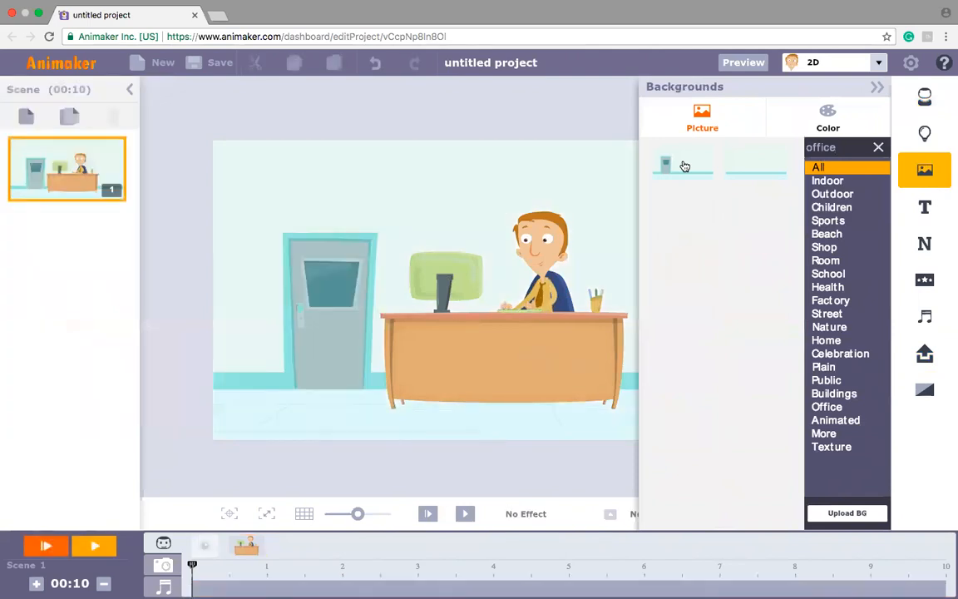
Step: Nudge the man at the desk slightly lower on the office floor and close his character settings
{"action": "left_click", "coordinate": [537, 330]}
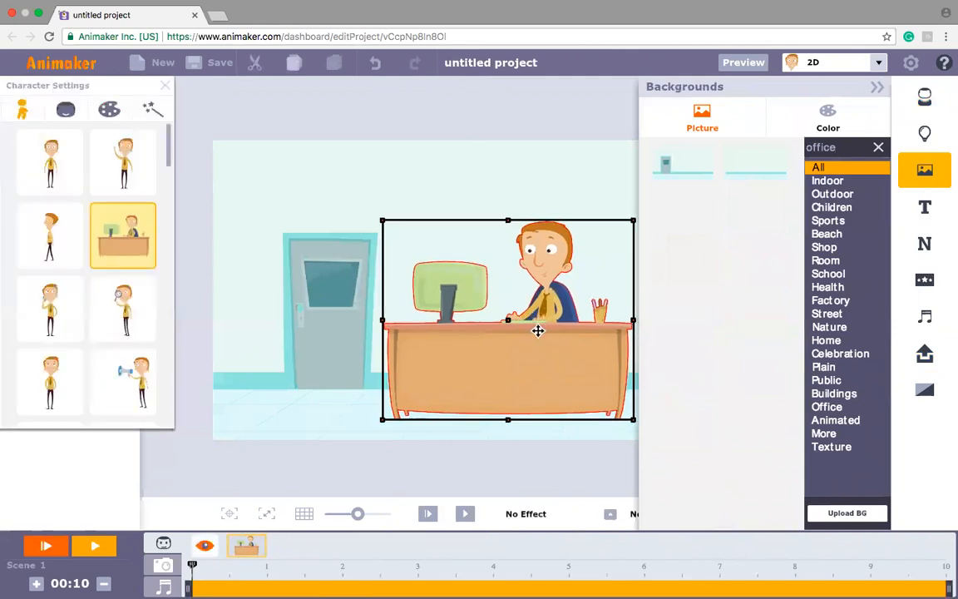
{"action": "left_click", "coordinate": [167, 86]}
Step: Add a second blank scene and place the standing man in the yellow shirt in it
{"action": "left_click", "coordinate": [22, 119]}
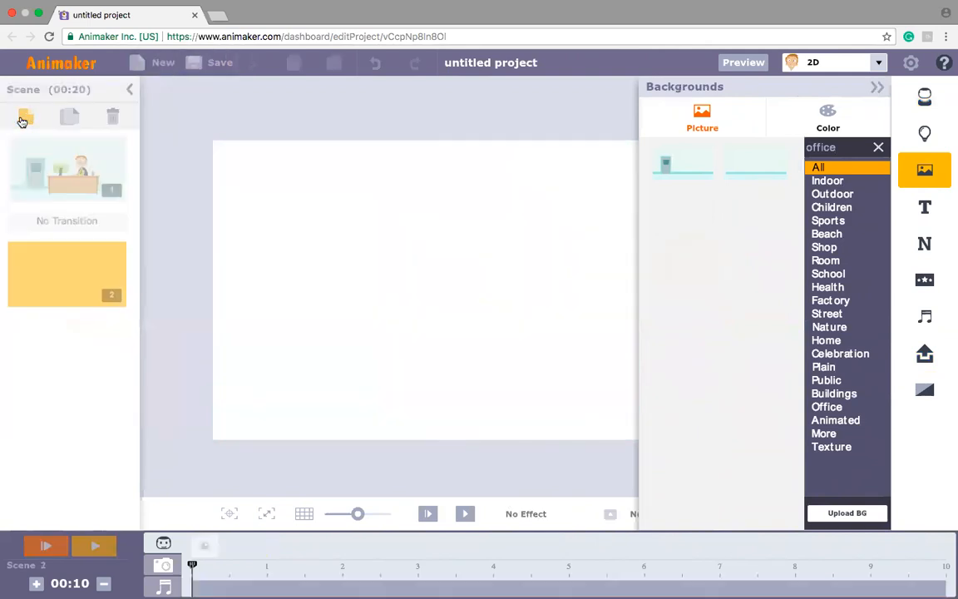
{"action": "left_click", "coordinate": [925, 93]}
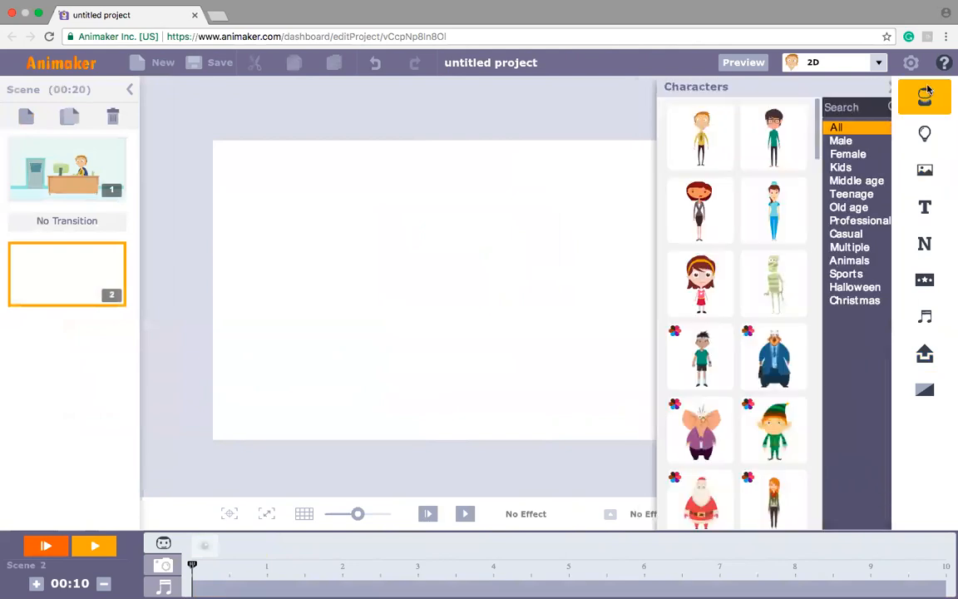
{"action": "left_click", "coordinate": [698, 150]}
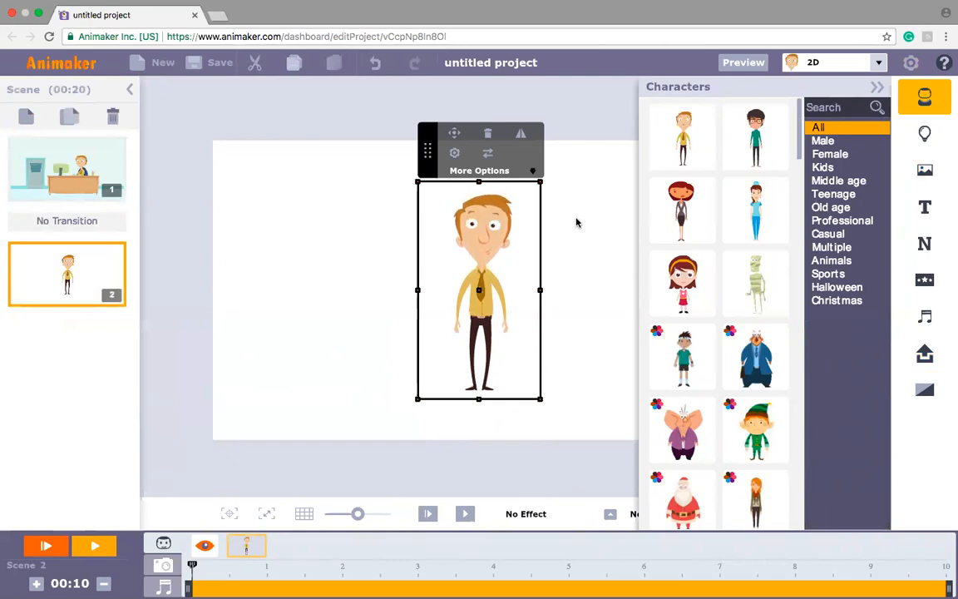
Step: Apply the outdoor city skyline background with the road to the second scene and close the backgrounds library
{"action": "left_click", "coordinate": [924, 171]}
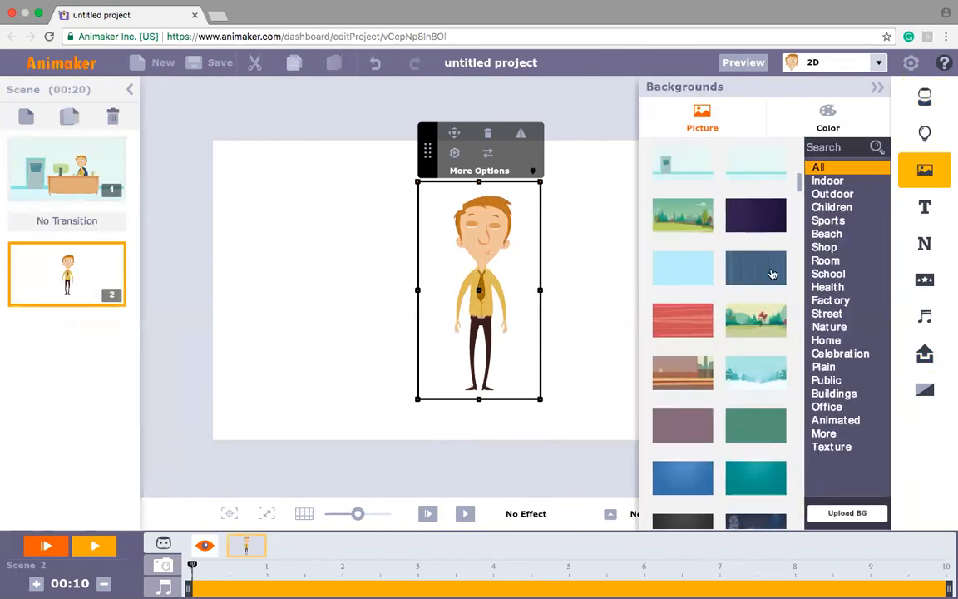
{"action": "left_click", "coordinate": [834, 195]}
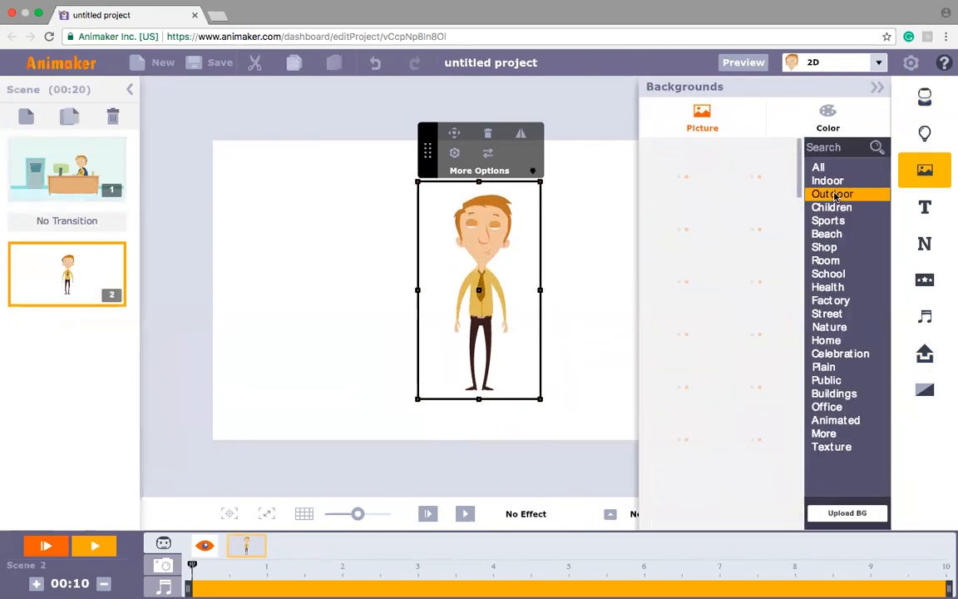
{"action": "left_click_drag", "start_coordinate": [800, 265], "coordinate": [782, 148]}
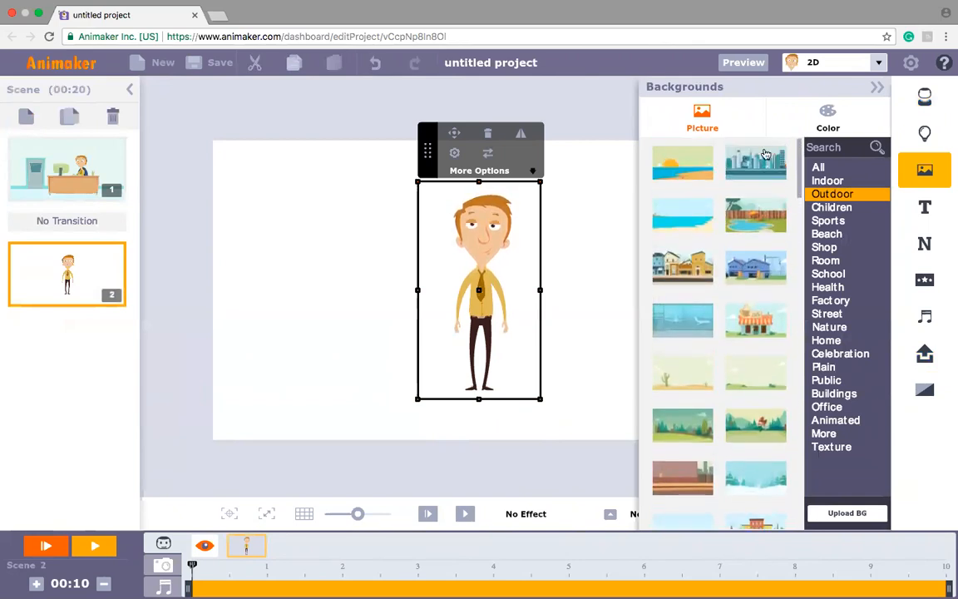
{"action": "left_click", "coordinate": [765, 155]}
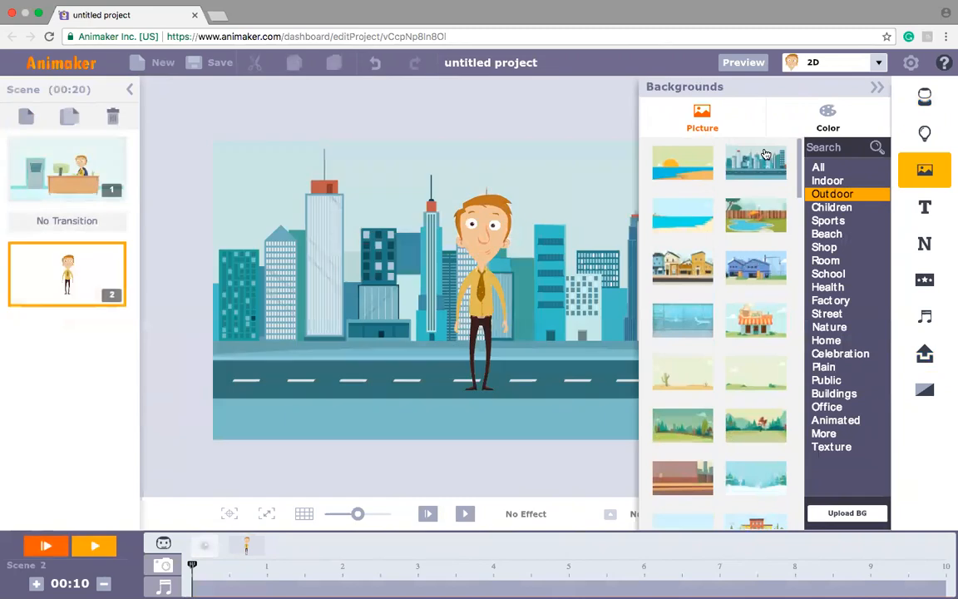
{"action": "left_click", "coordinate": [877, 88]}
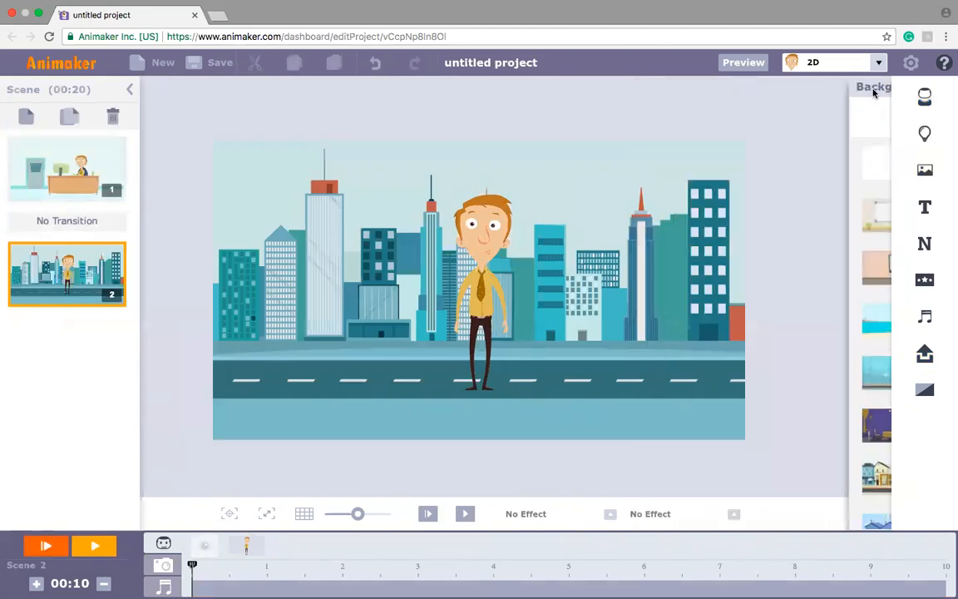
Step: Give the man the flying pose with the red cape and move him just beyond the scene's right edge, near road level
{"action": "left_click", "coordinate": [480, 289]}
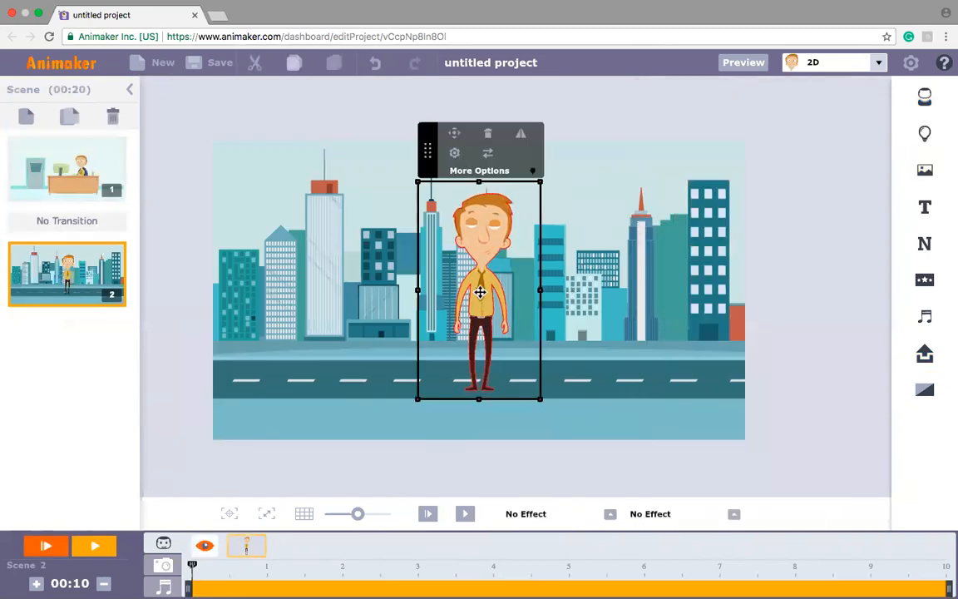
{"action": "left_click", "coordinate": [454, 154]}
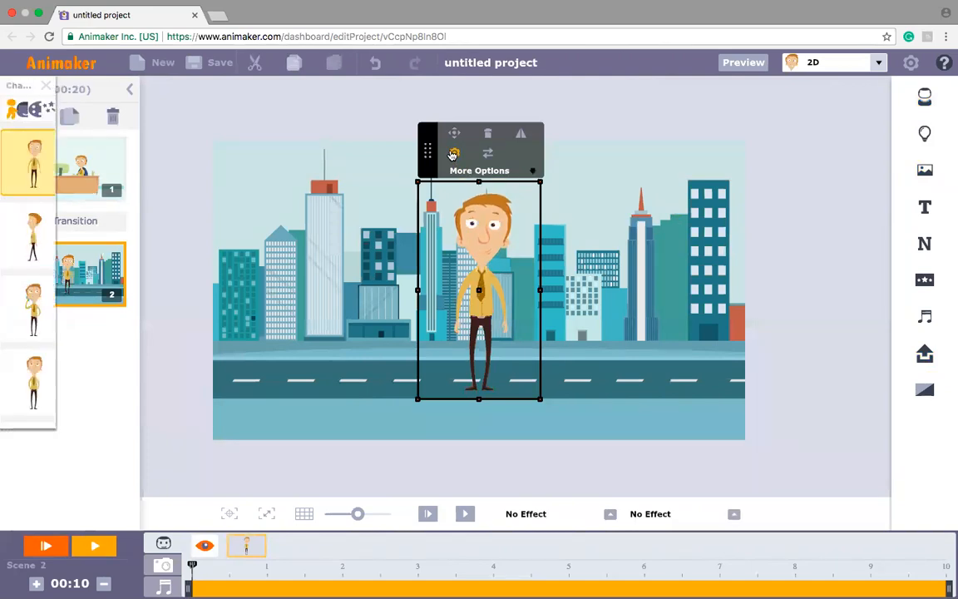
{"action": "left_click_drag", "start_coordinate": [167, 152], "coordinate": [131, 333]}
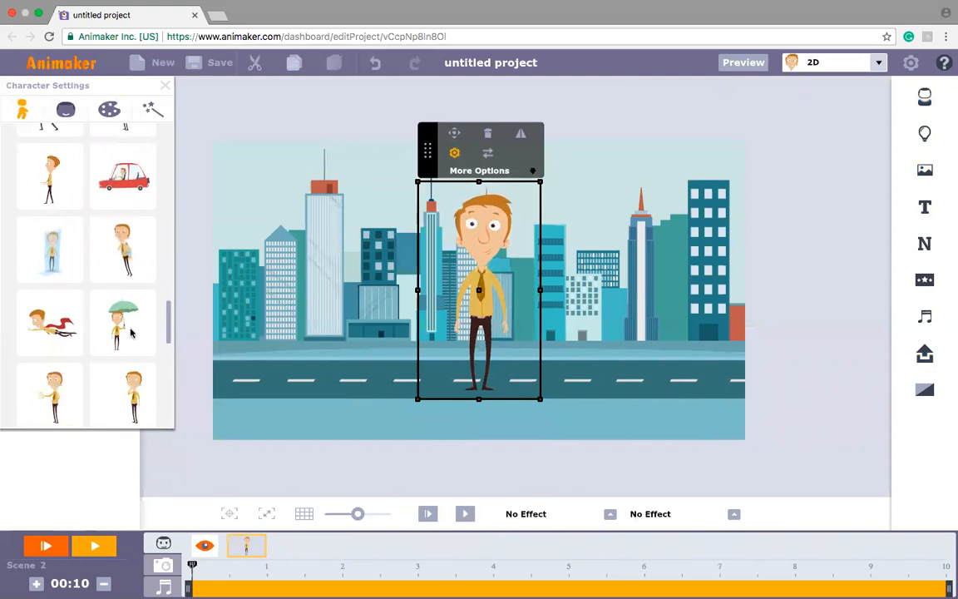
{"action": "left_click", "coordinate": [47, 323]}
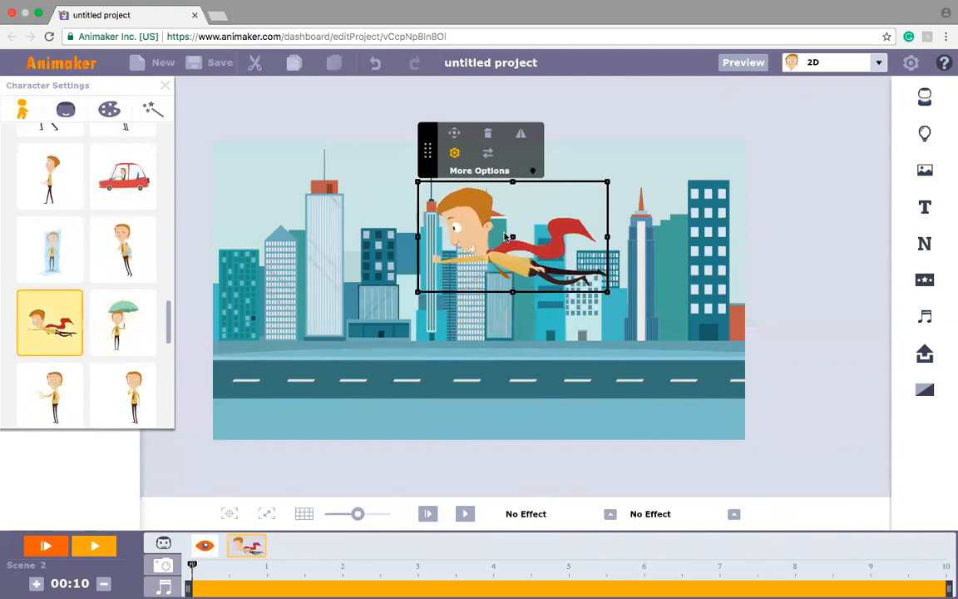
{"action": "left_click_drag", "start_coordinate": [514, 237], "coordinate": [828, 341]}
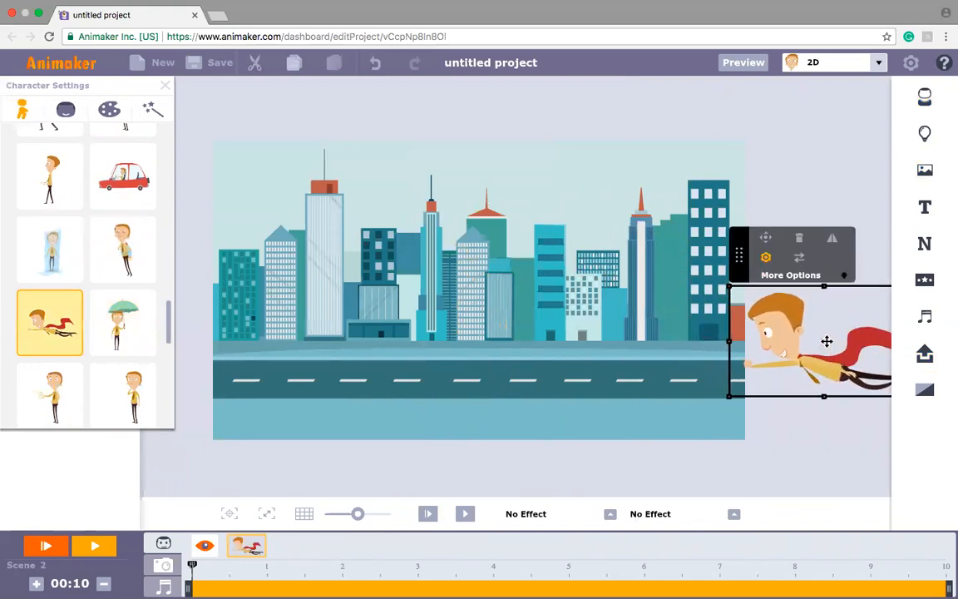
Step: Create a Multi Move path that flies the man diagonally across the city to beyond the scene's upper-left edge
{"action": "left_click", "coordinate": [765, 240]}
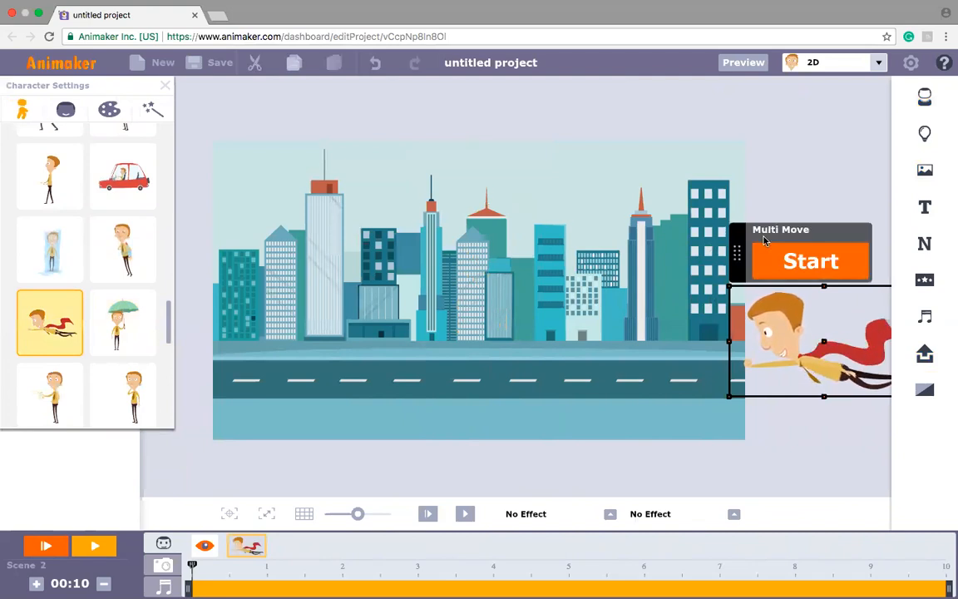
{"action": "left_click", "coordinate": [798, 263]}
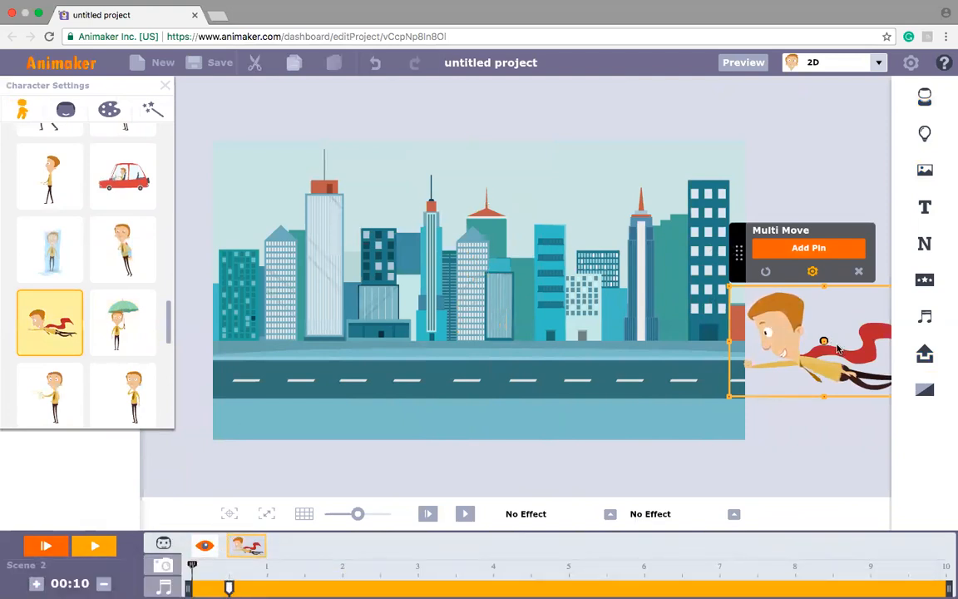
{"action": "left_click_drag", "start_coordinate": [824, 340], "coordinate": [167, 193]}
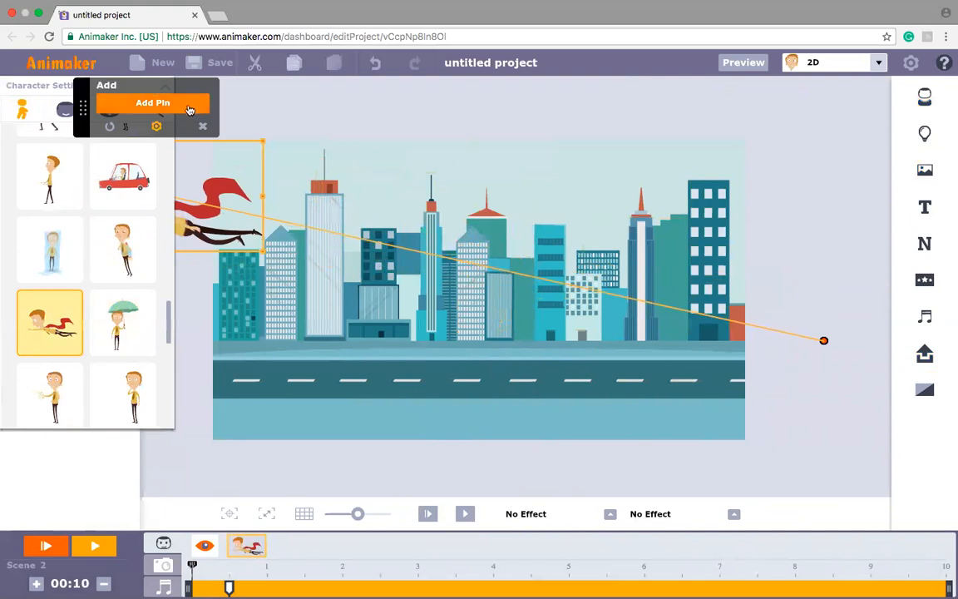
{"action": "left_click", "coordinate": [190, 107]}
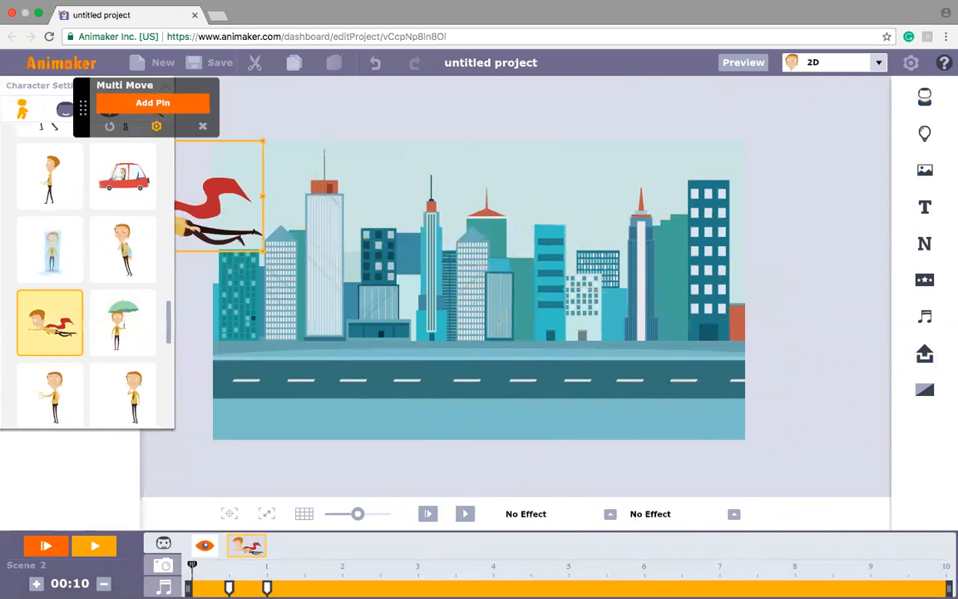
Step: Set the flight to run from about 1.6 to 5.8 seconds, preview the scene and close the character settings
{"action": "left_click_drag", "start_coordinate": [266, 587], "coordinate": [630, 580]}
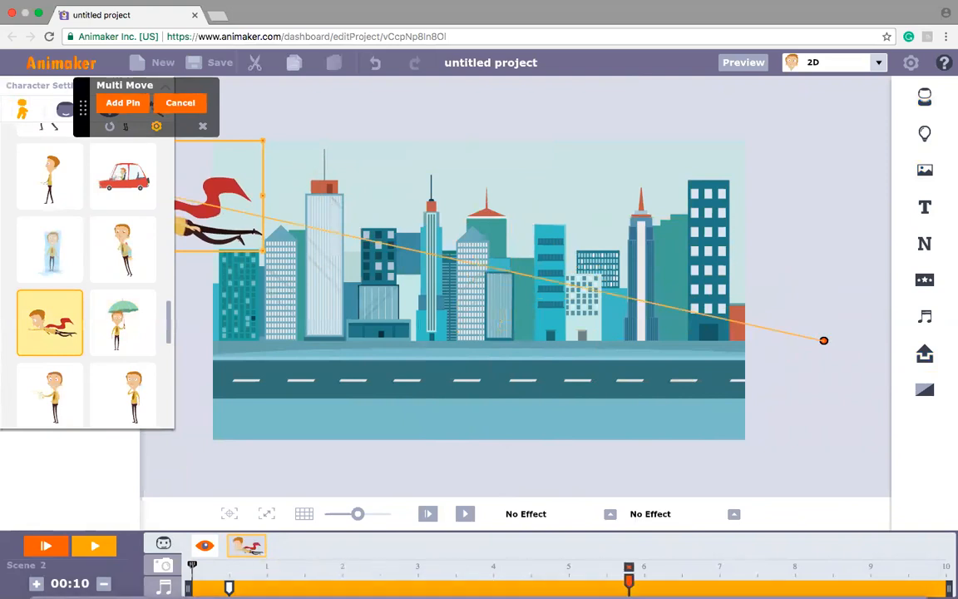
{"action": "left_click_drag", "start_coordinate": [229, 587], "coordinate": [313, 582]}
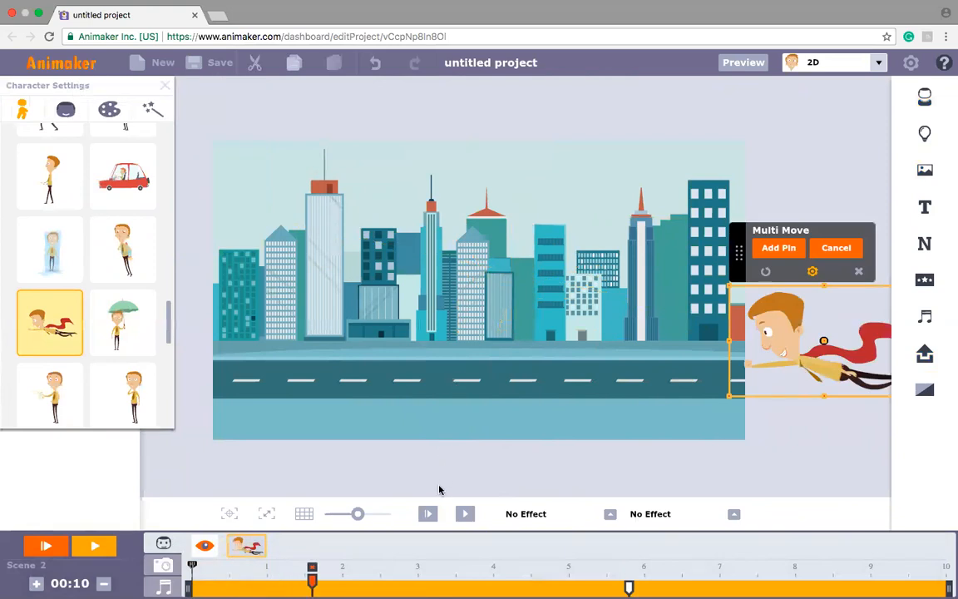
{"action": "left_click", "coordinate": [426, 515]}
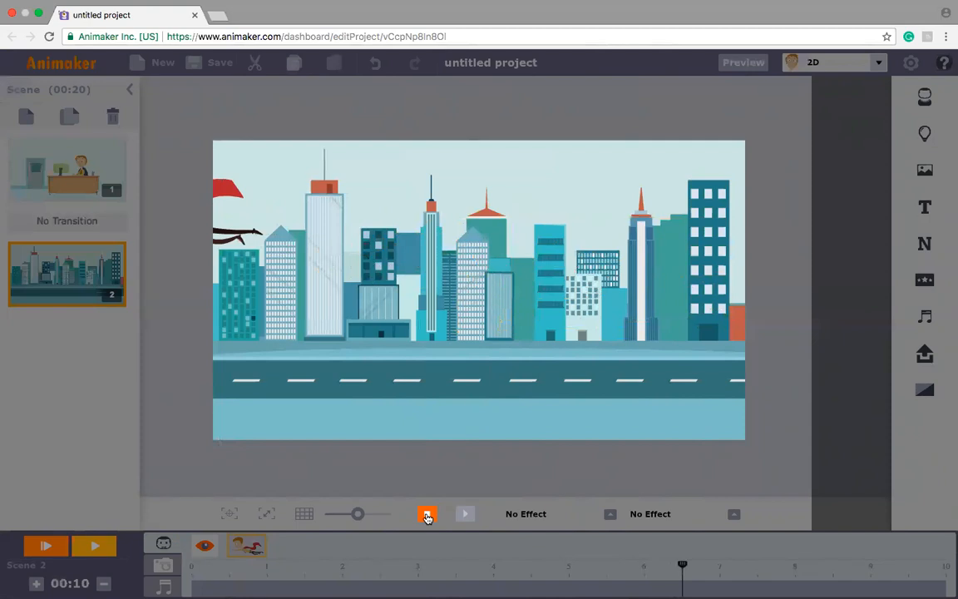
{"action": "left_click", "coordinate": [427, 515]}
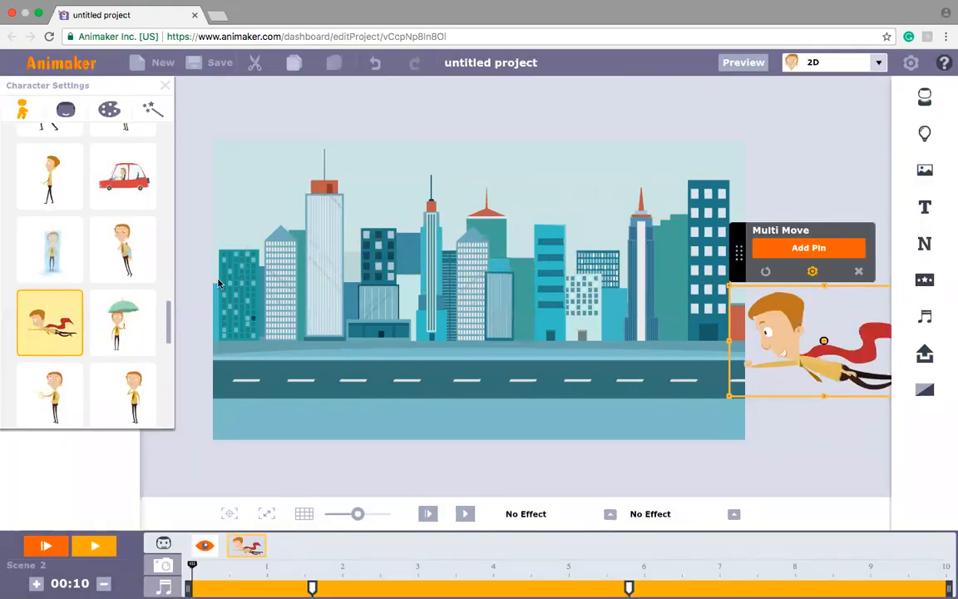
{"action": "left_click", "coordinate": [164, 88]}
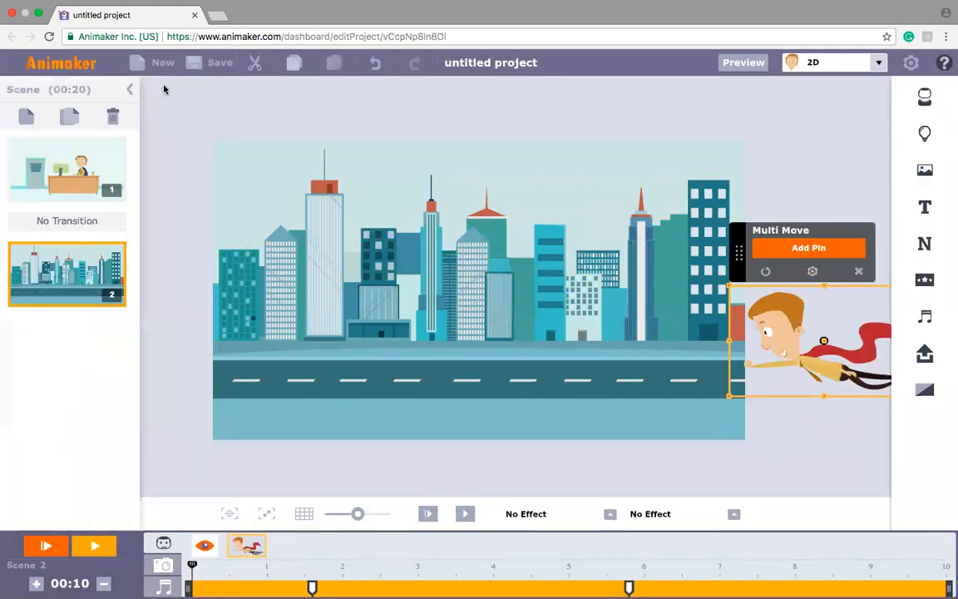
Step: Add a third blank scene and place the standing man in the yellow shirt in it
{"action": "left_click", "coordinate": [26, 119]}
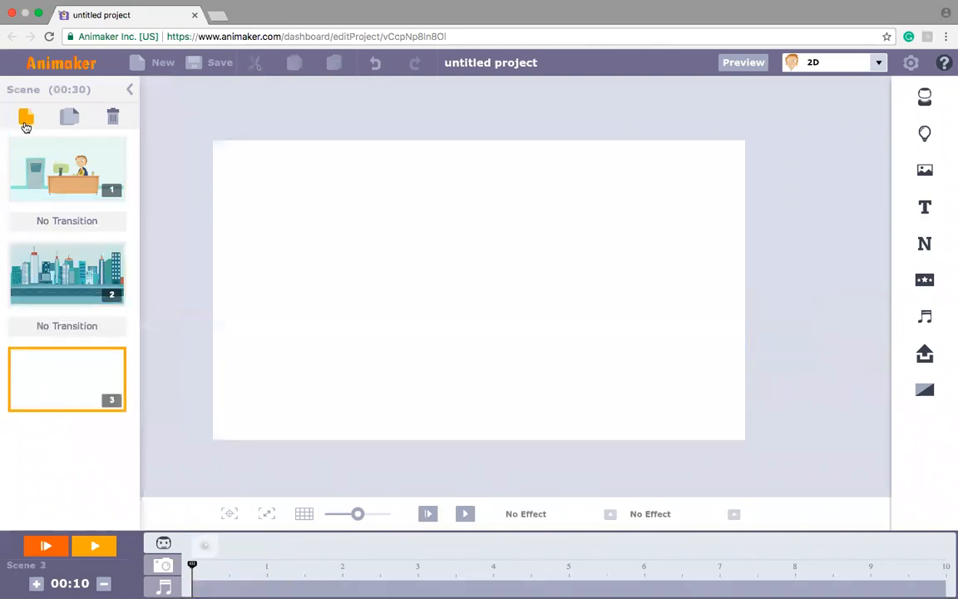
{"action": "left_click", "coordinate": [925, 98]}
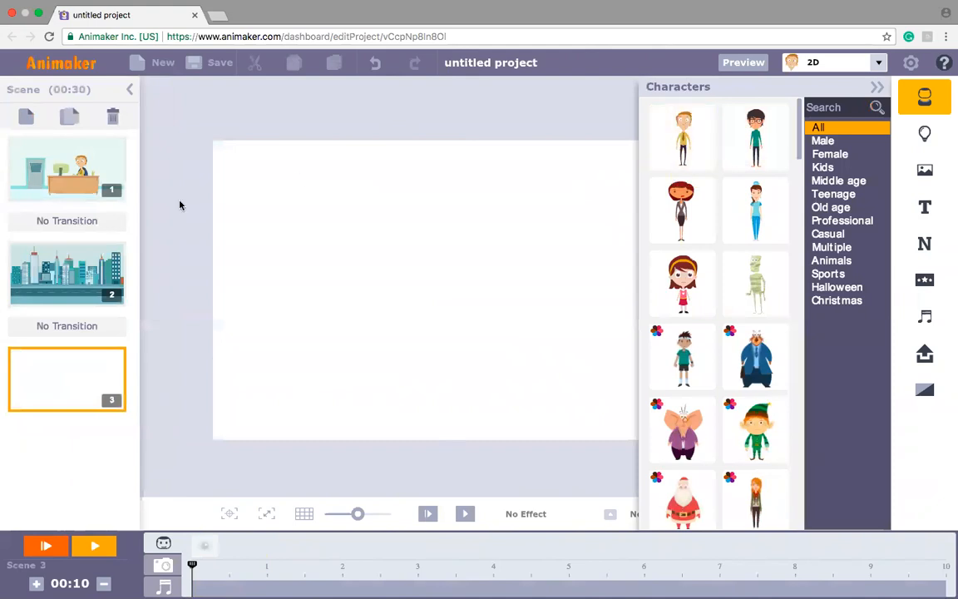
{"action": "left_click", "coordinate": [683, 136]}
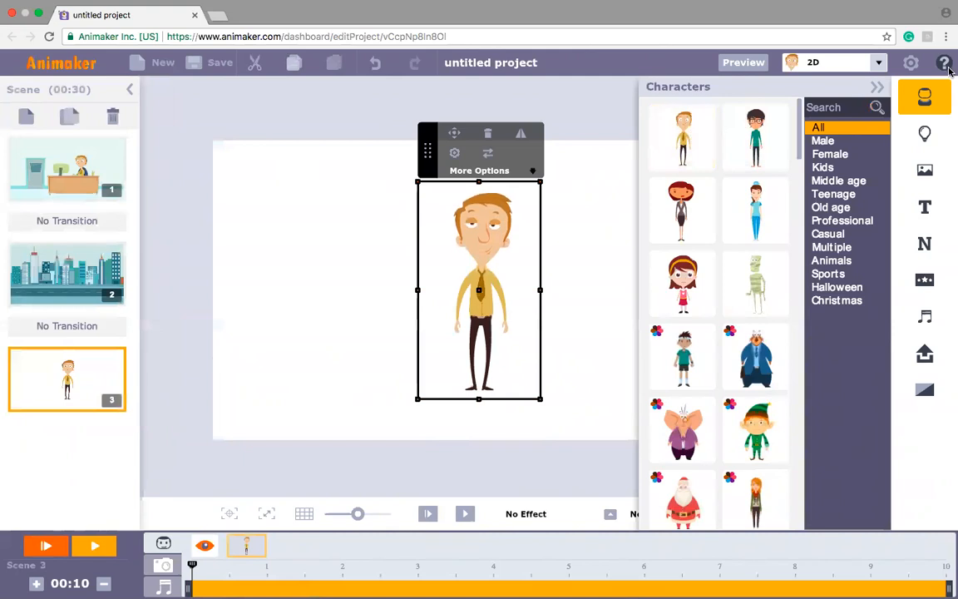
Step: Search the background pictures for office and apply the one with the grey door to the third scene
{"action": "left_click", "coordinate": [924, 172]}
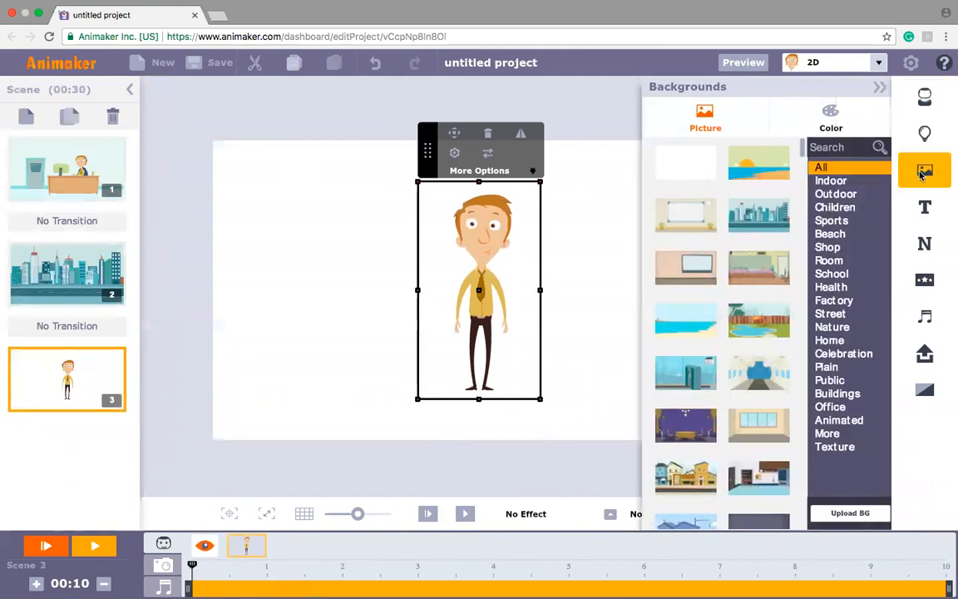
{"action": "left_click", "coordinate": [828, 148]}
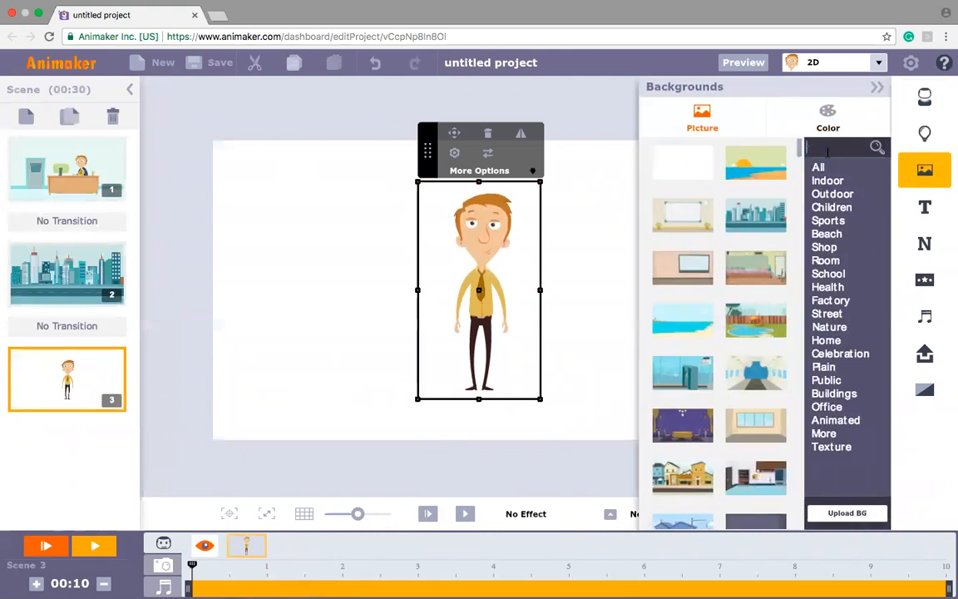
{"action": "type", "text": "office"}
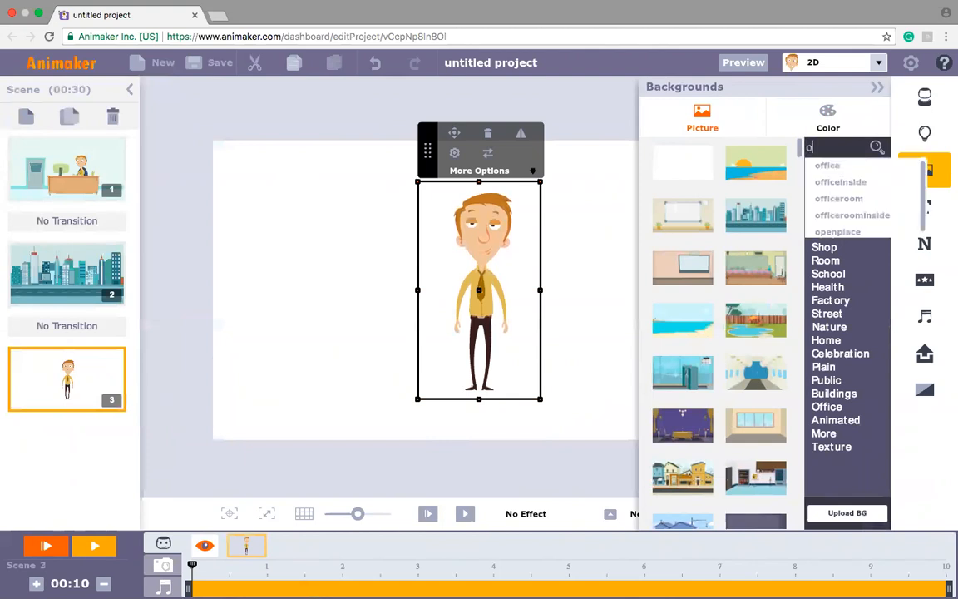
{"action": "left_click", "coordinate": [837, 167]}
{"action": "left_click", "coordinate": [668, 175]}
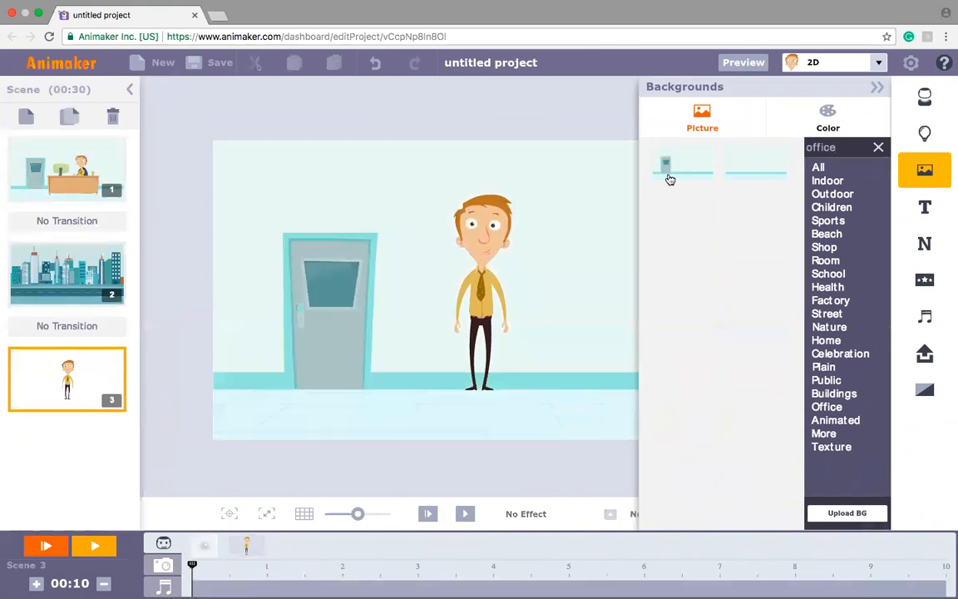
Step: Apply the Working on a PC pose to the man and move him slightly down and left in the office
{"action": "left_click", "coordinate": [466, 287]}
{"action": "left_click", "coordinate": [454, 153]}
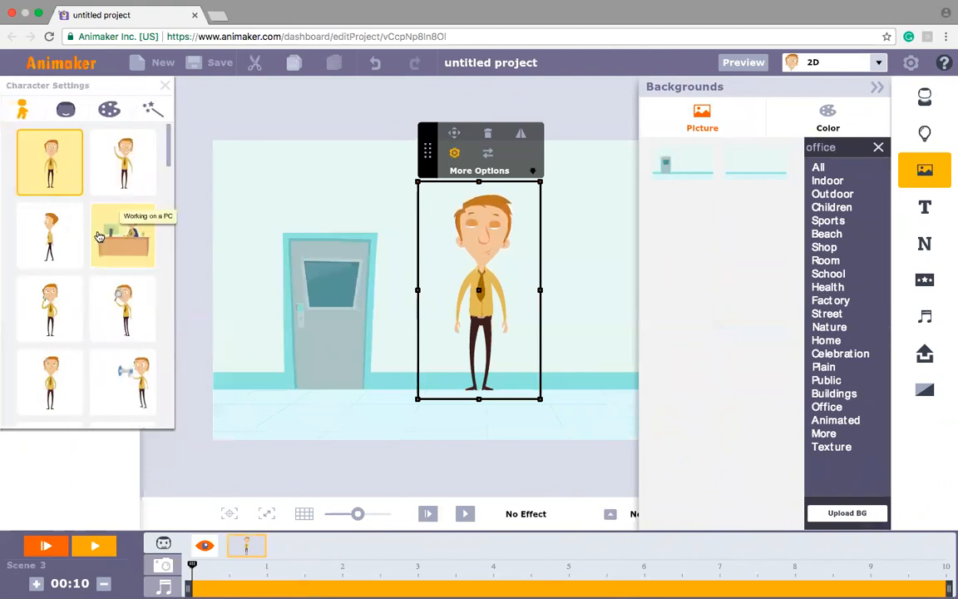
{"action": "left_click", "coordinate": [123, 236]}
{"action": "left_click_drag", "start_coordinate": [582, 281], "coordinate": [565, 320]}
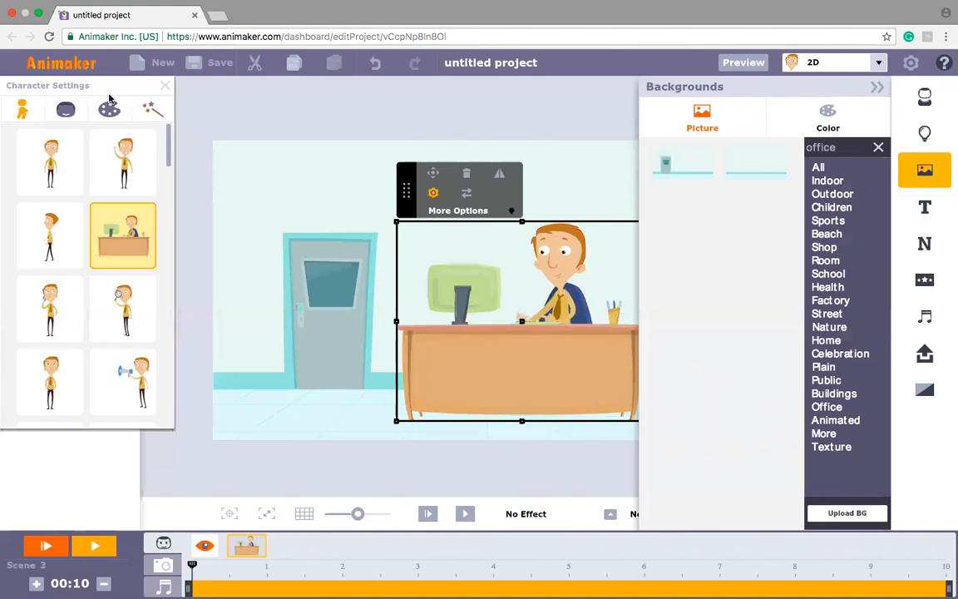
Step: Try the desk expressions, including Sad, Sleeping and Happy views, and apply the grinning one that leans toward the monitor
{"action": "left_click", "coordinate": [65, 112]}
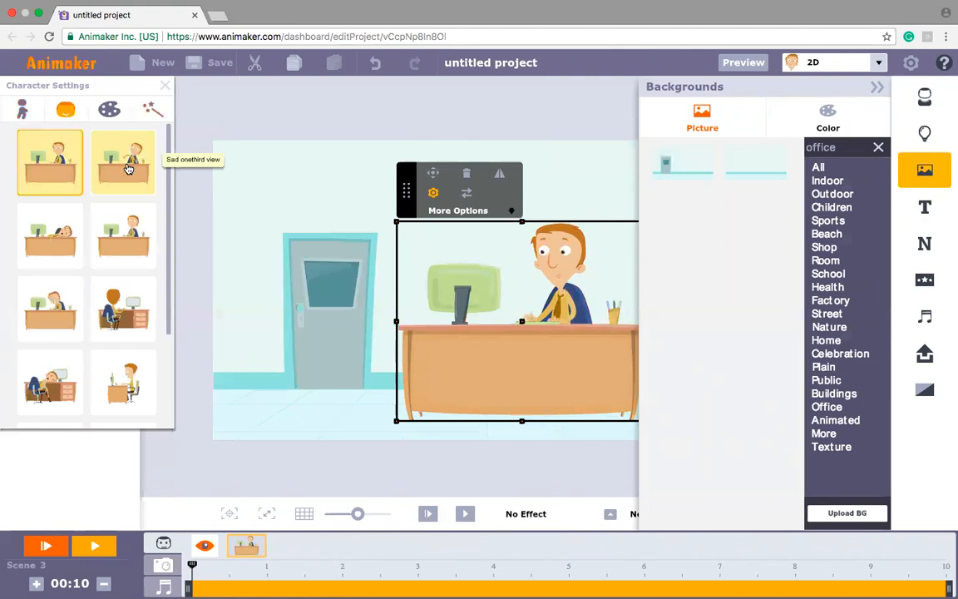
{"action": "left_click", "coordinate": [125, 166]}
{"action": "left_click", "coordinate": [51, 225]}
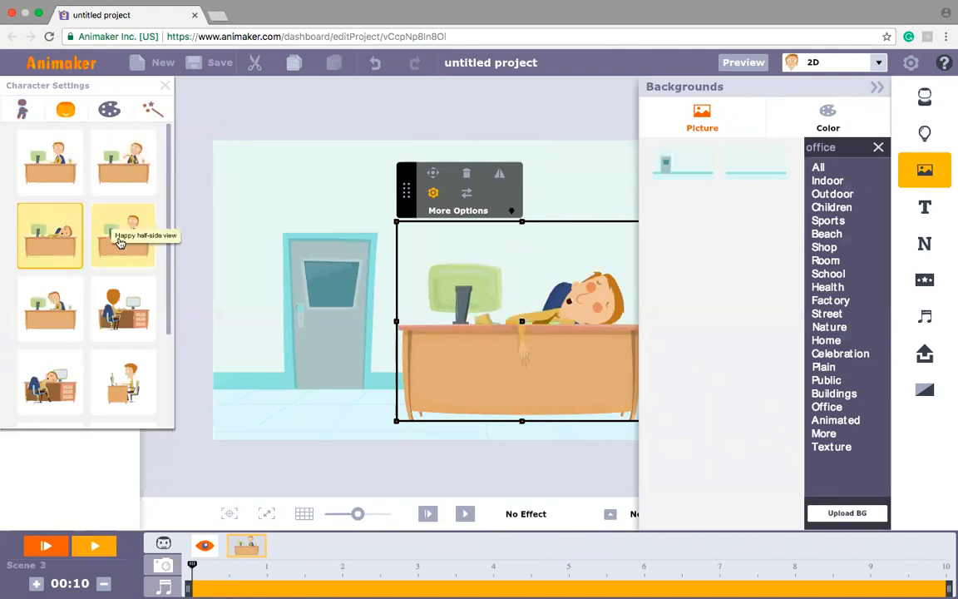
{"action": "left_click", "coordinate": [119, 242]}
{"action": "left_click", "coordinate": [54, 310]}
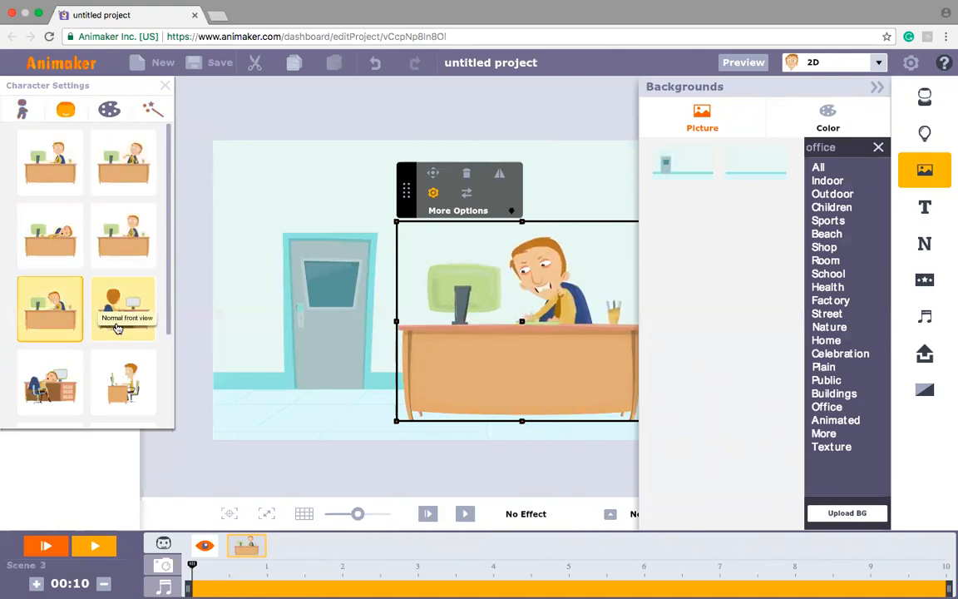
{"action": "left_click", "coordinate": [117, 328]}
{"action": "left_click", "coordinate": [49, 174]}
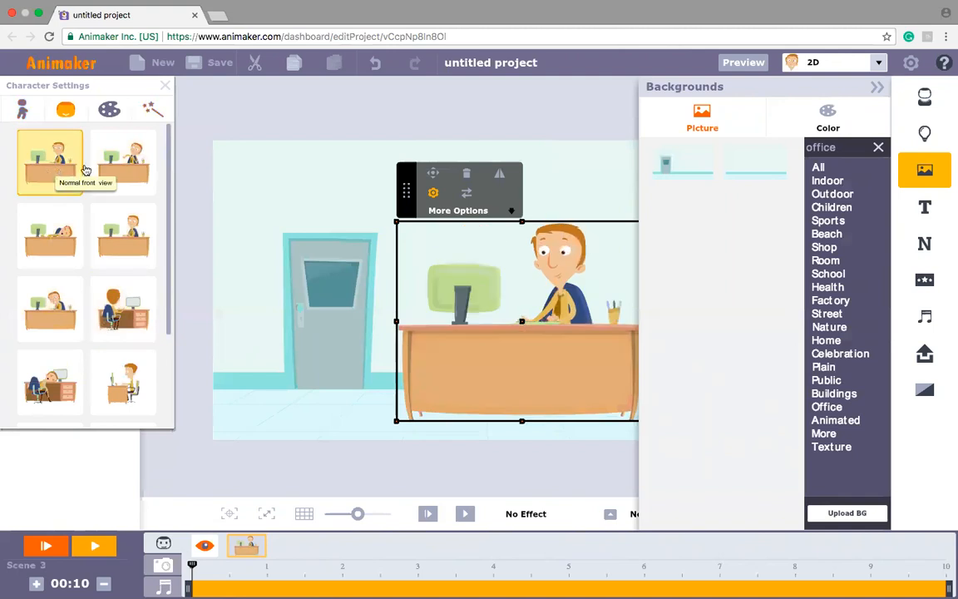
{"action": "left_click", "coordinate": [124, 179]}
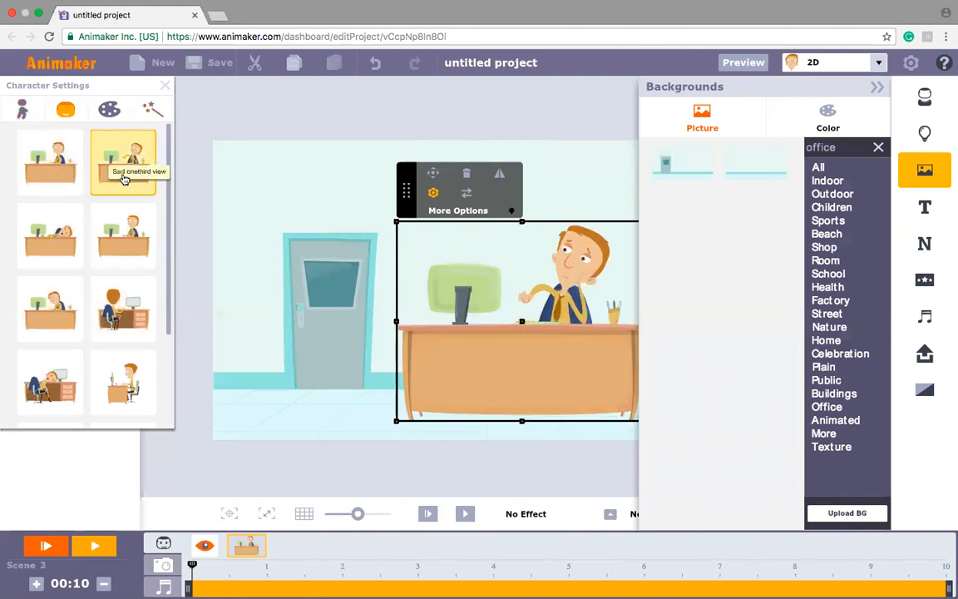
{"action": "left_click", "coordinate": [54, 218]}
{"action": "left_click", "coordinate": [116, 242]}
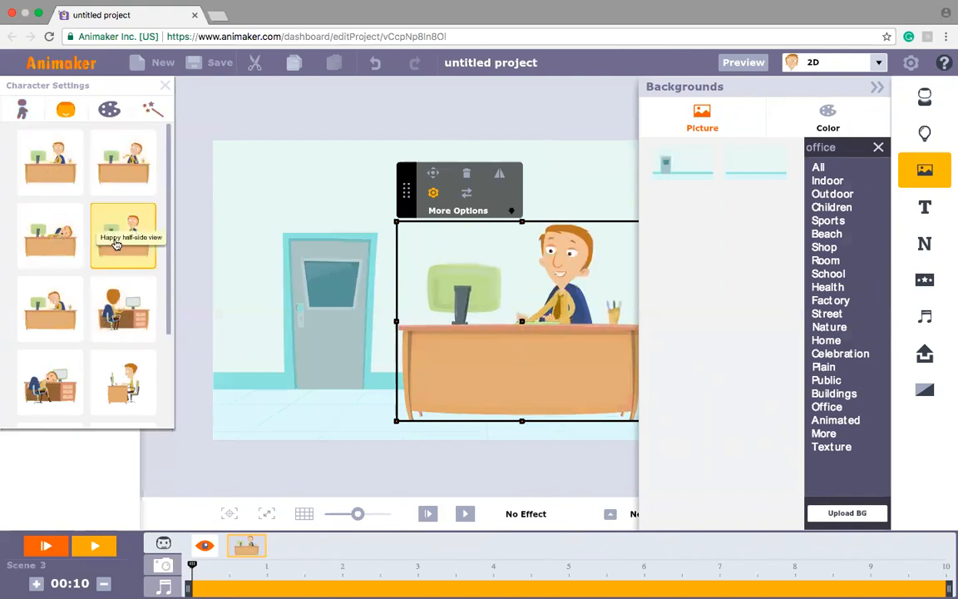
{"action": "left_click", "coordinate": [67, 309]}
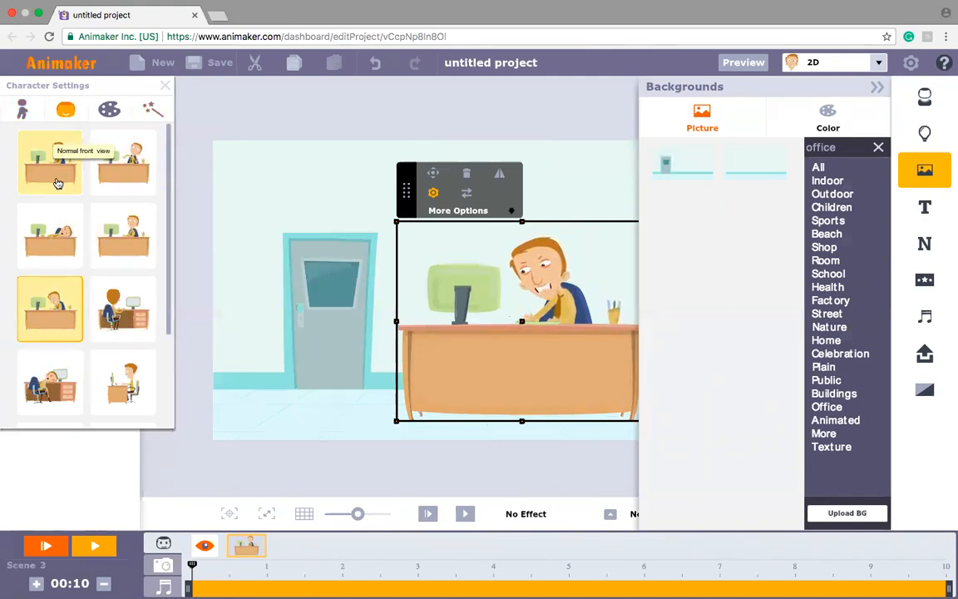
Step: Start recording expression changes on the man at the desk and pin the sleeping expression after the grinning one
{"action": "left_click", "coordinate": [447, 212]}
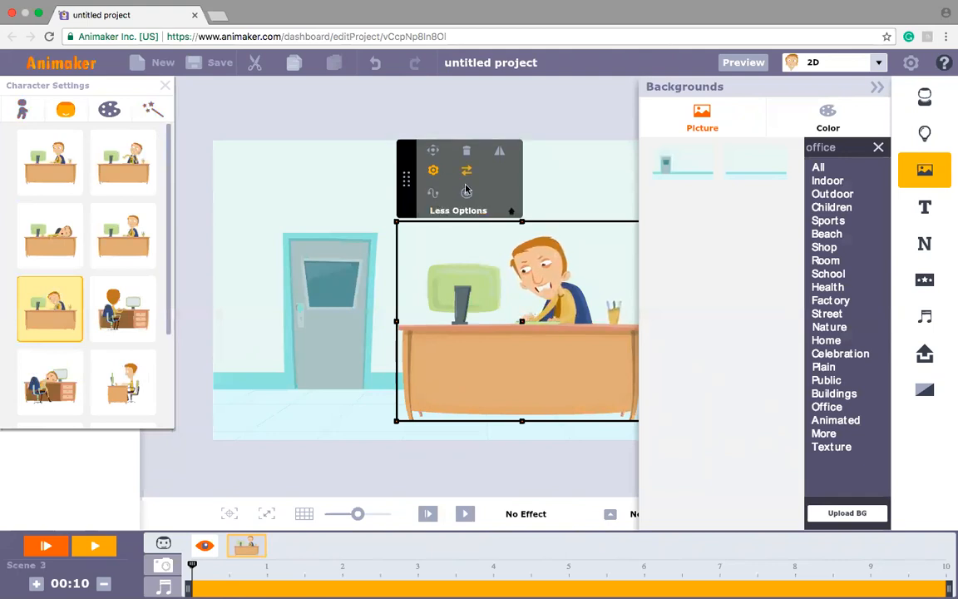
{"action": "left_click", "coordinate": [467, 196]}
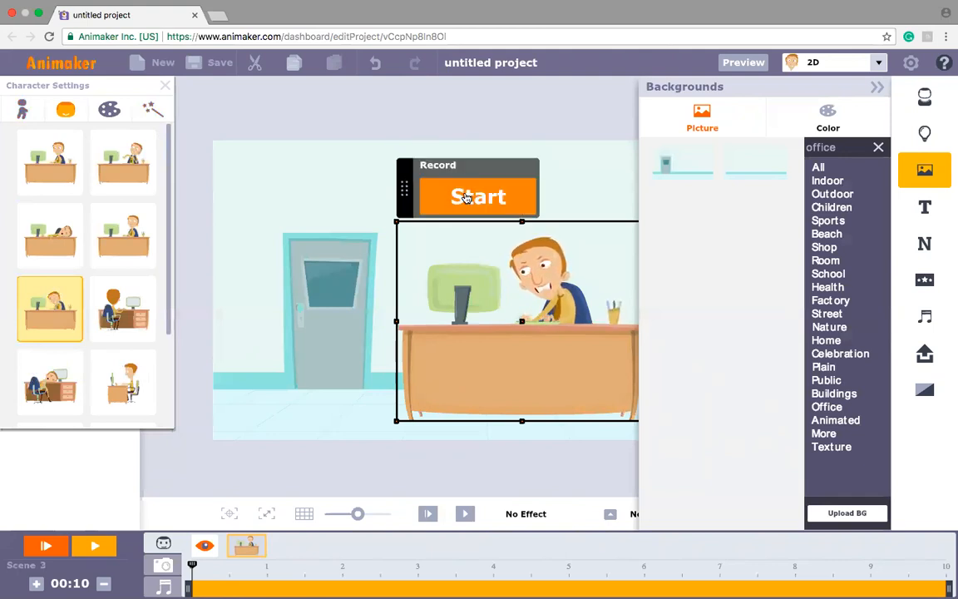
{"action": "left_click", "coordinate": [466, 197]}
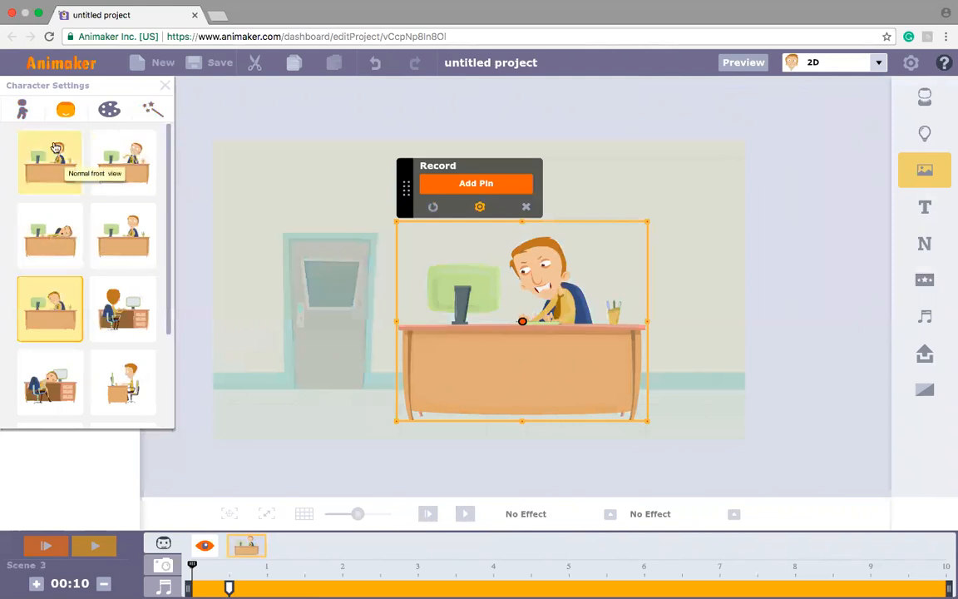
{"action": "left_click", "coordinate": [63, 213]}
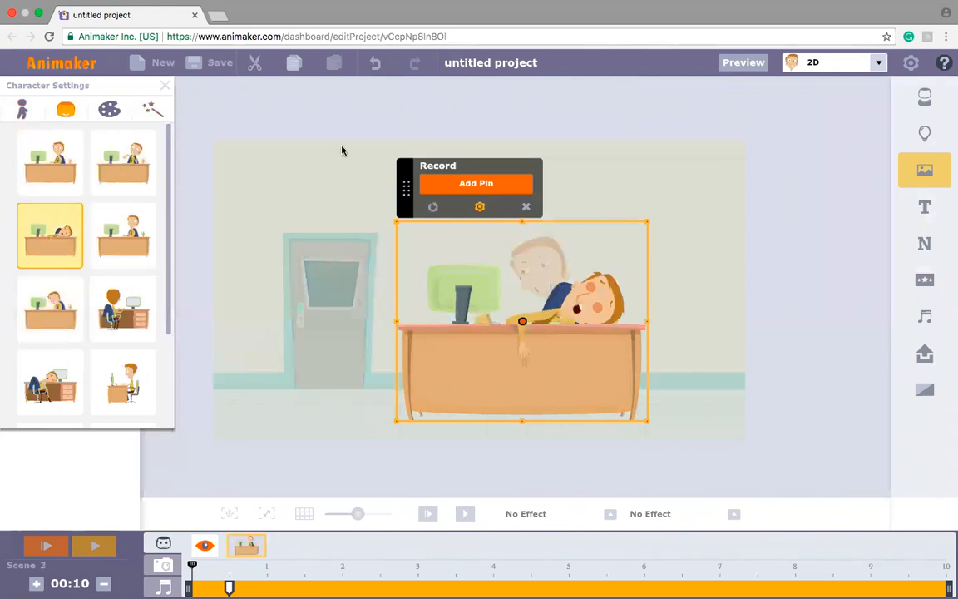
{"action": "left_click", "coordinate": [442, 183]}
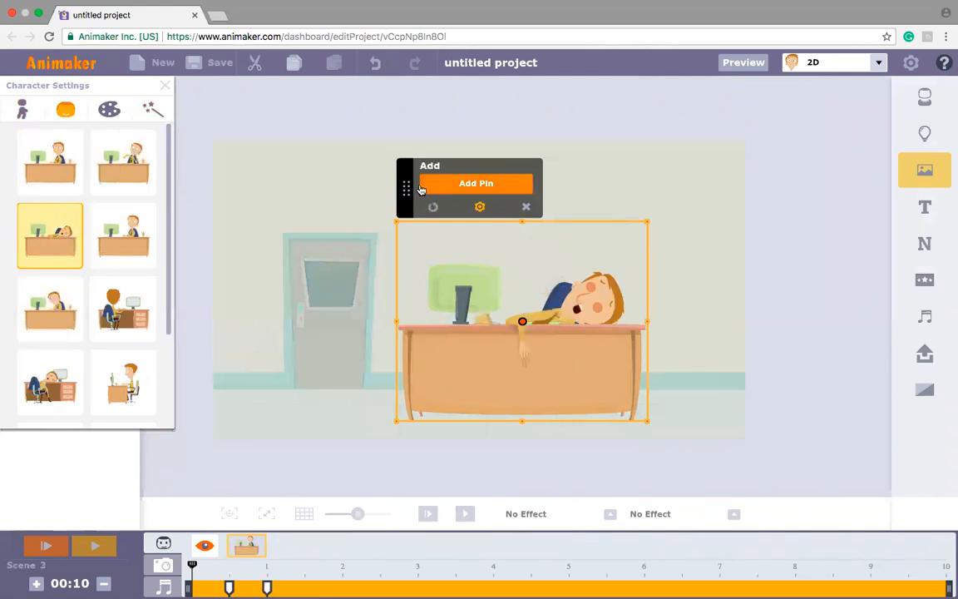
Step: Add recording pins for the happy expression, the Sad onethird view and the Normal front view, in that order
{"action": "left_click", "coordinate": [142, 225]}
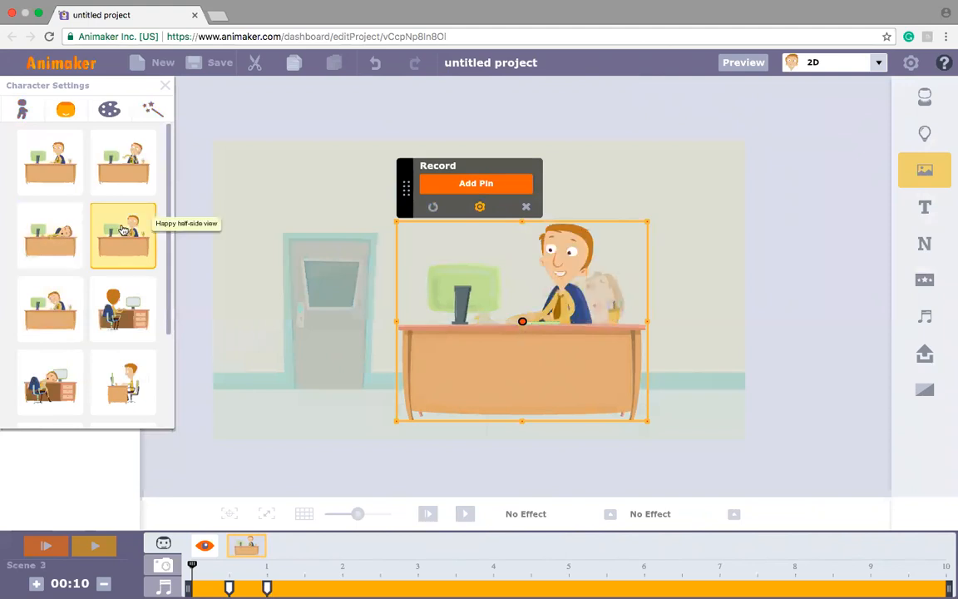
{"action": "left_click", "coordinate": [489, 185]}
{"action": "left_click", "coordinate": [131, 165]}
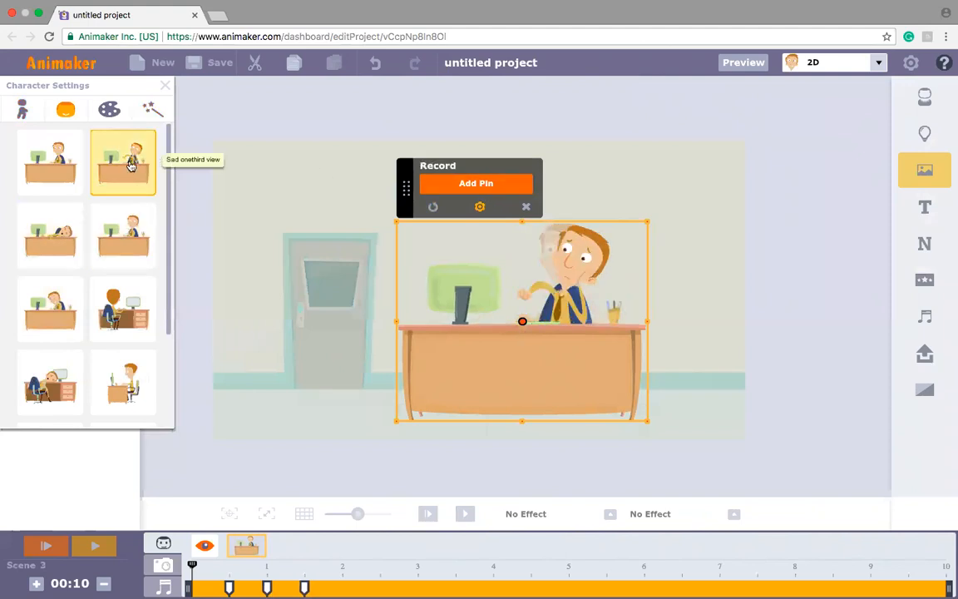
{"action": "left_click", "coordinate": [449, 184]}
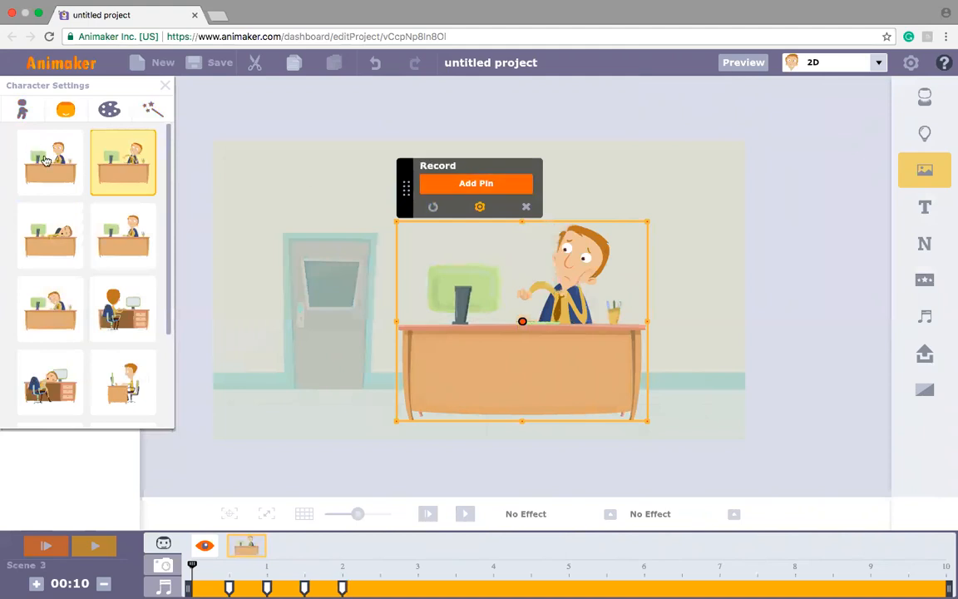
{"action": "left_click", "coordinate": [46, 159]}
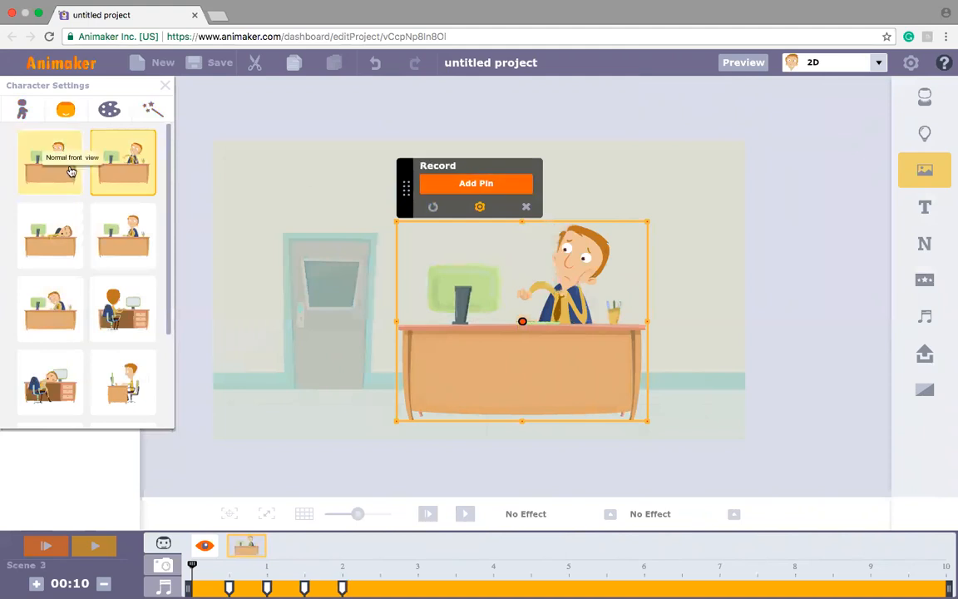
{"action": "left_click", "coordinate": [464, 185]}
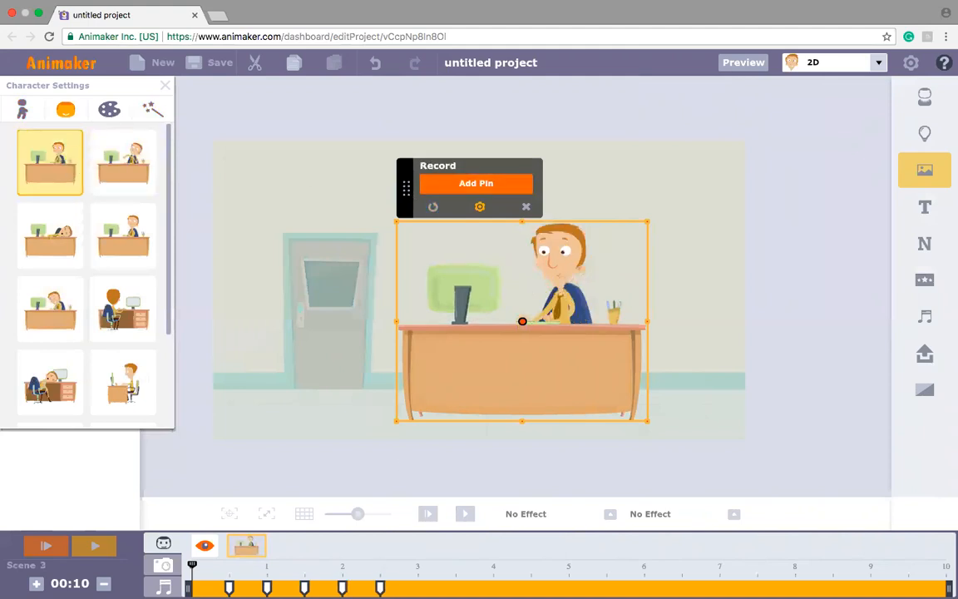
Step: Spread the last four expression pins to about 2.2, 3.6, 5.1 and 7.4 seconds, exit recording and play the scene
{"action": "left_click_drag", "start_coordinate": [413, 587], "coordinate": [751, 580]}
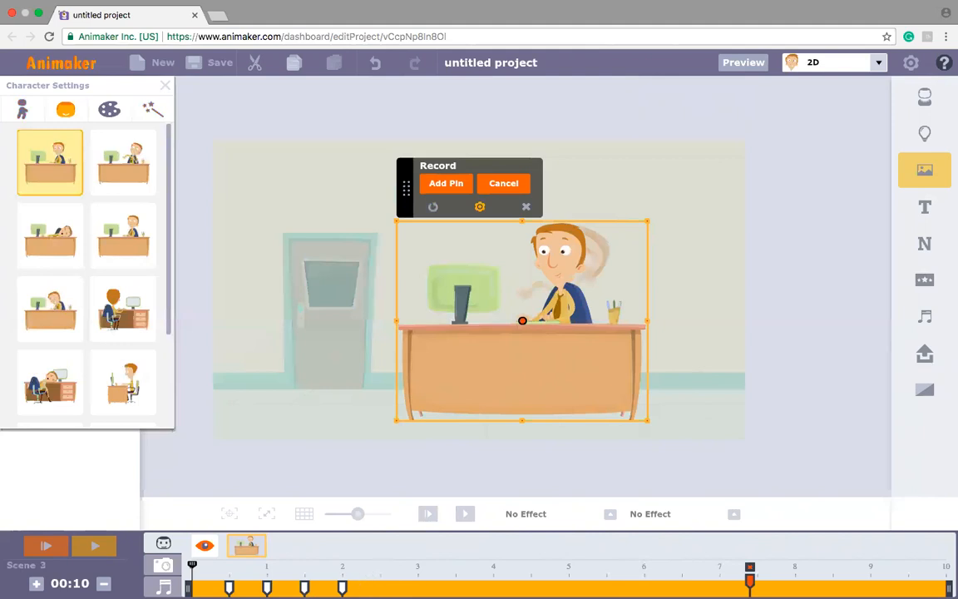
{"action": "left_click_drag", "start_coordinate": [342, 587], "coordinate": [576, 576]}
{"action": "left_click_drag", "start_coordinate": [305, 587], "coordinate": [462, 580]}
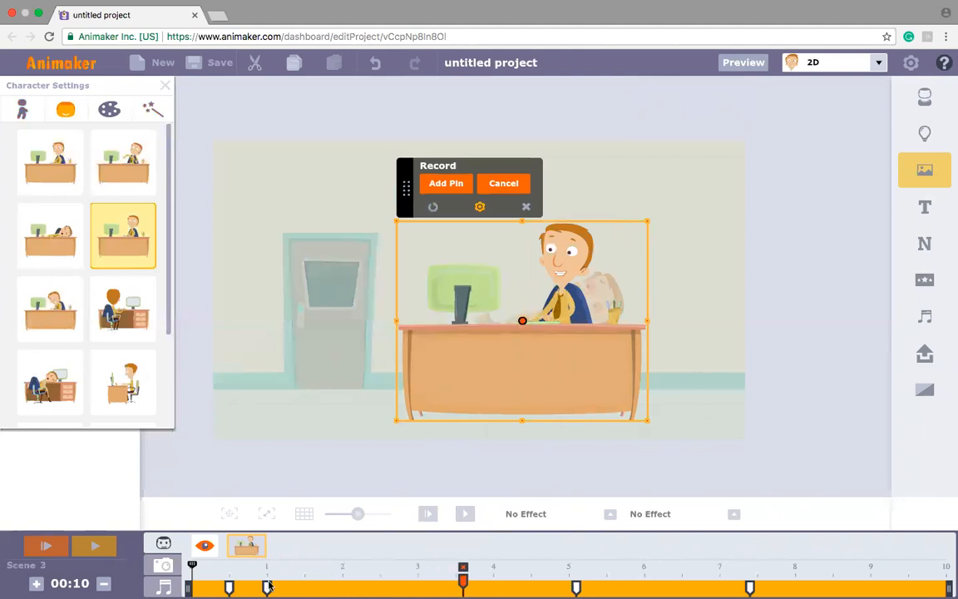
{"action": "left_click_drag", "start_coordinate": [266, 587], "coordinate": [357, 580]}
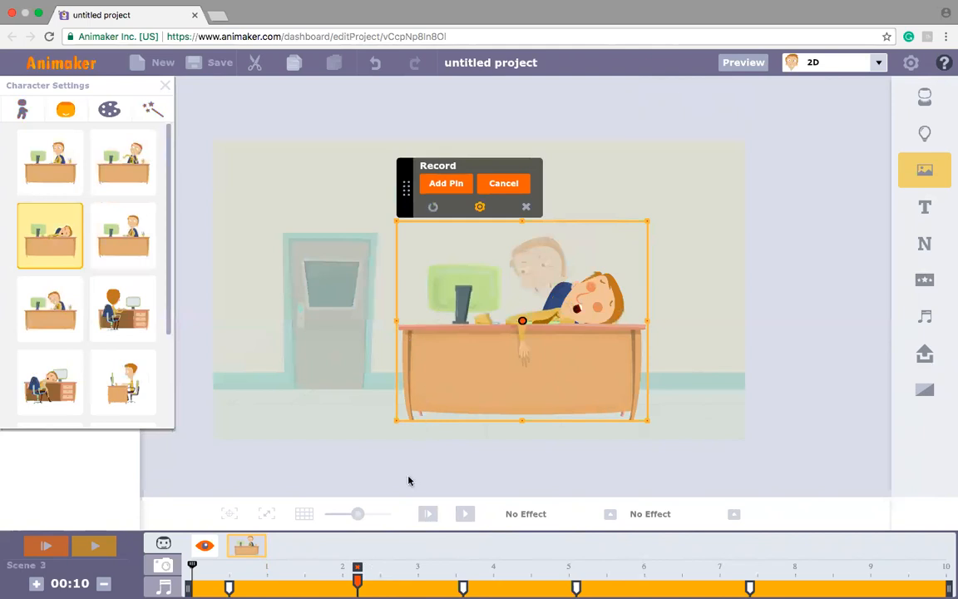
{"action": "left_click", "coordinate": [527, 209]}
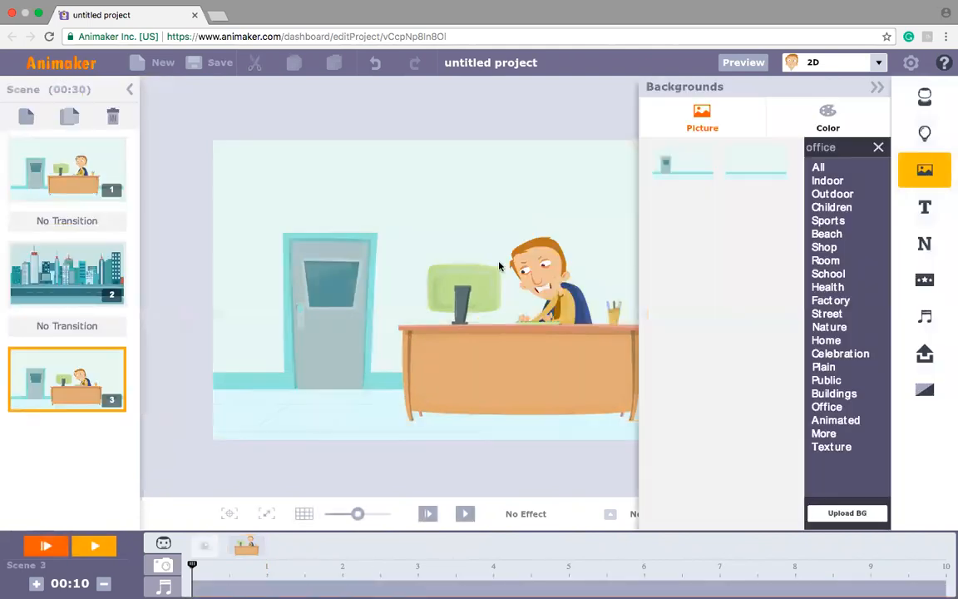
{"action": "left_click", "coordinate": [427, 514]}
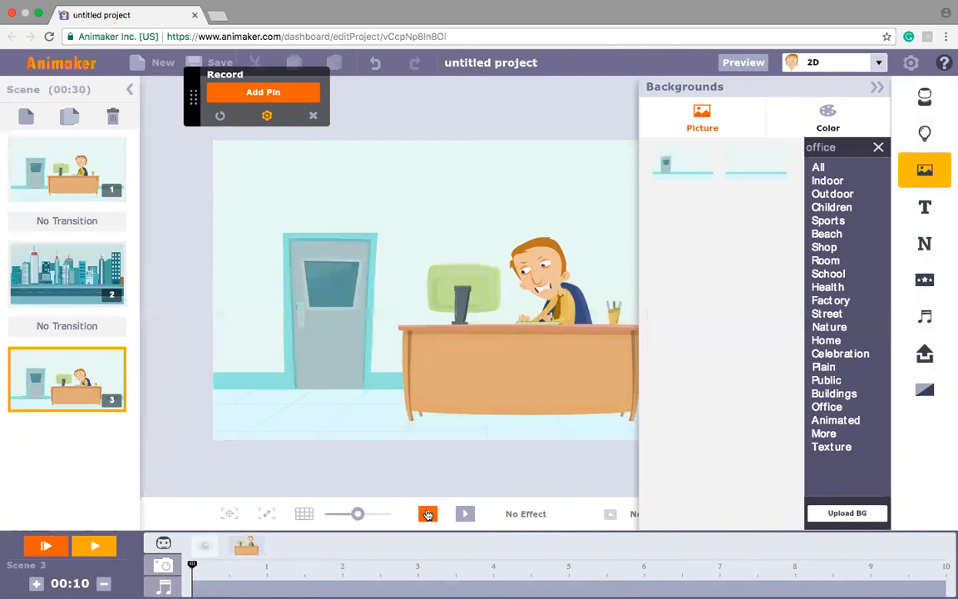
Step: Add a fourth blank scene and briefly show and hide the grid on its canvas
{"action": "left_click", "coordinate": [28, 120]}
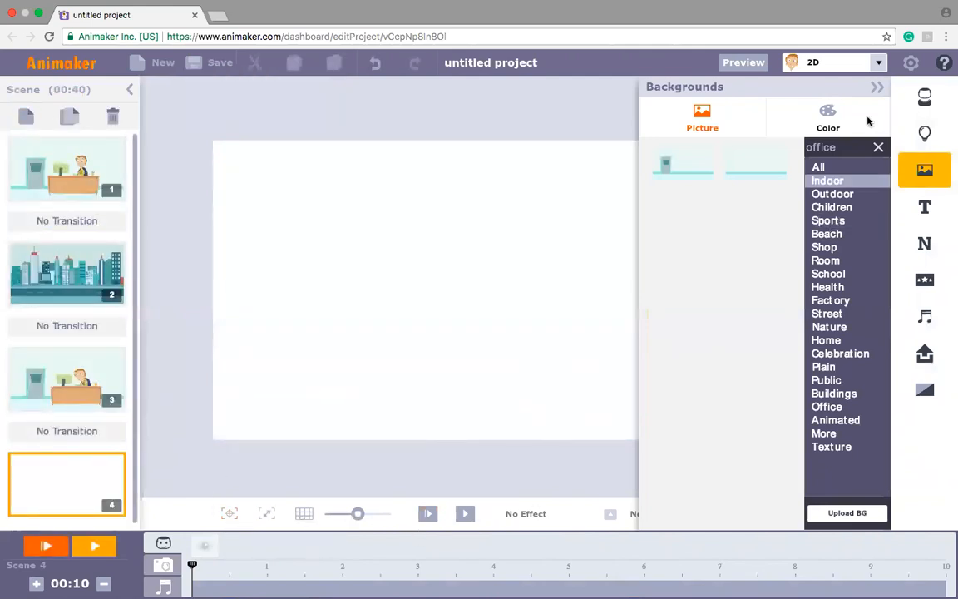
{"action": "left_click", "coordinate": [876, 88]}
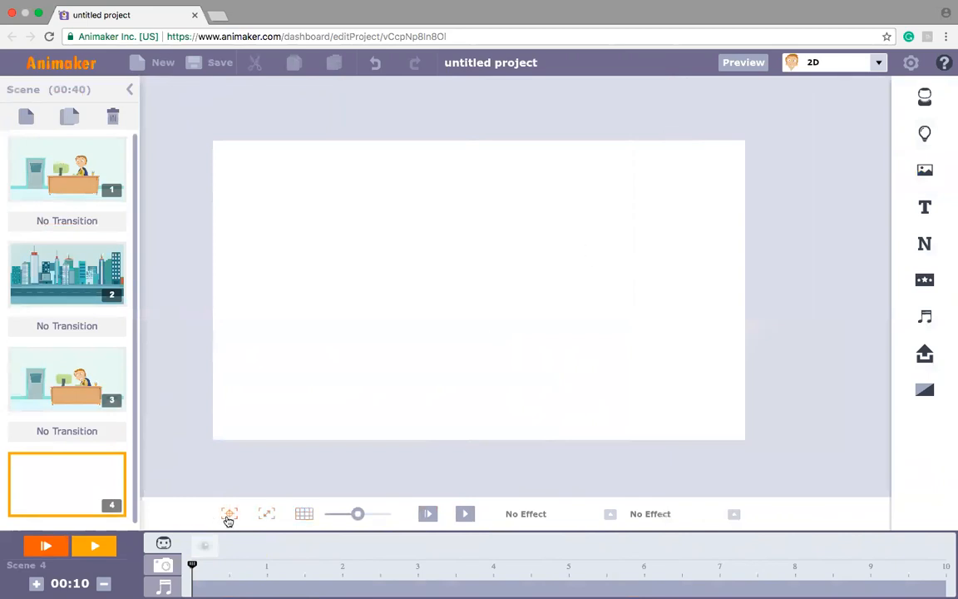
{"action": "left_click", "coordinate": [304, 514]}
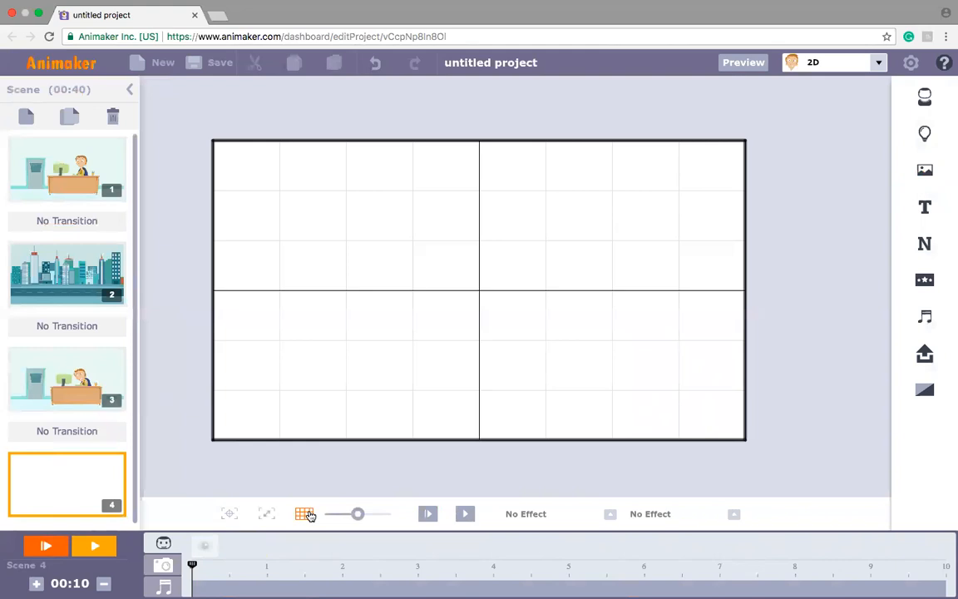
{"action": "left_click", "coordinate": [306, 514]}
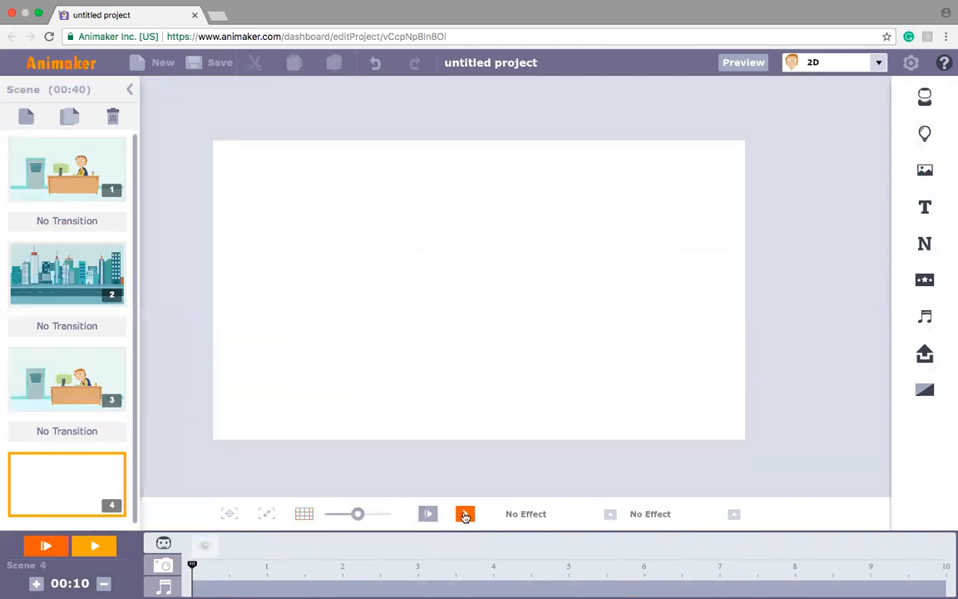
Step: Play the first office scene and stop the playback partway
{"action": "left_click", "coordinate": [426, 514]}
{"action": "left_click", "coordinate": [49, 188]}
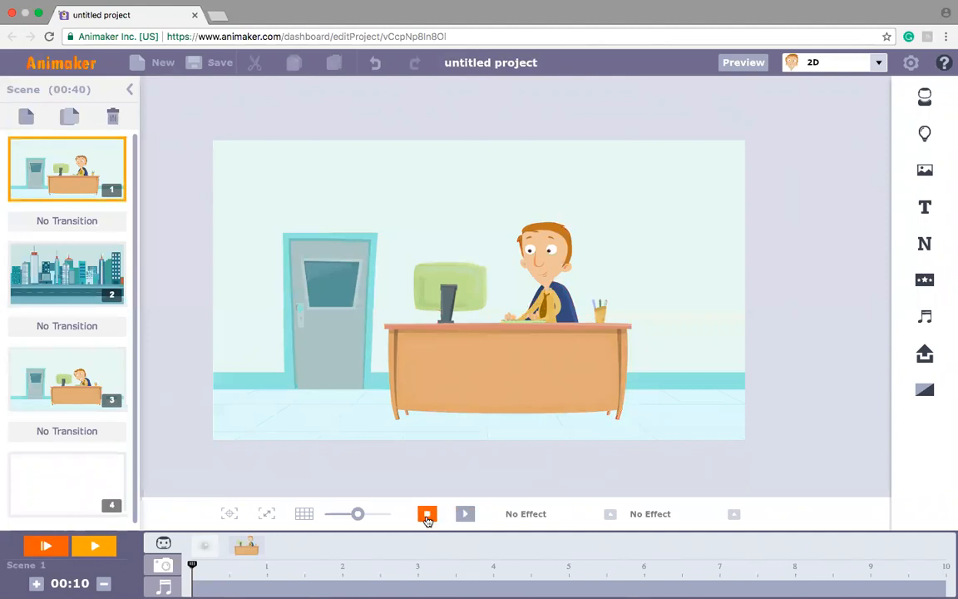
{"action": "left_click", "coordinate": [426, 516]}
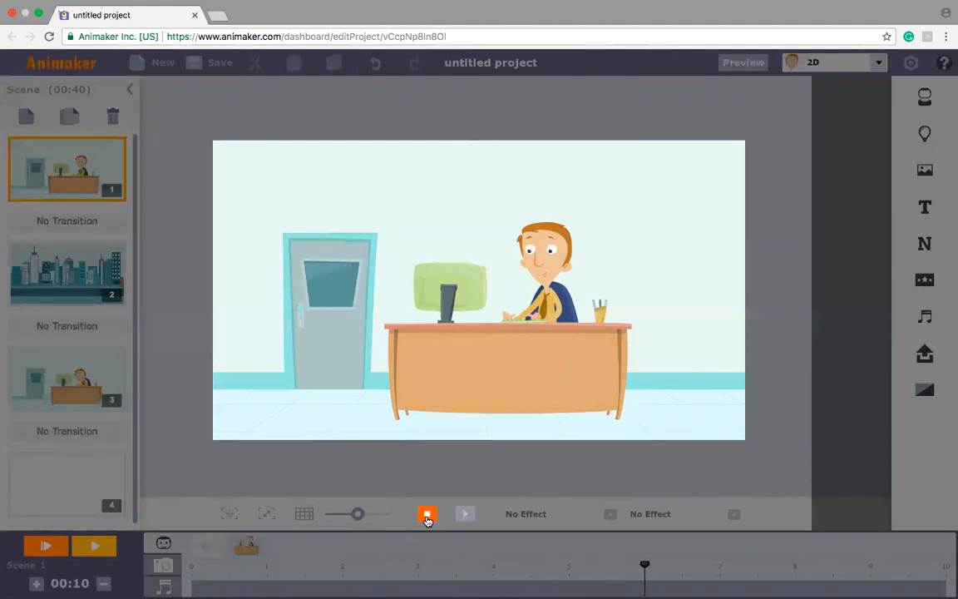
{"action": "left_click", "coordinate": [427, 516]}
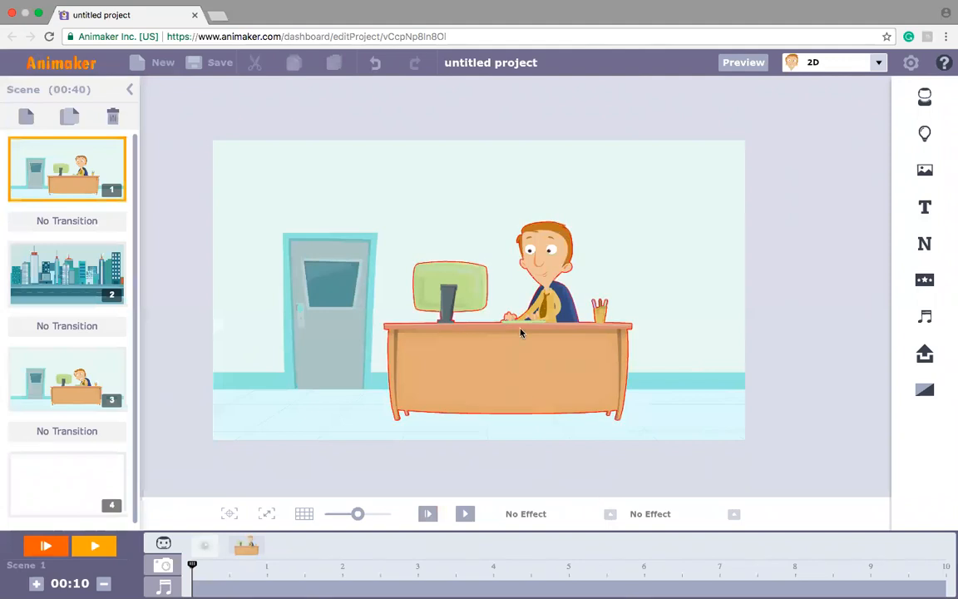
Step: Apply the Irish Circle entry effect to the man at the desk in the first scene
{"action": "left_click", "coordinate": [496, 371]}
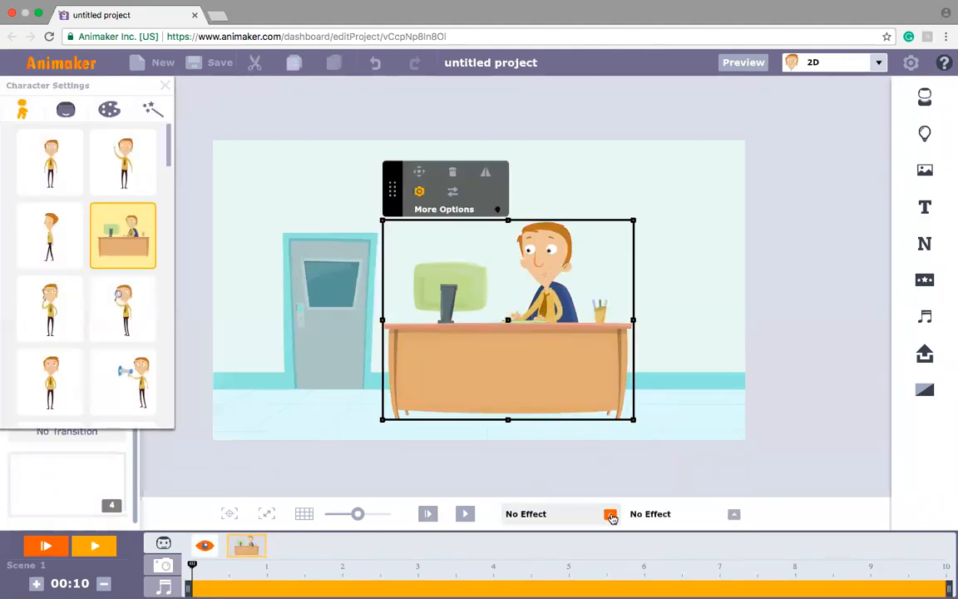
{"action": "left_click", "coordinate": [610, 515]}
{"action": "mouse_move", "coordinate": [617, 428]}
{"action": "left_mouse_down"}
{"action": "mouse_move", "coordinate": [622, 467]}
{"action": "mouse_move", "coordinate": [617, 432]}
{"action": "left_mouse_up"}
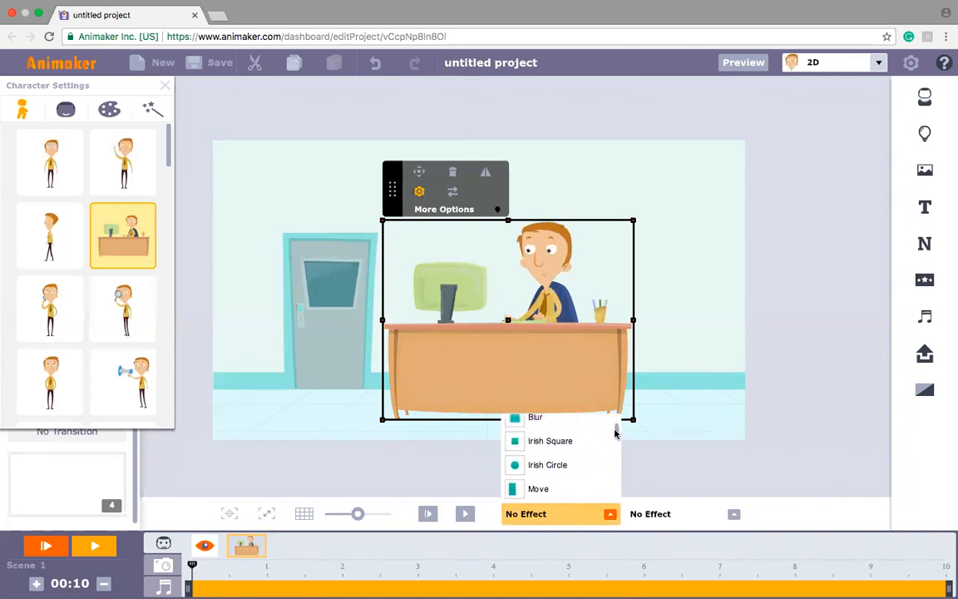
{"action": "left_click", "coordinate": [563, 472]}
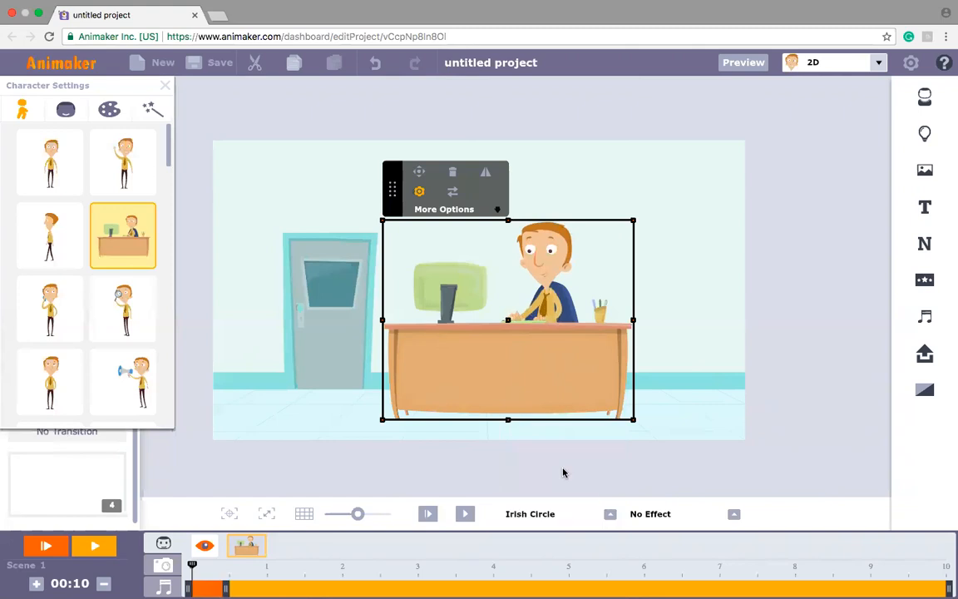
Step: Set the exit effect of the man at the desk to Blur and play the scene to check both effects
{"action": "left_click", "coordinate": [734, 513]}
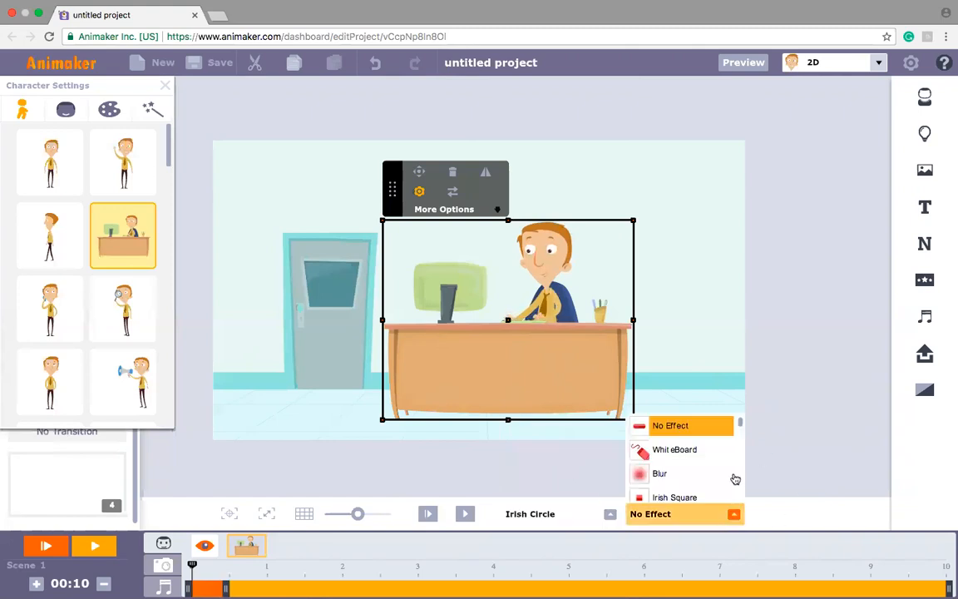
{"action": "left_click", "coordinate": [659, 473]}
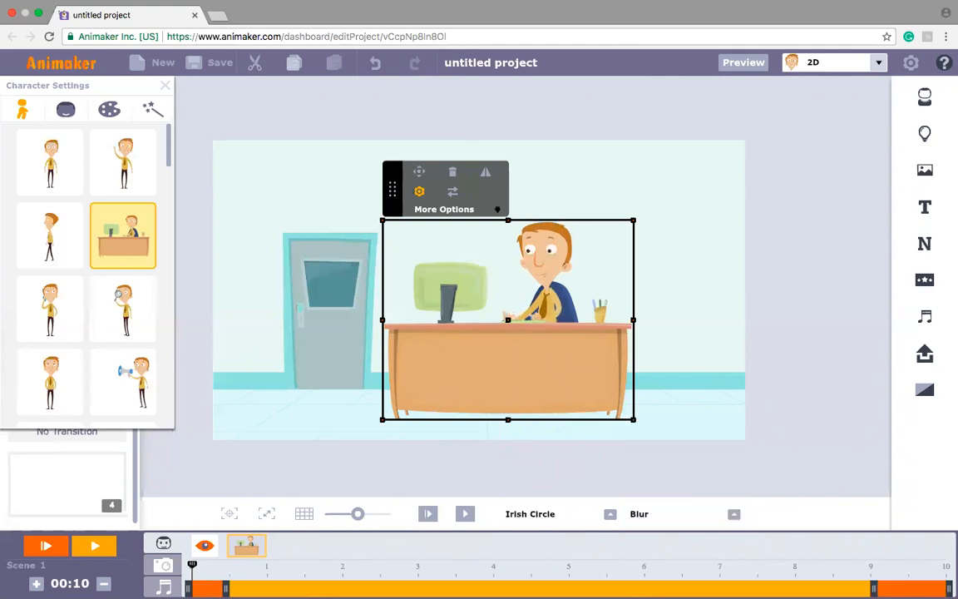
{"action": "left_click", "coordinate": [428, 515]}
{"action": "left_click", "coordinate": [164, 86]}
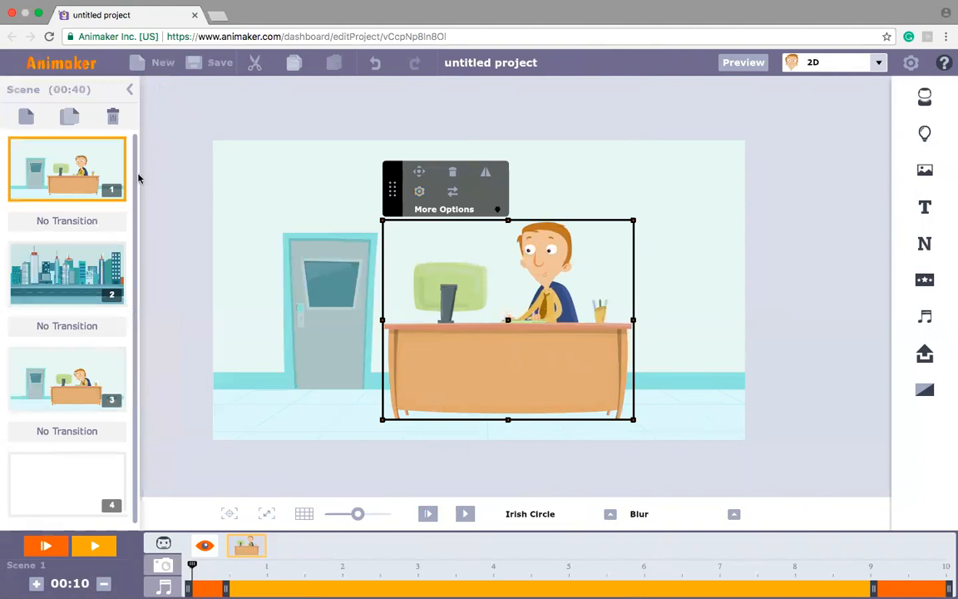
Step: Place the standing man in the yellow shirt in the blank fourth scene
{"action": "scroll", "coordinate": [137, 200], "scroll_direction": "down", "scroll_amount": 1}
{"action": "left_click", "coordinate": [64, 480]}
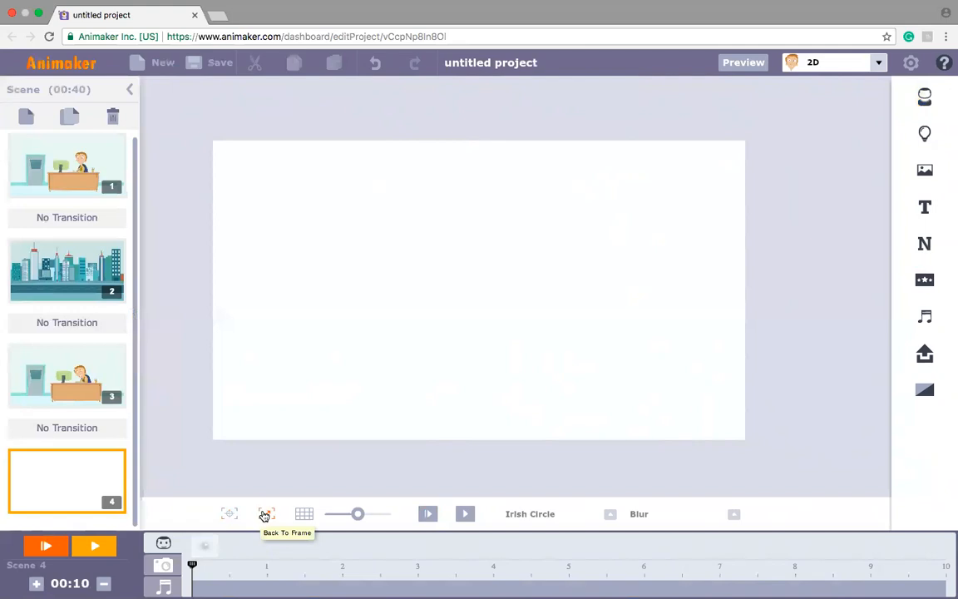
{"action": "left_click", "coordinate": [927, 98]}
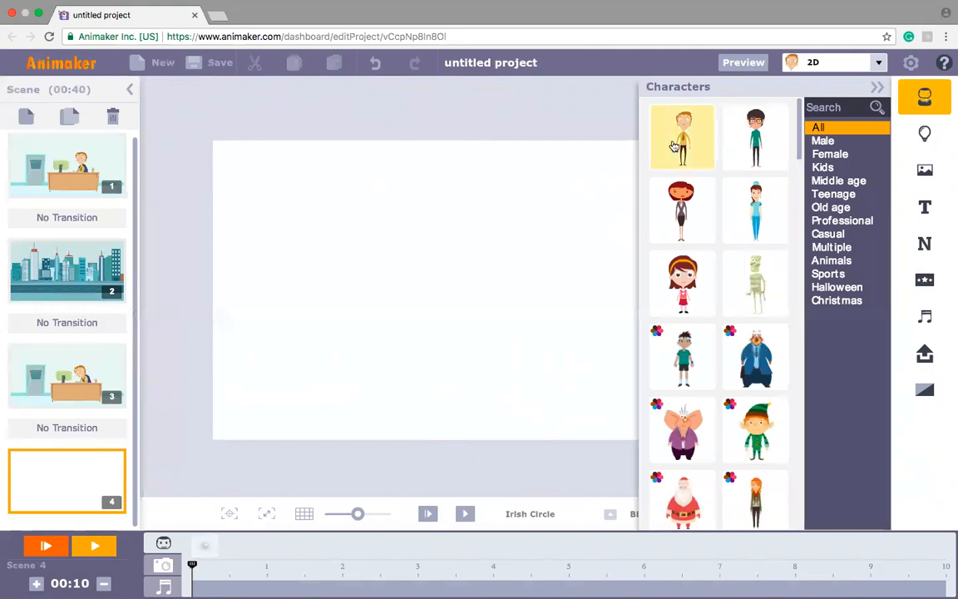
{"action": "left_click", "coordinate": [674, 146]}
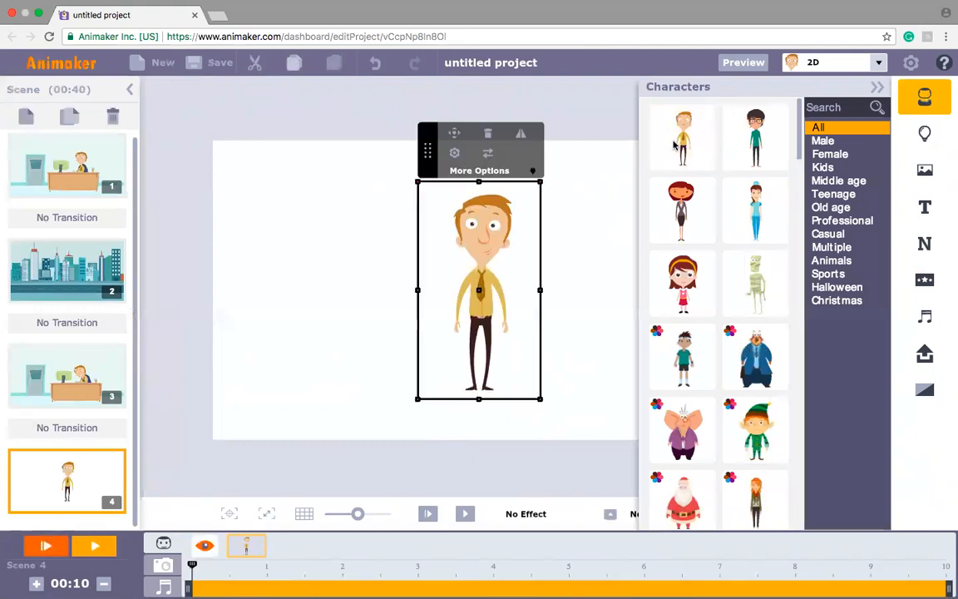
Step: Filter the background pictures to Animated and apply the green forest to the fourth scene
{"action": "left_click", "coordinate": [925, 170]}
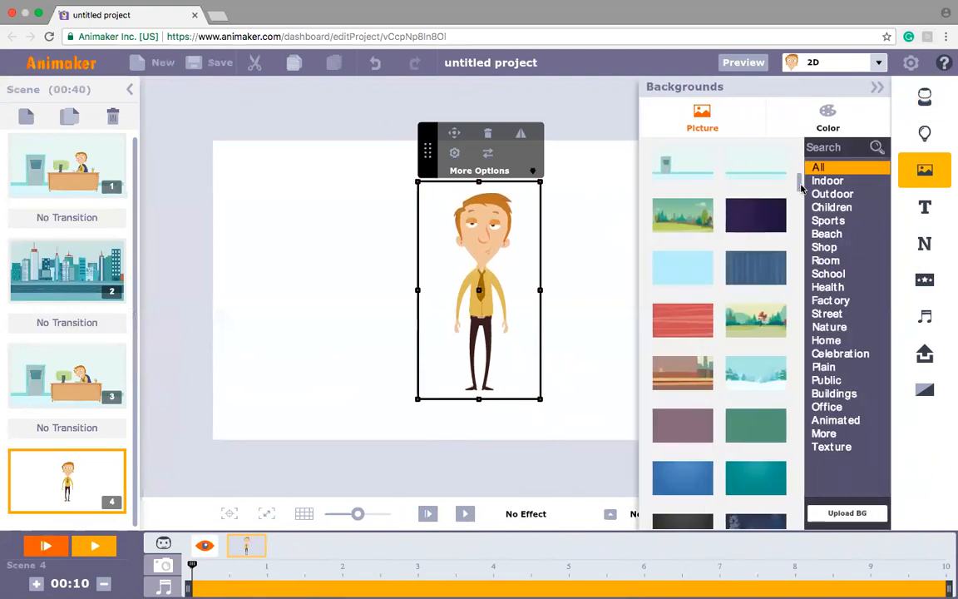
{"action": "scroll", "coordinate": [802, 197], "scroll_direction": "down", "scroll_amount": 2}
{"action": "left_click_drag", "start_coordinate": [802, 198], "coordinate": [805, 232]}
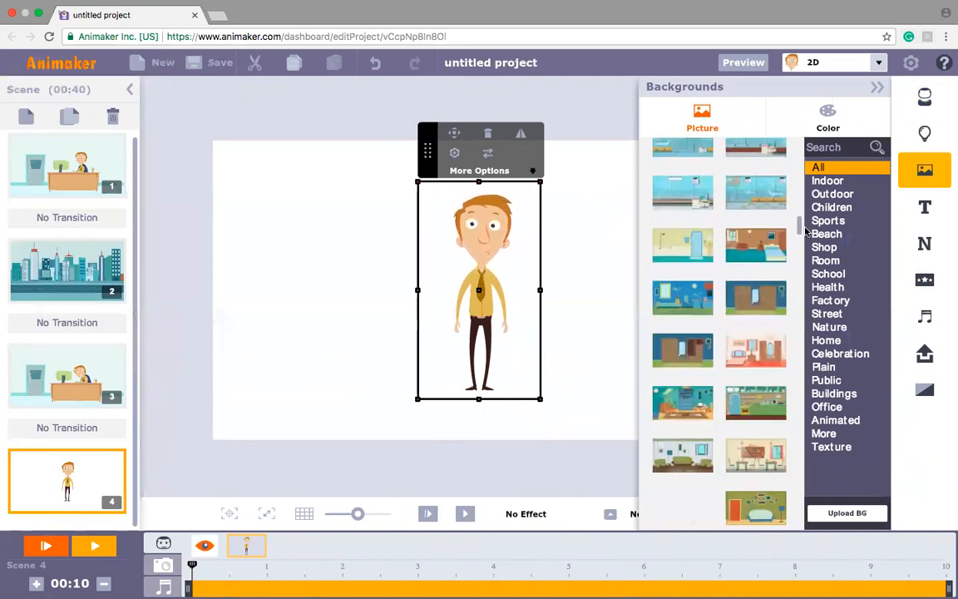
{"action": "left_click", "coordinate": [851, 423]}
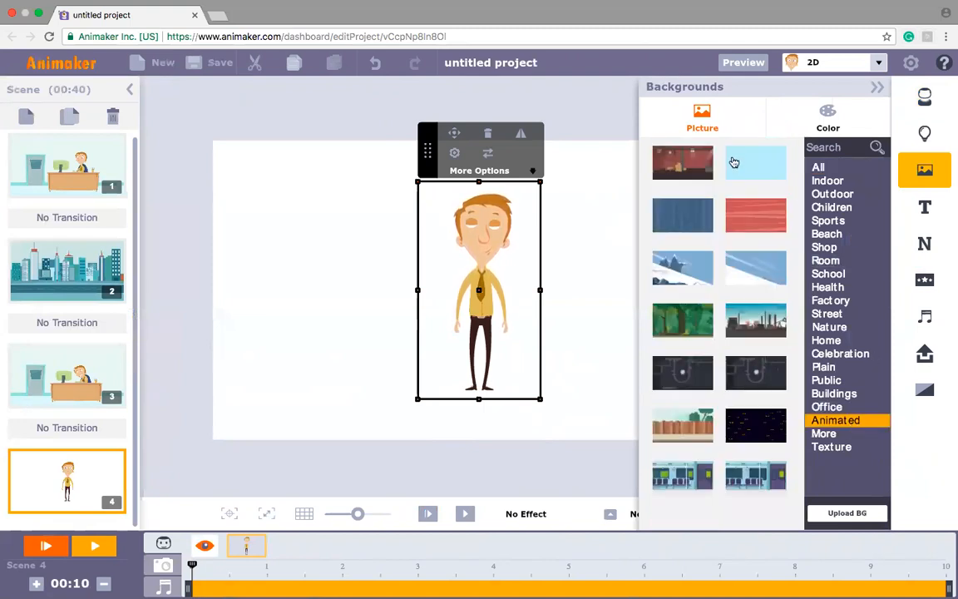
{"action": "left_click", "coordinate": [690, 325]}
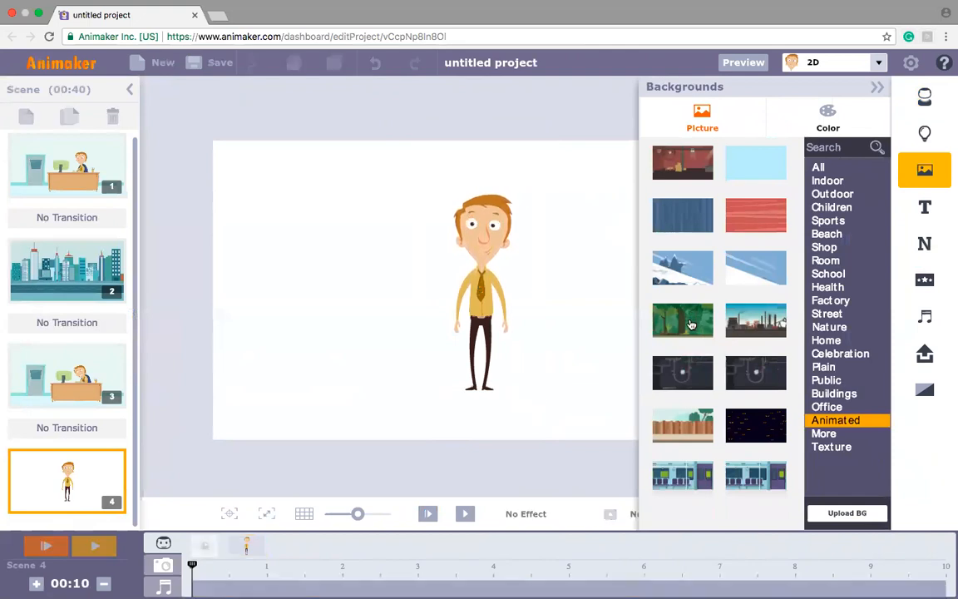
Step: Move the man towards the left side of the forest and change his action to the side-view walk
{"action": "left_click", "coordinate": [878, 87]}
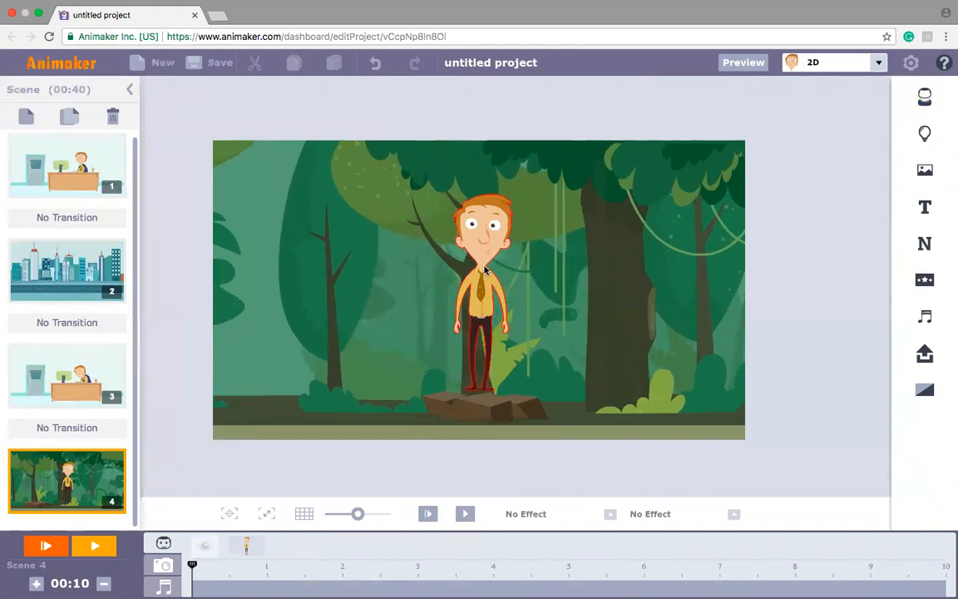
{"action": "left_click_drag", "start_coordinate": [471, 268], "coordinate": [340, 297]}
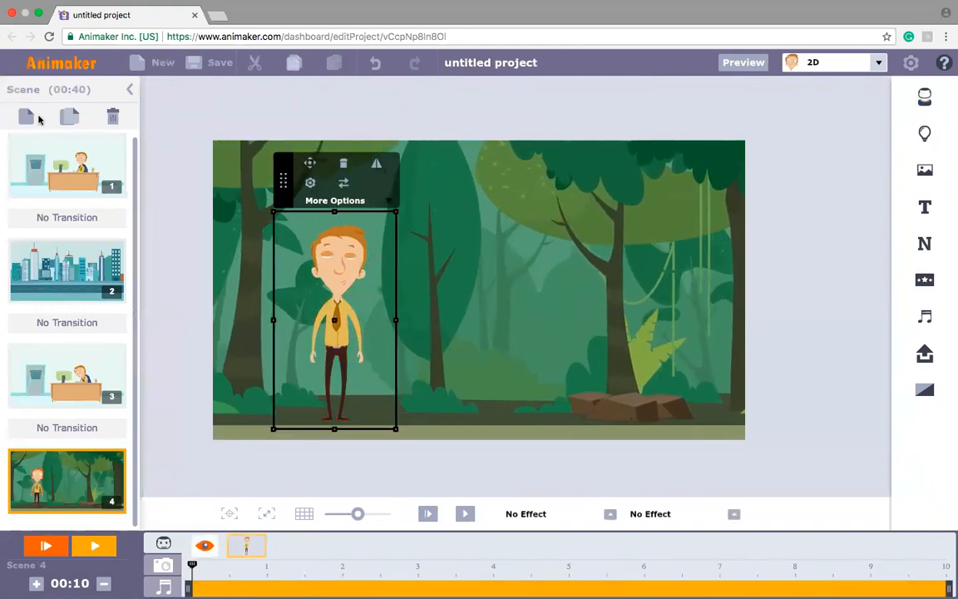
{"action": "left_click", "coordinate": [309, 184]}
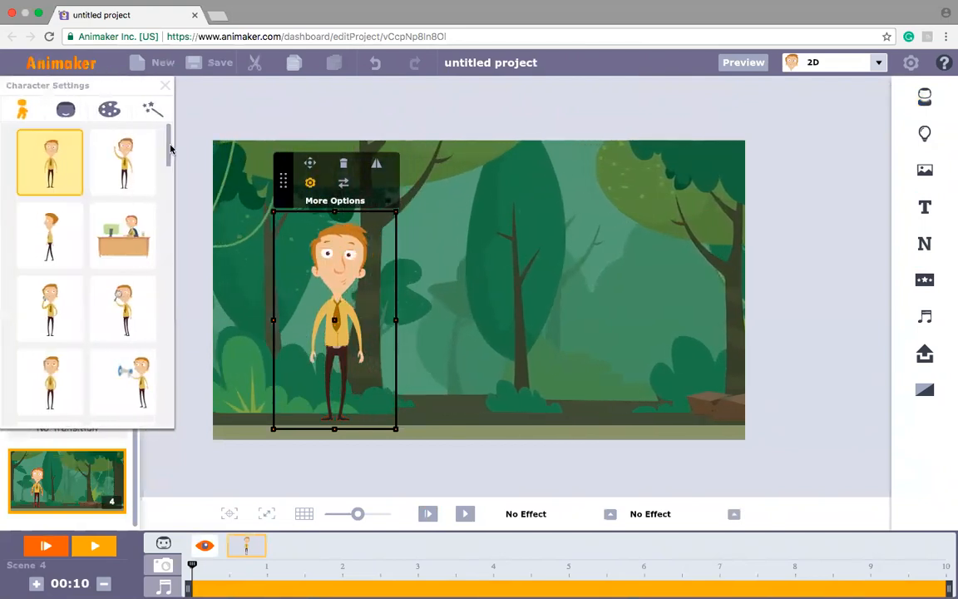
{"action": "left_click_drag", "start_coordinate": [171, 150], "coordinate": [157, 235]}
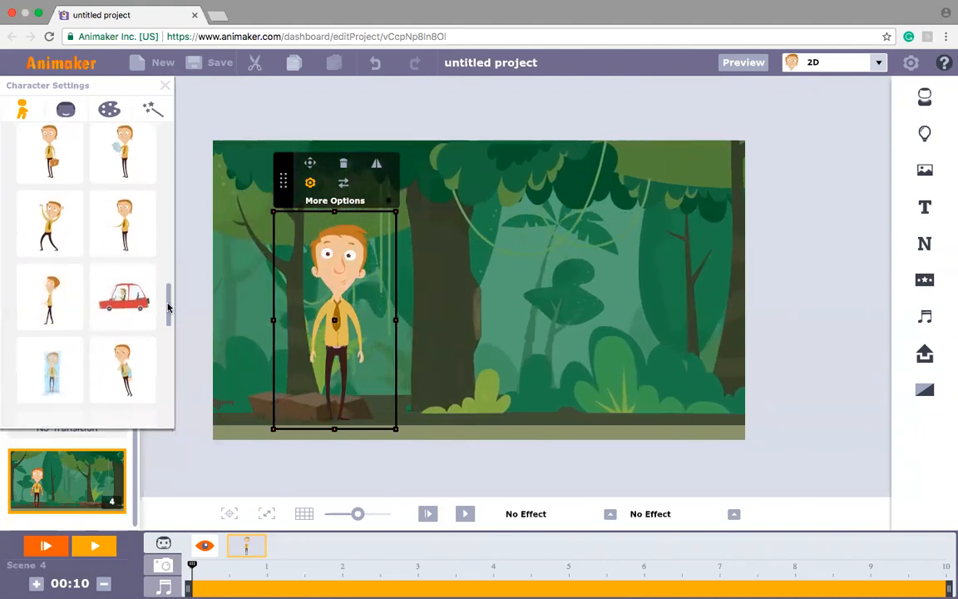
{"action": "left_click_drag", "start_coordinate": [168, 321], "coordinate": [167, 366]}
{"action": "left_click", "coordinate": [135, 369]}
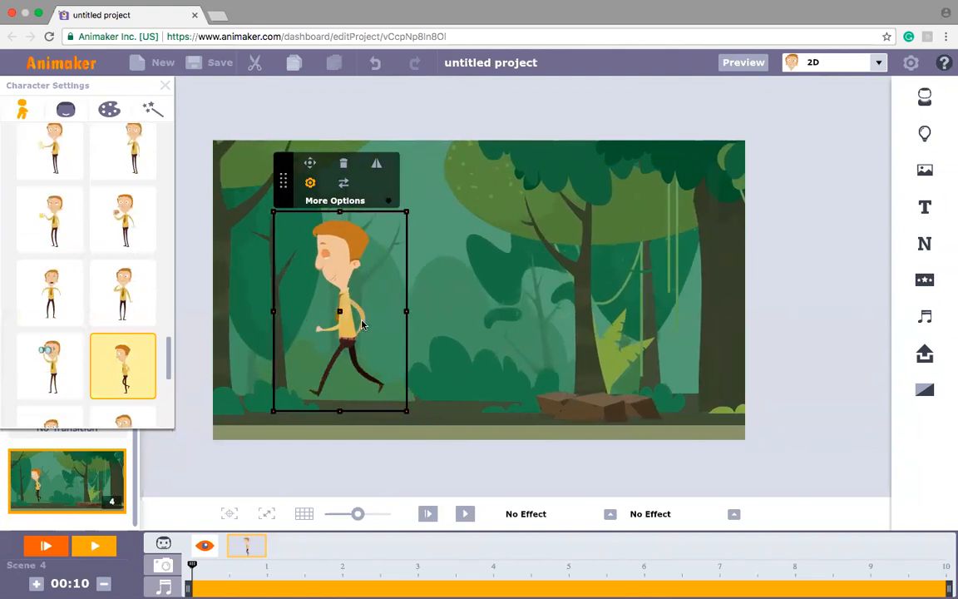
Step: Lower the walking man onto the forest path and give him the frightened expression with outstretched arms
{"action": "left_click", "coordinate": [335, 334]}
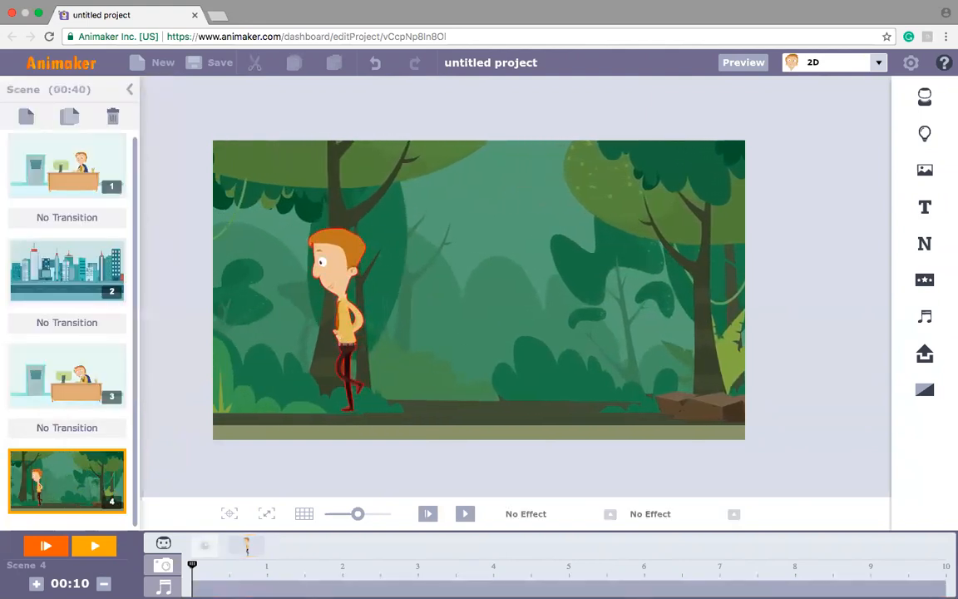
{"action": "left_click", "coordinate": [342, 307]}
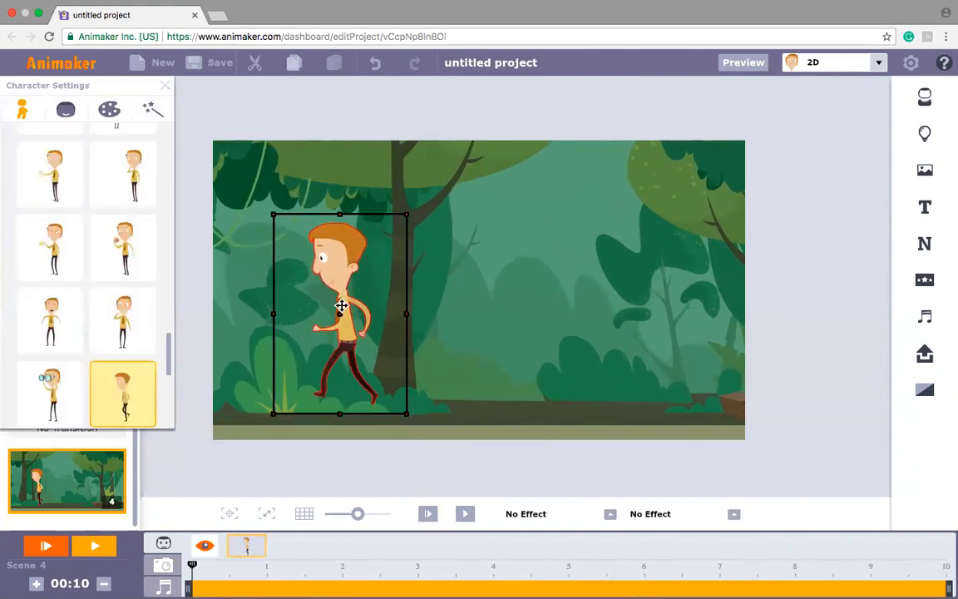
{"action": "left_click_drag", "start_coordinate": [330, 338], "coordinate": [330, 338]}
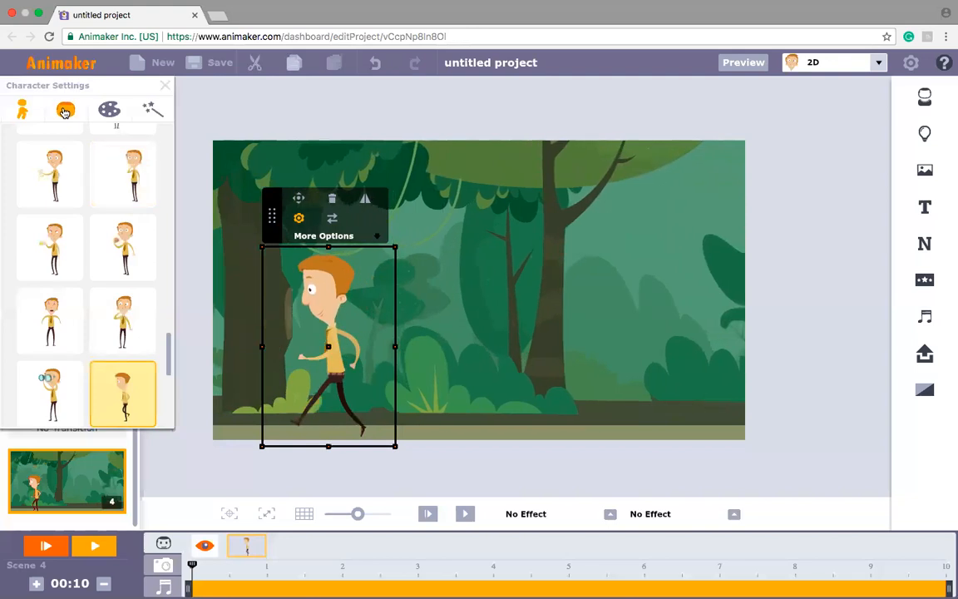
{"action": "left_click", "coordinate": [66, 110]}
{"action": "left_click", "coordinate": [47, 237]}
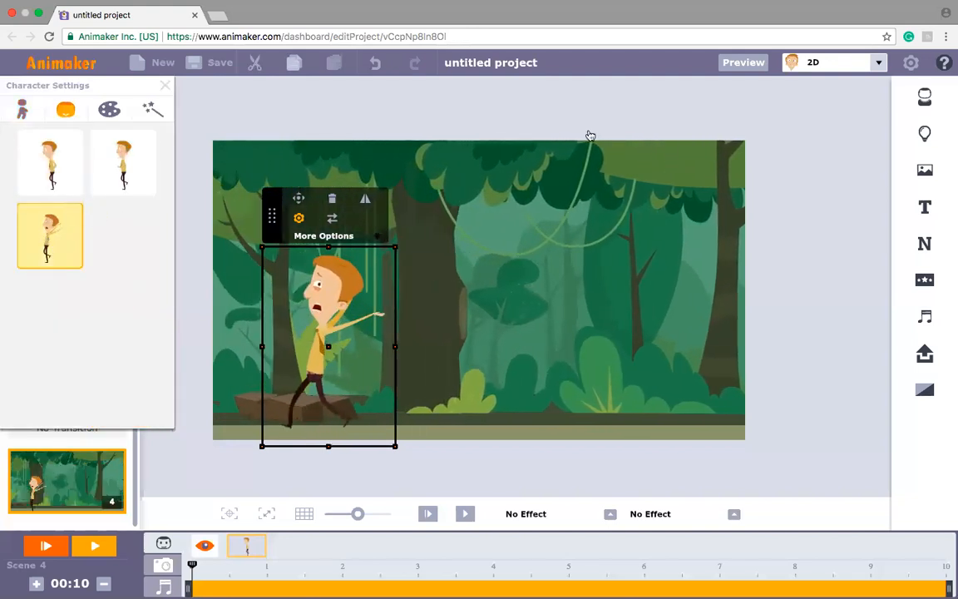
Step: Add the red dinosaur from the Animals properties and give it the forward-leaning expression
{"action": "left_click", "coordinate": [926, 133]}
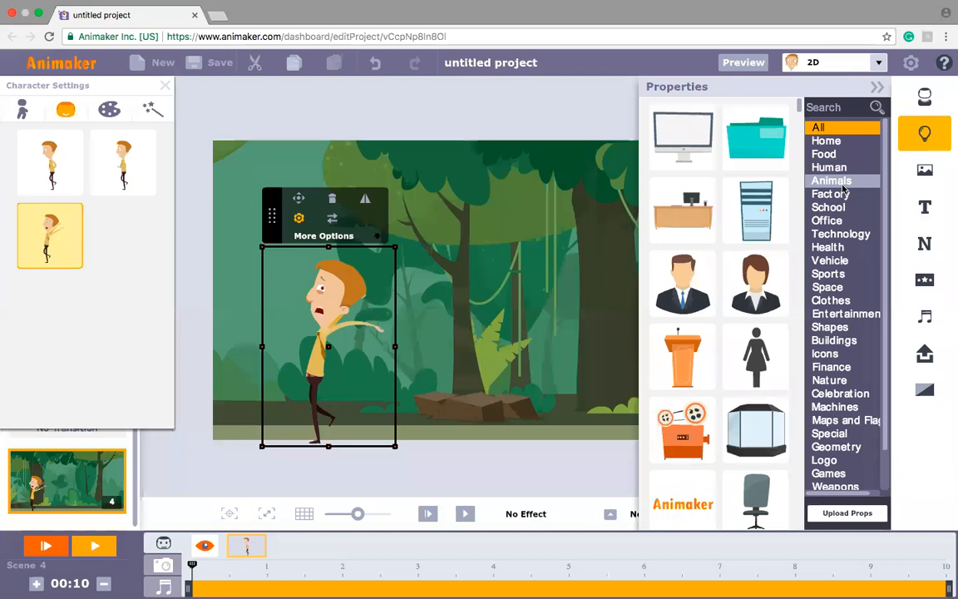
{"action": "left_click_drag", "start_coordinate": [803, 200], "coordinate": [795, 342]}
{"action": "left_click", "coordinate": [697, 389]}
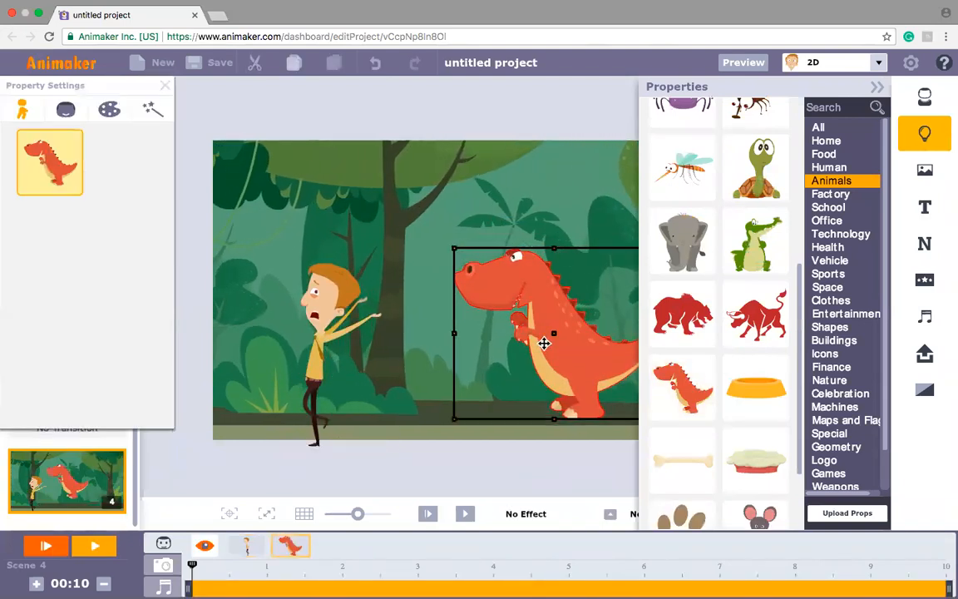
{"action": "left_click", "coordinate": [66, 109]}
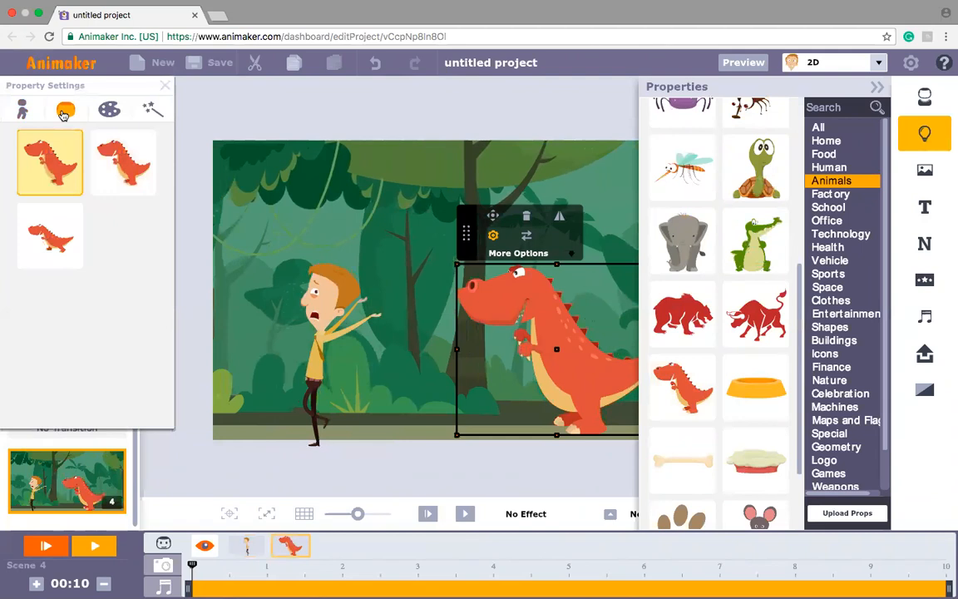
{"action": "left_click", "coordinate": [54, 254]}
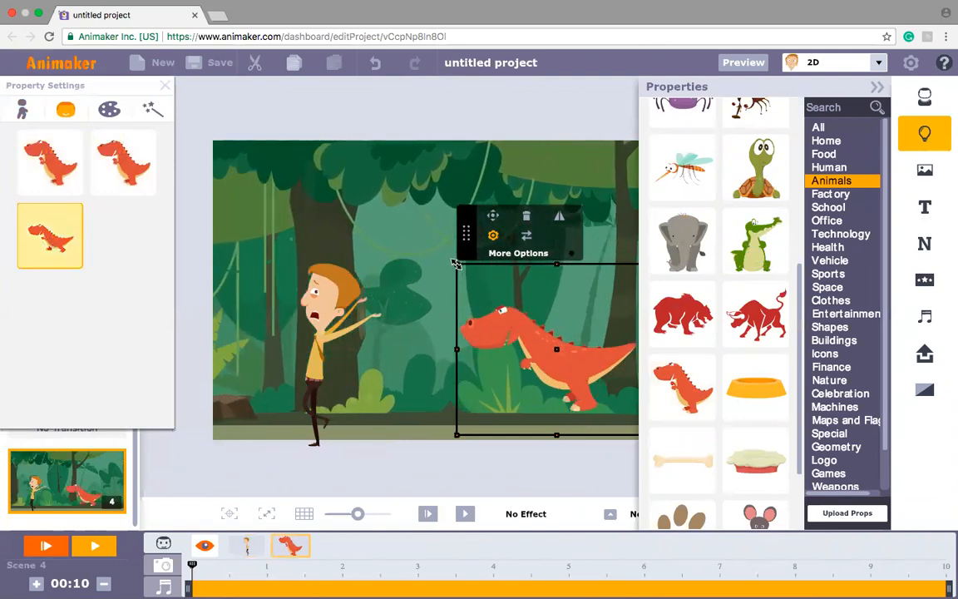
Step: Enlarge the dinosaur and position it on the path close behind the man, playing the scene to check it
{"action": "left_click_drag", "start_coordinate": [455, 264], "coordinate": [381, 199]}
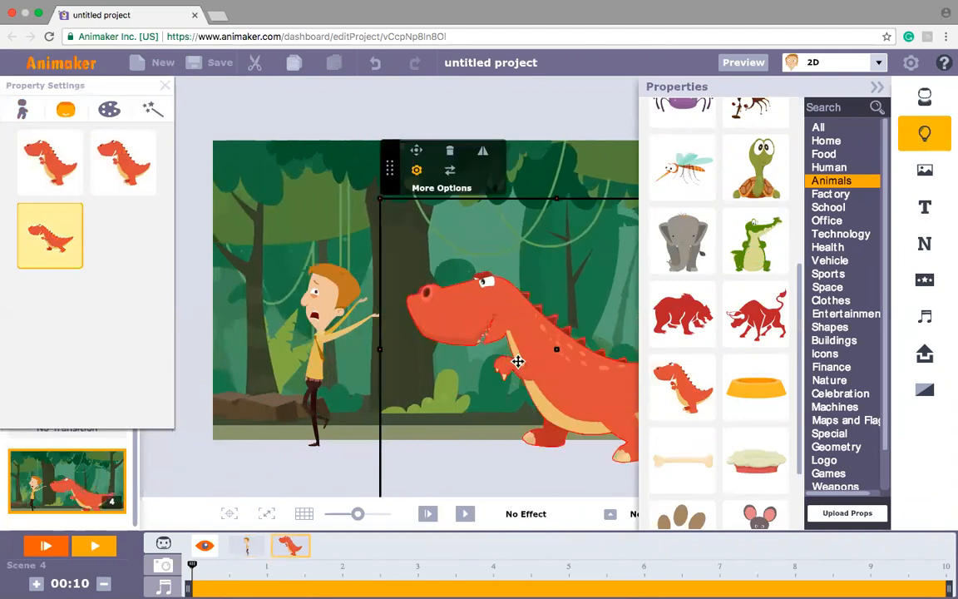
{"action": "mouse_move", "coordinate": [543, 355]}
{"action": "left_mouse_down"}
{"action": "mouse_move", "coordinate": [536, 308]}
{"action": "mouse_move", "coordinate": [541, 338]}
{"action": "left_mouse_up"}
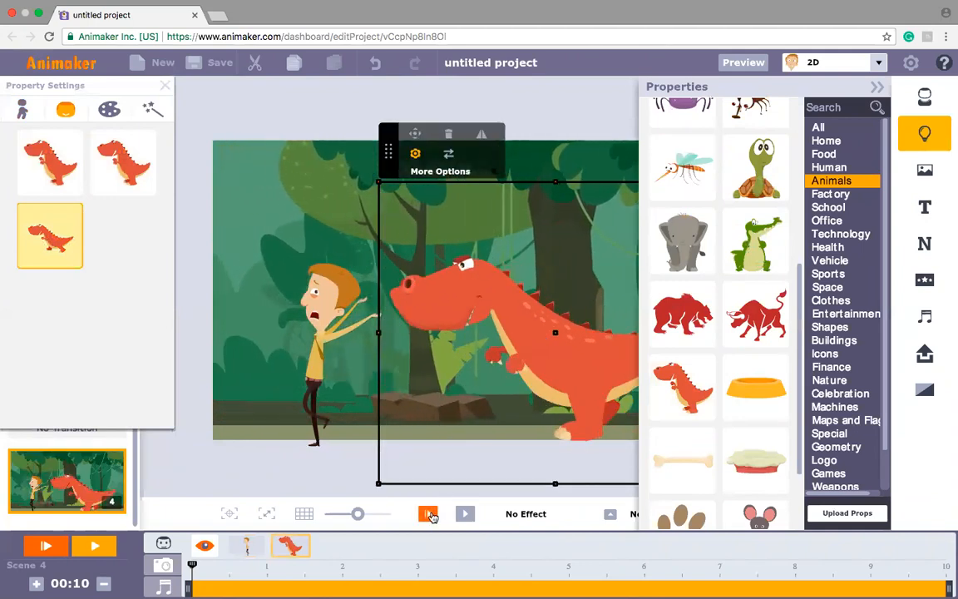
{"action": "left_click", "coordinate": [429, 515]}
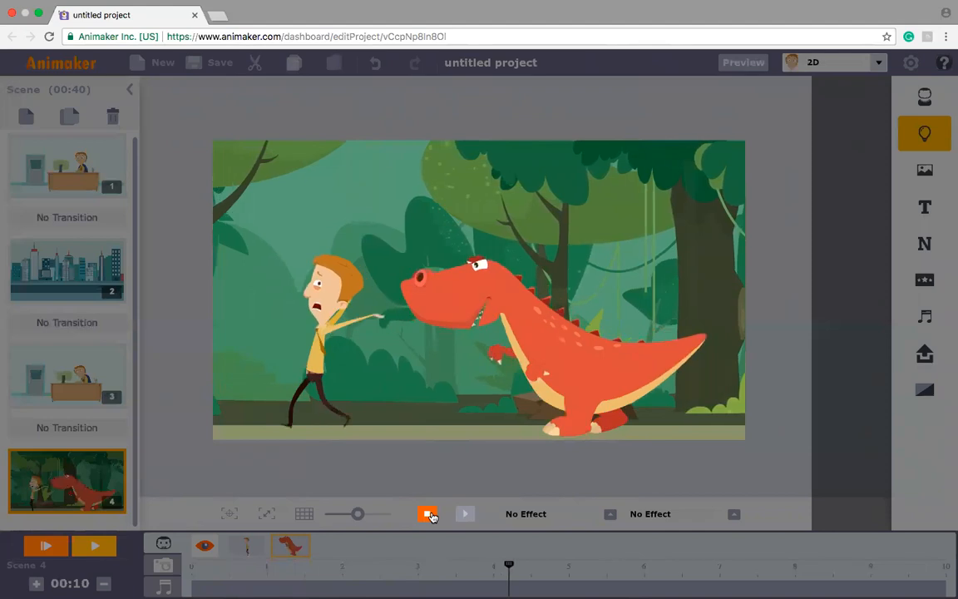
{"action": "left_click", "coordinate": [429, 515]}
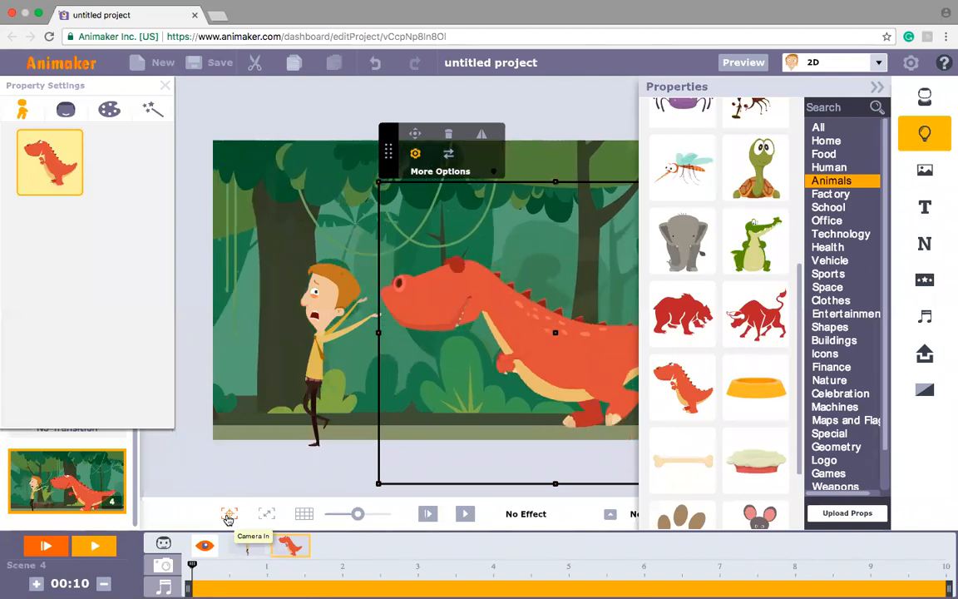
Step: Add a Camera In effect on the man's face, running from about 0.5 to 2 seconds
{"action": "left_click", "coordinate": [228, 519]}
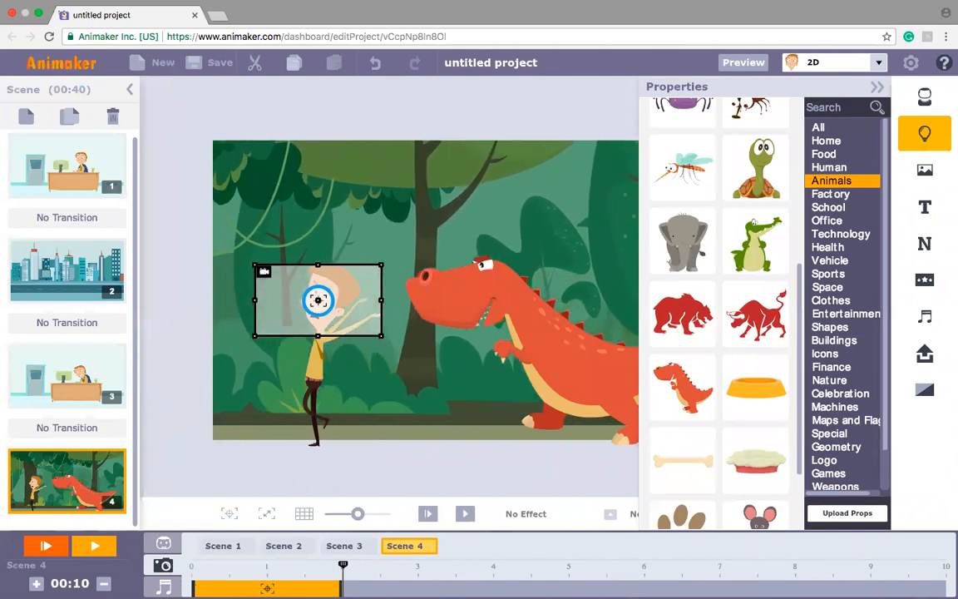
{"action": "left_click_drag", "start_coordinate": [194, 592], "coordinate": [230, 592]}
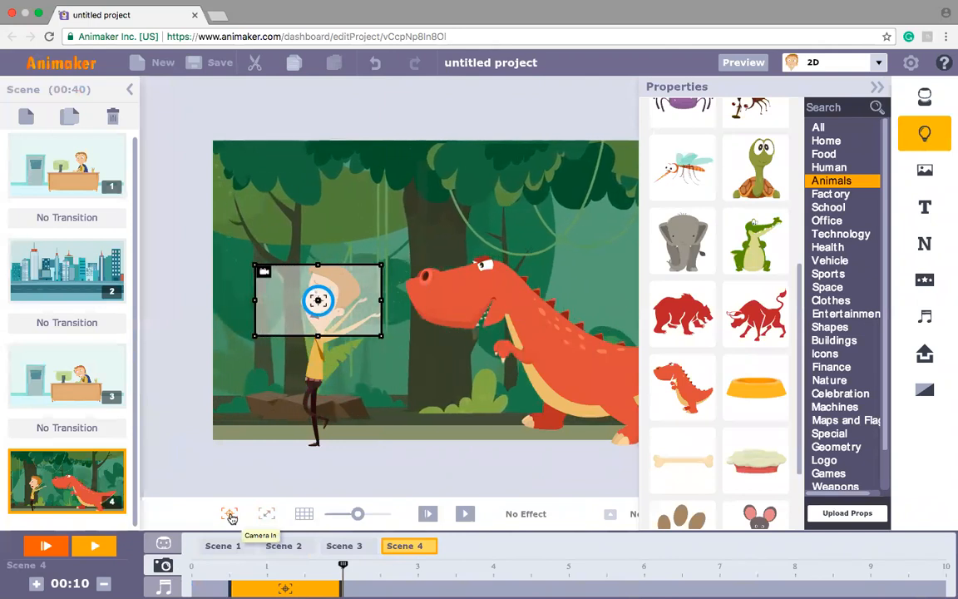
Step: Add a second Camera In from about 2.8 seconds, framing the dinosaur's head and upper body, and play the scene
{"action": "left_click", "coordinate": [232, 518]}
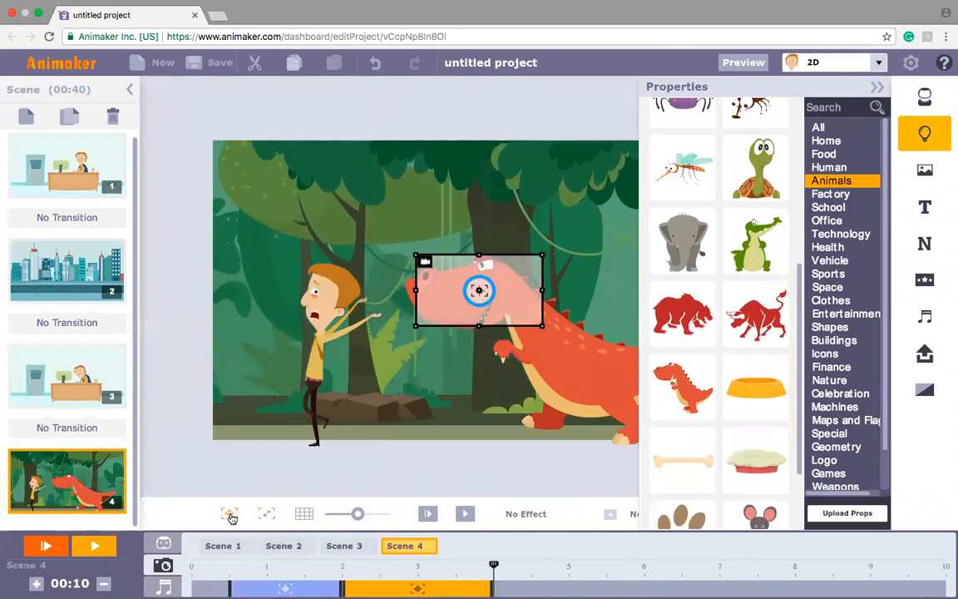
{"action": "left_click_drag", "start_coordinate": [412, 589], "coordinate": [447, 592]}
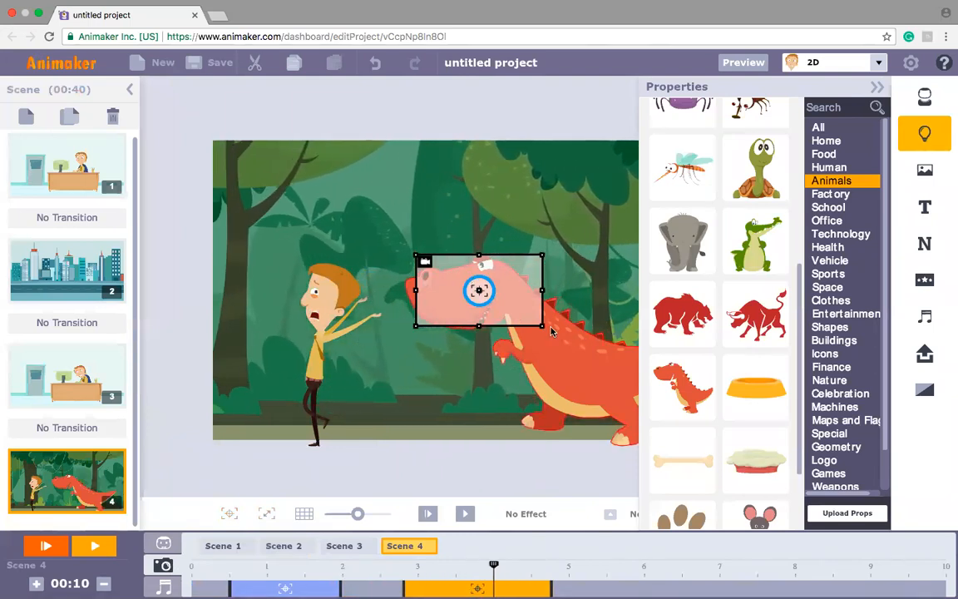
{"action": "left_click_drag", "start_coordinate": [543, 325], "coordinate": [590, 351]}
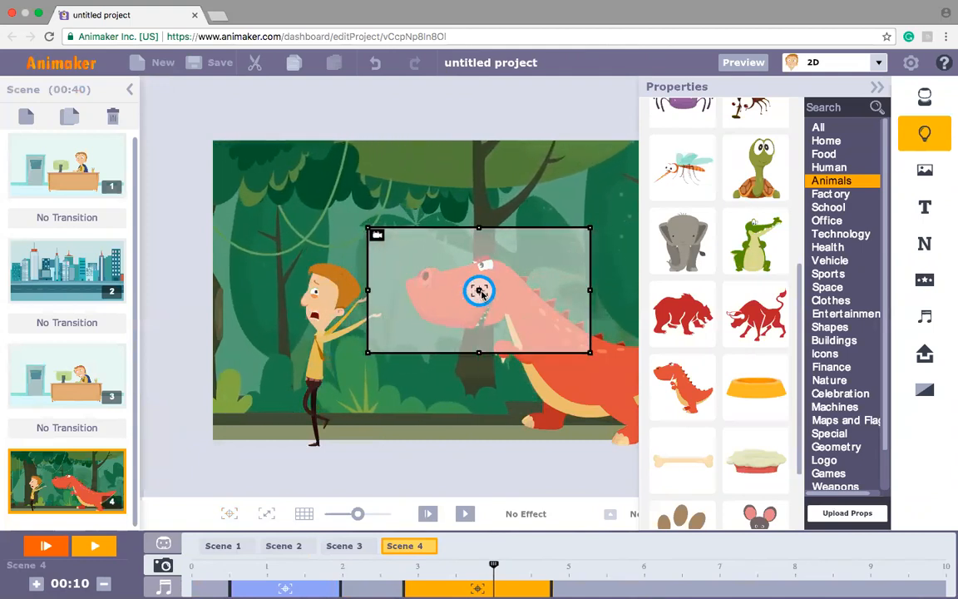
{"action": "left_click_drag", "start_coordinate": [480, 290], "coordinate": [510, 302]}
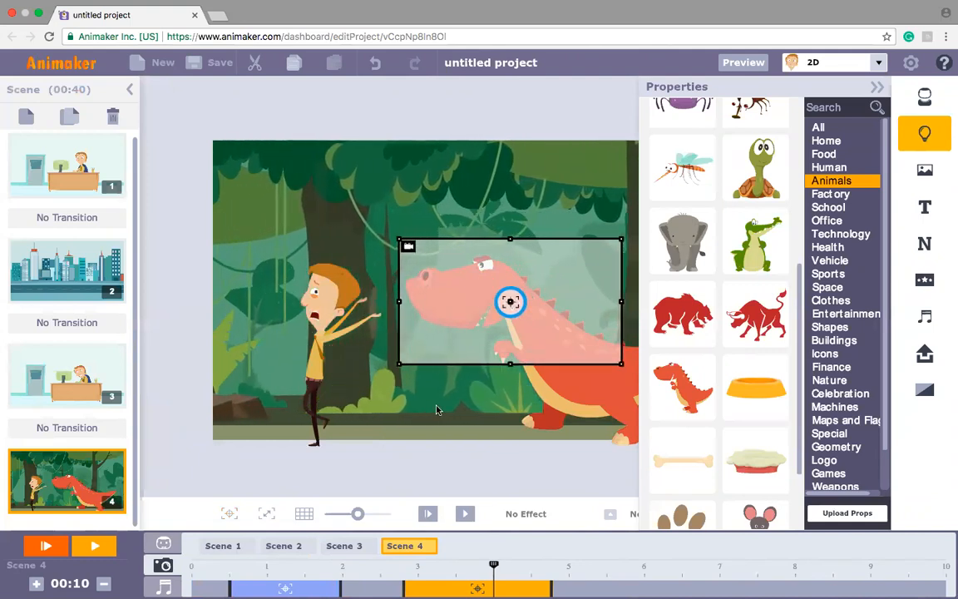
{"action": "left_click", "coordinate": [424, 512]}
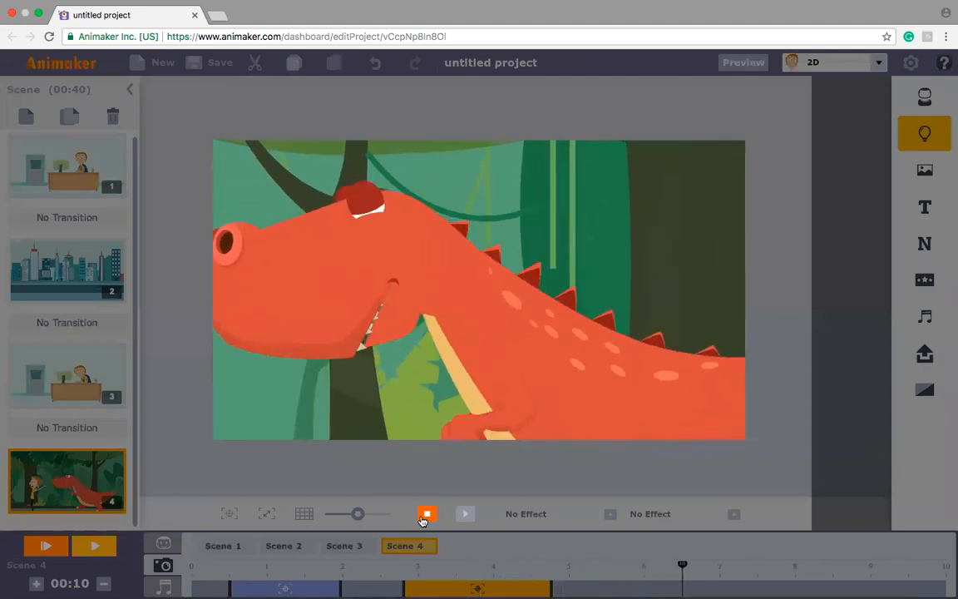
{"action": "left_click", "coordinate": [425, 515]}
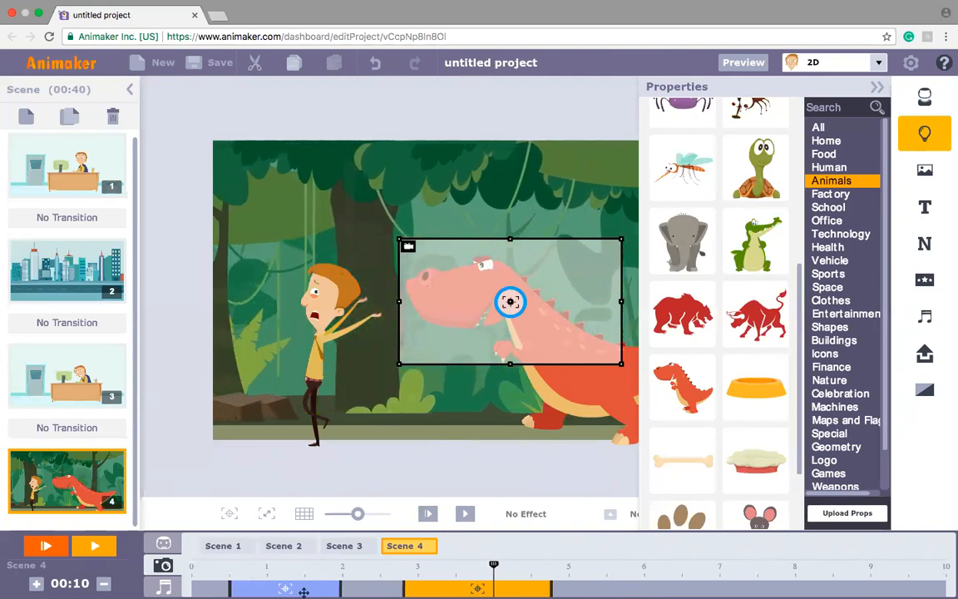
Step: Shift the dinosaur's Camera In to start at about 3.4 seconds and add a Camera Out after each of the two Camera In effects
{"action": "left_click_drag", "start_coordinate": [449, 588], "coordinate": [494, 588]}
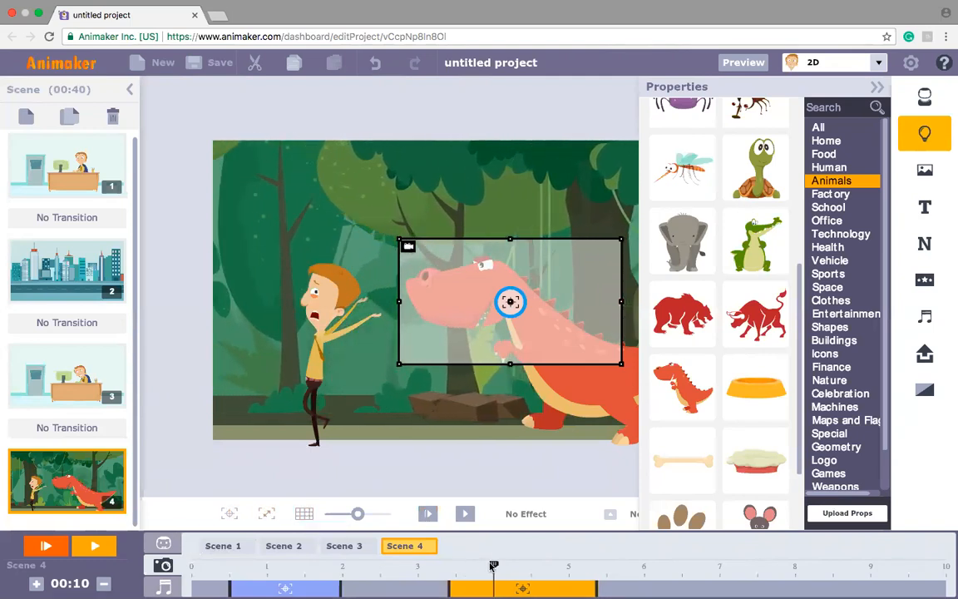
{"action": "left_click", "coordinate": [374, 571]}
{"action": "left_click_drag", "start_coordinate": [373, 574], "coordinate": [351, 566]}
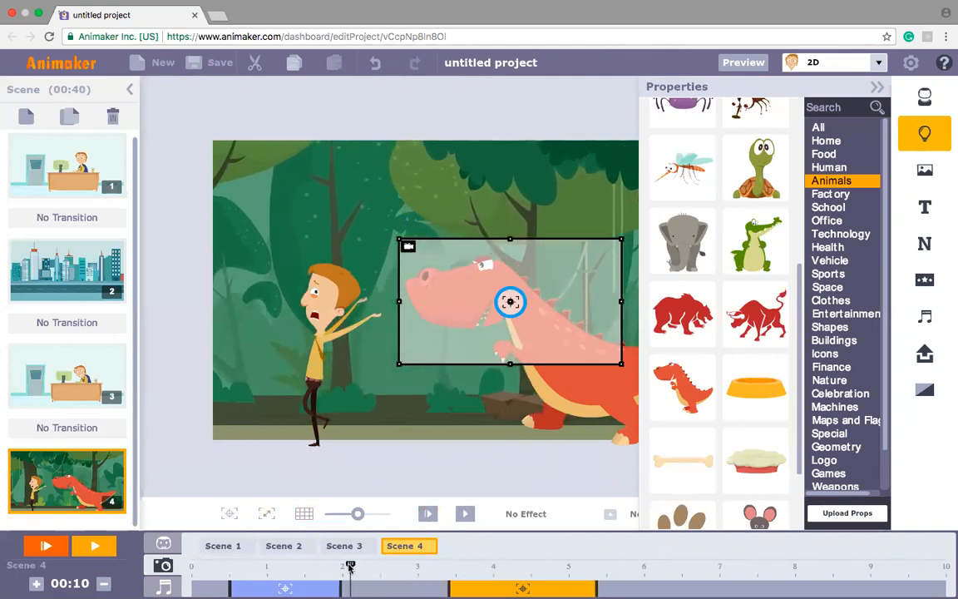
{"action": "left_click", "coordinate": [271, 516]}
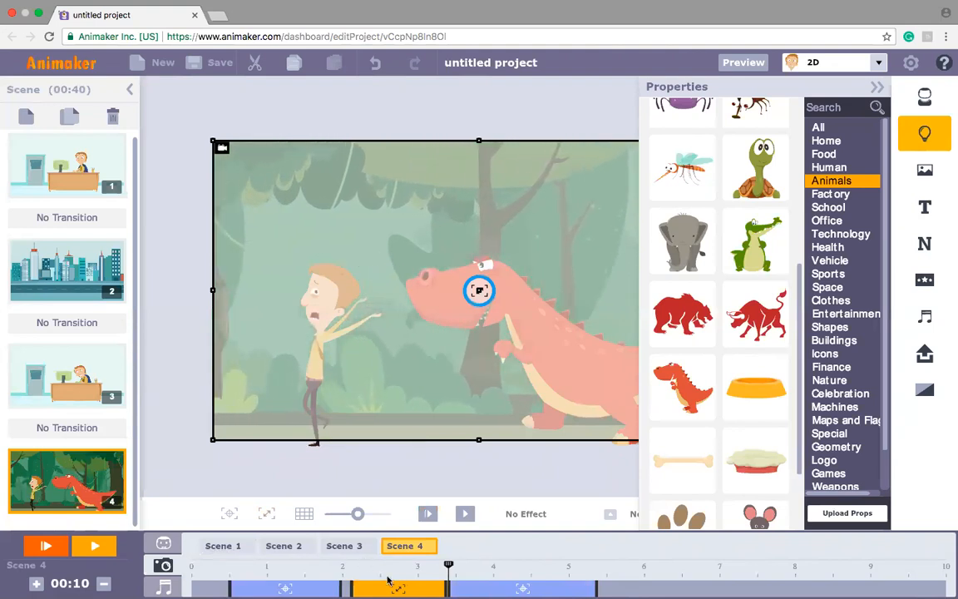
{"action": "left_click_drag", "start_coordinate": [448, 565], "coordinate": [608, 565]}
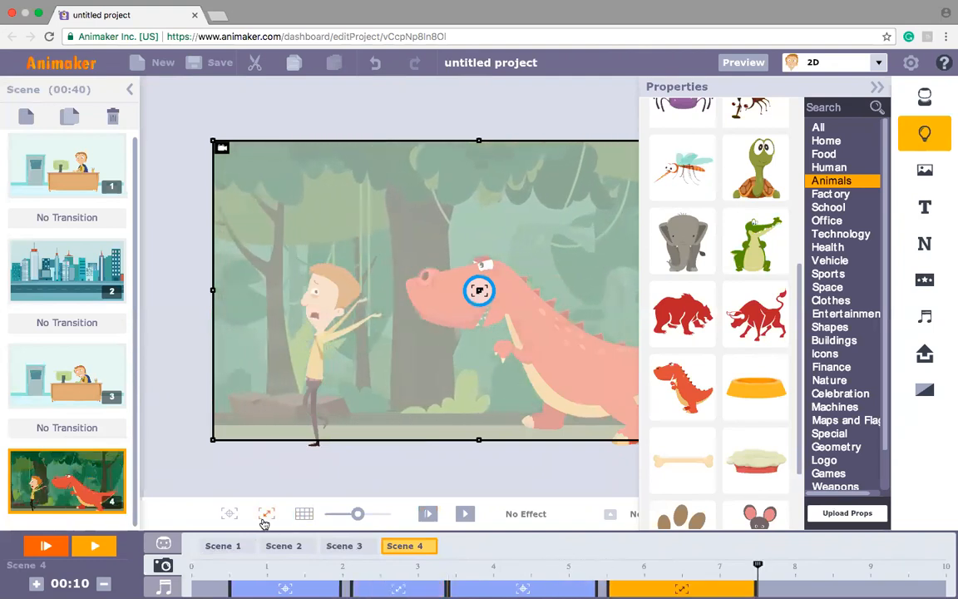
Step: Play the forest scene to check the sequence of Camera In and Camera Out effects
{"action": "left_click", "coordinate": [427, 514]}
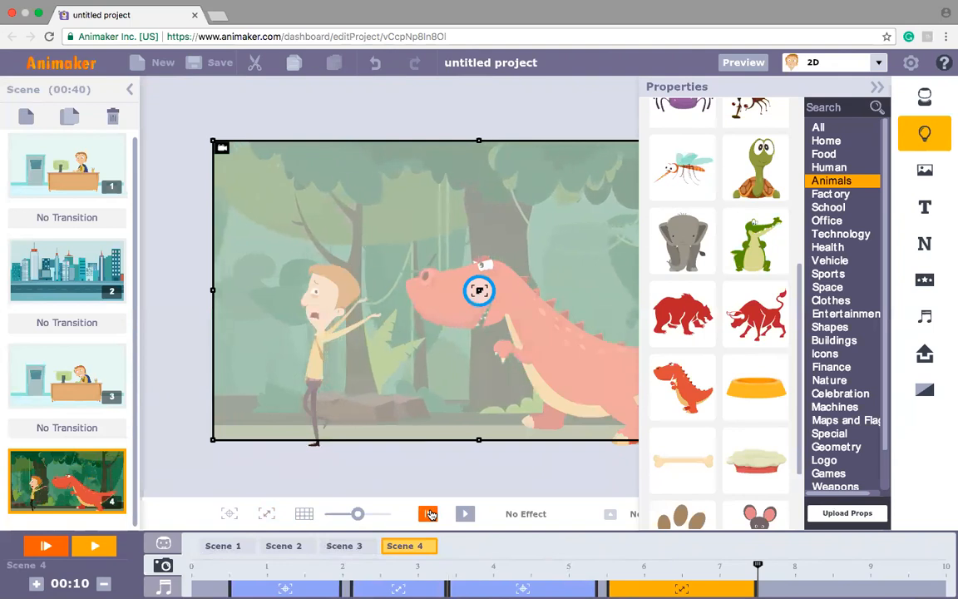
{"action": "left_click", "coordinate": [428, 515]}
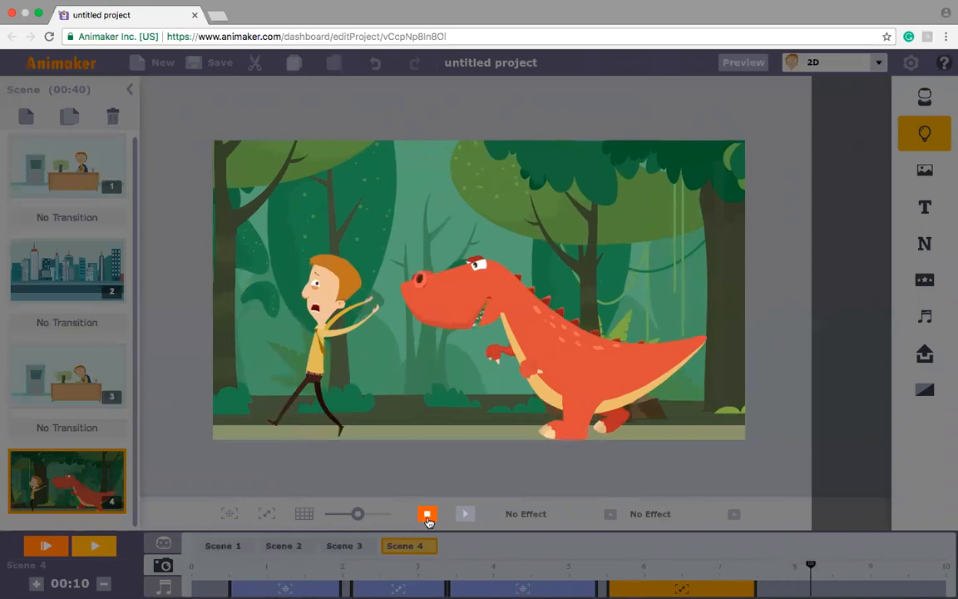
{"action": "left_click", "coordinate": [427, 516]}
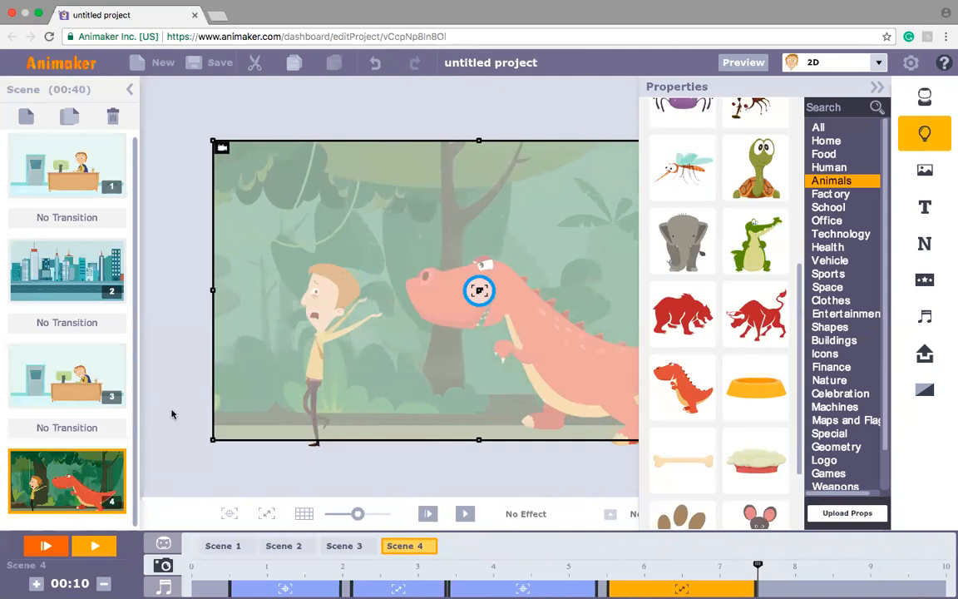
Step: Look through the first, second and third scenes in turn
{"action": "left_click_drag", "start_coordinate": [135, 412], "coordinate": [139, 339]}
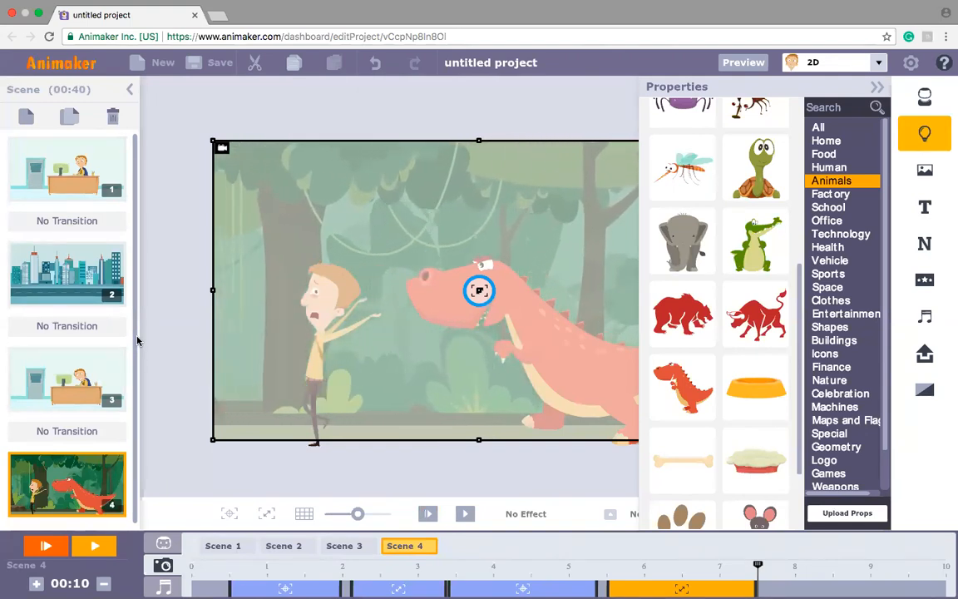
{"action": "left_click", "coordinate": [46, 193]}
{"action": "left_click", "coordinate": [45, 239]}
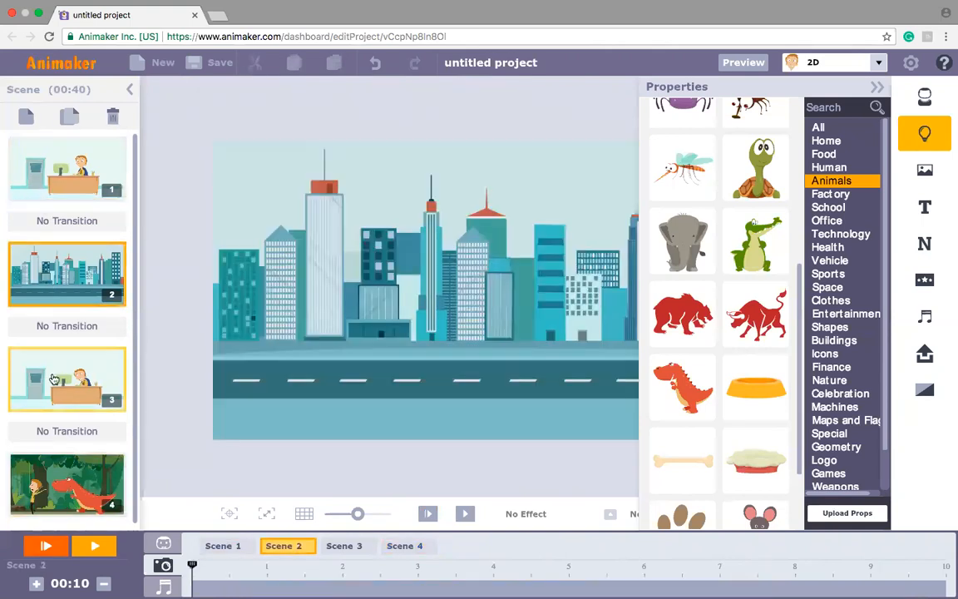
{"action": "left_click", "coordinate": [53, 379]}
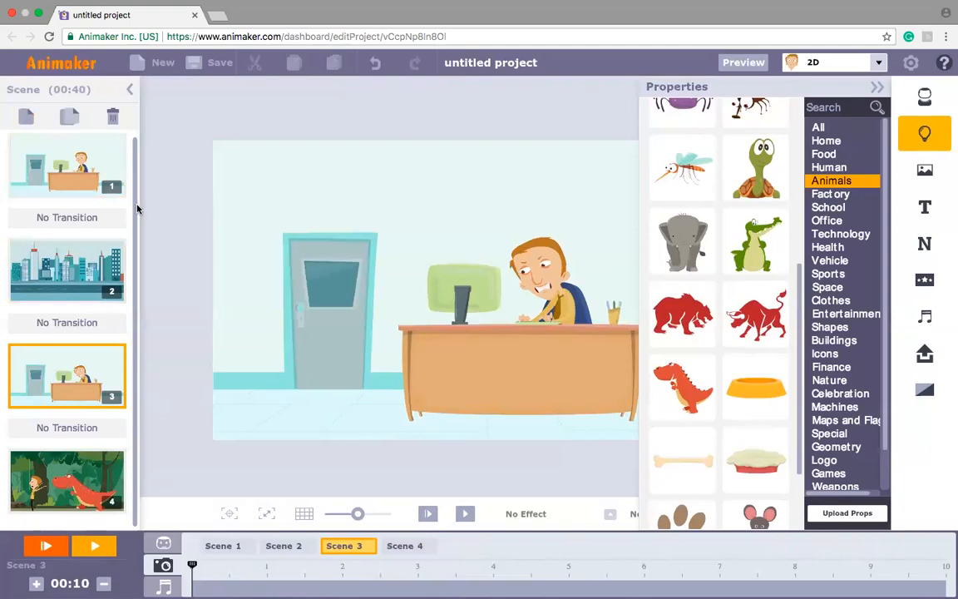
Step: Add a blank scene directly after the third scene
{"action": "left_click", "coordinate": [27, 118]}
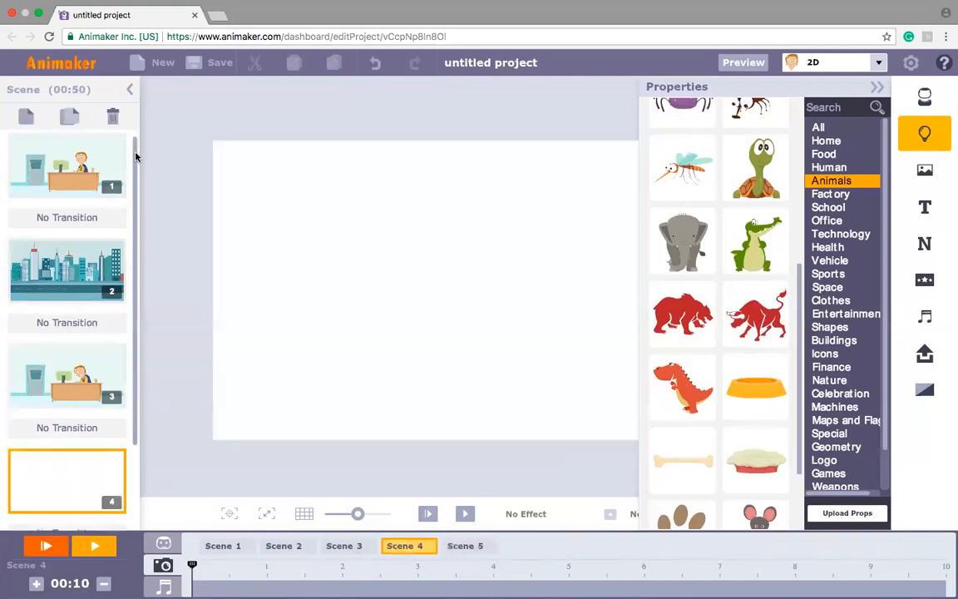
{"action": "left_click_drag", "start_coordinate": [136, 163], "coordinate": [141, 203]}
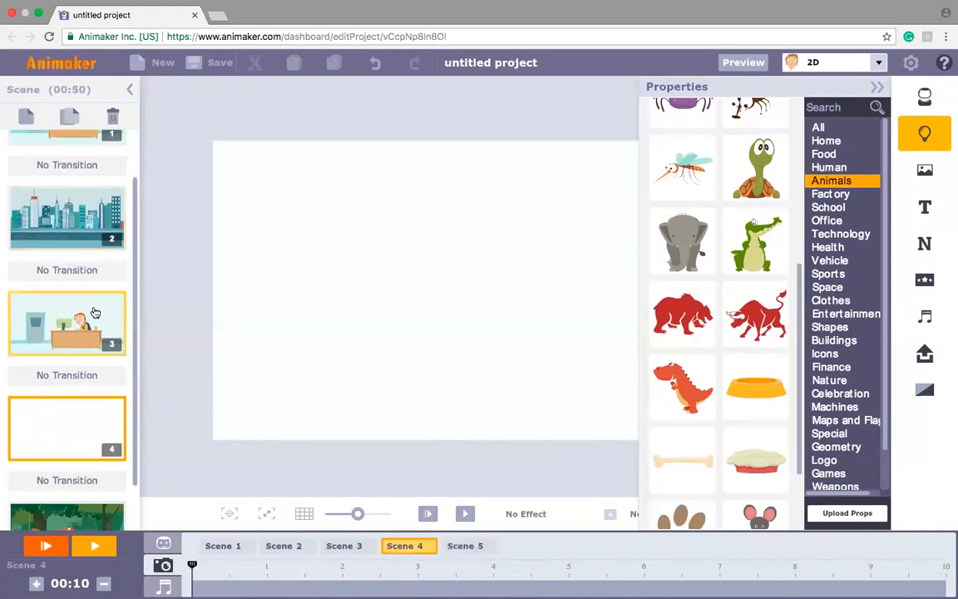
{"action": "left_click_drag", "start_coordinate": [135, 238], "coordinate": [138, 188]}
Step: Add the ambitious-day background music to the first scene's audio timeline, starting at 0 seconds
{"action": "left_click", "coordinate": [73, 175]}
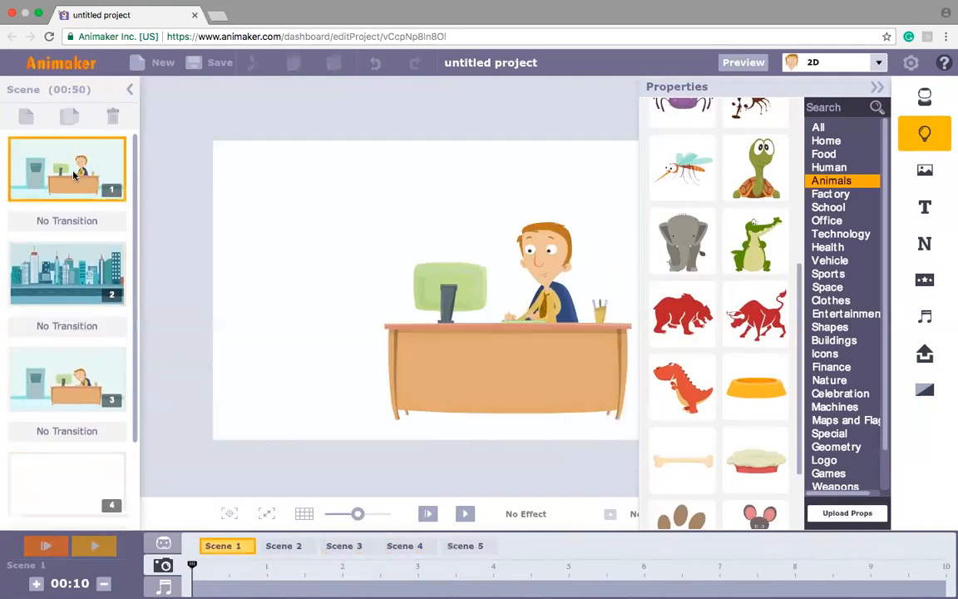
{"action": "left_click", "coordinate": [926, 318]}
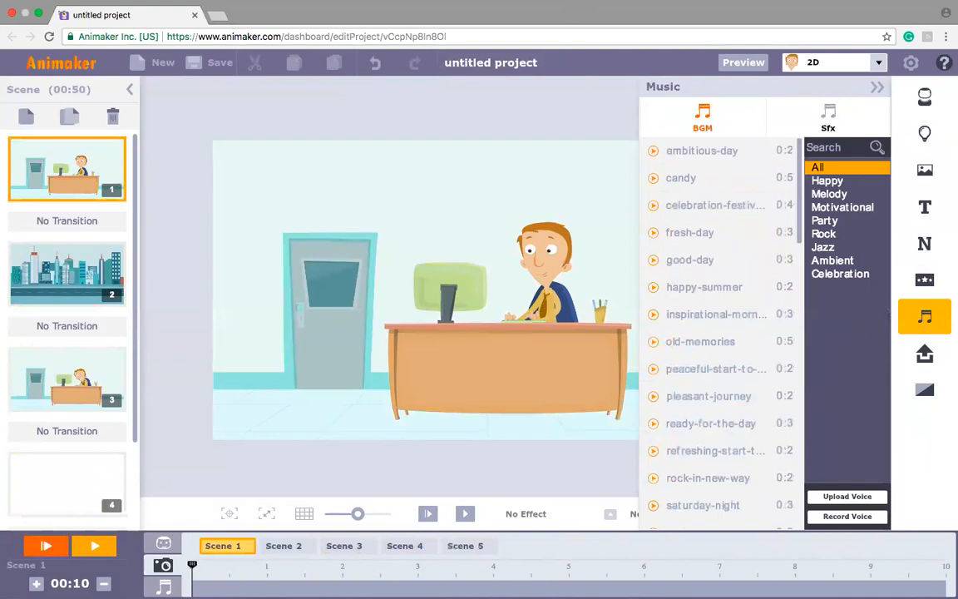
{"action": "left_click", "coordinate": [163, 586]}
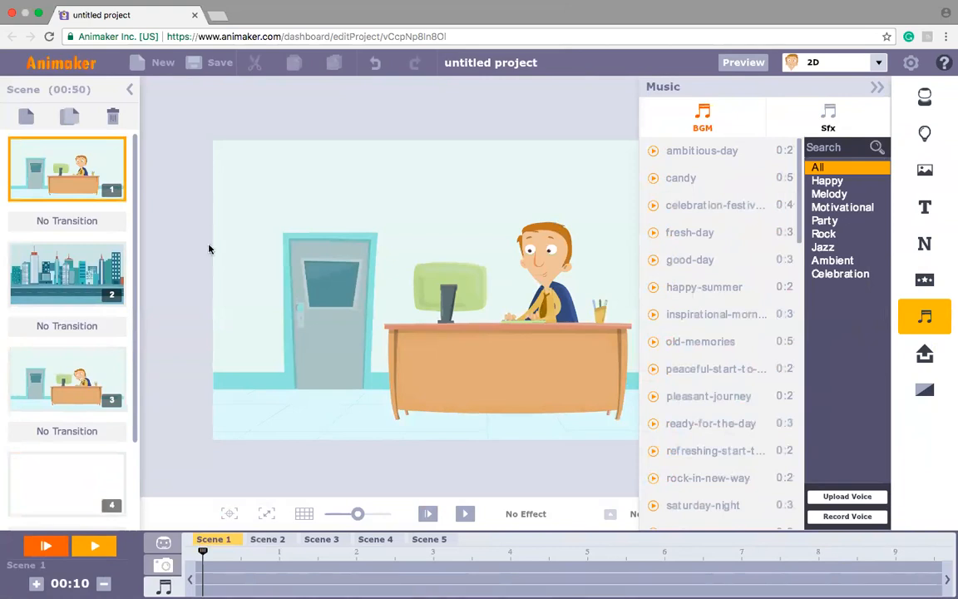
{"action": "left_click", "coordinate": [731, 162]}
{"action": "left_click_drag", "start_coordinate": [731, 162], "coordinate": [279, 594]}
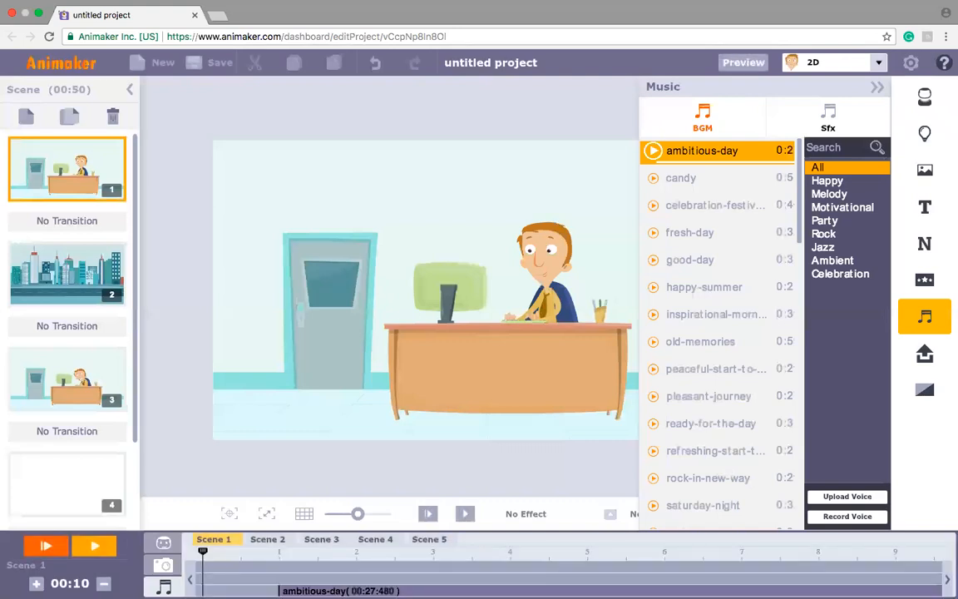
{"action": "mouse_move", "coordinate": [308, 592]}
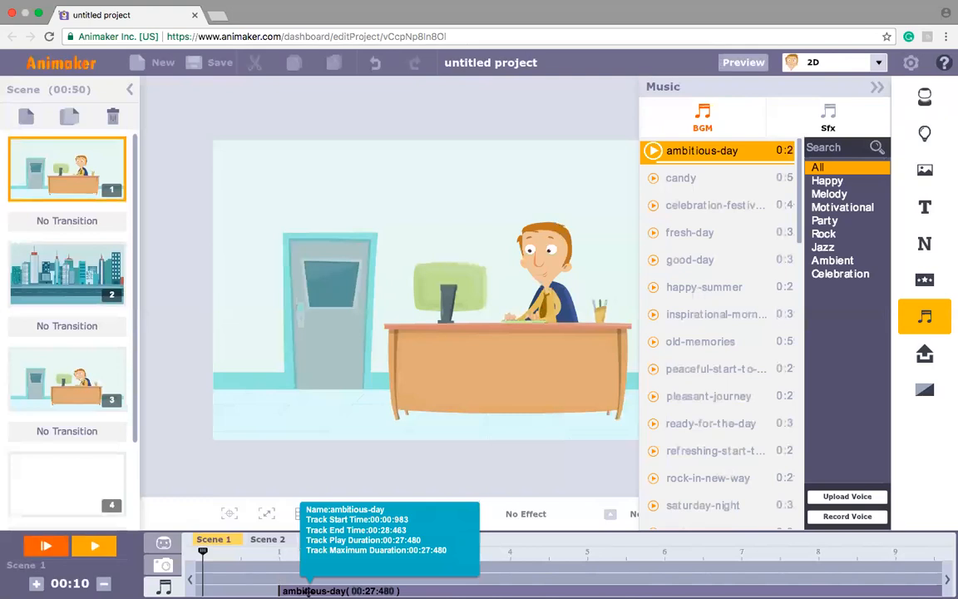
{"action": "left_click_drag", "start_coordinate": [308, 592], "coordinate": [214, 589]}
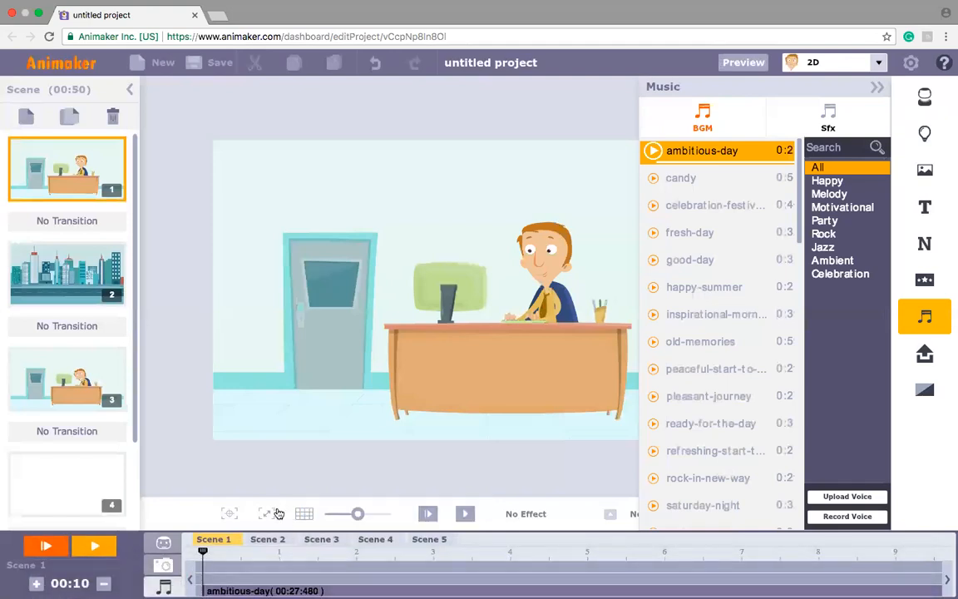
Step: Show the music track's volume control and play the first scene to hear the background music
{"action": "left_click", "coordinate": [286, 588]}
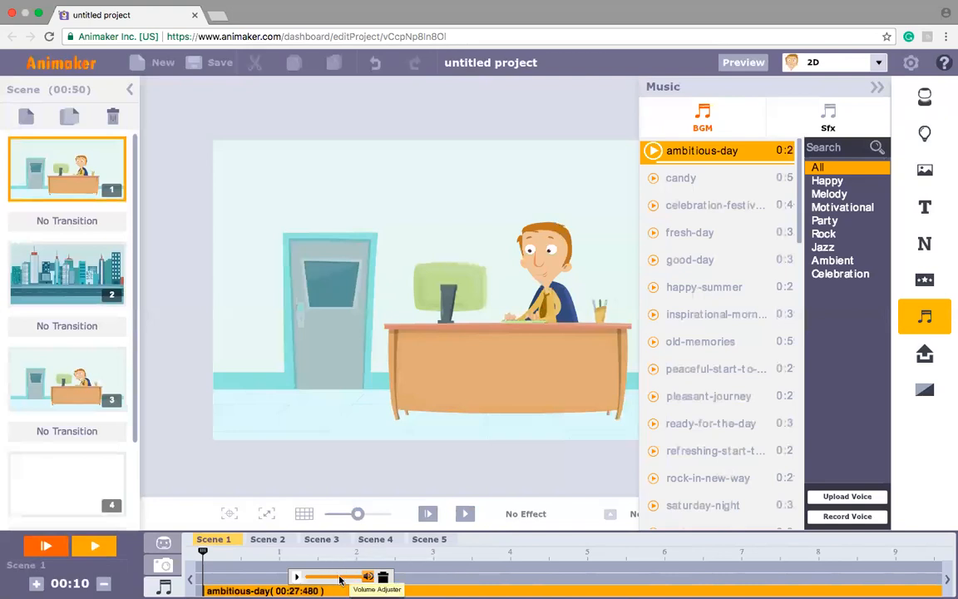
{"action": "mouse_move", "coordinate": [368, 581]}
{"action": "left_mouse_down"}
{"action": "mouse_move", "coordinate": [310, 580]}
{"action": "mouse_move", "coordinate": [367, 583]}
{"action": "left_mouse_up"}
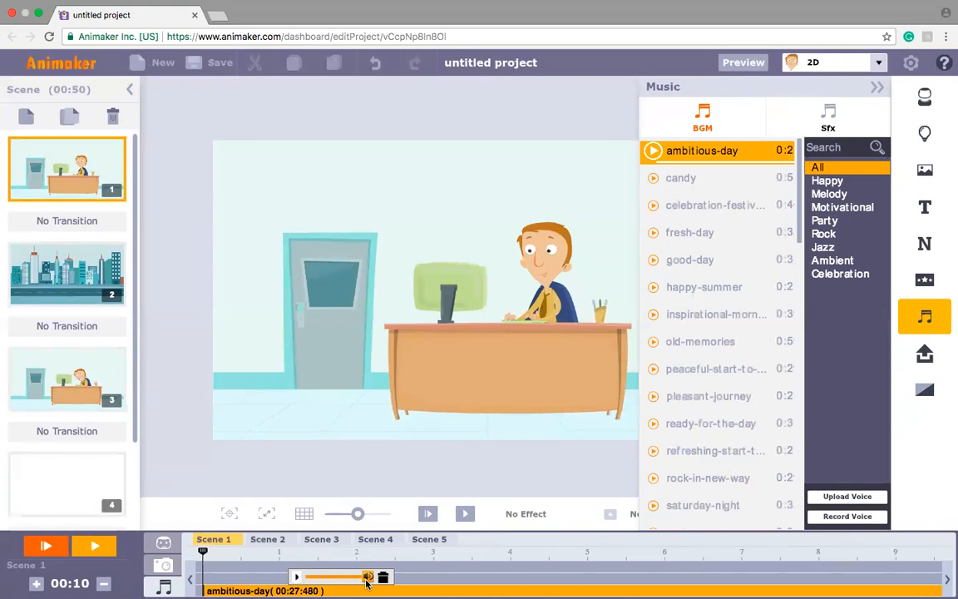
{"action": "left_click", "coordinate": [425, 516]}
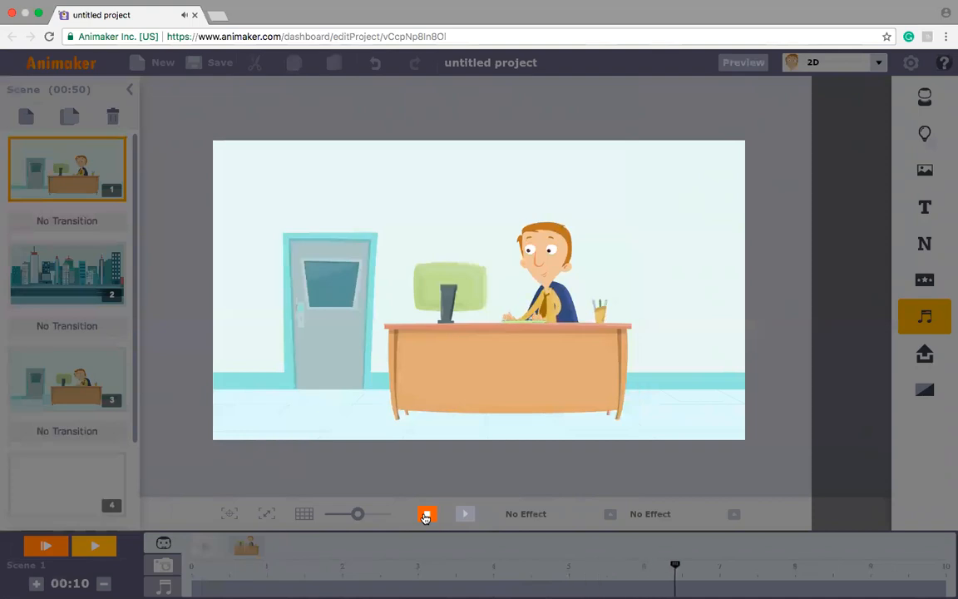
{"action": "left_click", "coordinate": [425, 516]}
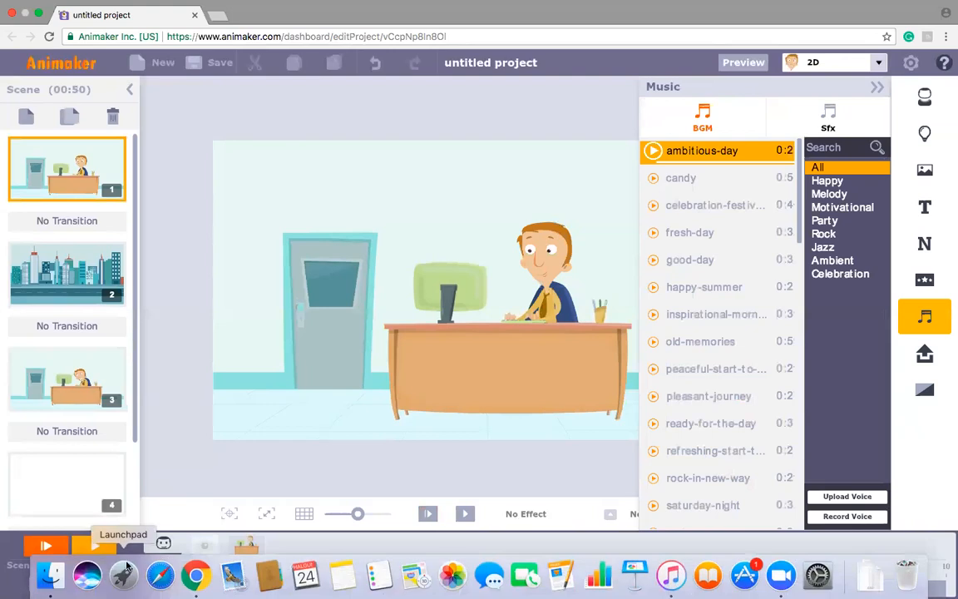
Step: Lower the ambitious-day track's volume to about a fifth of its range
{"action": "left_click", "coordinate": [164, 587]}
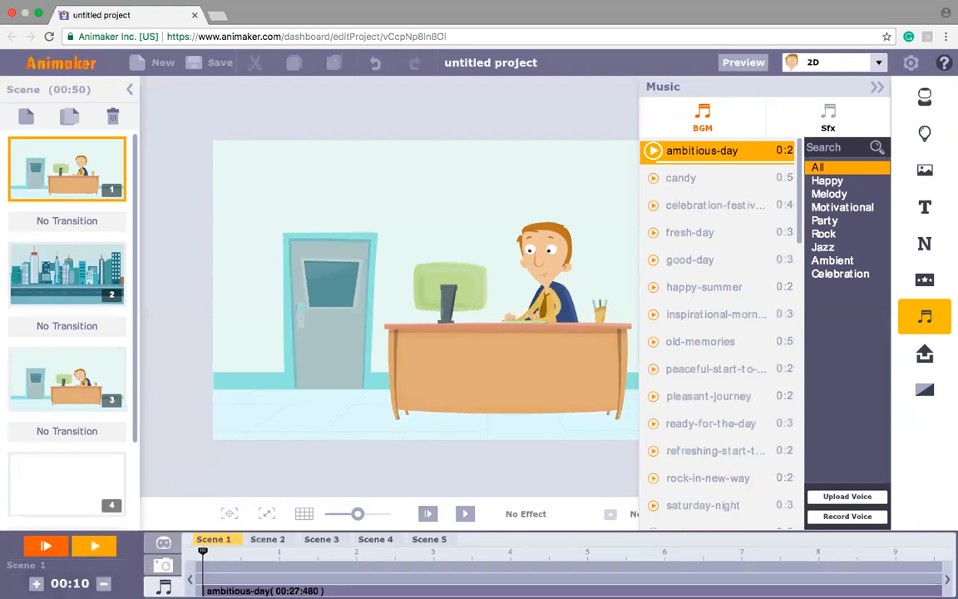
{"action": "left_click", "coordinate": [247, 590]}
{"action": "left_click_drag", "start_coordinate": [331, 578], "coordinate": [282, 582]}
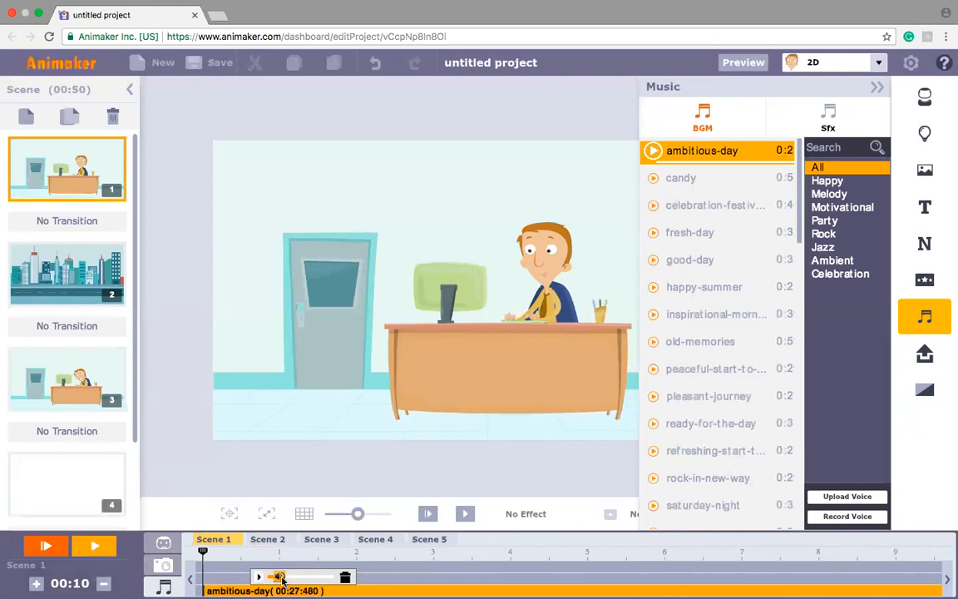
Step: Add the beep-1 sound effect above the music at about 0.3 seconds and play the first scene
{"action": "left_click", "coordinate": [837, 122]}
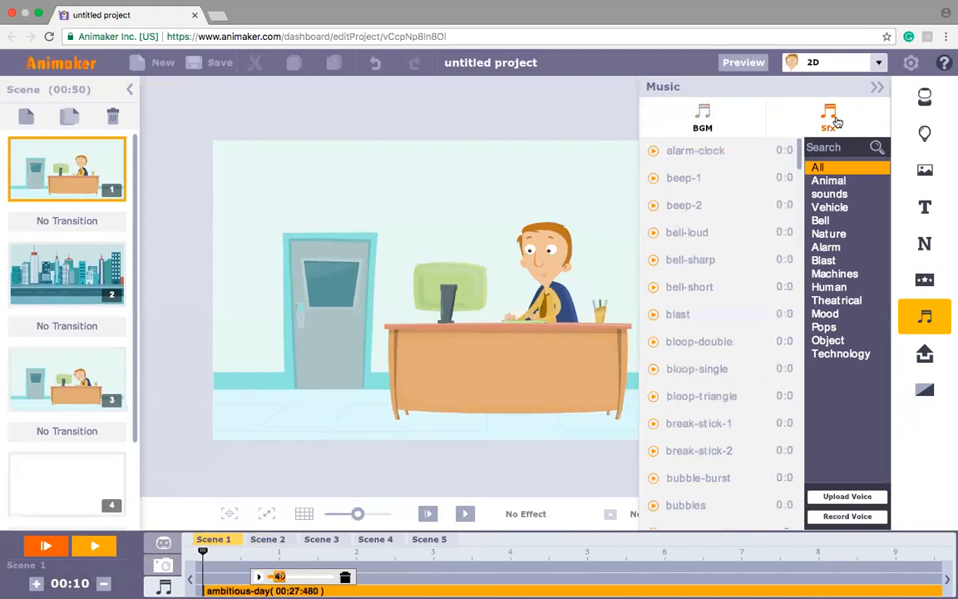
{"action": "left_click", "coordinate": [697, 179]}
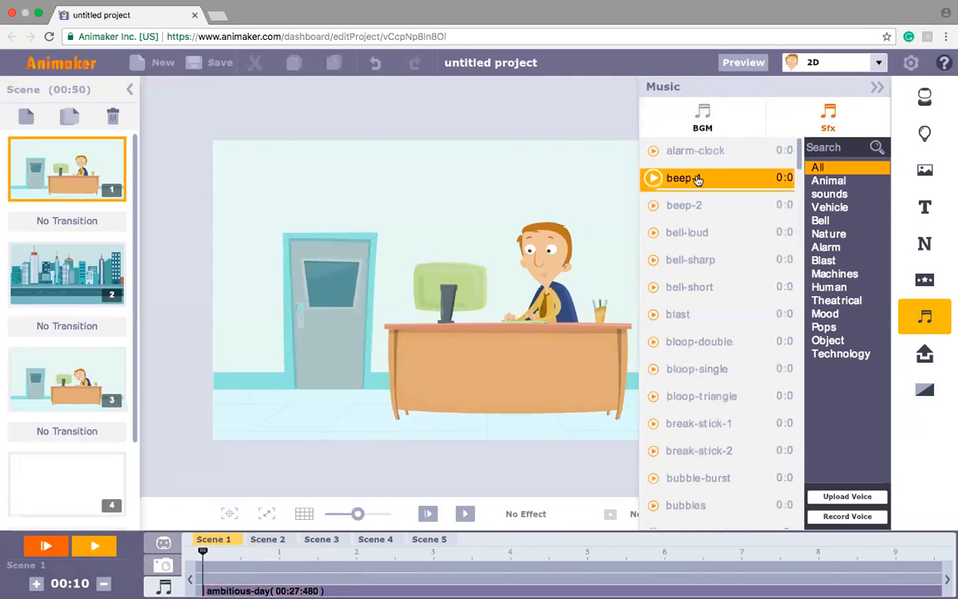
{"action": "left_click_drag", "start_coordinate": [697, 179], "coordinate": [247, 581]}
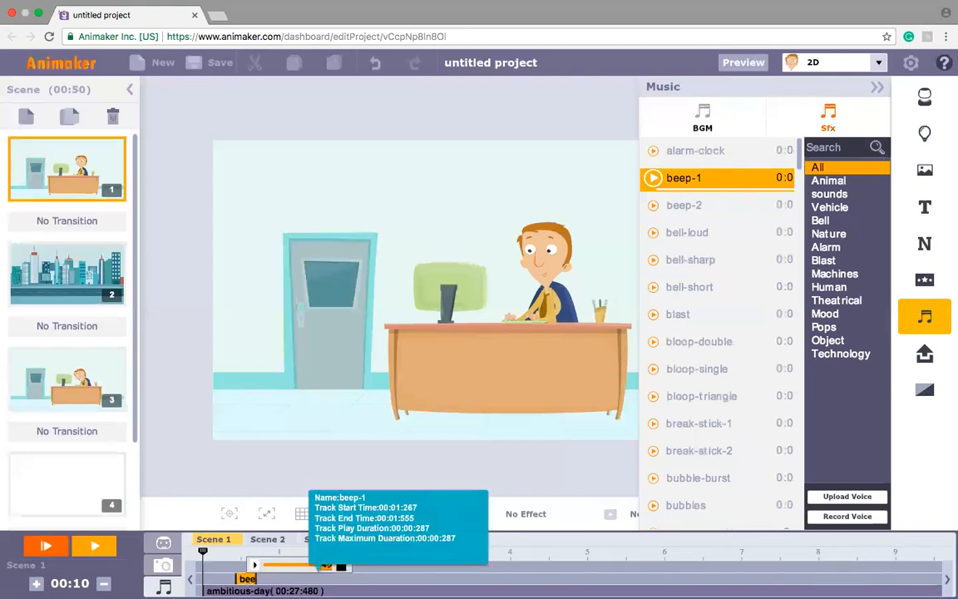
{"action": "mouse_move", "coordinate": [246, 579]}
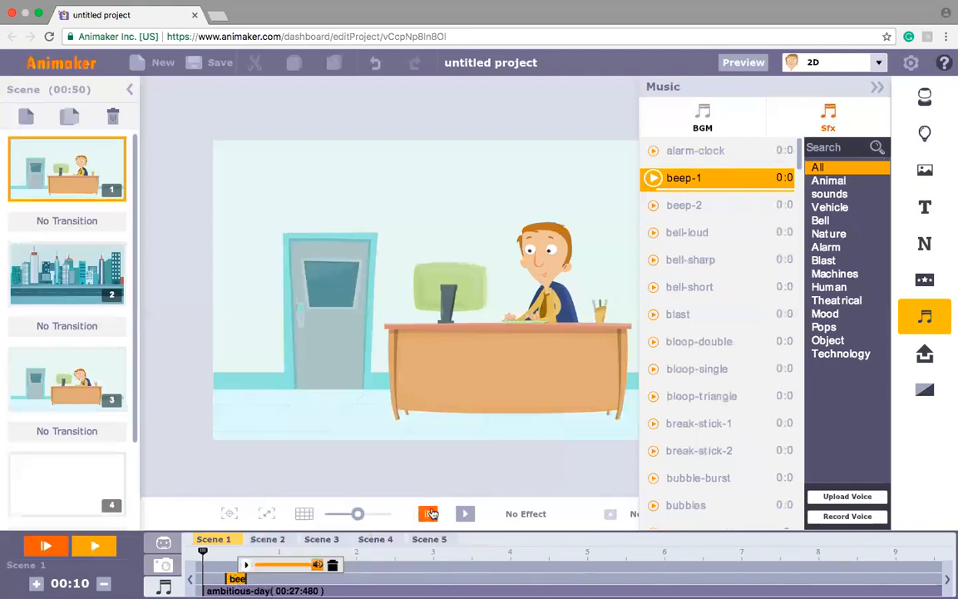
{"action": "left_click", "coordinate": [431, 514]}
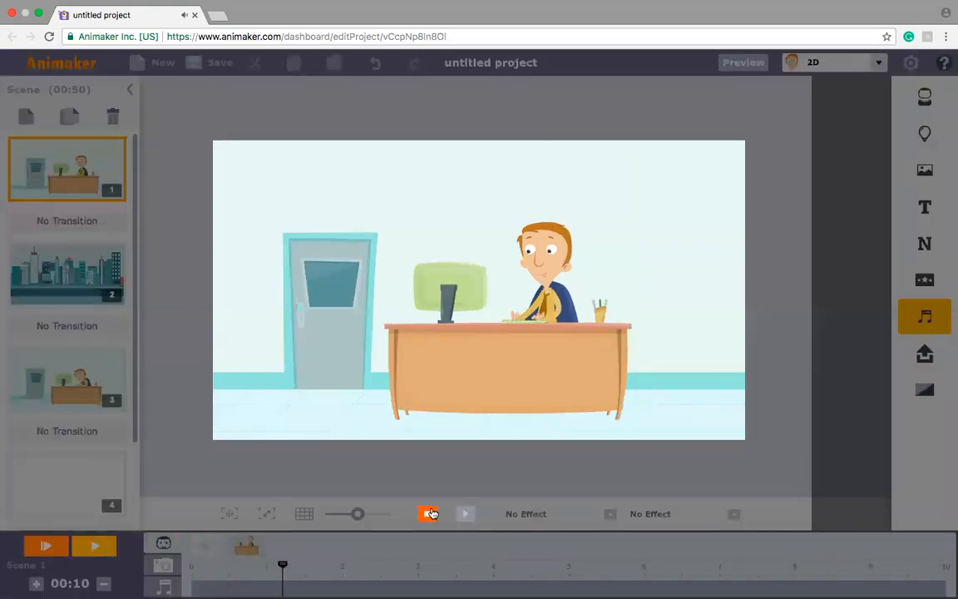
{"action": "left_click", "coordinate": [431, 514]}
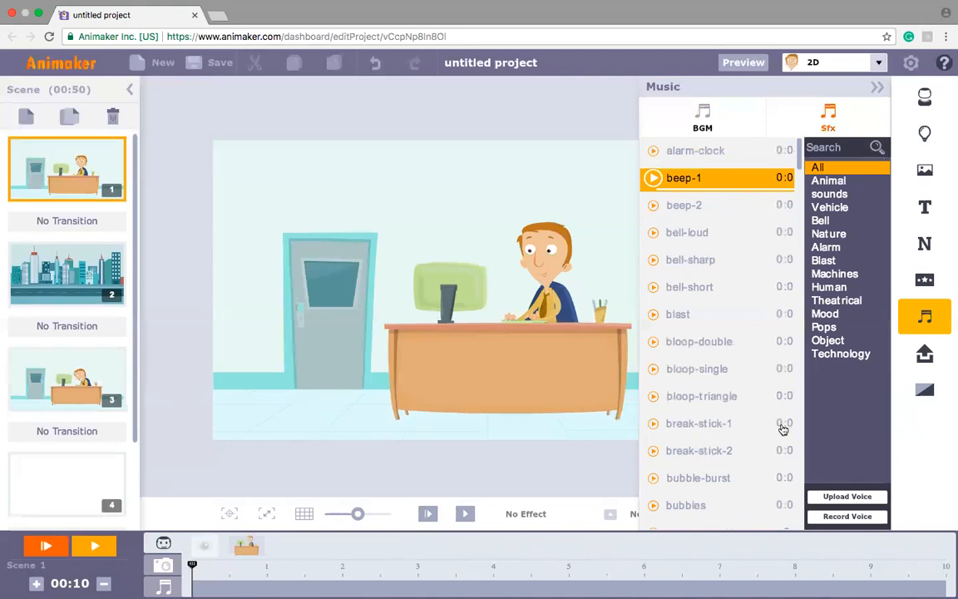
Step: Select the blank fourth scene and switch the theme to InfoGraphics
{"action": "left_click", "coordinate": [878, 64]}
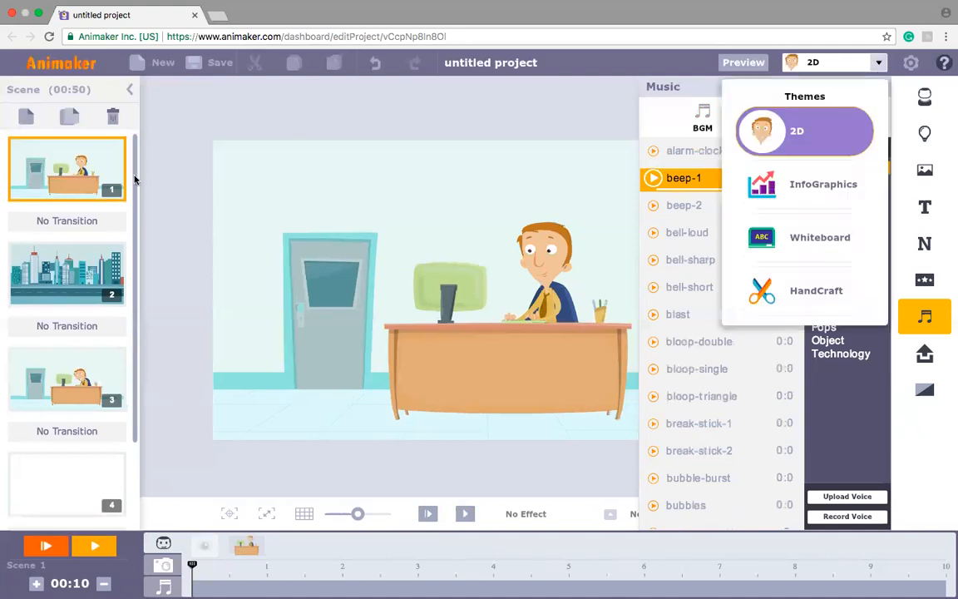
{"action": "left_click_drag", "start_coordinate": [135, 212], "coordinate": [141, 281]}
{"action": "left_click", "coordinate": [43, 379]}
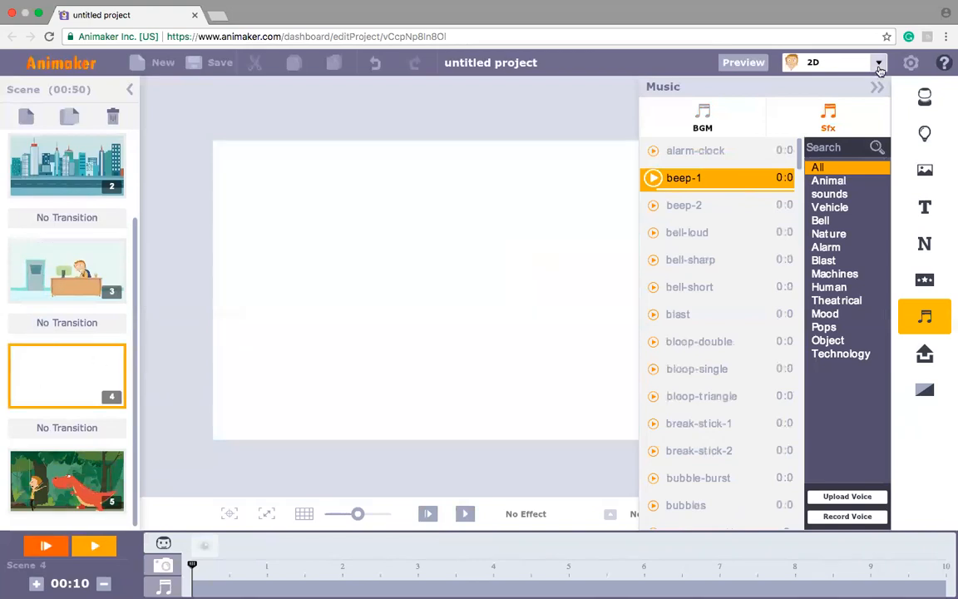
{"action": "left_click", "coordinate": [878, 64]}
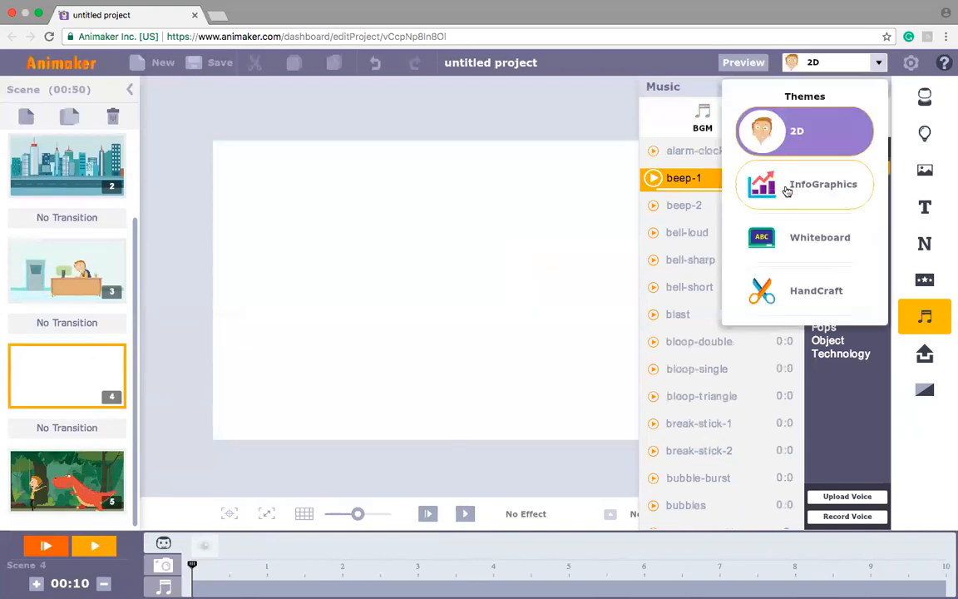
{"action": "left_click", "coordinate": [786, 191]}
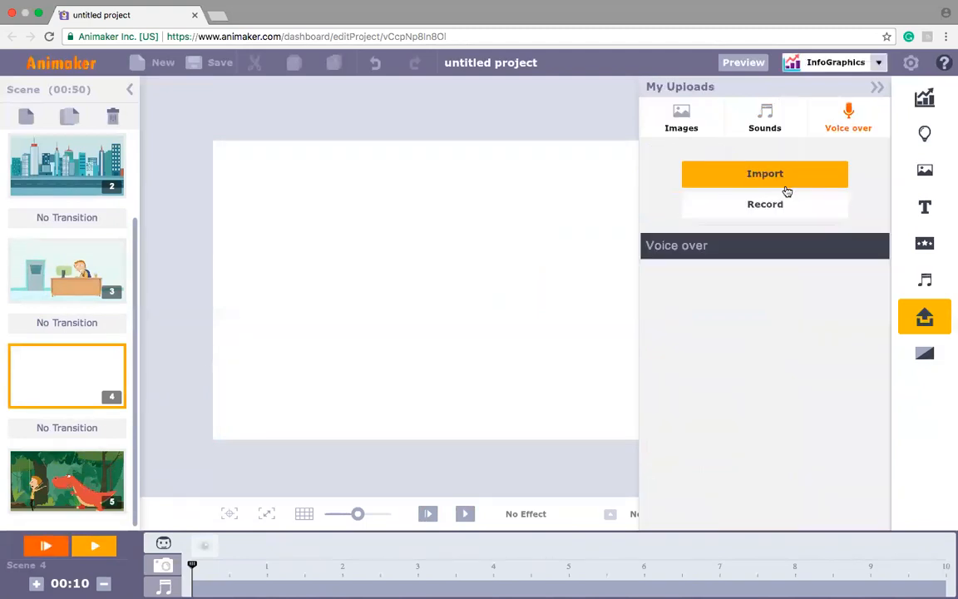
{"action": "left_click", "coordinate": [683, 118]}
{"action": "left_click", "coordinate": [877, 88]}
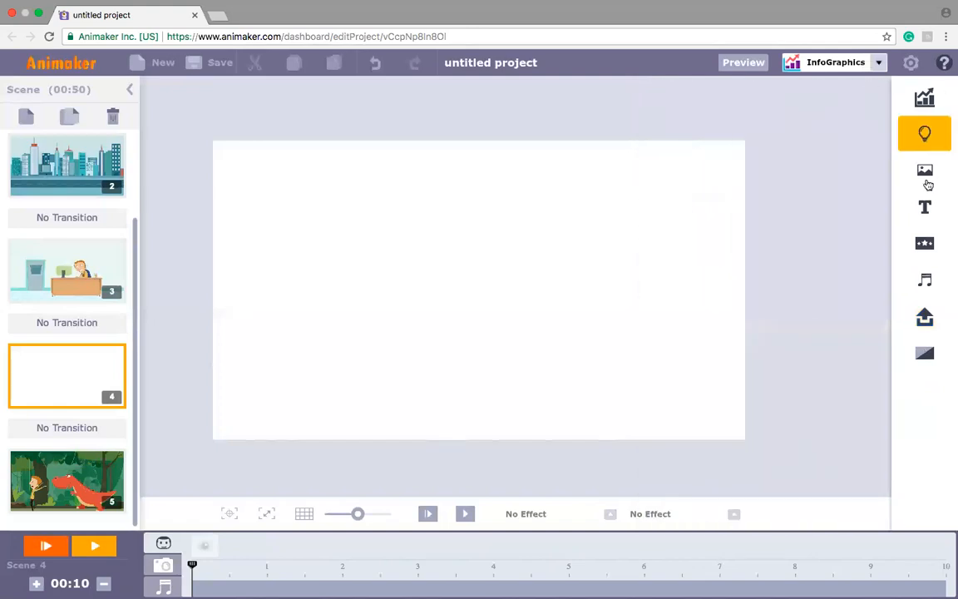
Step: Look through the infographic charts and the animated number elements
{"action": "left_click", "coordinate": [925, 133]}
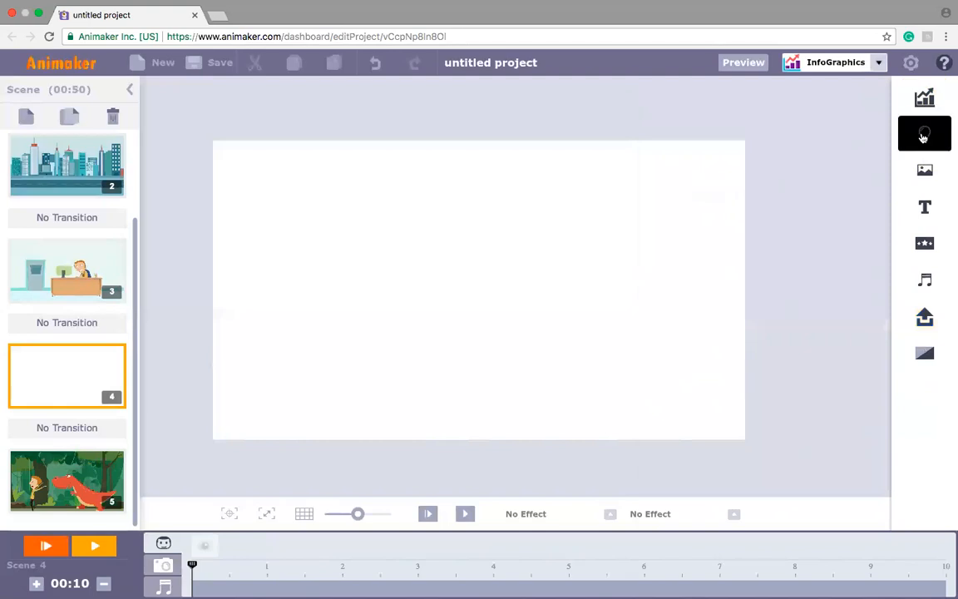
{"action": "left_click", "coordinate": [926, 102]}
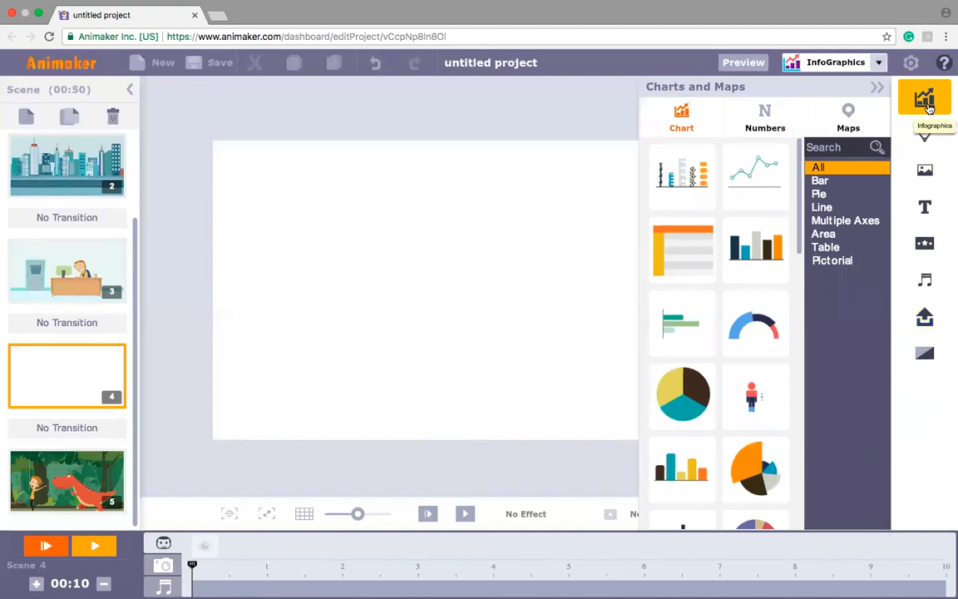
{"action": "left_click_drag", "start_coordinate": [799, 173], "coordinate": [790, 367]}
{"action": "scroll", "coordinate": [712, 355], "scroll_direction": "down", "scroll_amount": 3}
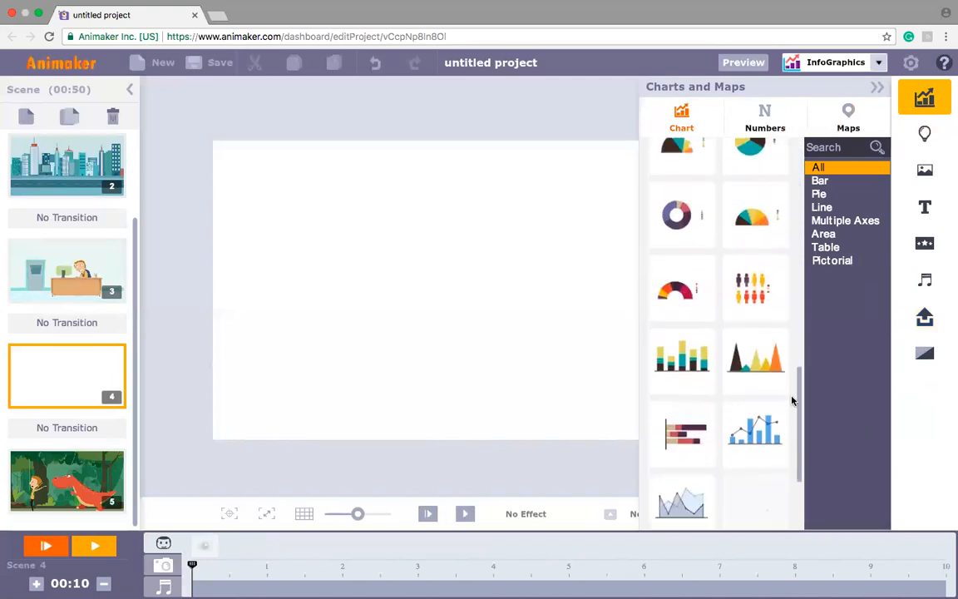
{"action": "left_click", "coordinate": [766, 116]}
{"action": "left_click_drag", "start_coordinate": [800, 163], "coordinate": [802, 321]}
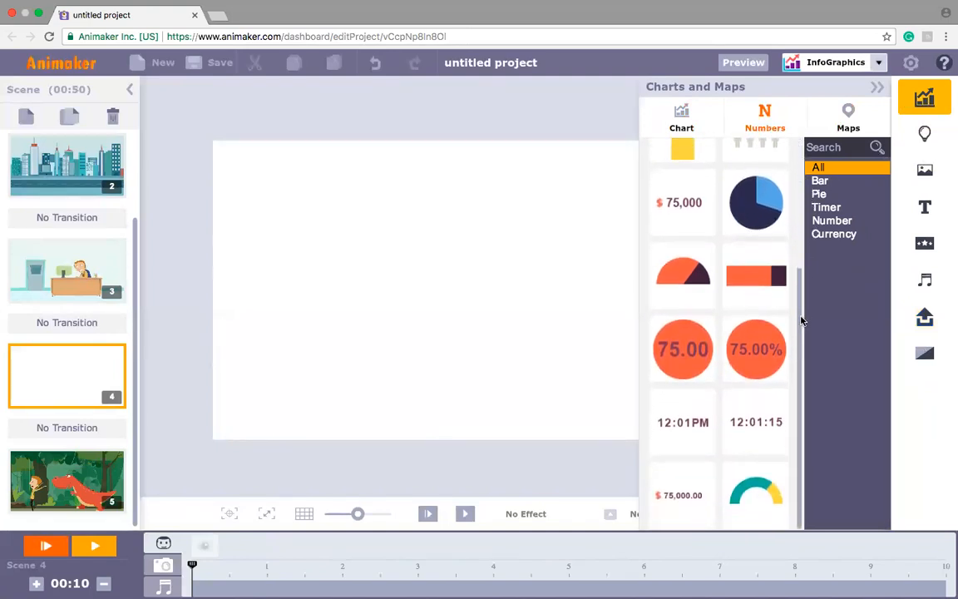
Step: Insert the map of Romania with the dashed flight route into the blank fourth scene
{"action": "left_click", "coordinate": [862, 111]}
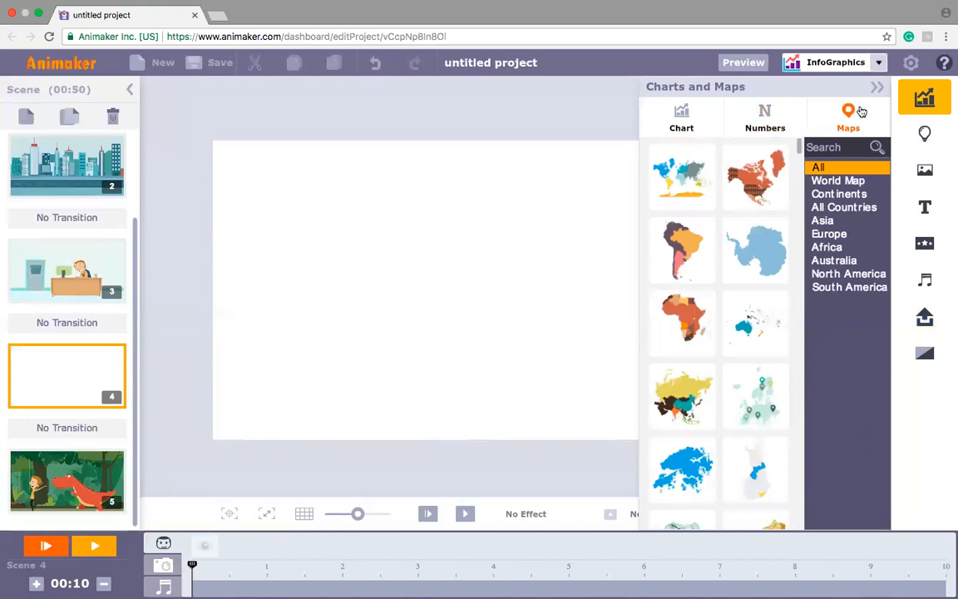
{"action": "mouse_move", "coordinate": [803, 152]}
{"action": "left_mouse_down"}
{"action": "mouse_move", "coordinate": [796, 241]}
{"action": "mouse_move", "coordinate": [800, 149]}
{"action": "left_mouse_up"}
{"action": "mouse_move", "coordinate": [800, 148]}
{"action": "left_mouse_down"}
{"action": "mouse_move", "coordinate": [800, 171]}
{"action": "mouse_move", "coordinate": [799, 160]}
{"action": "left_mouse_up"}
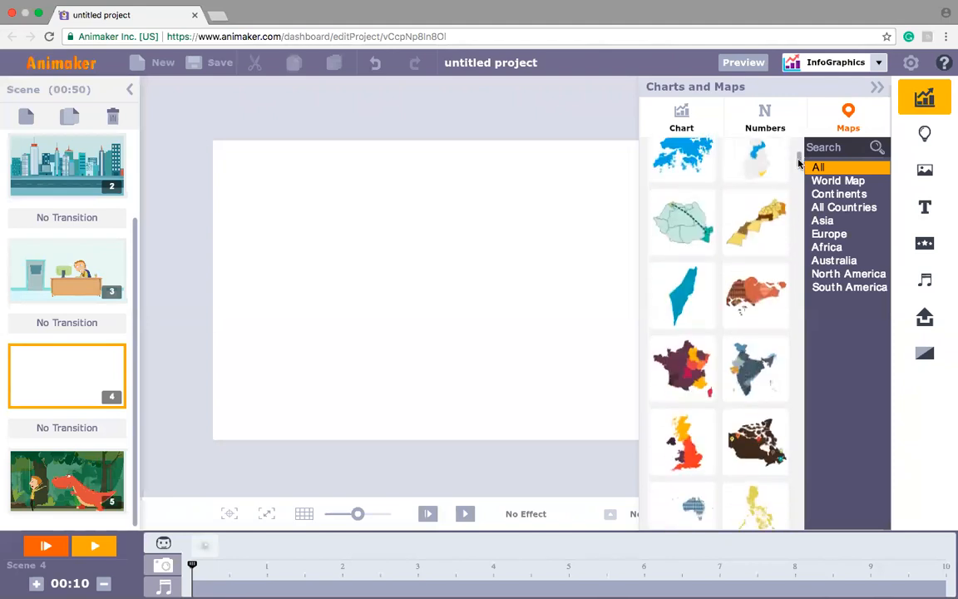
{"action": "left_click", "coordinate": [678, 229]}
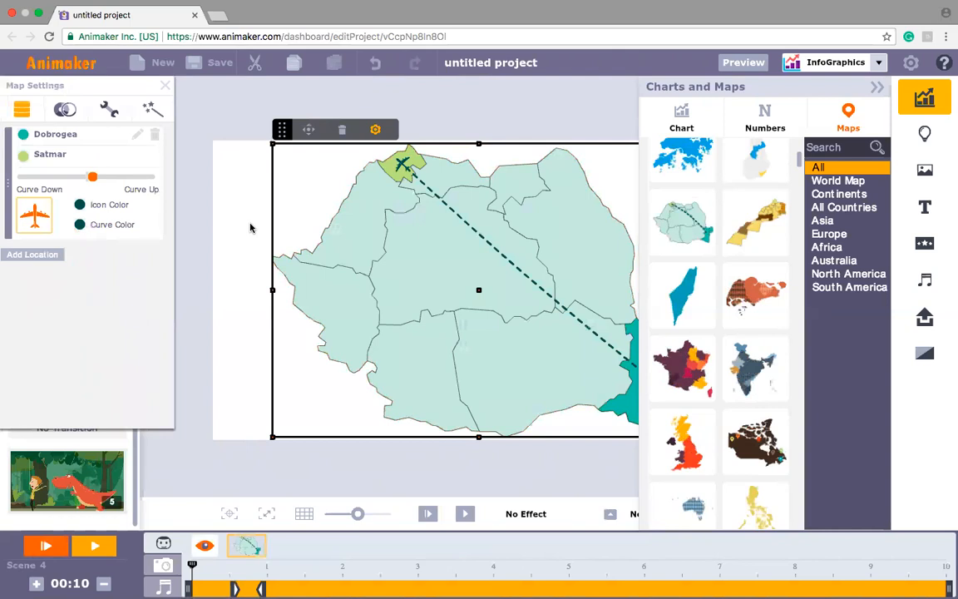
Step: Change the colour of the map's Dobrogea region to orange
{"action": "left_click", "coordinate": [876, 90]}
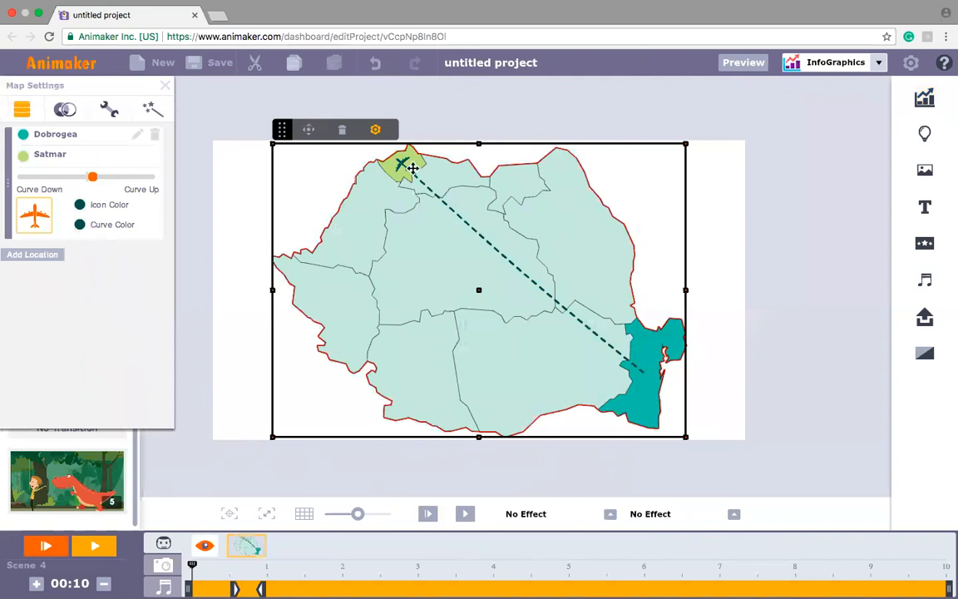
{"action": "left_click", "coordinate": [23, 136]}
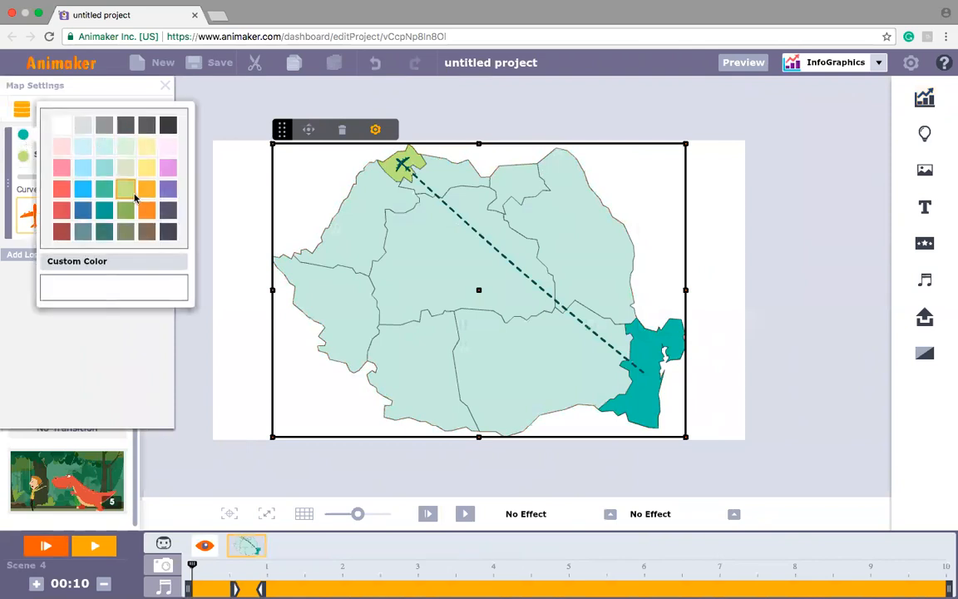
{"action": "left_click", "coordinate": [143, 194]}
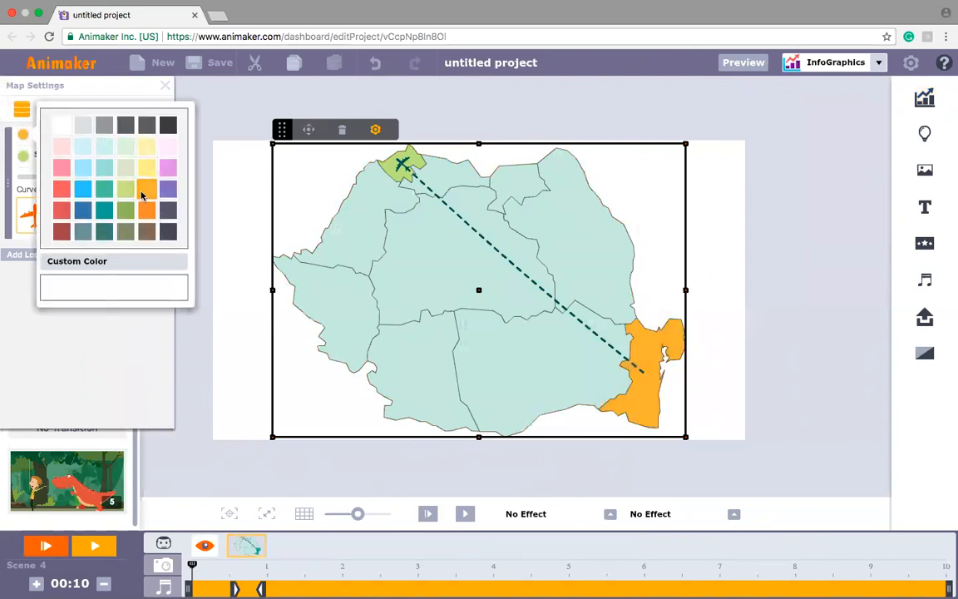
Step: Change the colour of the map's Satmar region to light pink
{"action": "left_click", "coordinate": [24, 162]}
{"action": "left_click", "coordinate": [24, 163]}
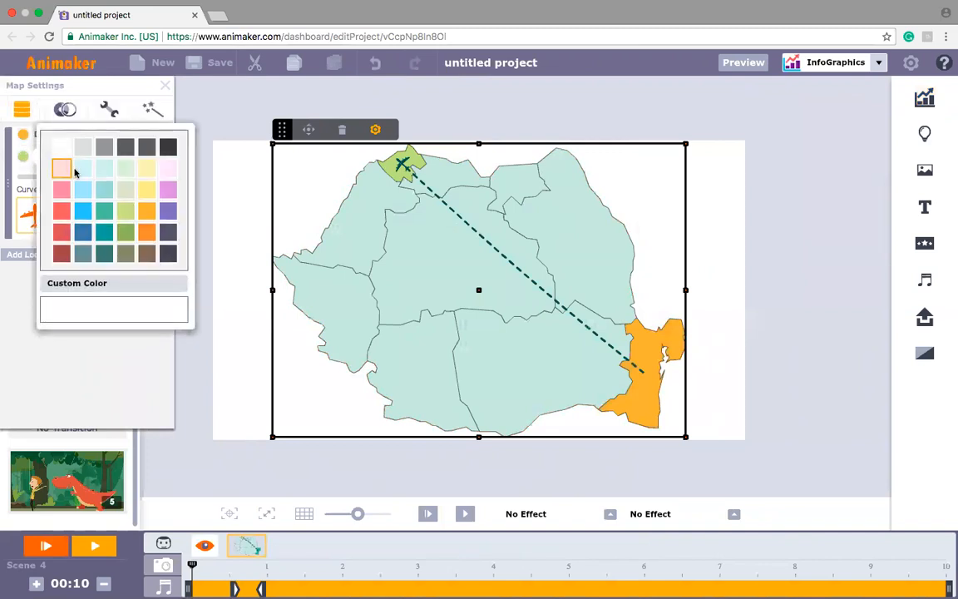
{"action": "left_click", "coordinate": [60, 168]}
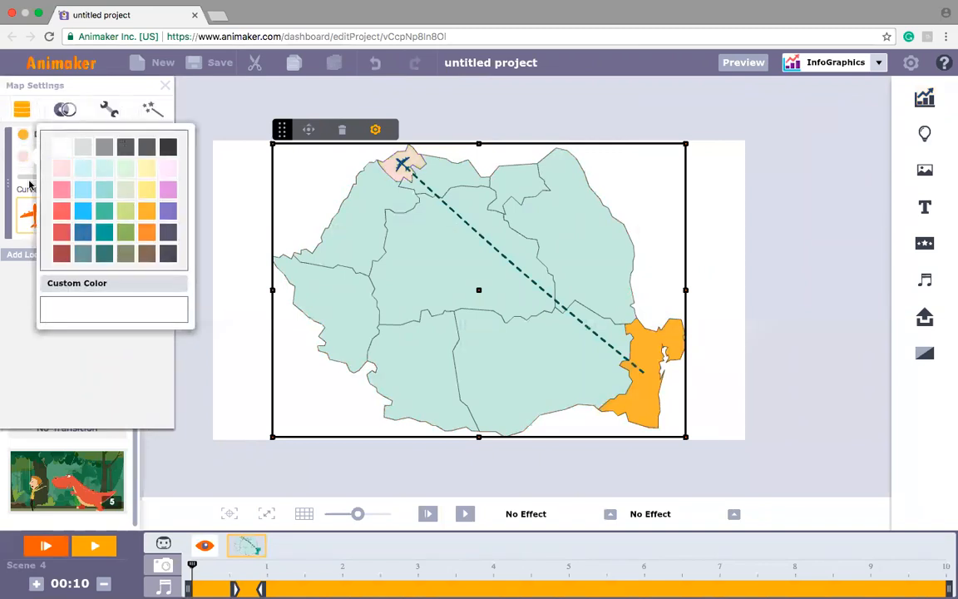
Step: Bend the flight route between Satmar and Dobrogea, trying both directions and leaving it strongly towards Curve Down
{"action": "left_click", "coordinate": [24, 177]}
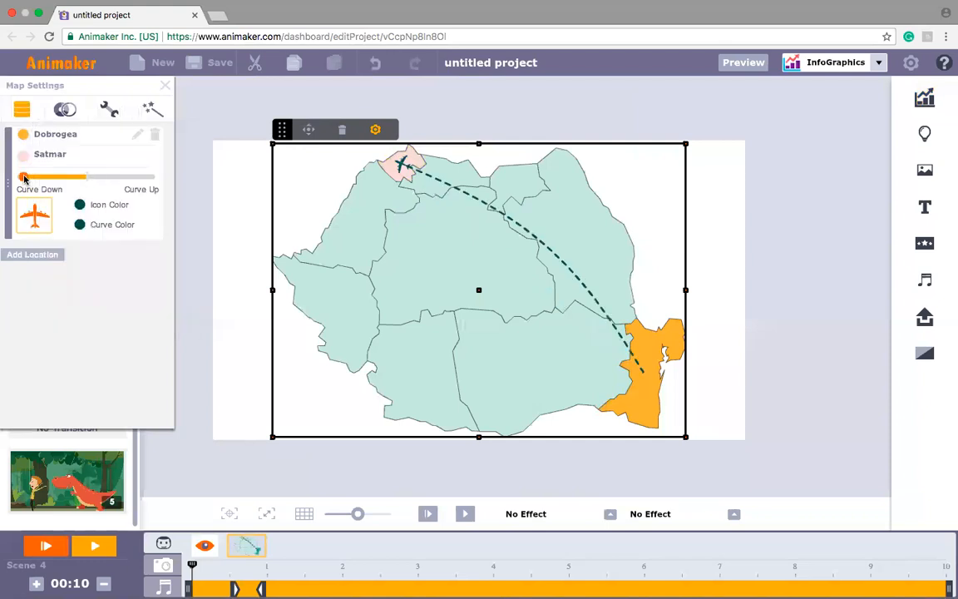
{"action": "left_click_drag", "start_coordinate": [24, 177], "coordinate": [131, 189]}
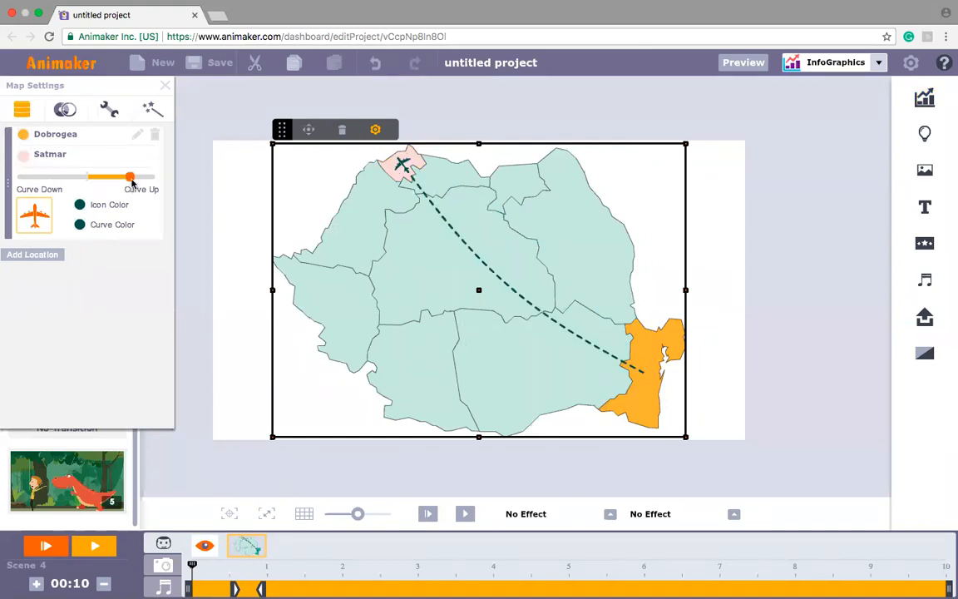
{"action": "left_click_drag", "start_coordinate": [130, 181], "coordinate": [153, 184]}
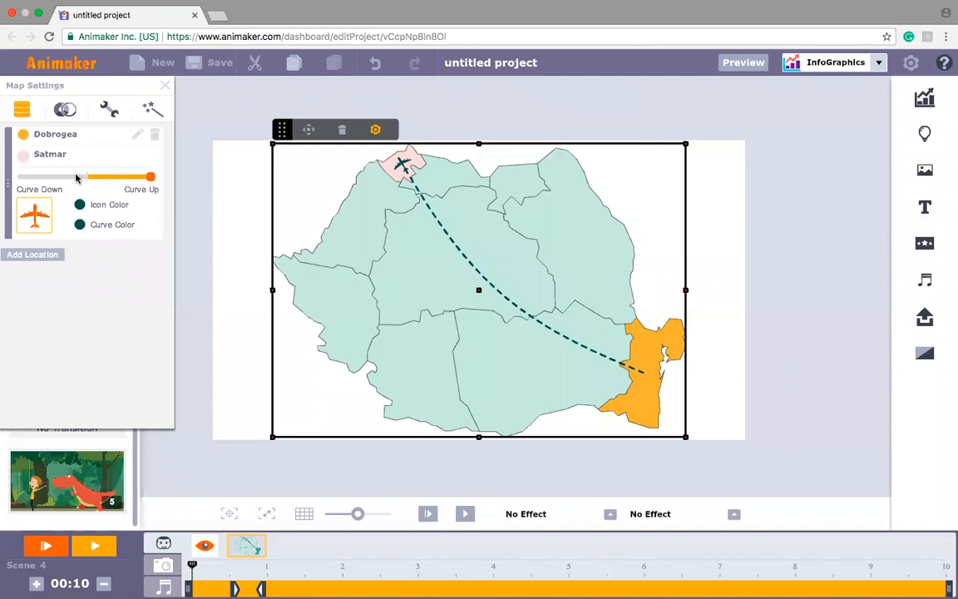
{"action": "left_click_drag", "start_coordinate": [148, 179], "coordinate": [33, 177]}
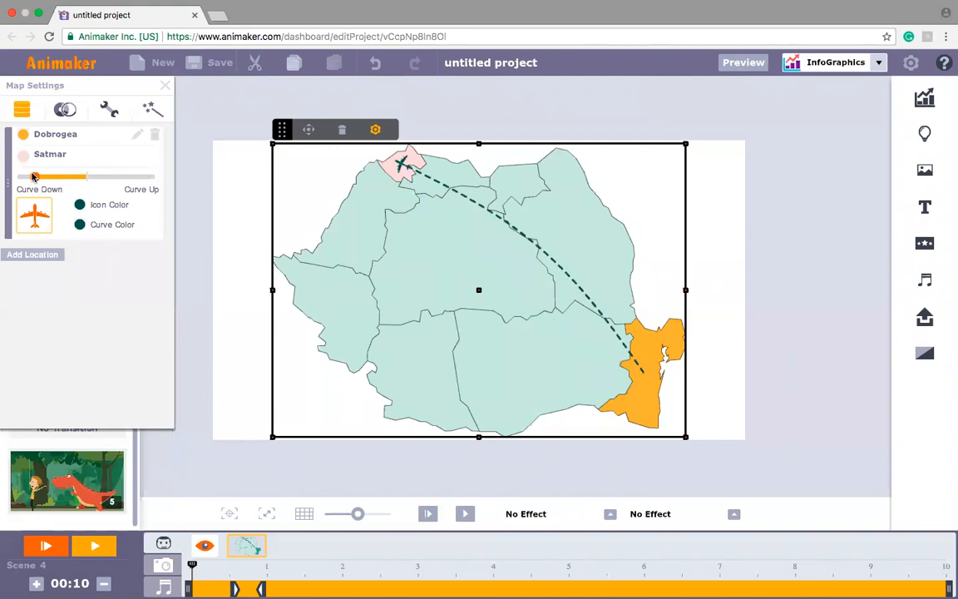
Step: Colour the route's plane icon bright blue and its dashed curve dark teal
{"action": "left_click", "coordinate": [80, 206]}
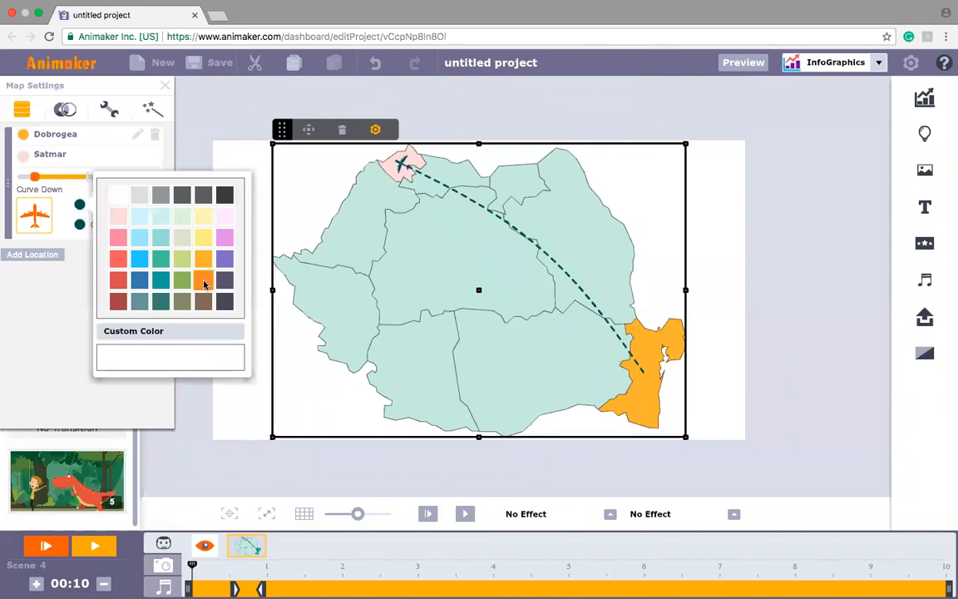
{"action": "left_click", "coordinate": [202, 222]}
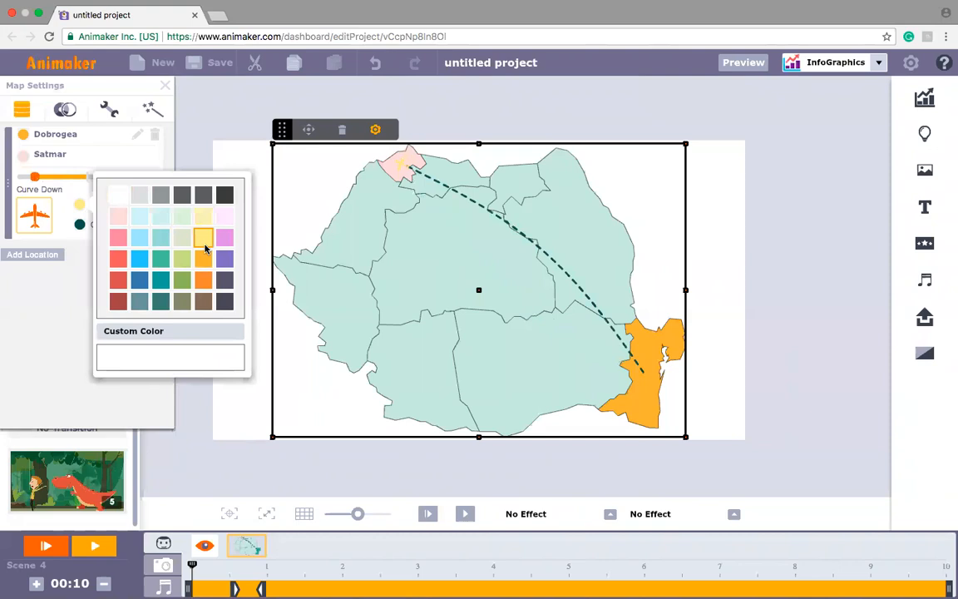
{"action": "left_click", "coordinate": [140, 260]}
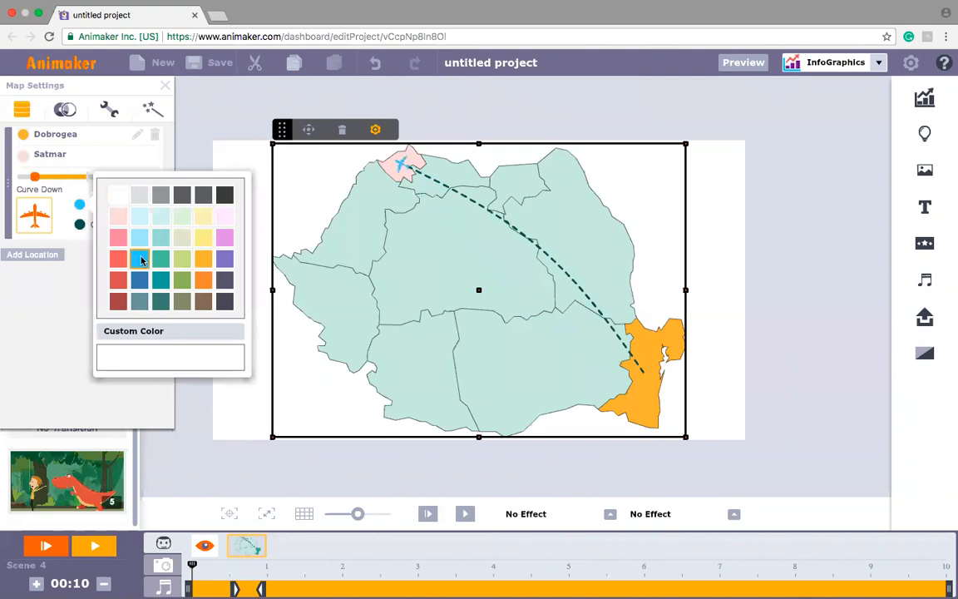
{"action": "left_click", "coordinate": [77, 228]}
{"action": "left_click", "coordinate": [76, 228]}
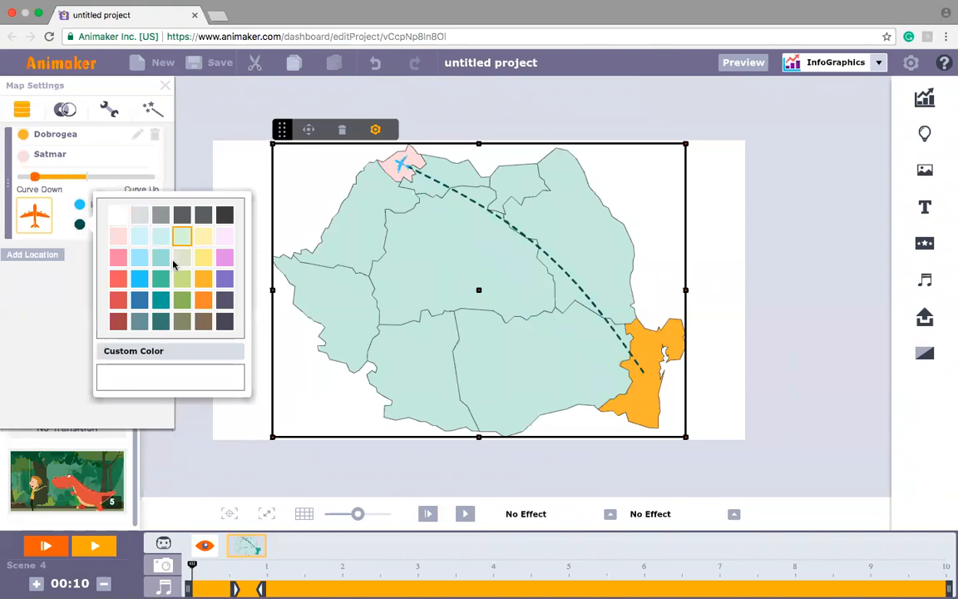
{"action": "left_click", "coordinate": [200, 323]}
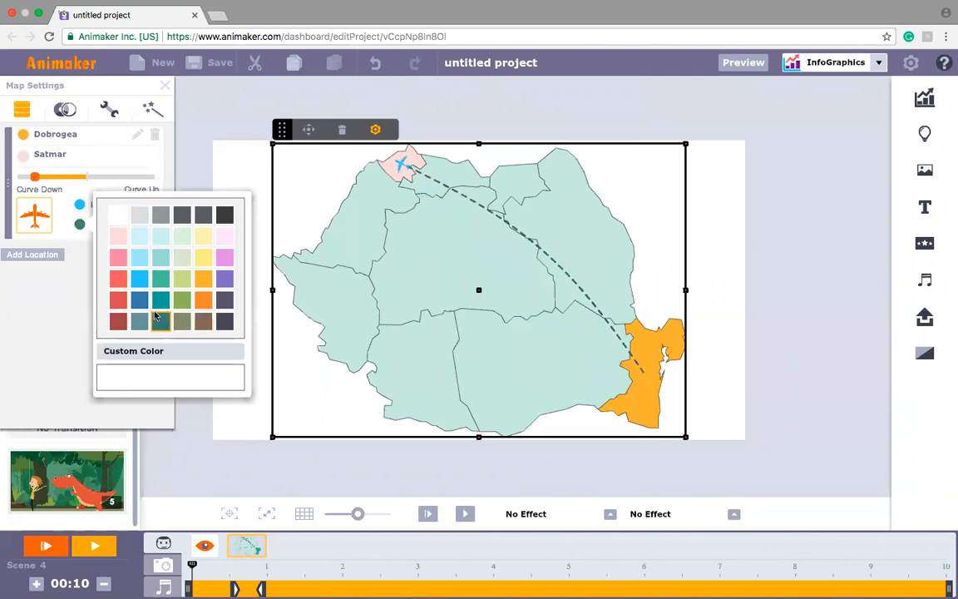
{"action": "left_click", "coordinate": [42, 291]}
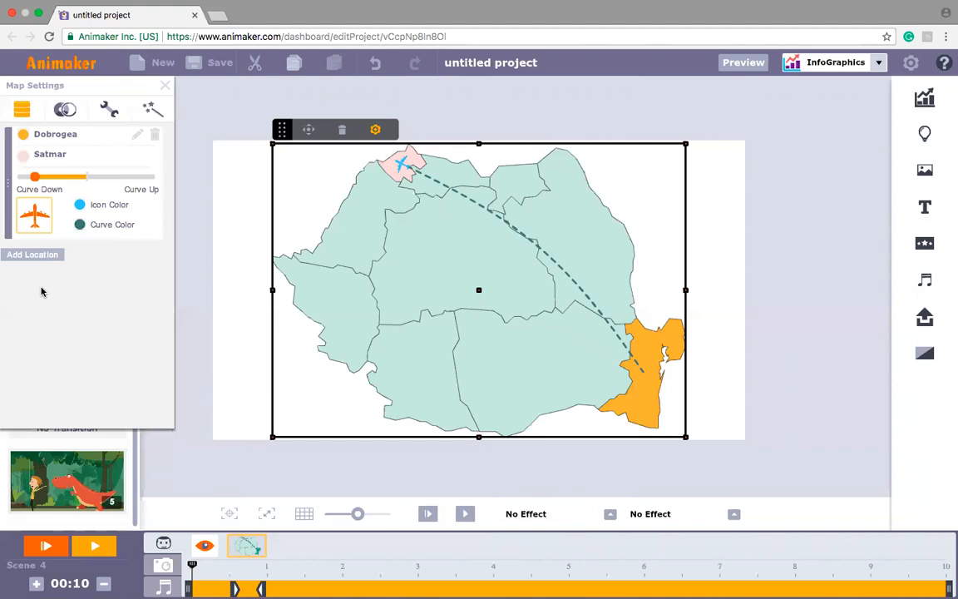
Step: Try the Area, Network and Tile map types on the Romania map, ending with Location Map
{"action": "left_click", "coordinate": [67, 112]}
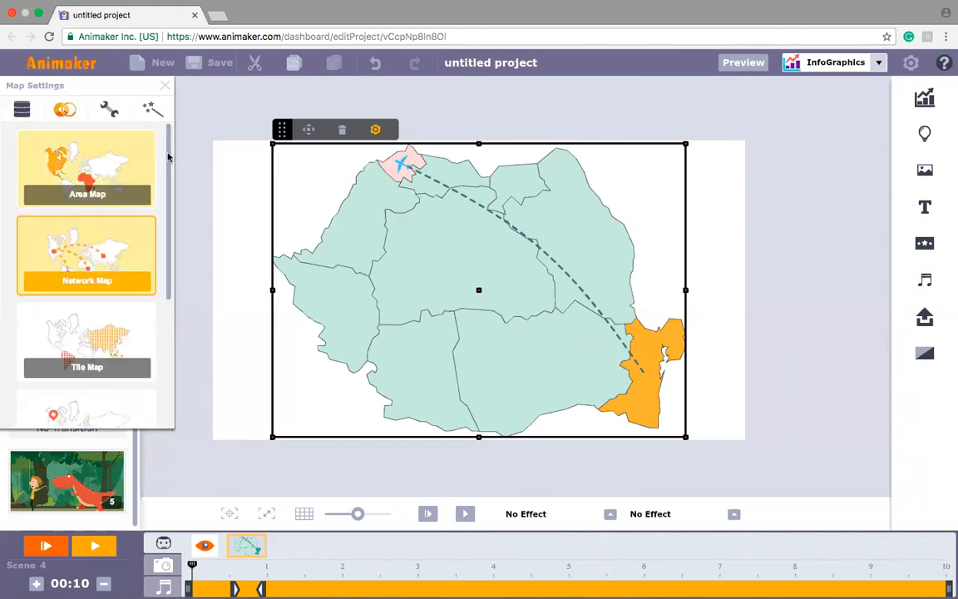
{"action": "scroll", "coordinate": [169, 162], "scroll_direction": "down", "scroll_amount": 1}
{"action": "scroll", "coordinate": [170, 166], "scroll_direction": "down", "scroll_amount": 1}
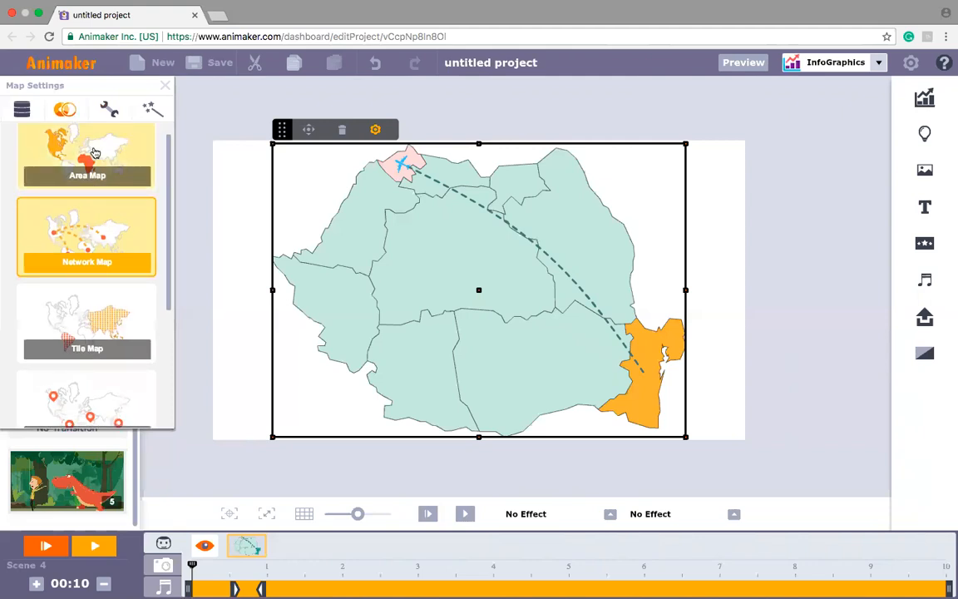
{"action": "left_click", "coordinate": [95, 153]}
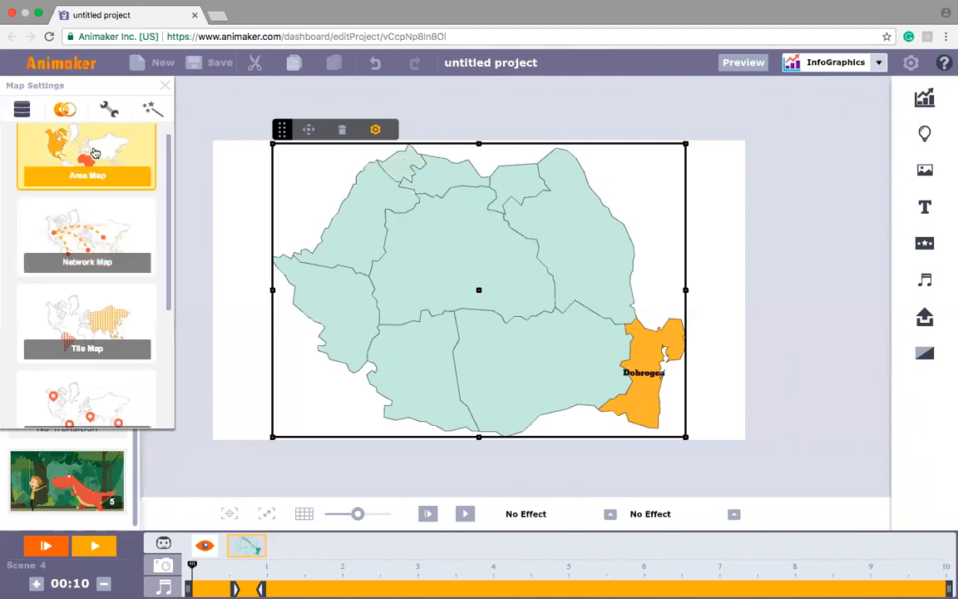
{"action": "left_click", "coordinate": [81, 225]}
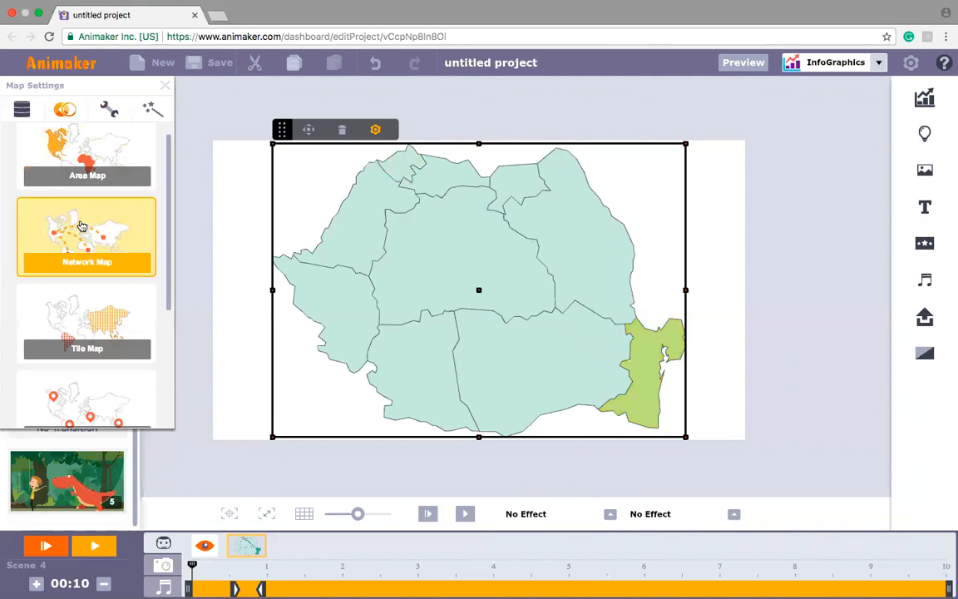
{"action": "left_click", "coordinate": [71, 324]}
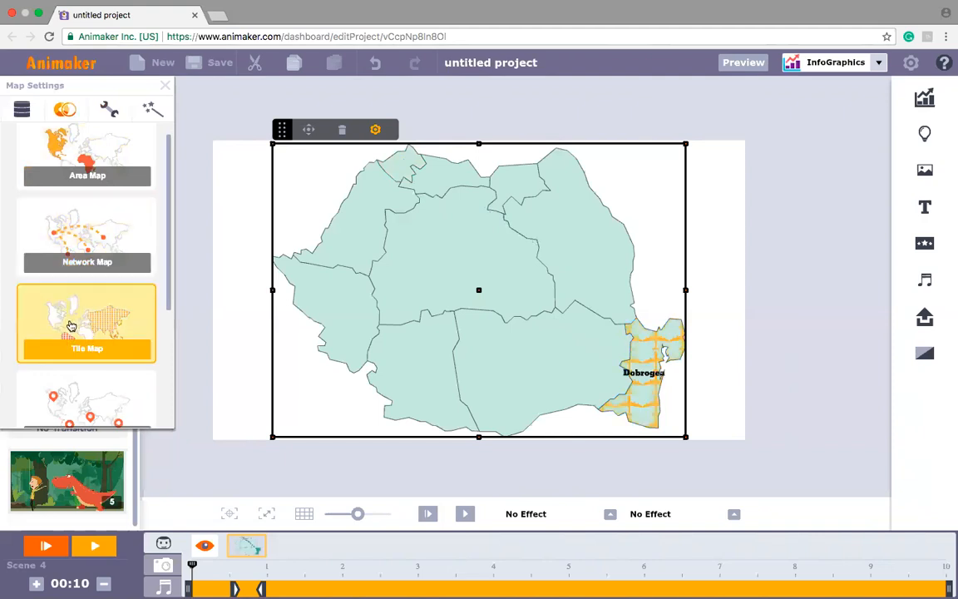
{"action": "left_click", "coordinate": [75, 390]}
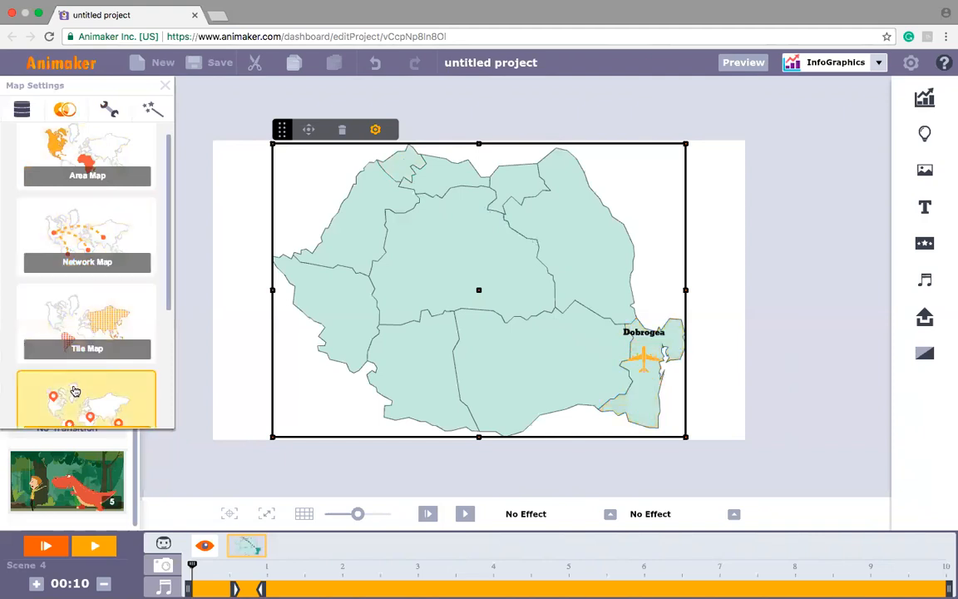
{"action": "mouse_move", "coordinate": [648, 359]}
{"action": "left_mouse_down"}
{"action": "mouse_move", "coordinate": [635, 336]}
{"action": "mouse_move", "coordinate": [650, 361]}
{"action": "left_mouse_up"}
{"action": "scroll", "coordinate": [165, 323], "scroll_direction": "down", "scroll_amount": 5}
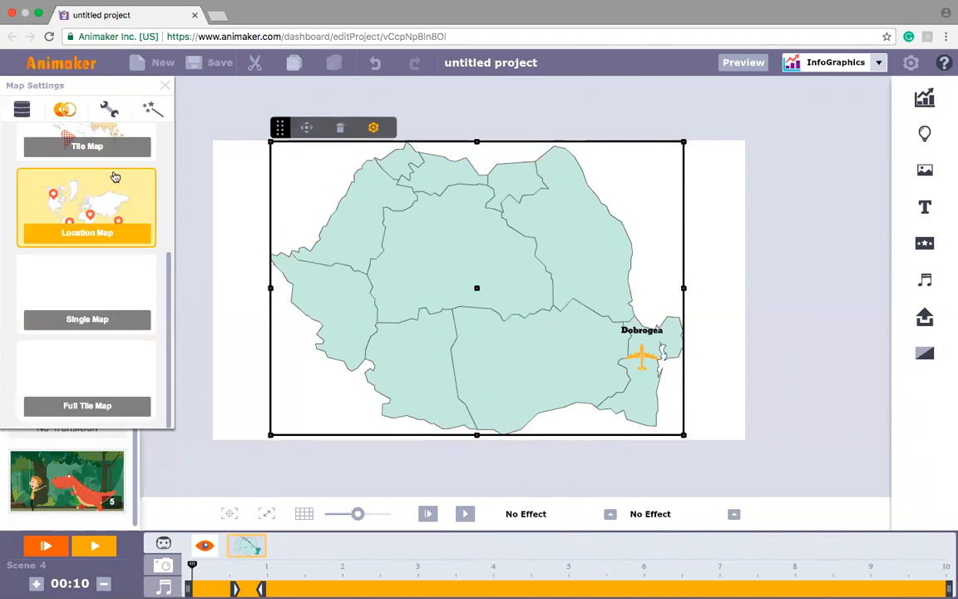
Step: Apply the yellow and brown colour theme to the Romania map
{"action": "left_click", "coordinate": [110, 113]}
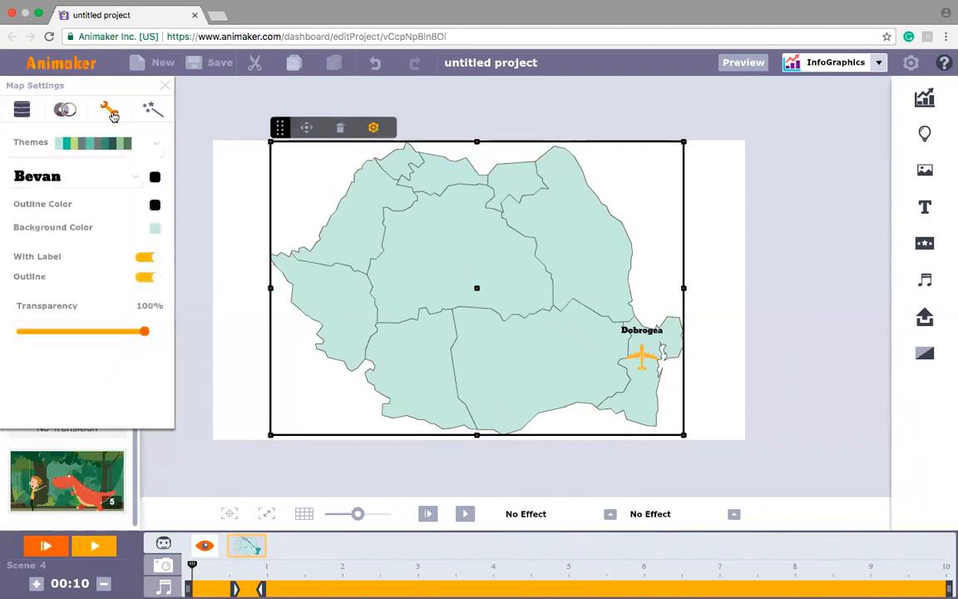
{"action": "left_click", "coordinate": [158, 143]}
{"action": "left_click", "coordinate": [158, 152]}
{"action": "left_click", "coordinate": [158, 152]}
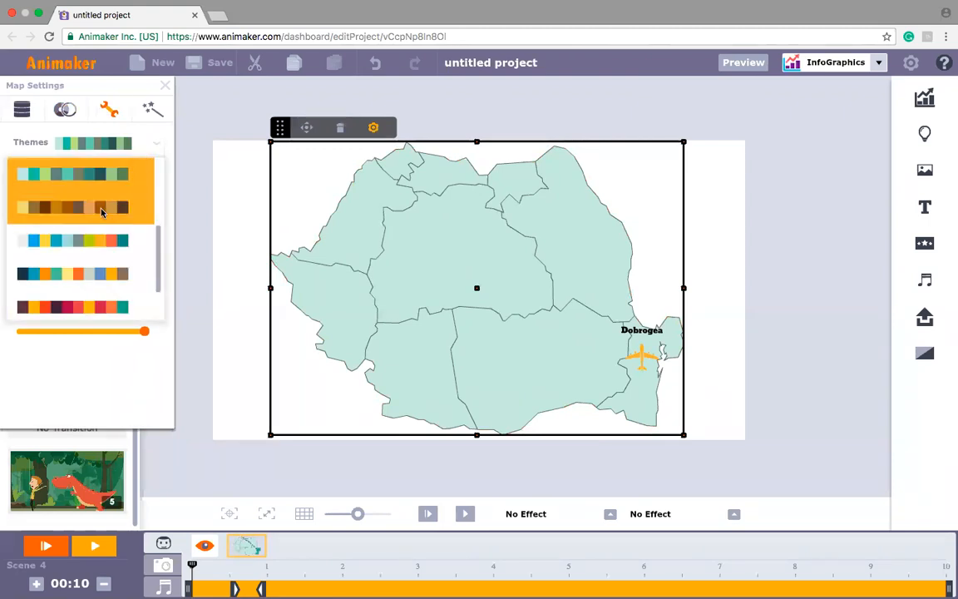
{"action": "left_click", "coordinate": [101, 211]}
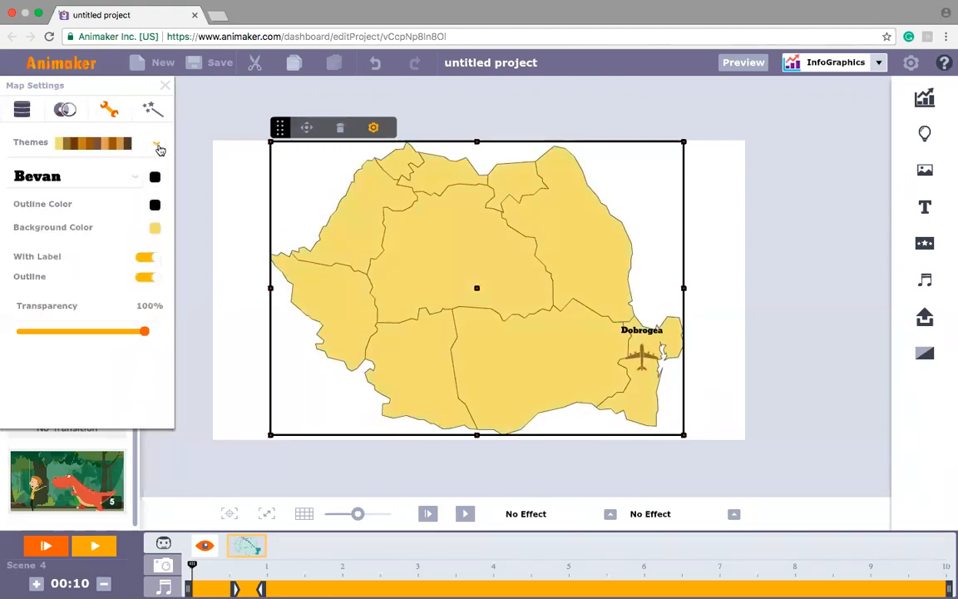
Step: Set the map label's font to Calibri and its text colour to green
{"action": "left_click", "coordinate": [127, 181]}
{"action": "left_click", "coordinate": [73, 205]}
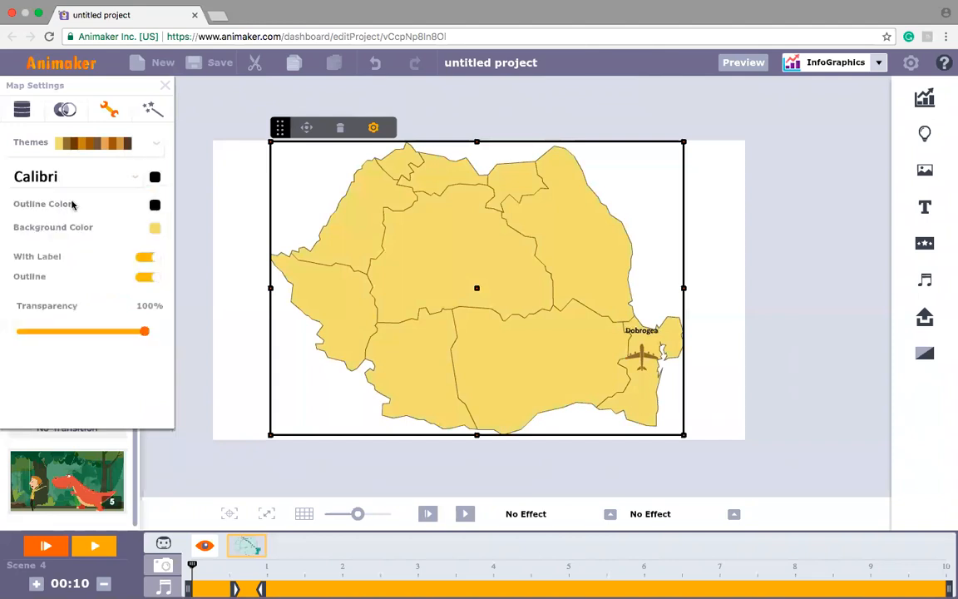
{"action": "left_click", "coordinate": [154, 179]}
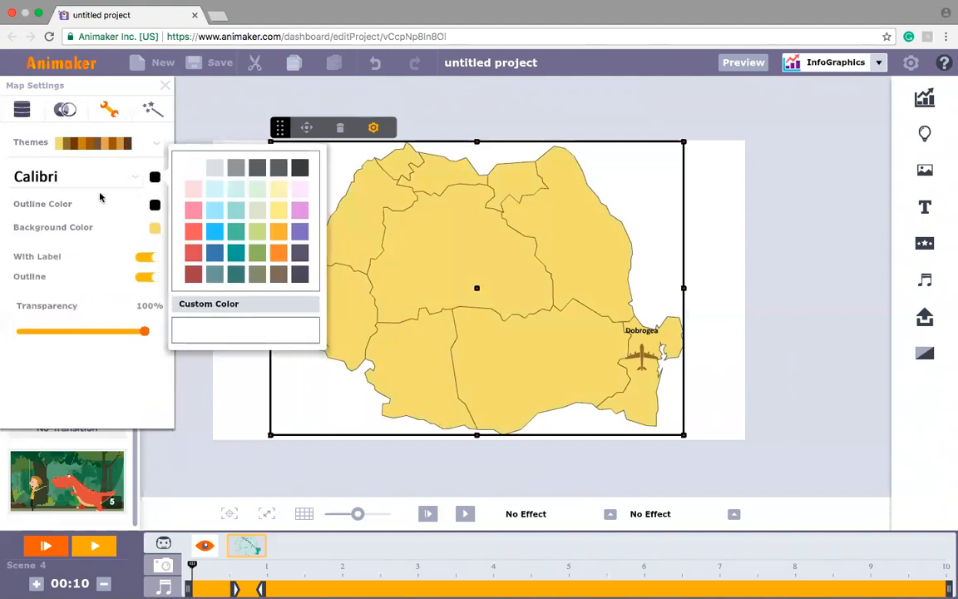
{"action": "left_click", "coordinate": [243, 236]}
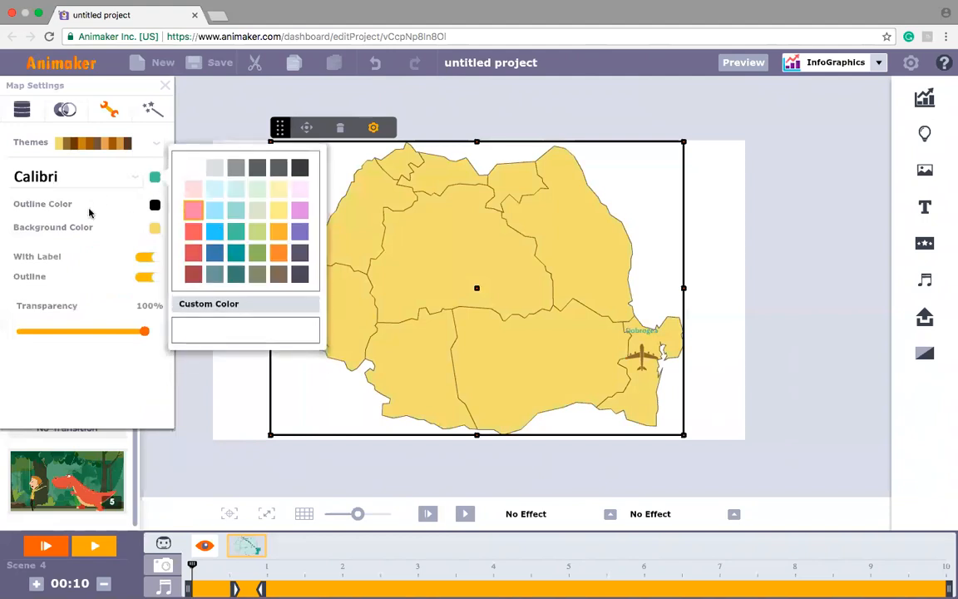
Step: Set the map's background colour to light pink
{"action": "left_click", "coordinate": [155, 230]}
{"action": "left_click", "coordinate": [155, 230]}
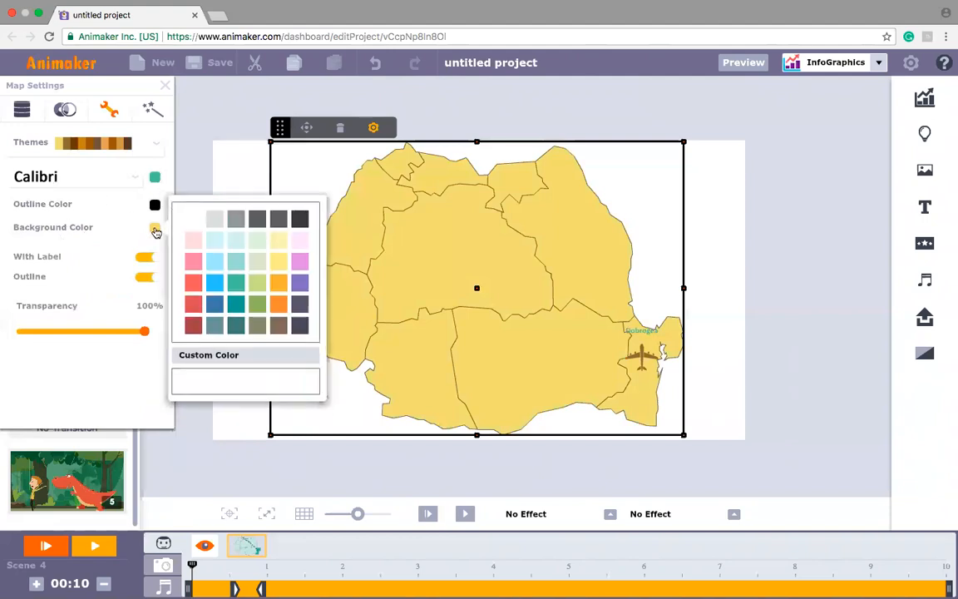
{"action": "left_click", "coordinate": [192, 243]}
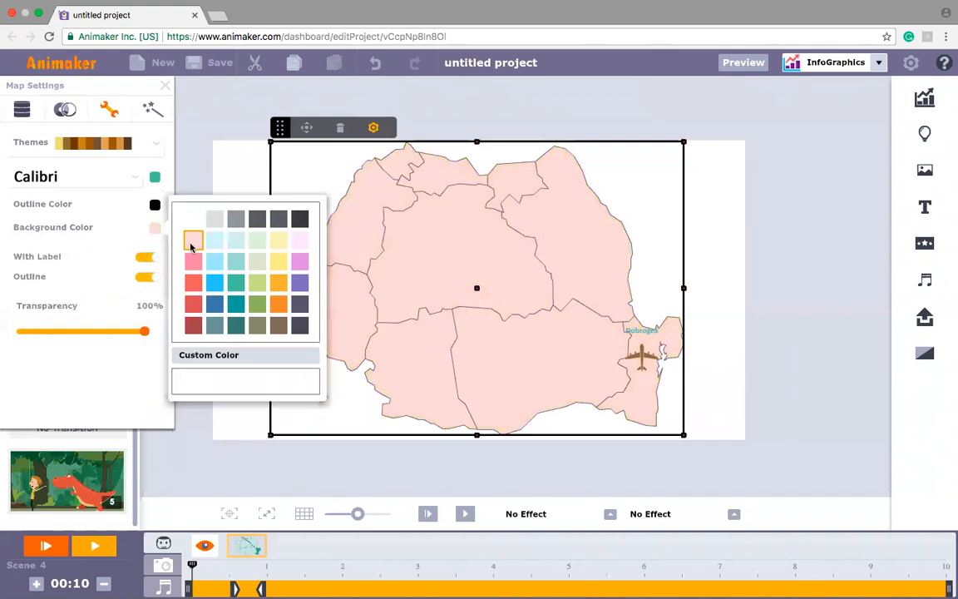
Step: Turn the map's label off and on again, and do the same with its outline, keeping transparency at 100%
{"action": "left_click", "coordinate": [147, 261]}
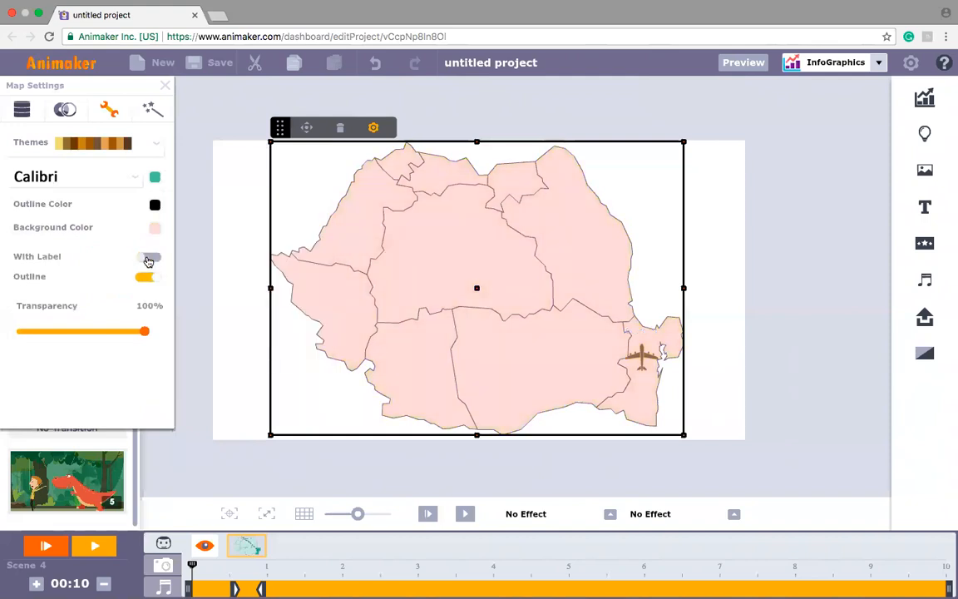
{"action": "left_click", "coordinate": [148, 260]}
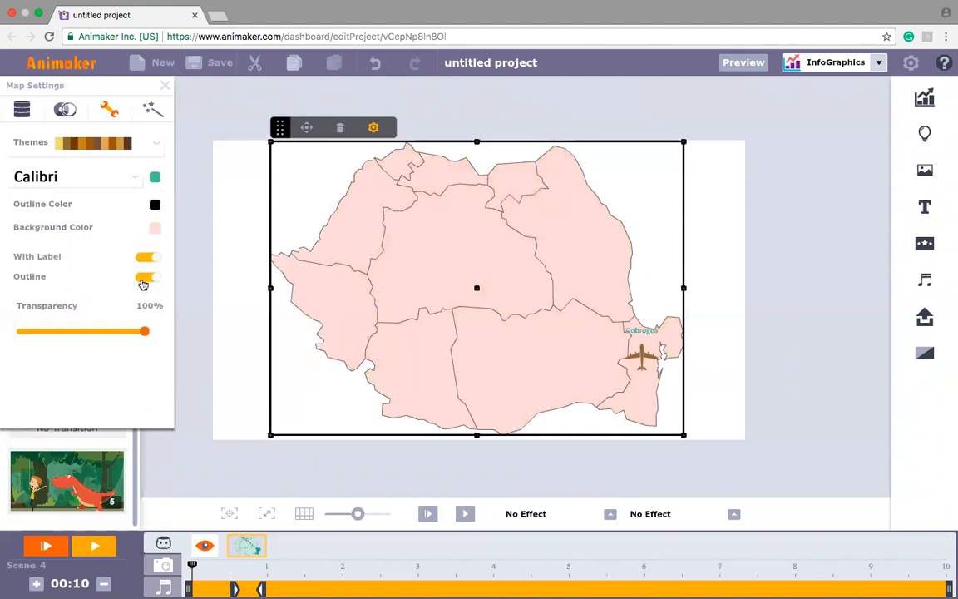
{"action": "left_click", "coordinate": [143, 286]}
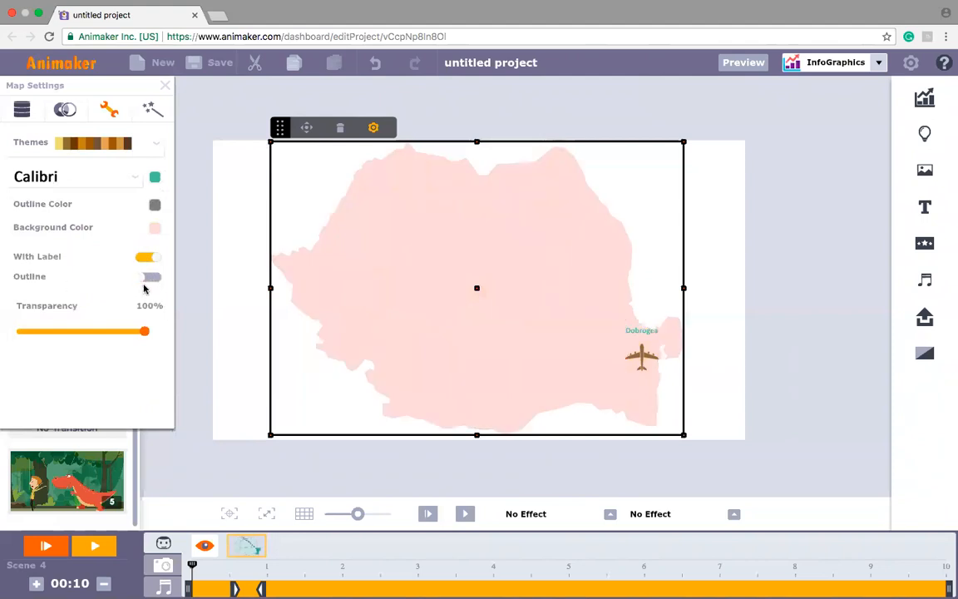
{"action": "left_click", "coordinate": [148, 277]}
{"action": "mouse_move", "coordinate": [146, 336]}
{"action": "left_mouse_down"}
{"action": "mouse_move", "coordinate": [43, 336]}
{"action": "mouse_move", "coordinate": [146, 342]}
{"action": "left_mouse_up"}
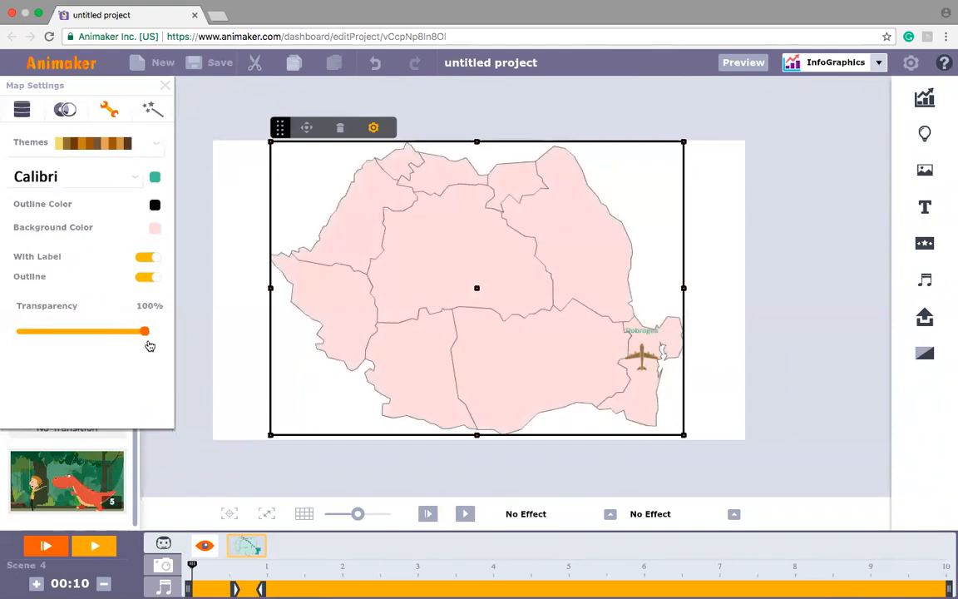
Step: Check the map's enter and exit effect settings and close the map settings
{"action": "left_click", "coordinate": [153, 112]}
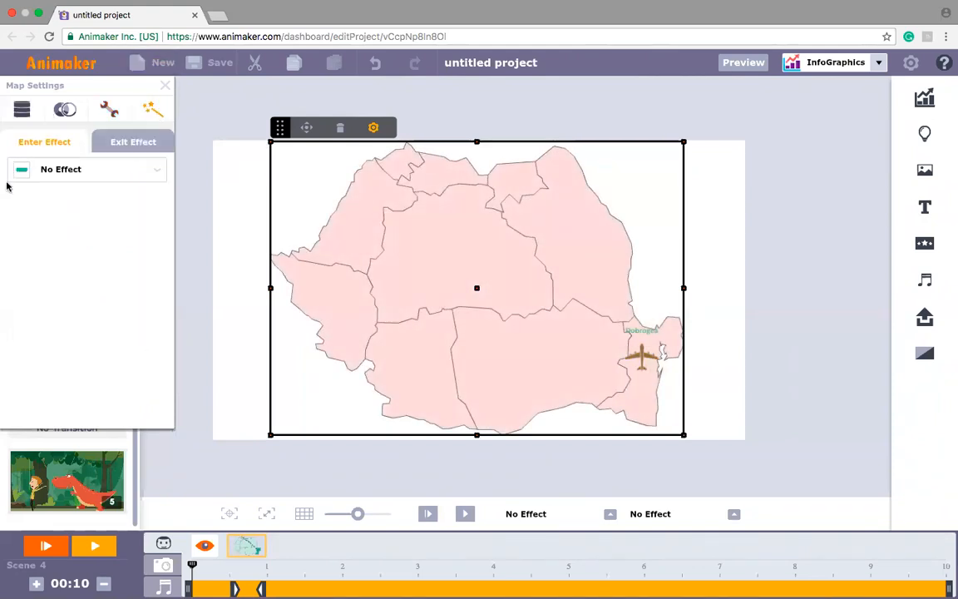
{"action": "left_click", "coordinate": [123, 147]}
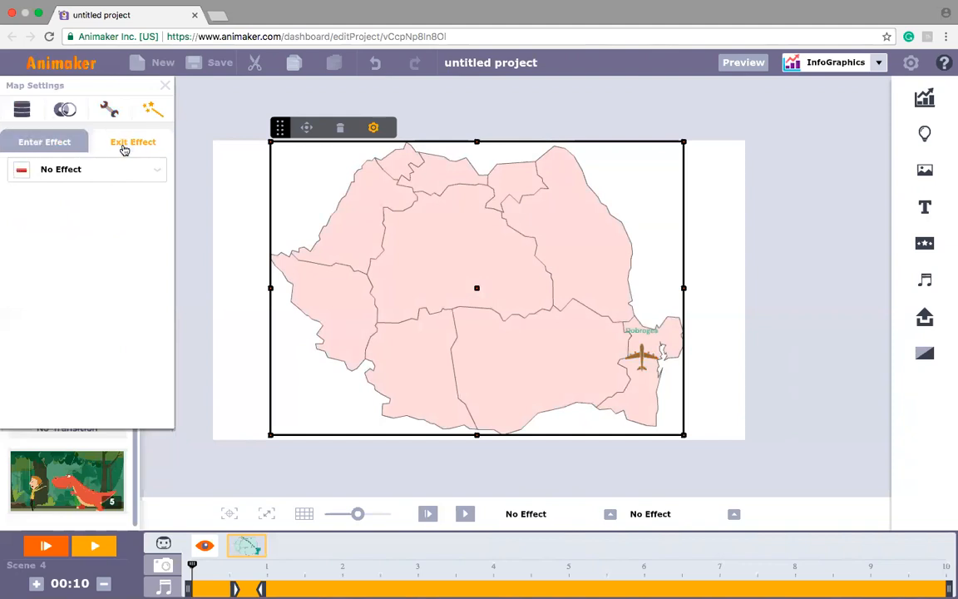
{"action": "left_click", "coordinate": [48, 139]}
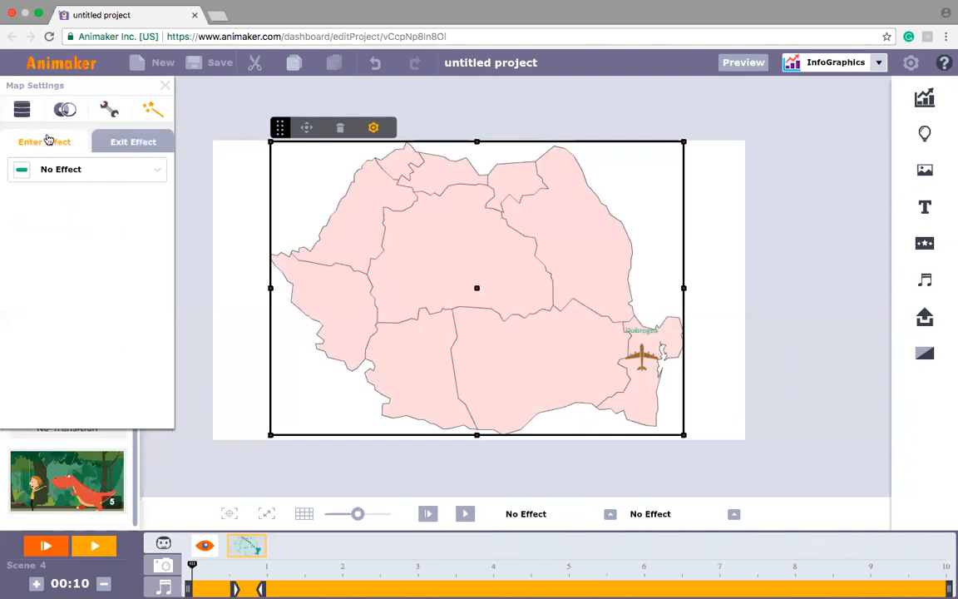
{"action": "left_click", "coordinate": [166, 85]}
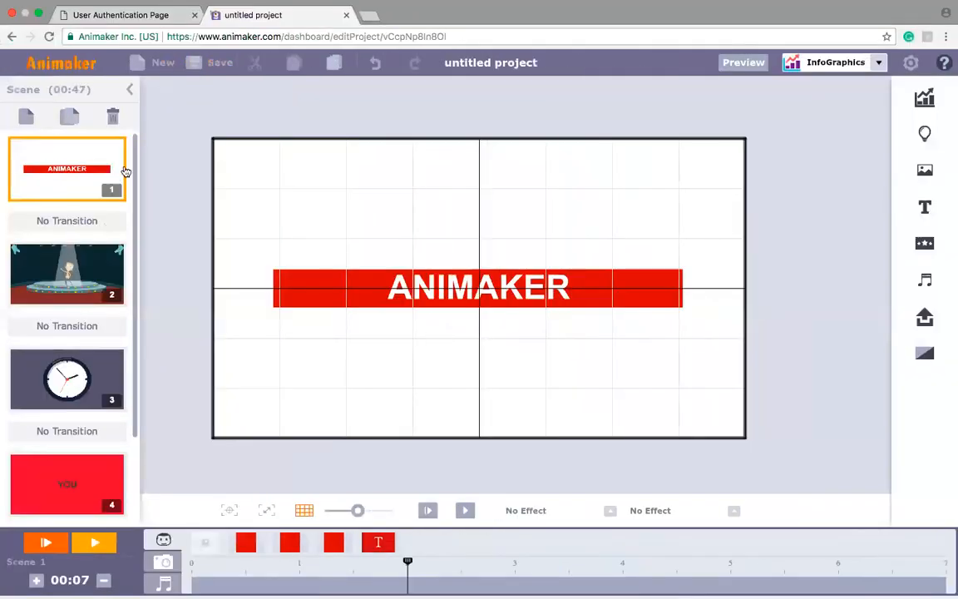
Step: Look through the project's scenes and play the whole video from the beginning
{"action": "left_click_drag", "start_coordinate": [133, 165], "coordinate": [153, 297]}
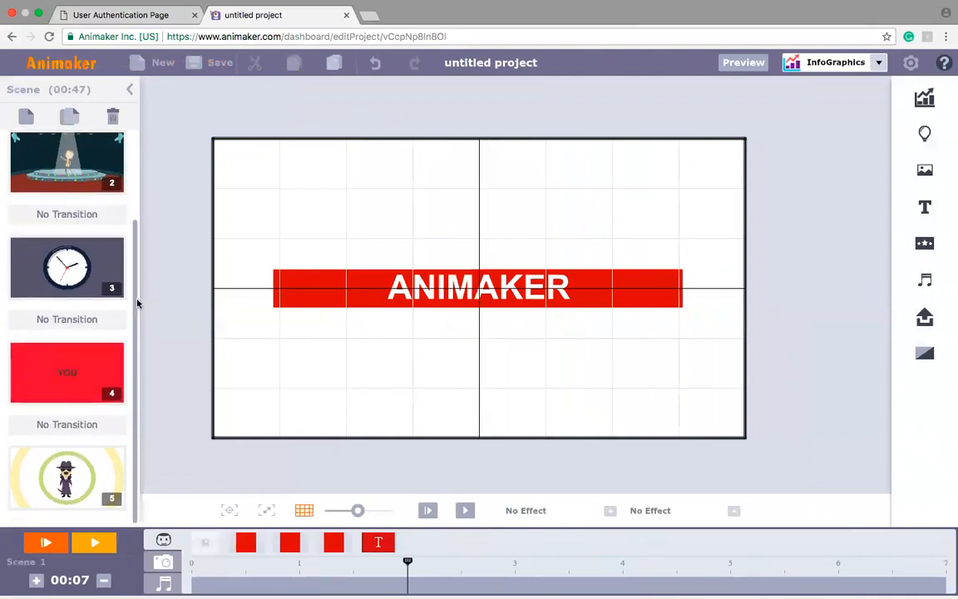
{"action": "left_click_drag", "start_coordinate": [136, 263], "coordinate": [136, 176]}
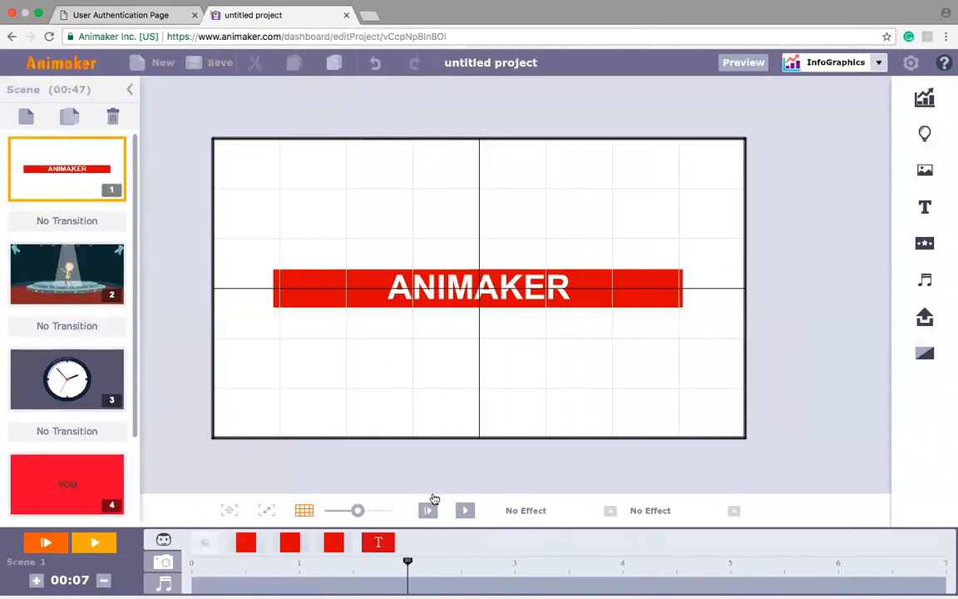
{"action": "left_click", "coordinate": [50, 551]}
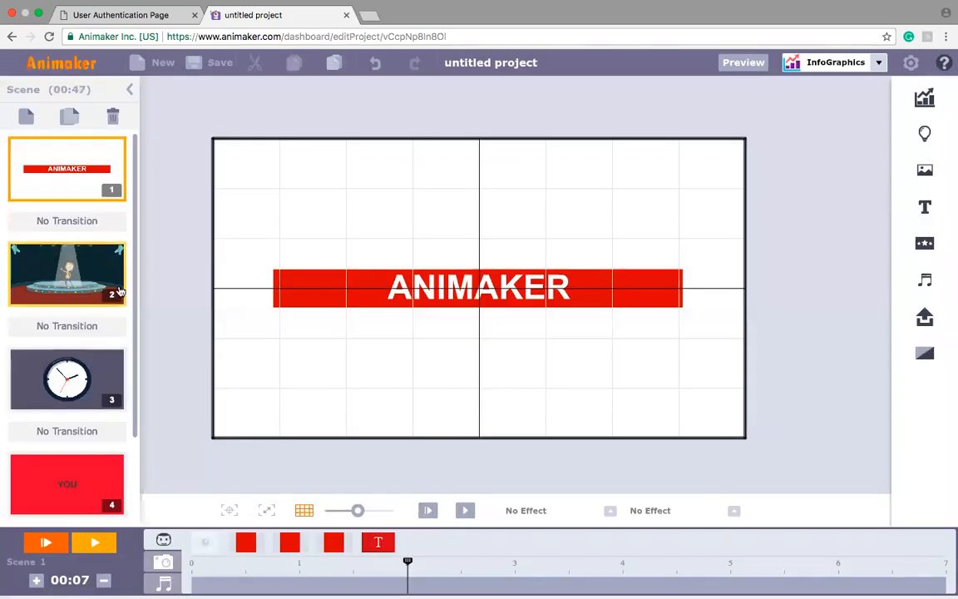
{"action": "scroll", "coordinate": [83, 302], "scroll_direction": "down", "scroll_amount": 3}
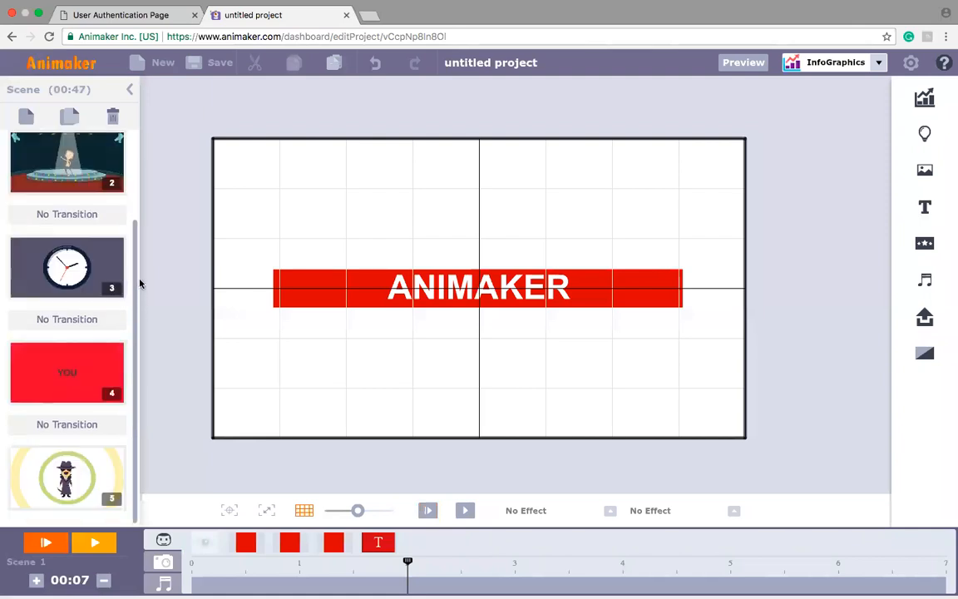
{"action": "scroll", "coordinate": [136, 254], "scroll_direction": "up", "scroll_amount": 3}
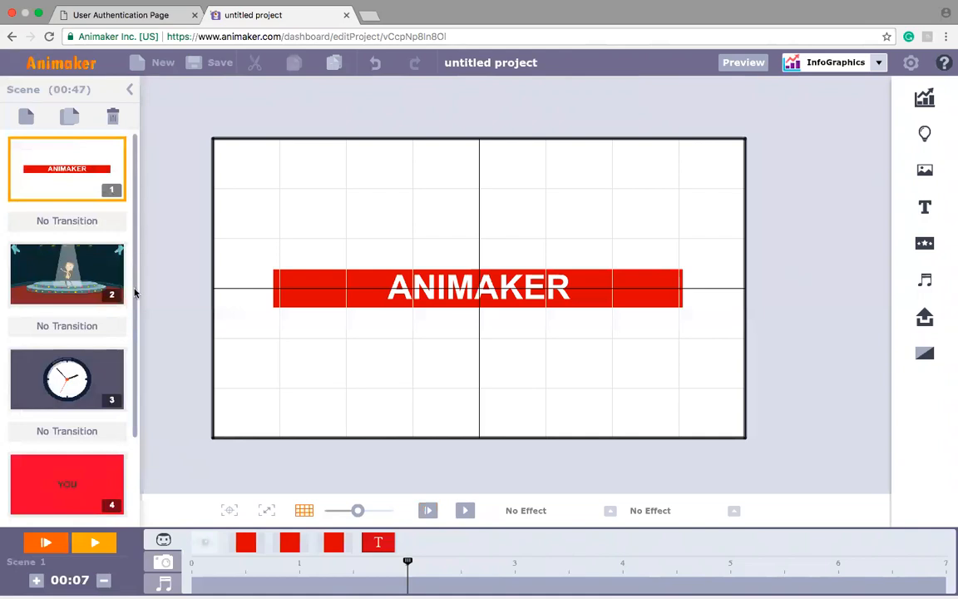
{"action": "scroll", "coordinate": [135, 333], "scroll_direction": "down", "scroll_amount": 3}
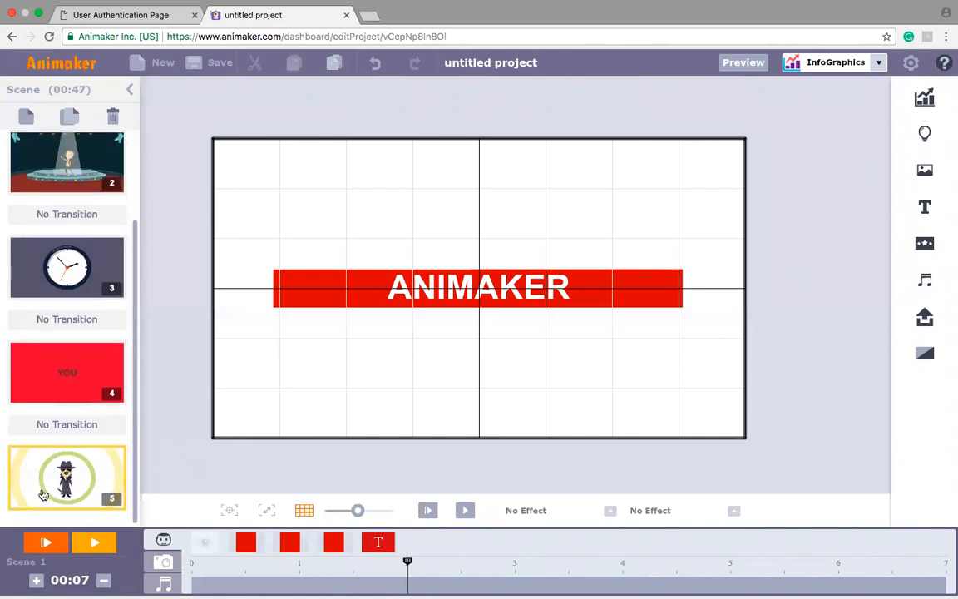
Step: Add a new blank scene after scene 5, the one with the detective dog
{"action": "left_click", "coordinate": [44, 494]}
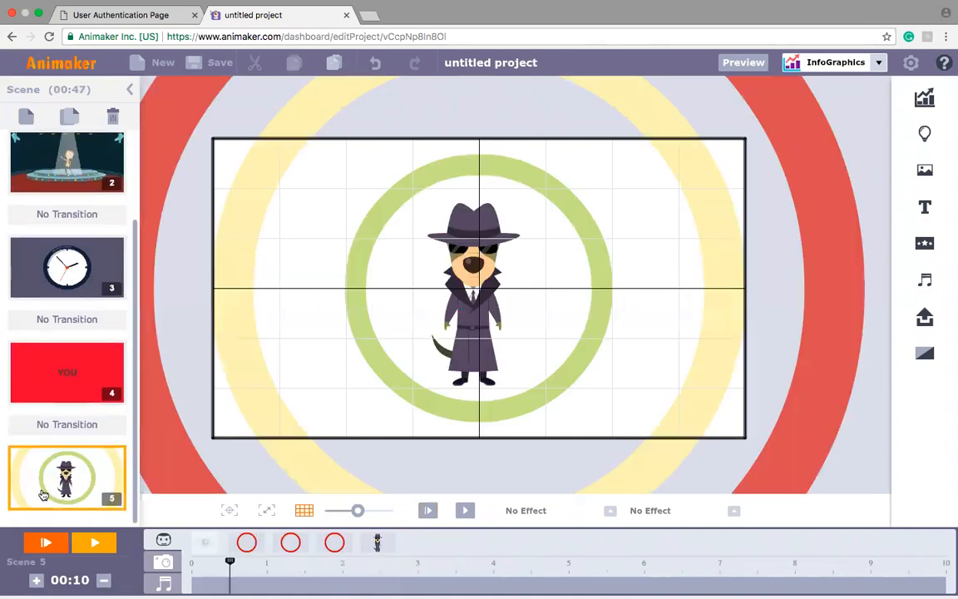
{"action": "left_click", "coordinate": [24, 116]}
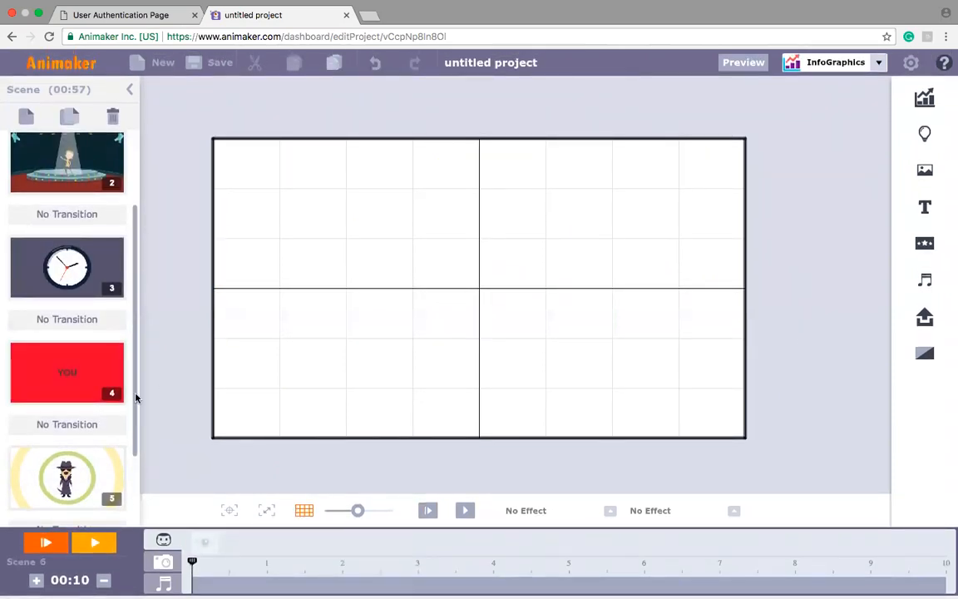
{"action": "scroll", "coordinate": [135, 399], "scroll_direction": "down", "scroll_amount": 3}
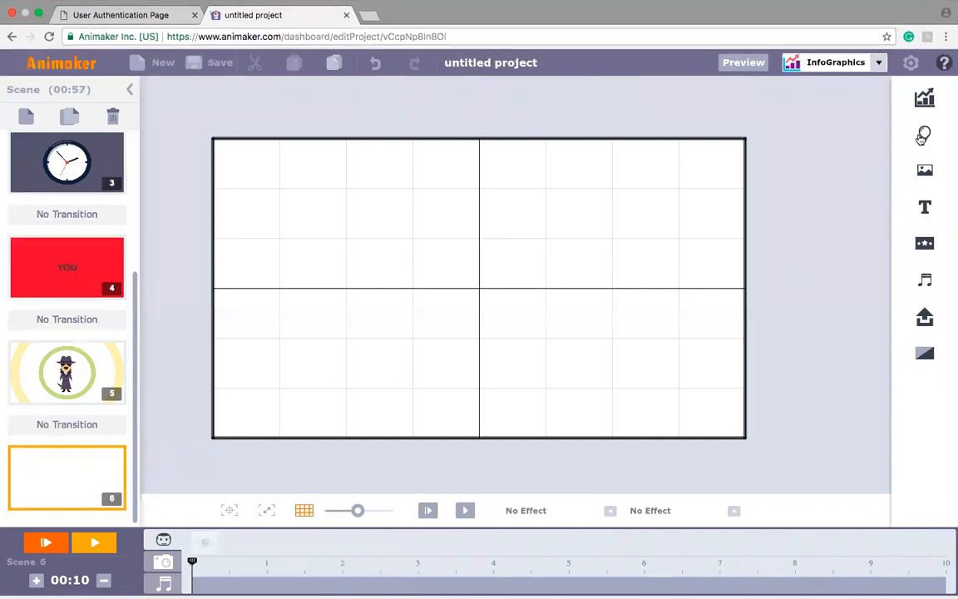
Step: Search the infographic properties for "Circle" and add the red outlined ring to the blank scene
{"action": "left_click", "coordinate": [924, 135]}
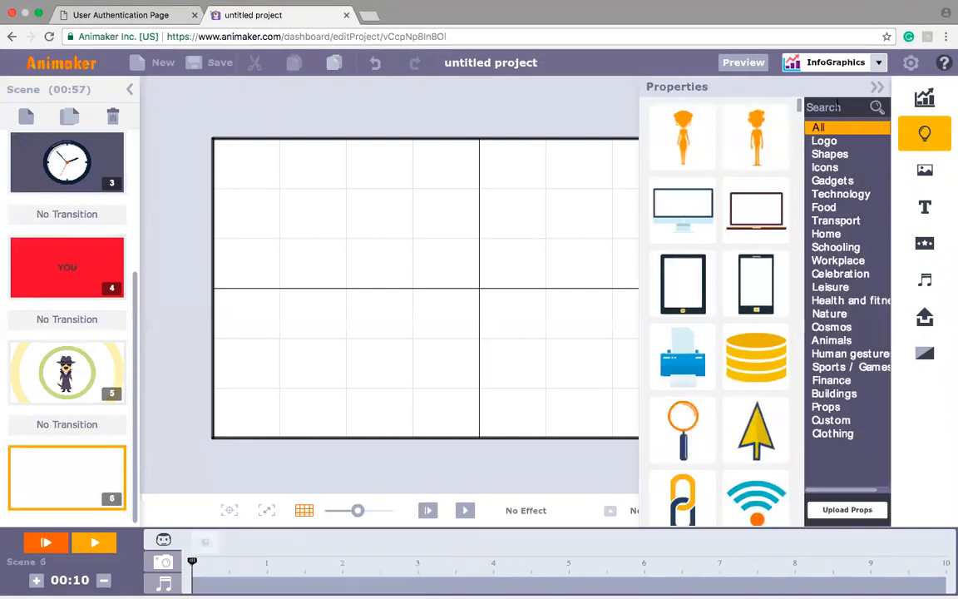
{"action": "left_click", "coordinate": [836, 106]}
{"action": "type", "text": "circle"}
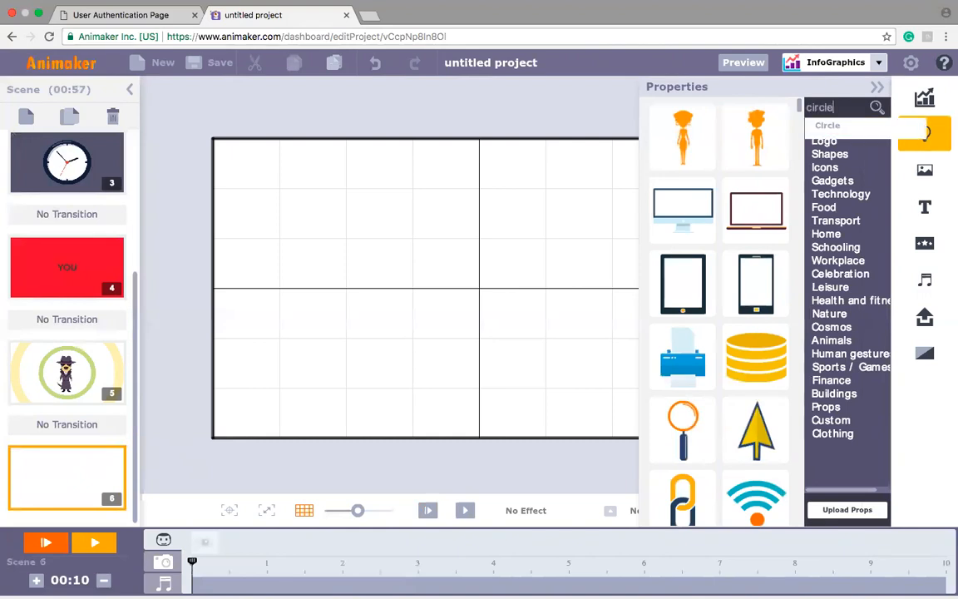
{"action": "left_click", "coordinate": [818, 127]}
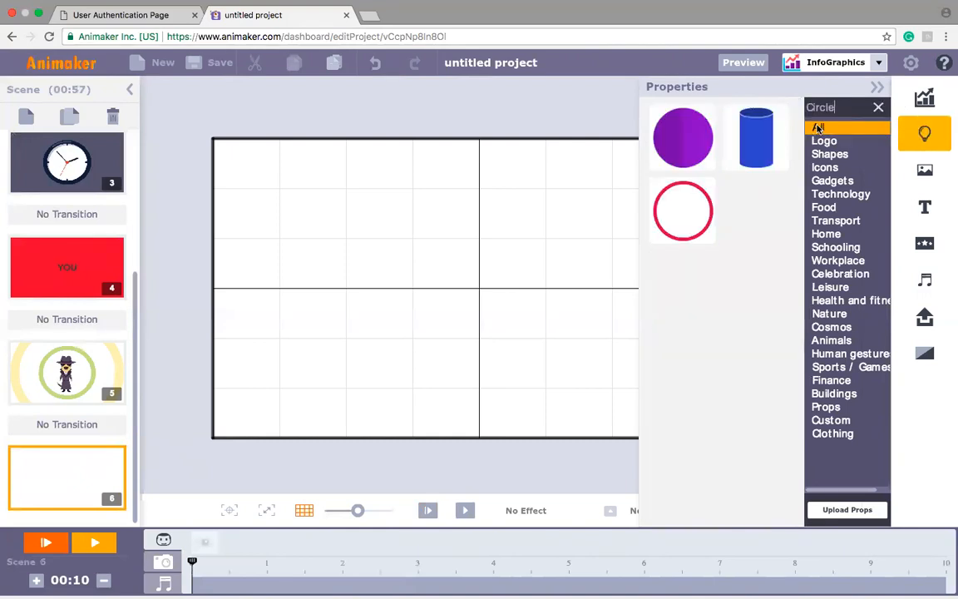
{"action": "left_click", "coordinate": [699, 209]}
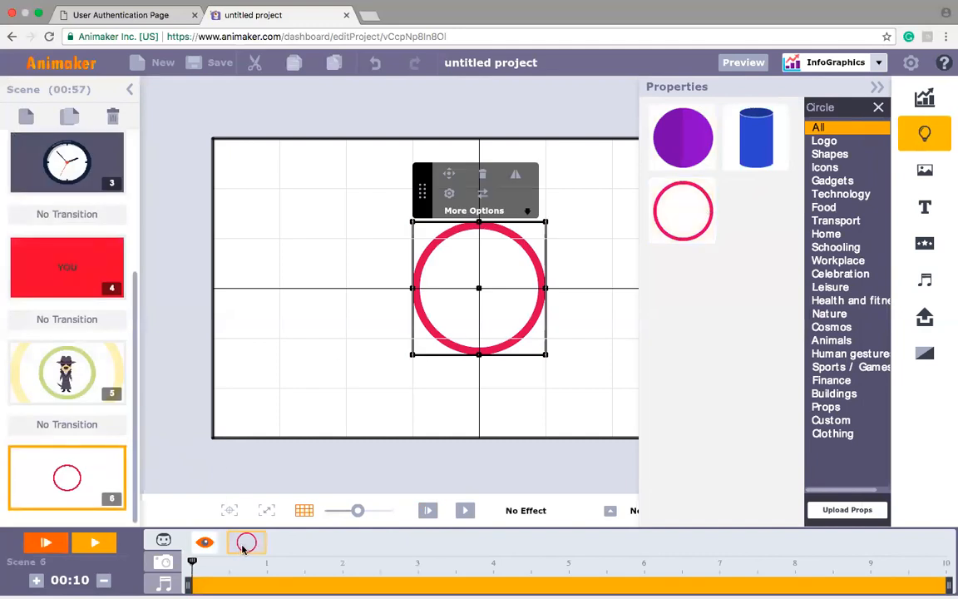
Step: Make two more copies of the red ring in the same position and close the property library
{"action": "key", "text": "super+v"}
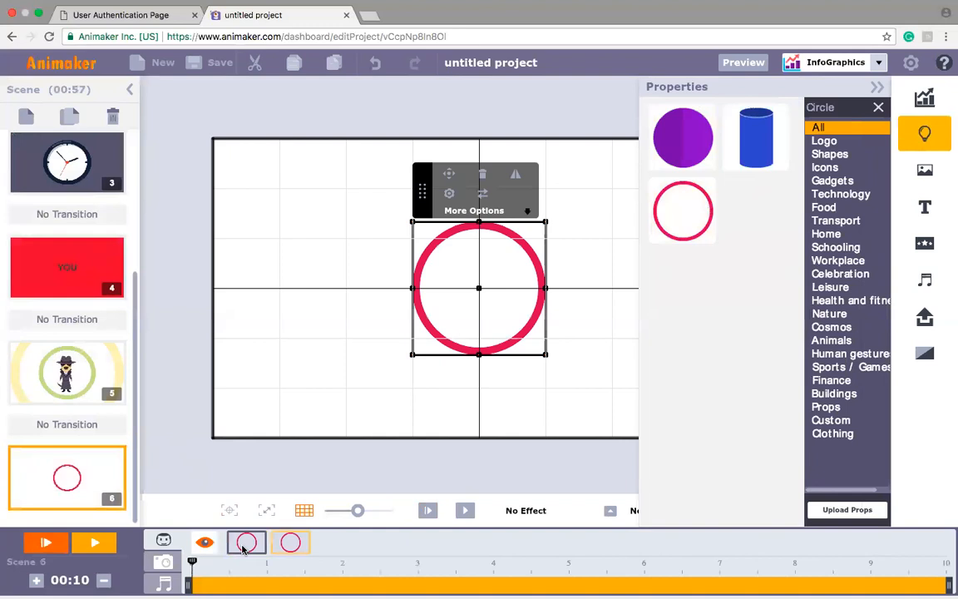
{"action": "key", "text": "super+v"}
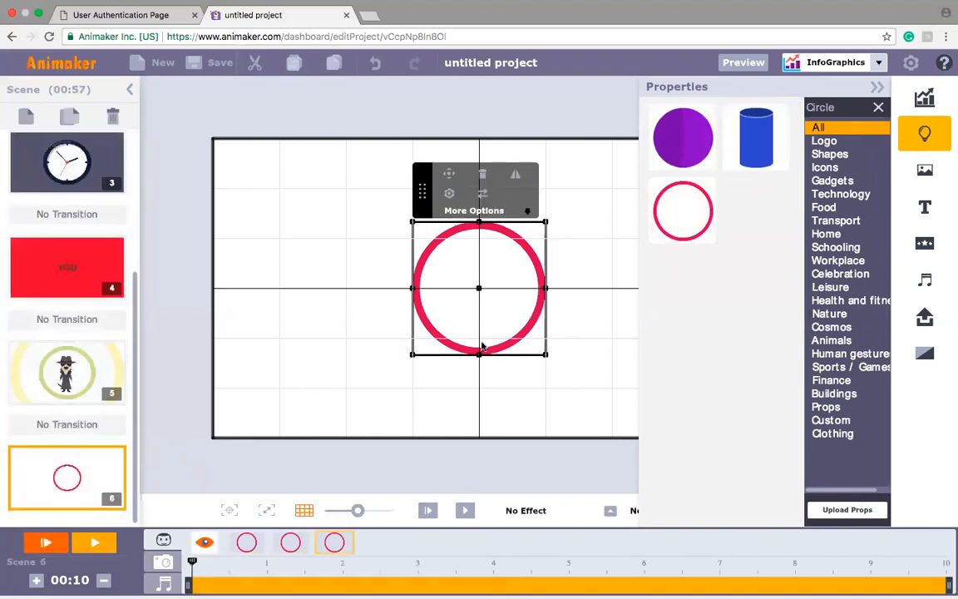
{"action": "left_click", "coordinate": [879, 88]}
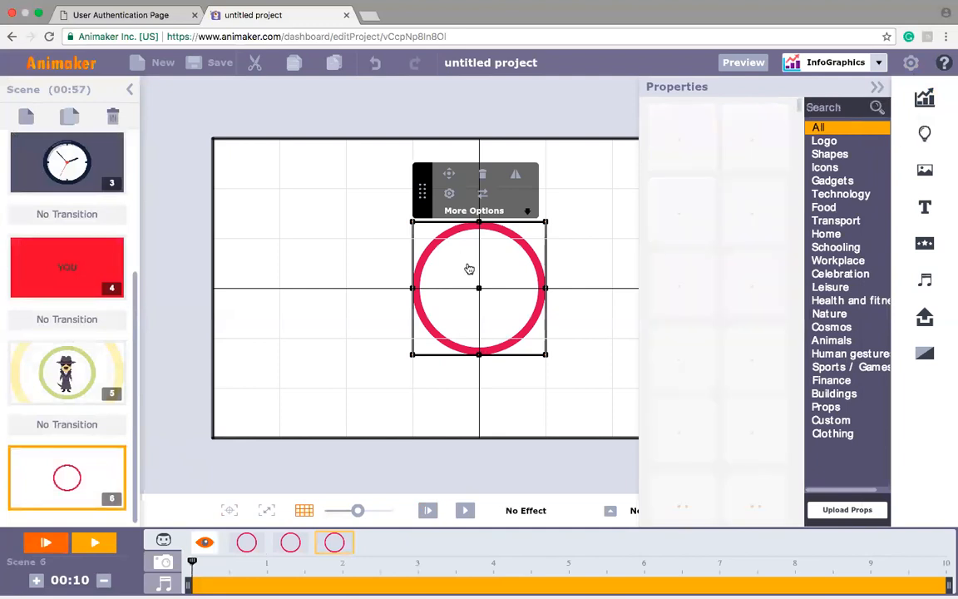
Step: Enlarge the three rings to different sizes to form evenly spaced concentric circles reaching beyond the scene frame
{"action": "left_click_drag", "start_coordinate": [545, 354], "coordinate": [905, 568]}
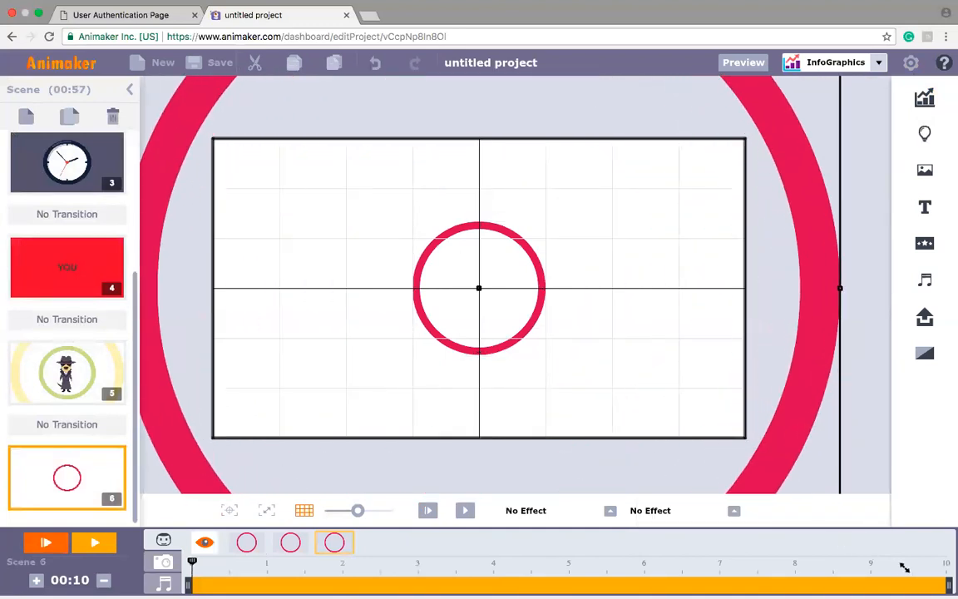
{"action": "left_click", "coordinate": [536, 320]}
{"action": "left_click_drag", "start_coordinate": [547, 356], "coordinate": [802, 547]}
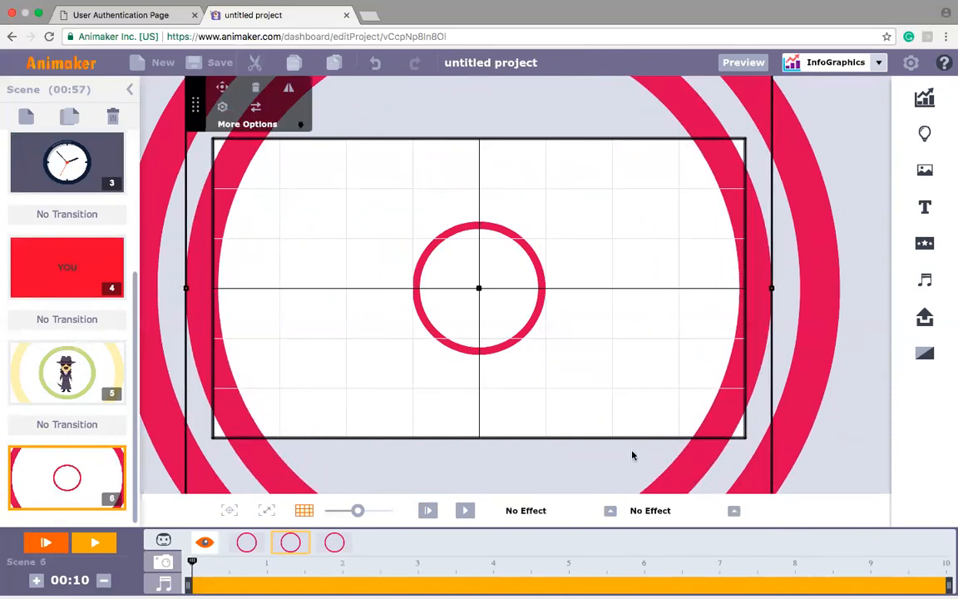
{"action": "left_click", "coordinate": [525, 334]}
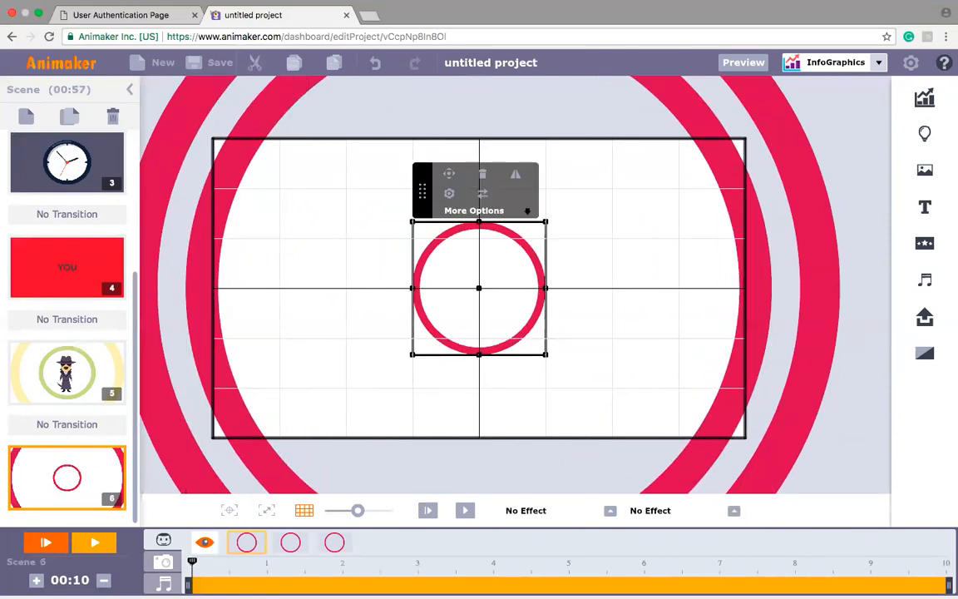
{"action": "left_click_drag", "start_coordinate": [546, 354], "coordinate": [700, 524]}
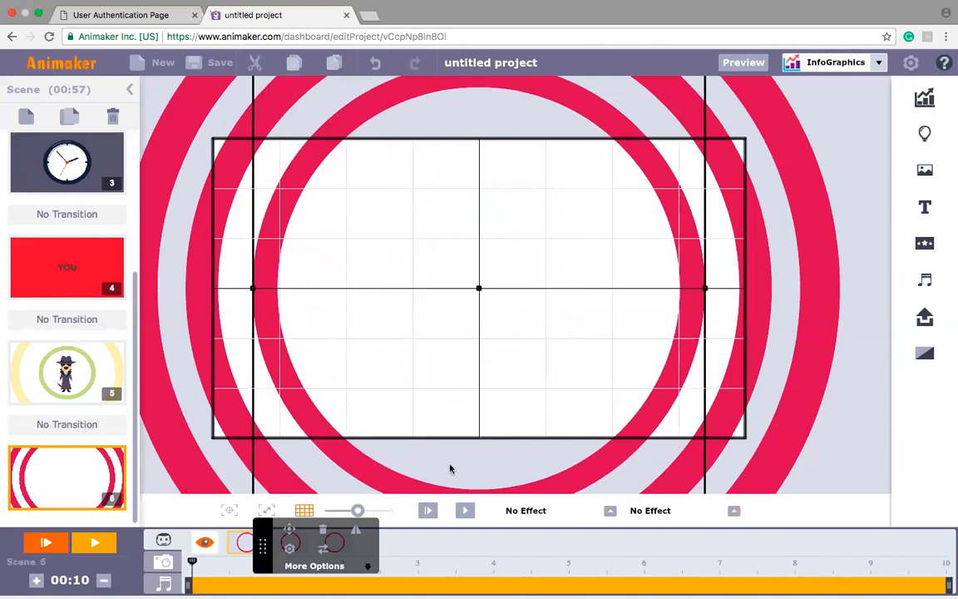
Step: Apply the Popup Ring enter effect to the inner, middle and outer rings
{"action": "left_click", "coordinate": [609, 511]}
{"action": "left_click_drag", "start_coordinate": [617, 424], "coordinate": [618, 450]}
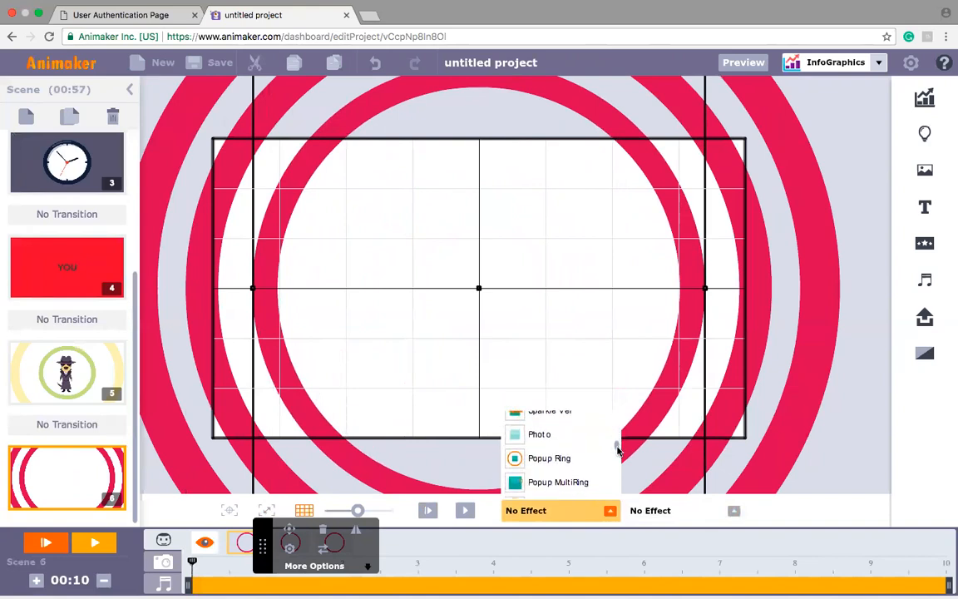
{"action": "left_click", "coordinate": [558, 464]}
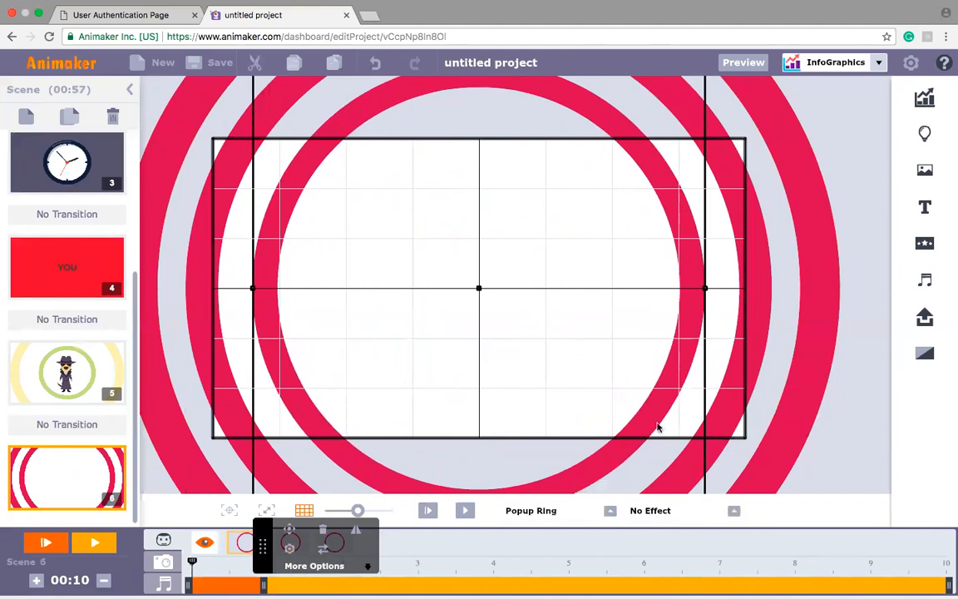
{"action": "left_click", "coordinate": [724, 410]}
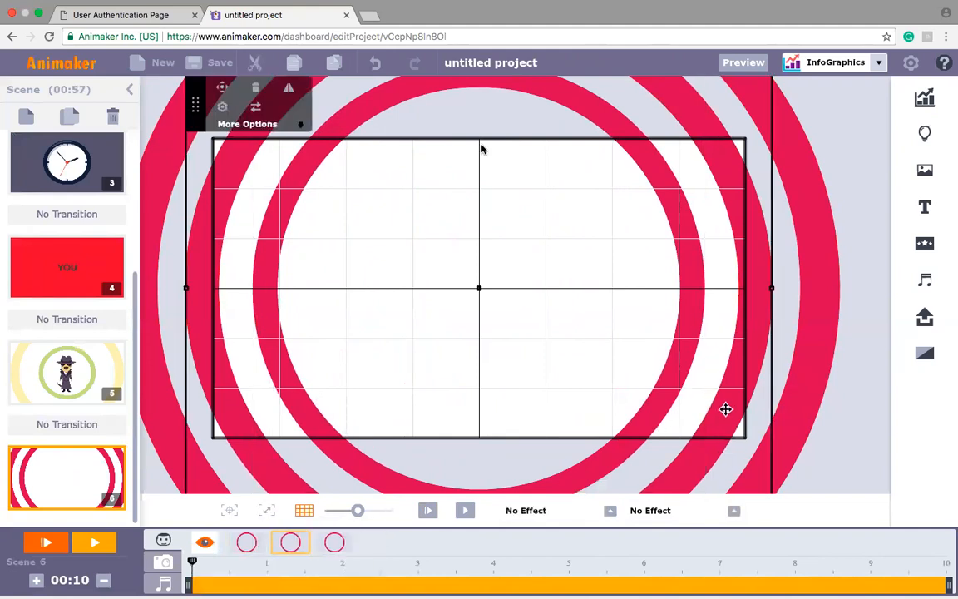
{"action": "left_click", "coordinate": [610, 511]}
{"action": "left_click_drag", "start_coordinate": [617, 423], "coordinate": [618, 451]}
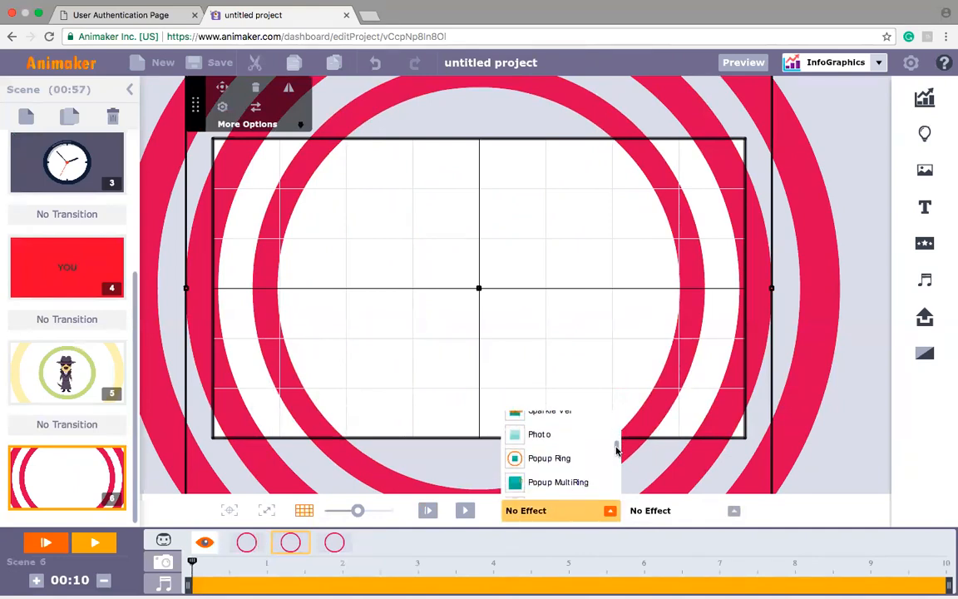
{"action": "left_click", "coordinate": [556, 460]}
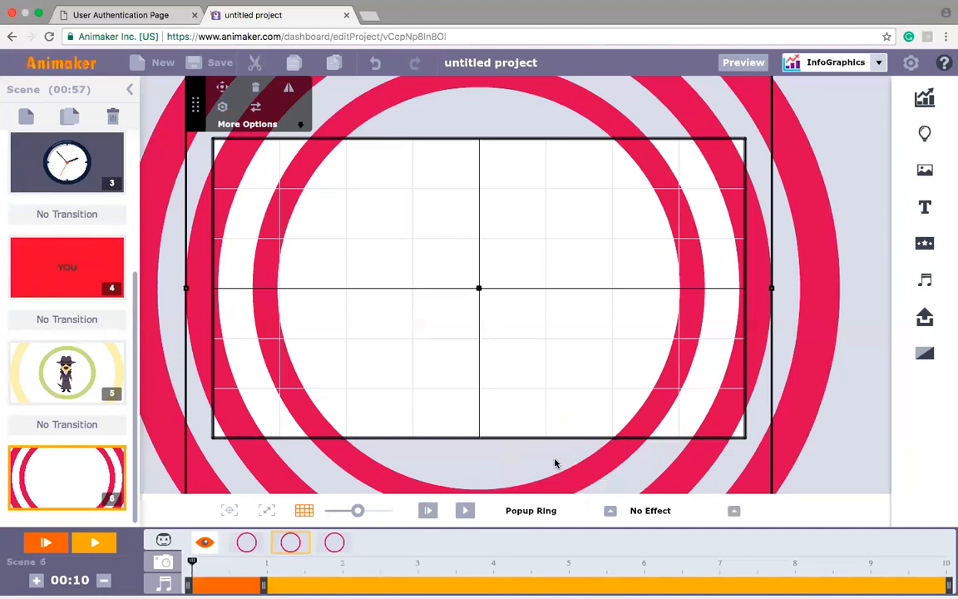
{"action": "left_click", "coordinate": [336, 542]}
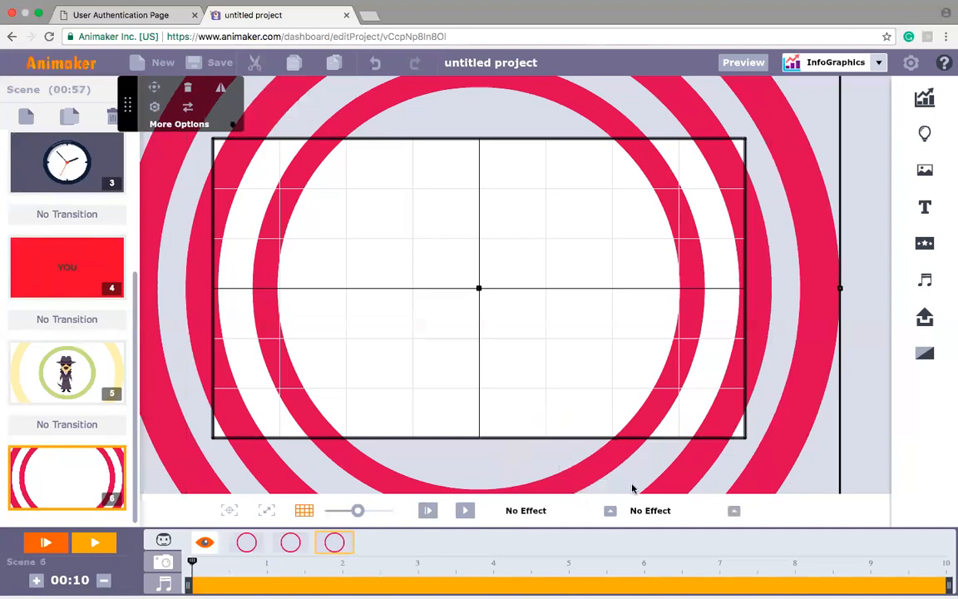
{"action": "left_click", "coordinate": [610, 510]}
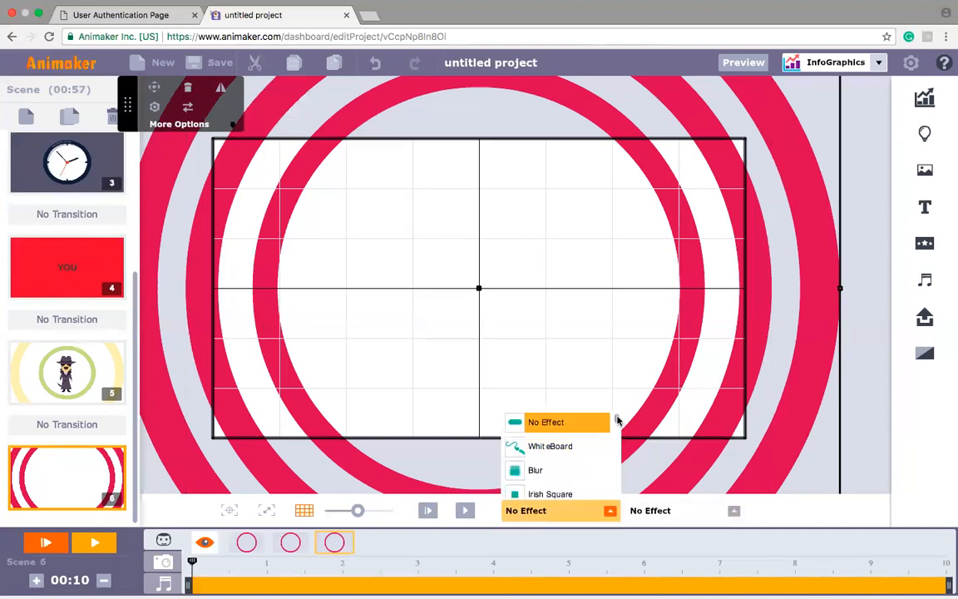
{"action": "left_click_drag", "start_coordinate": [617, 425], "coordinate": [618, 445]}
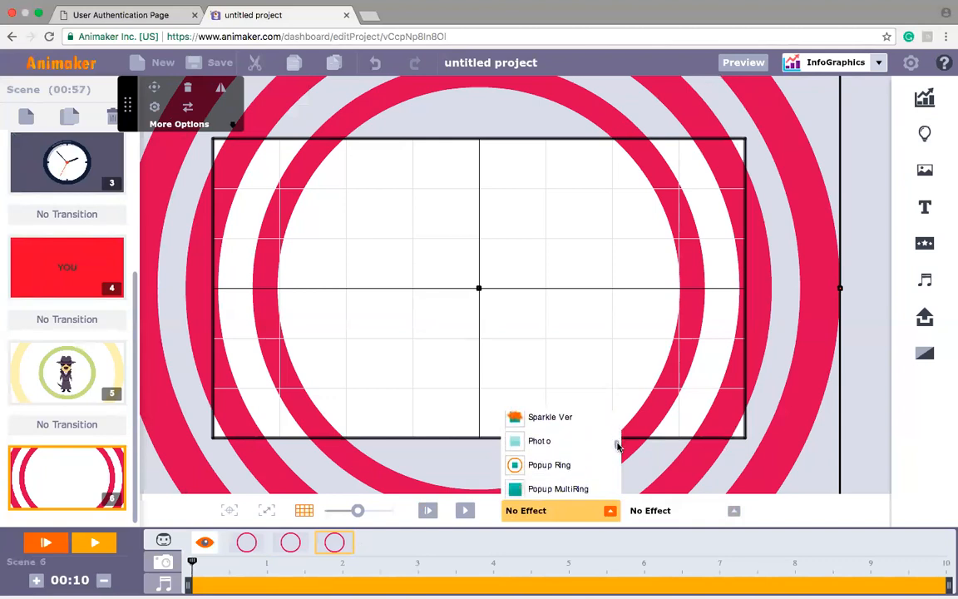
{"action": "left_click", "coordinate": [550, 466]}
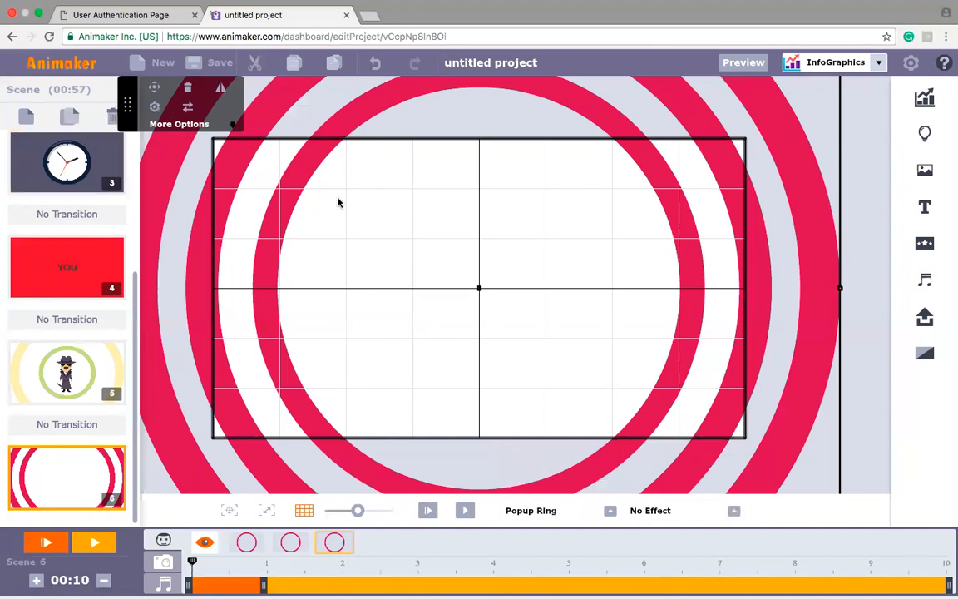
Step: Change the outermost ring's colour to light green and close its property settings
{"action": "left_click", "coordinate": [154, 106]}
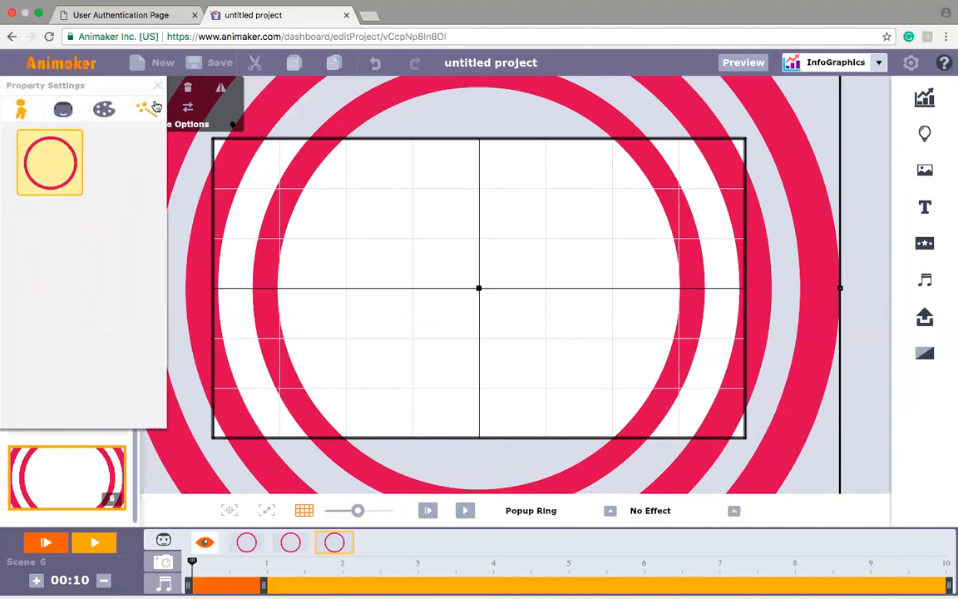
{"action": "left_click", "coordinate": [109, 112]}
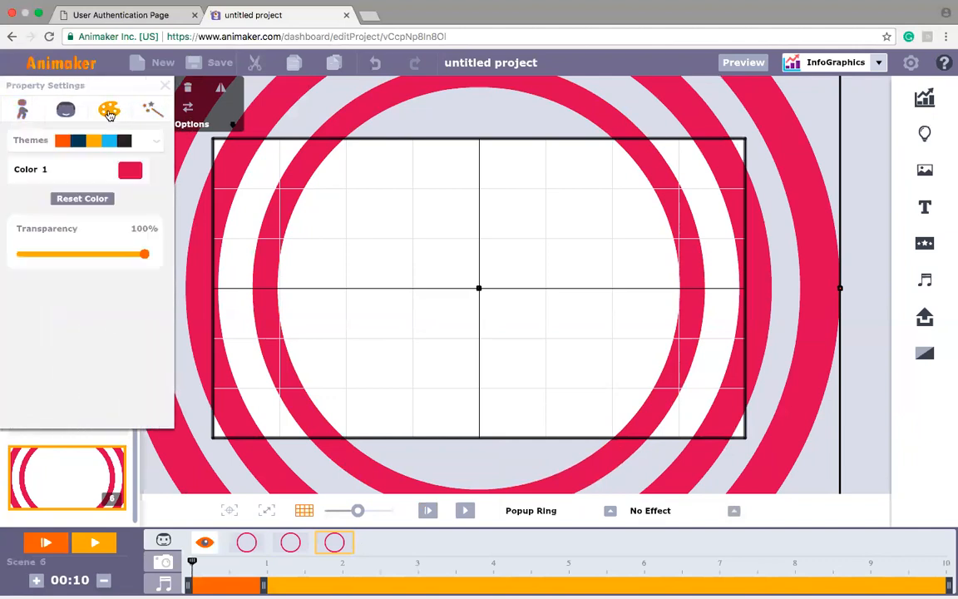
{"action": "left_click", "coordinate": [129, 172]}
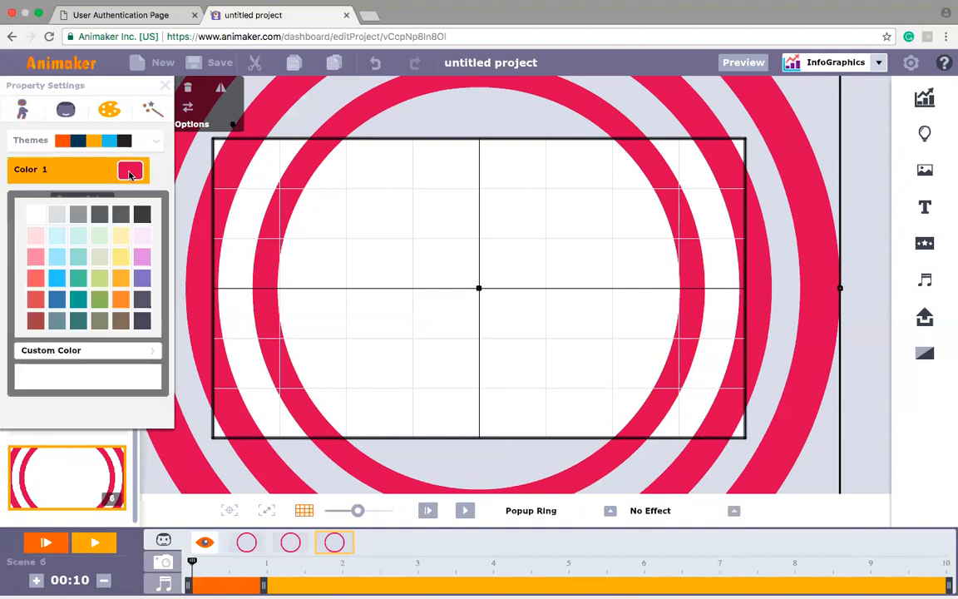
{"action": "left_click", "coordinate": [95, 283]}
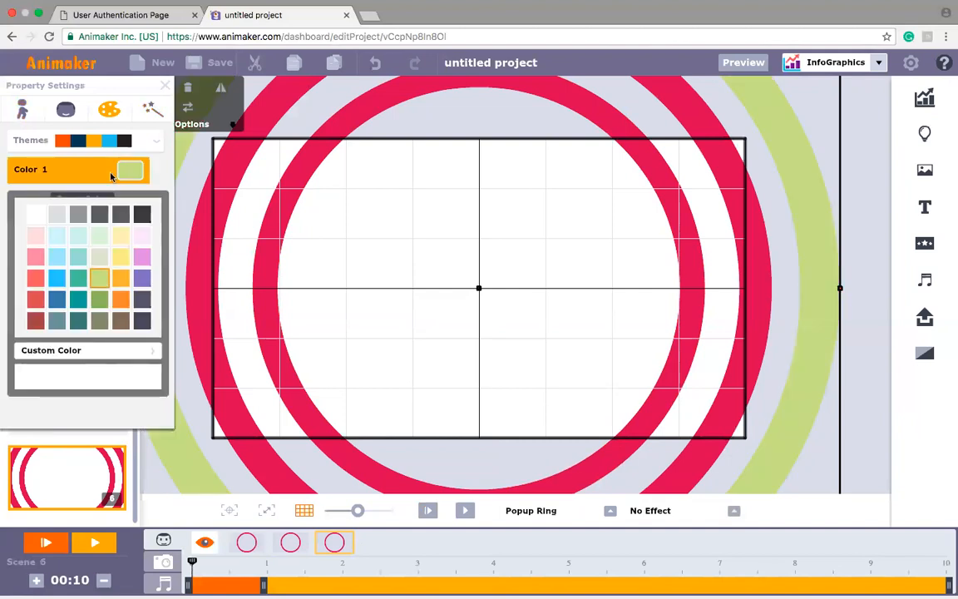
{"action": "left_click", "coordinate": [163, 87]}
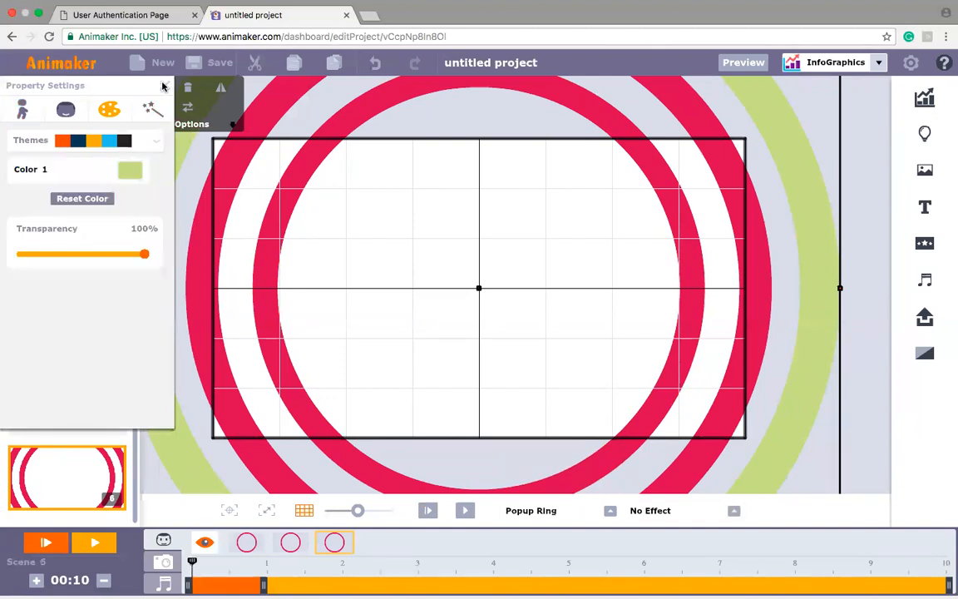
Step: Change the middle ring's colour to light yellow and close its property settings
{"action": "left_click", "coordinate": [210, 235]}
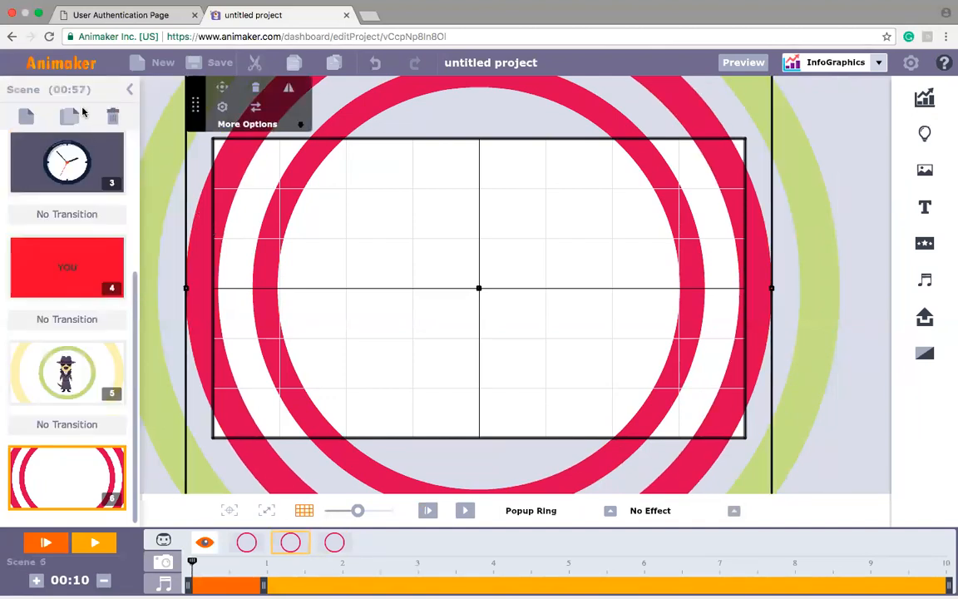
{"action": "left_click", "coordinate": [222, 107]}
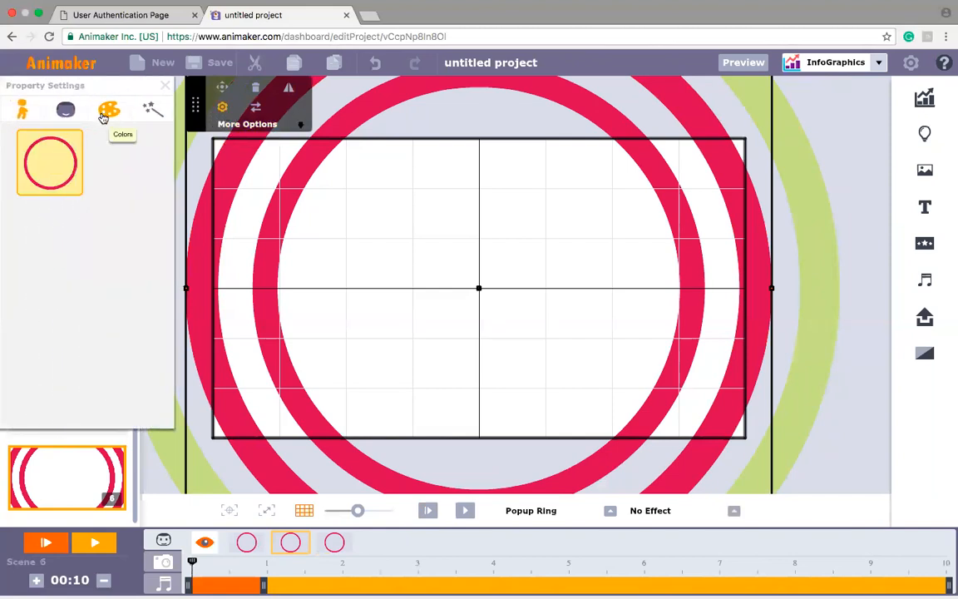
{"action": "left_click", "coordinate": [106, 111]}
{"action": "left_click", "coordinate": [131, 169]}
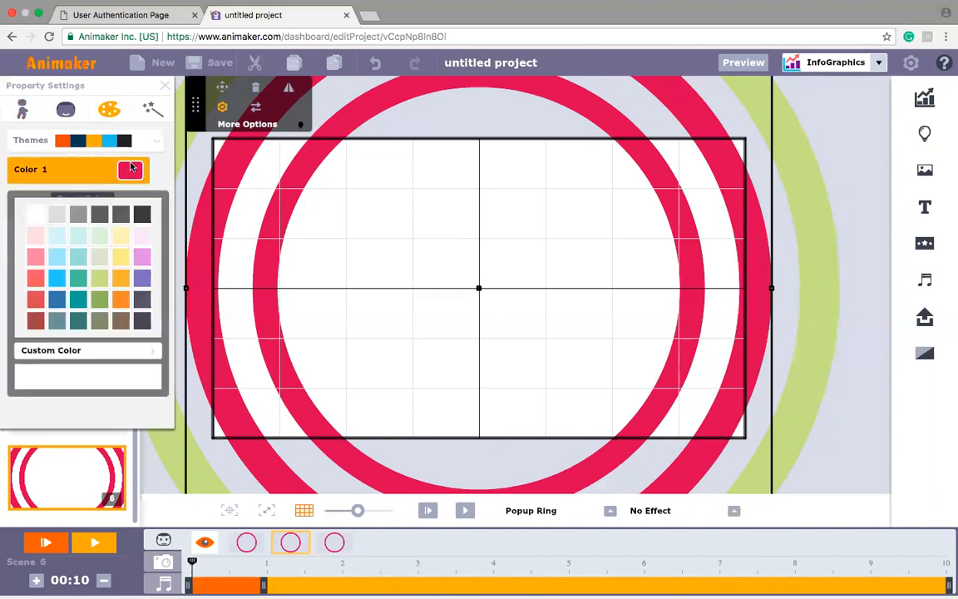
{"action": "left_click", "coordinate": [121, 256]}
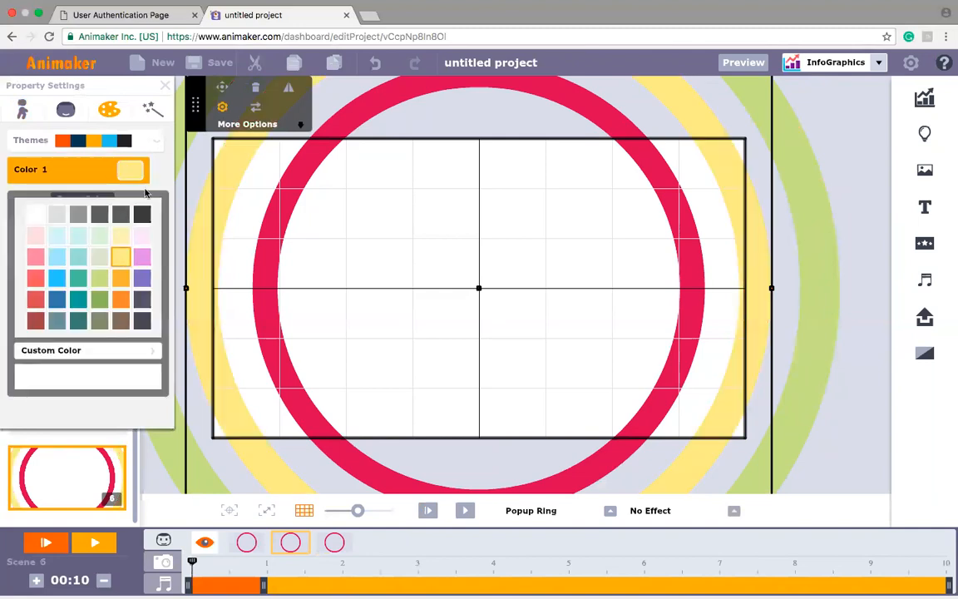
{"action": "left_click", "coordinate": [165, 88]}
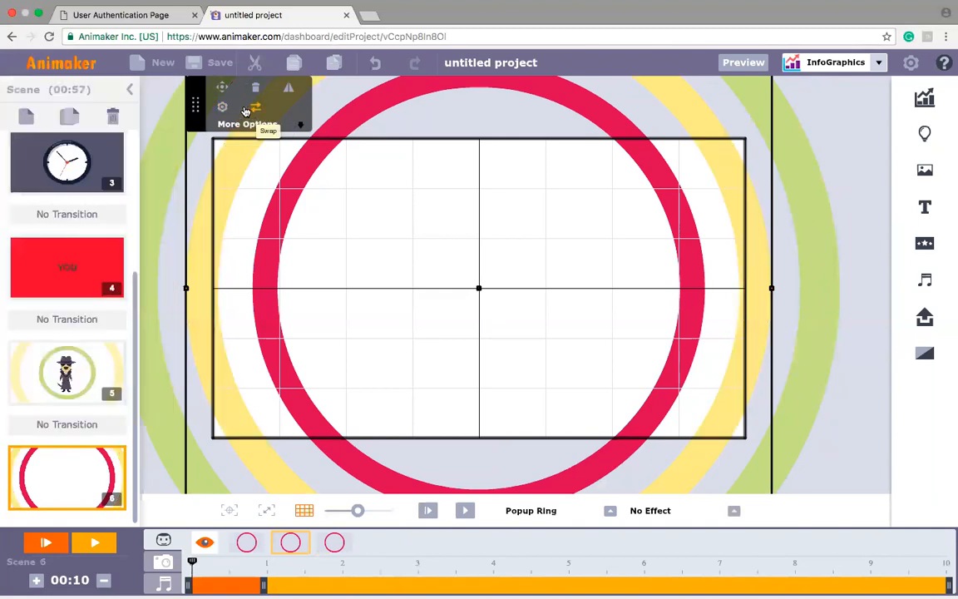
Step: Change the innermost ring's colour to dark brownish red
{"action": "left_click", "coordinate": [297, 179]}
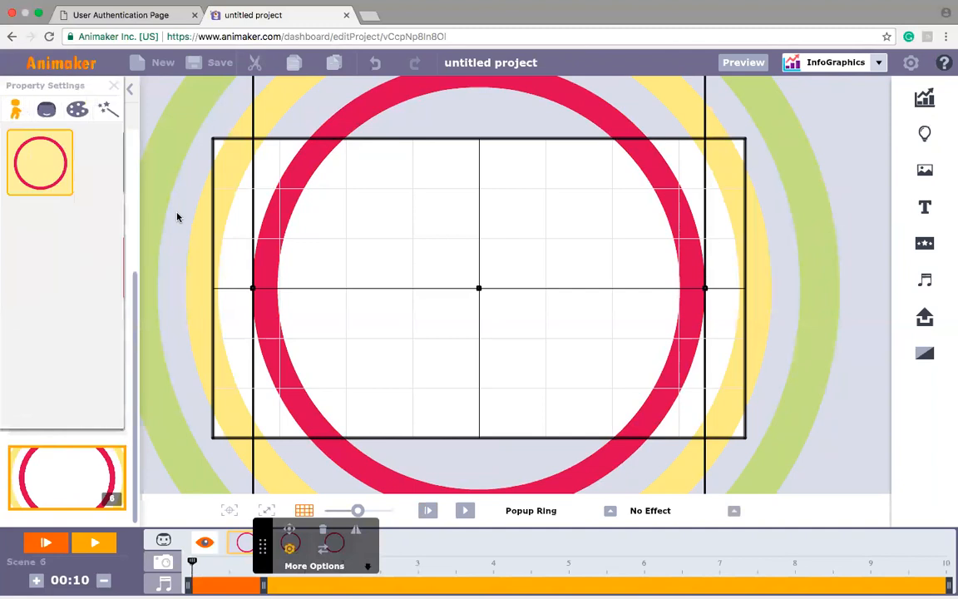
{"action": "left_click", "coordinate": [106, 109]}
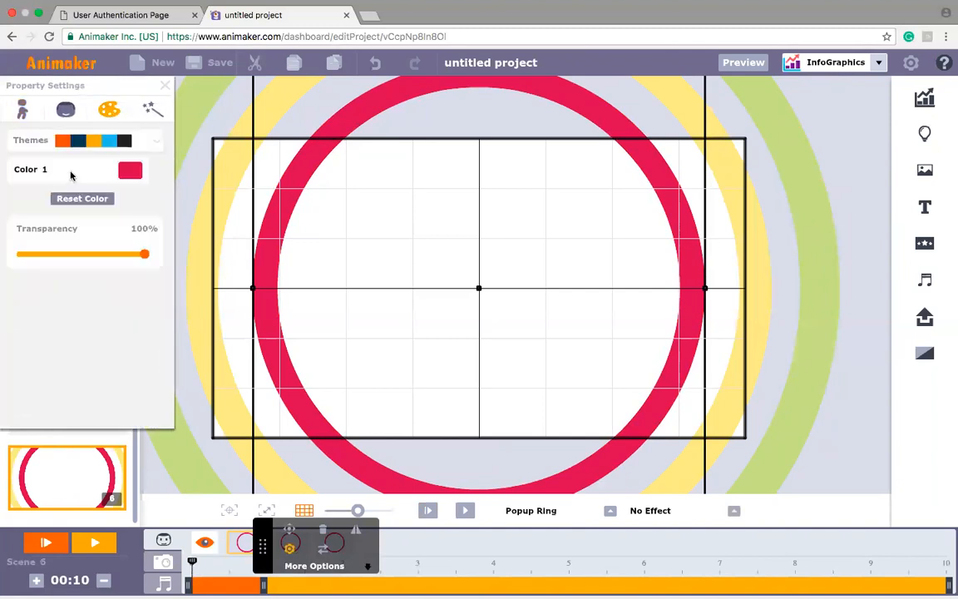
{"action": "left_click", "coordinate": [125, 170]}
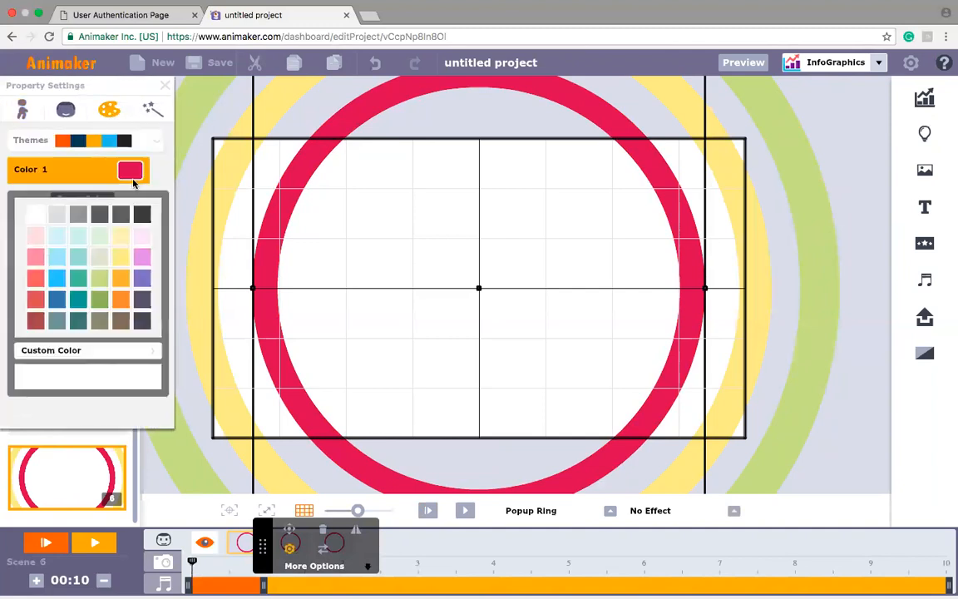
{"action": "left_click", "coordinate": [36, 302]}
{"action": "left_click", "coordinate": [35, 326]}
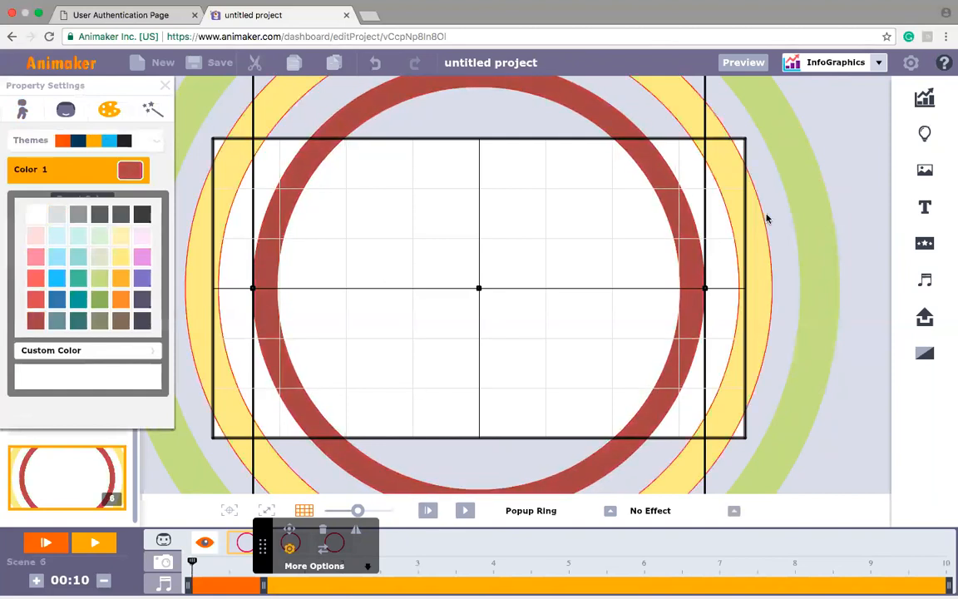
Step: Switch the asset theme to 2D and add the dog detective character in hat and trench coat to the scene
{"action": "left_click", "coordinate": [877, 73]}
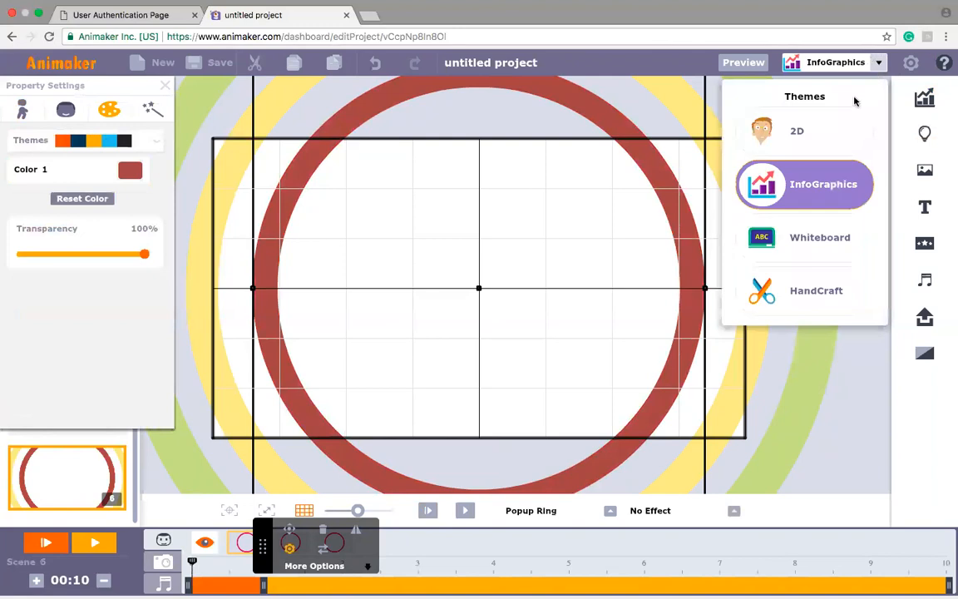
{"action": "left_click", "coordinate": [838, 127]}
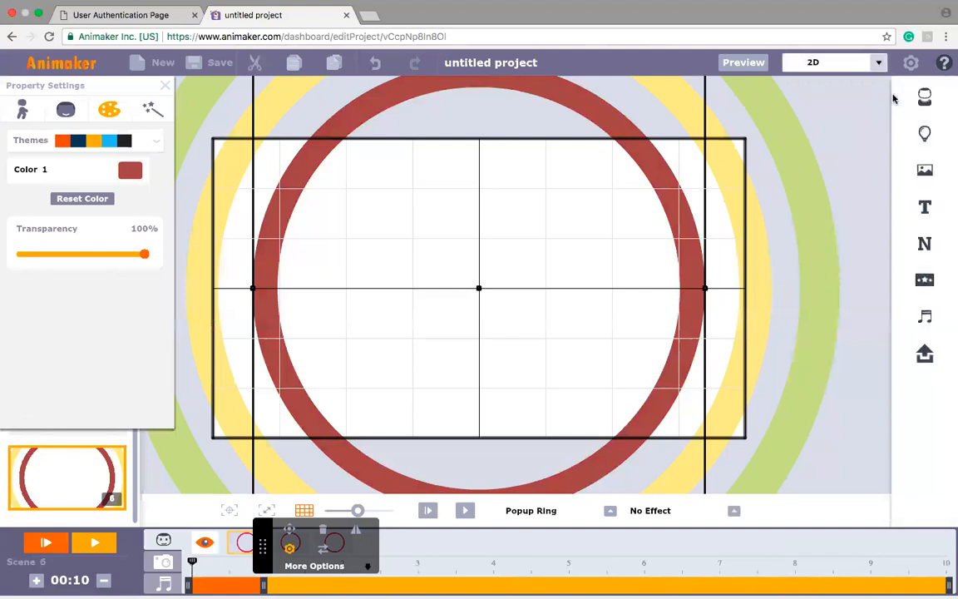
{"action": "left_click", "coordinate": [922, 101]}
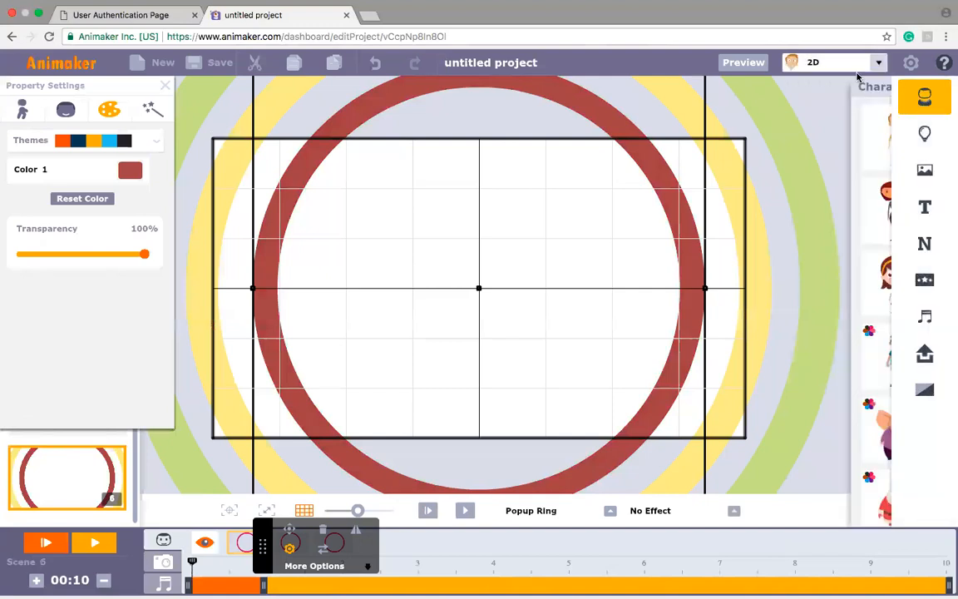
{"action": "left_click_drag", "start_coordinate": [802, 128], "coordinate": [823, 413]}
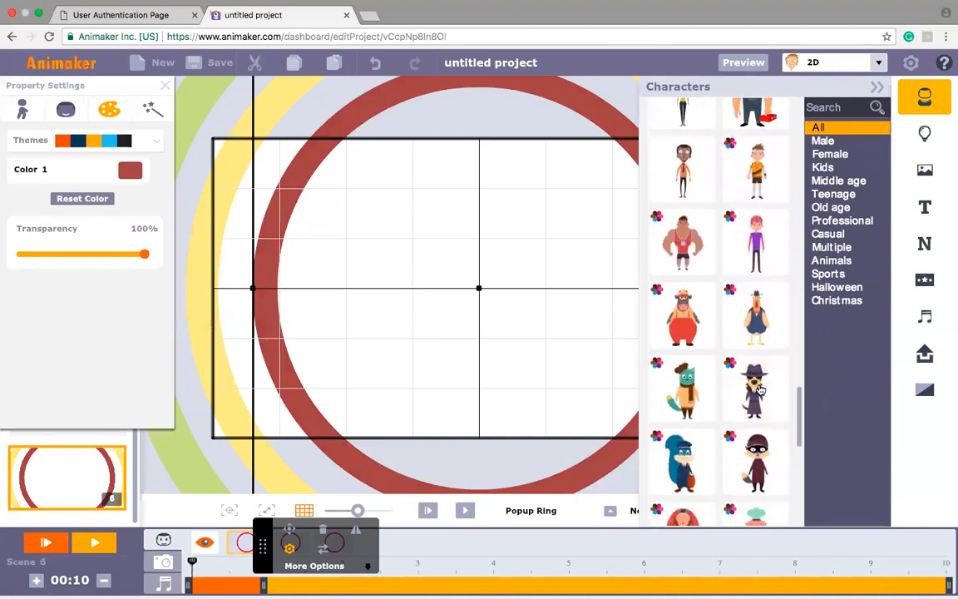
{"action": "left_click", "coordinate": [759, 389]}
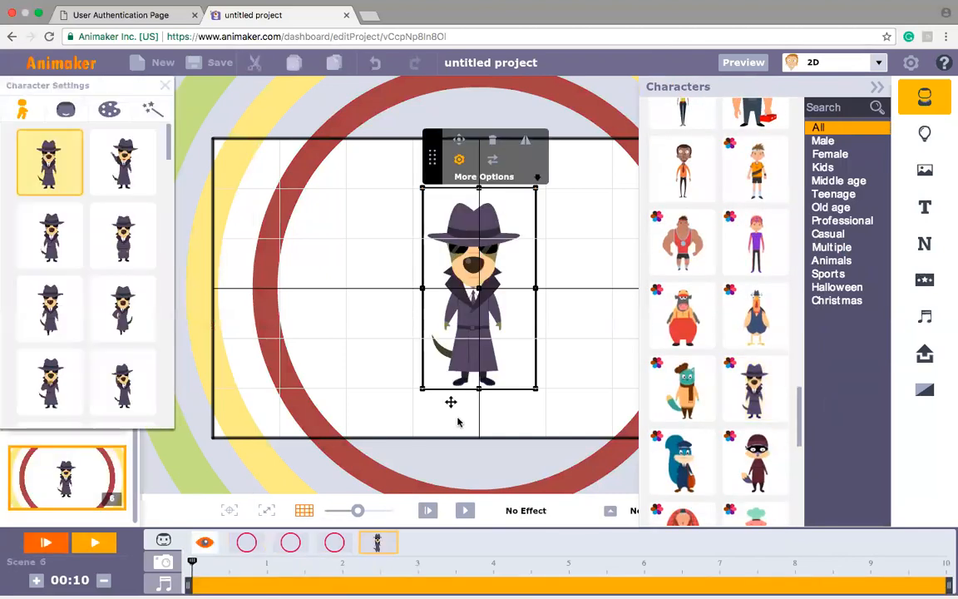
Step: Apply the Popup Ring enter effect to the detective character and play the scene
{"action": "left_click", "coordinate": [611, 512]}
{"action": "scroll", "coordinate": [617, 428], "scroll_direction": "down", "scroll_amount": 5}
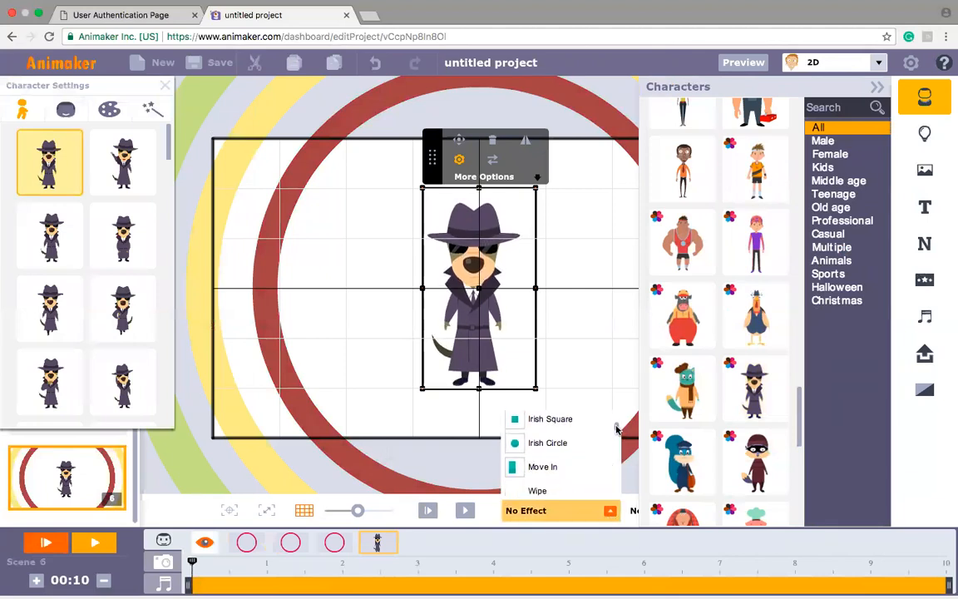
{"action": "scroll", "coordinate": [616, 440], "scroll_direction": "down", "scroll_amount": 3}
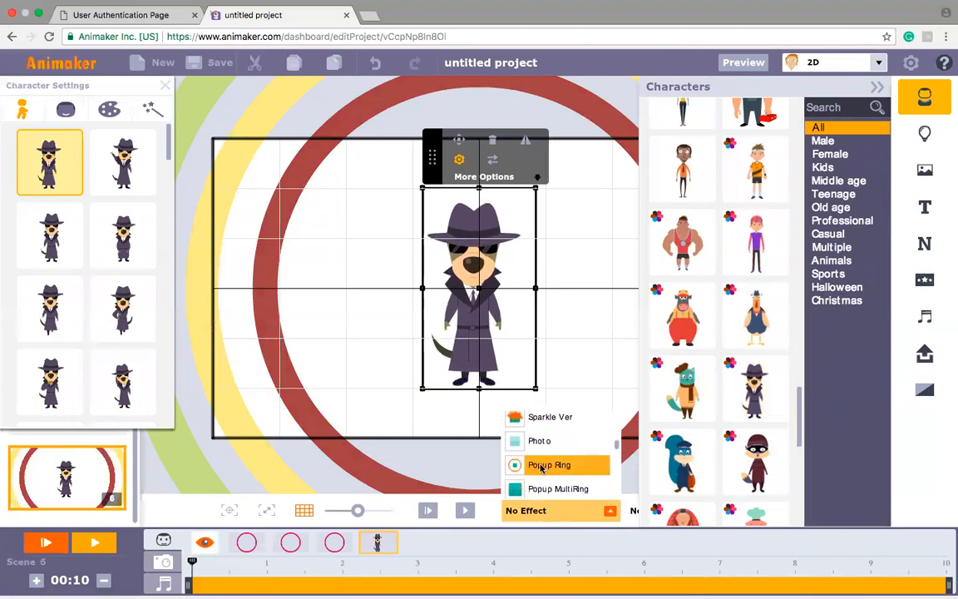
{"action": "left_click", "coordinate": [541, 465]}
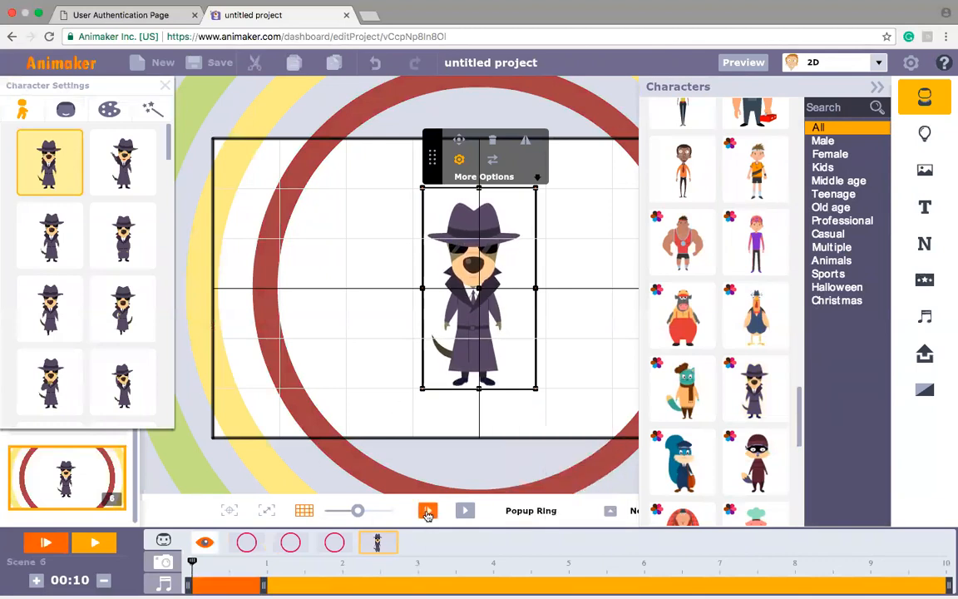
{"action": "left_click", "coordinate": [427, 513]}
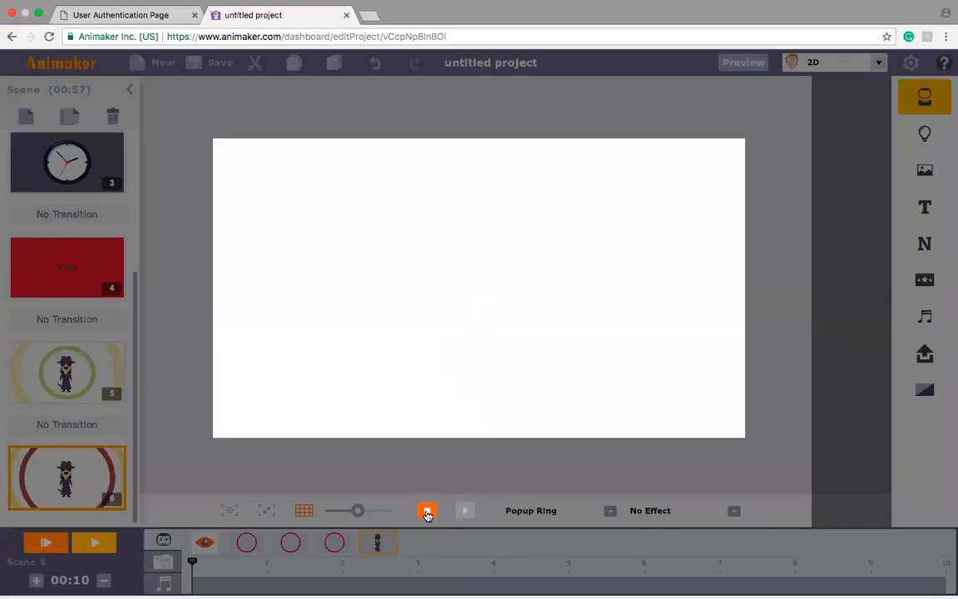
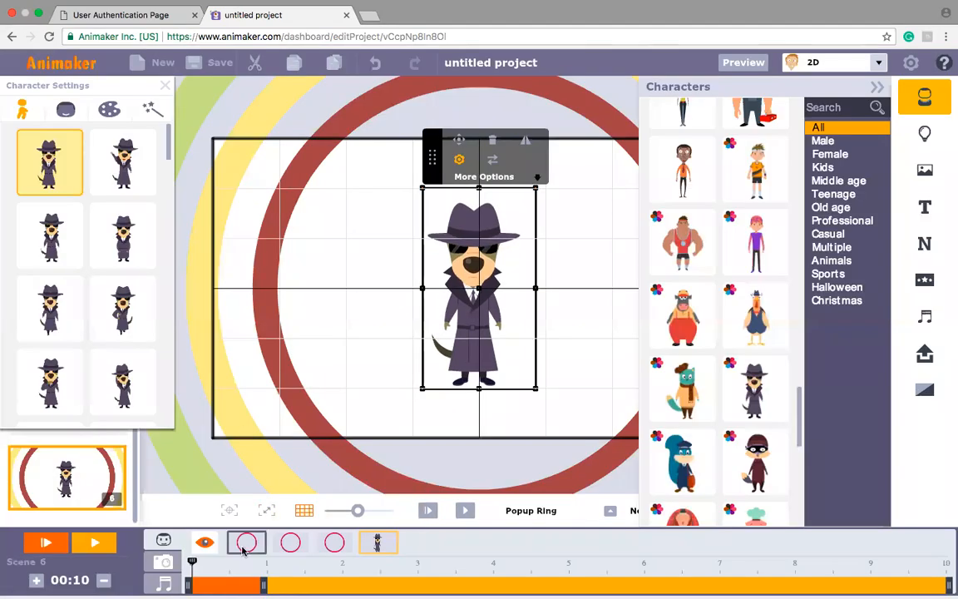
Step: Delay the innermost ring's entrance on the timeline so it starts at about 0.6 seconds
{"action": "left_click", "coordinate": [244, 546]}
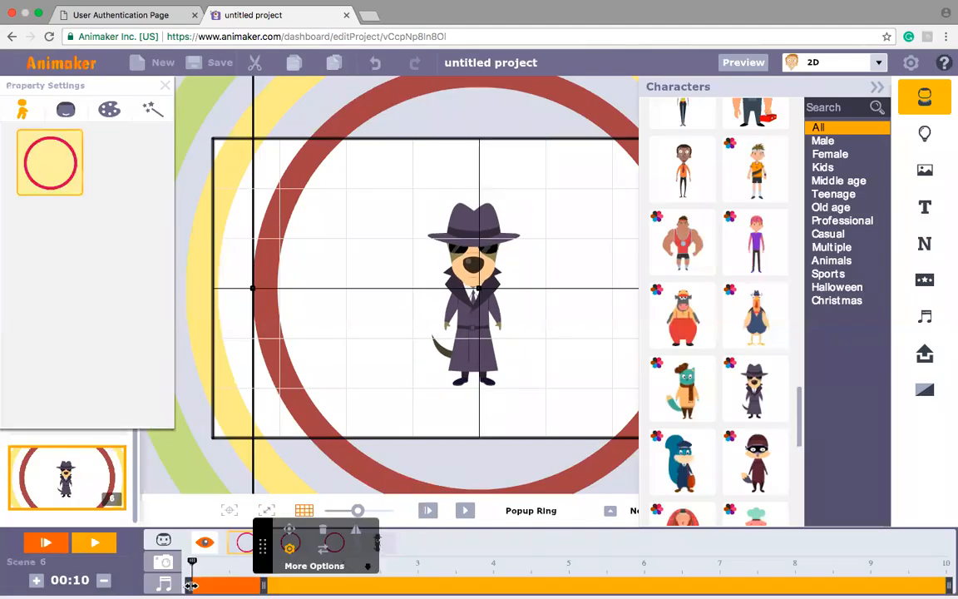
{"action": "left_click_drag", "start_coordinate": [191, 586], "coordinate": [259, 587]}
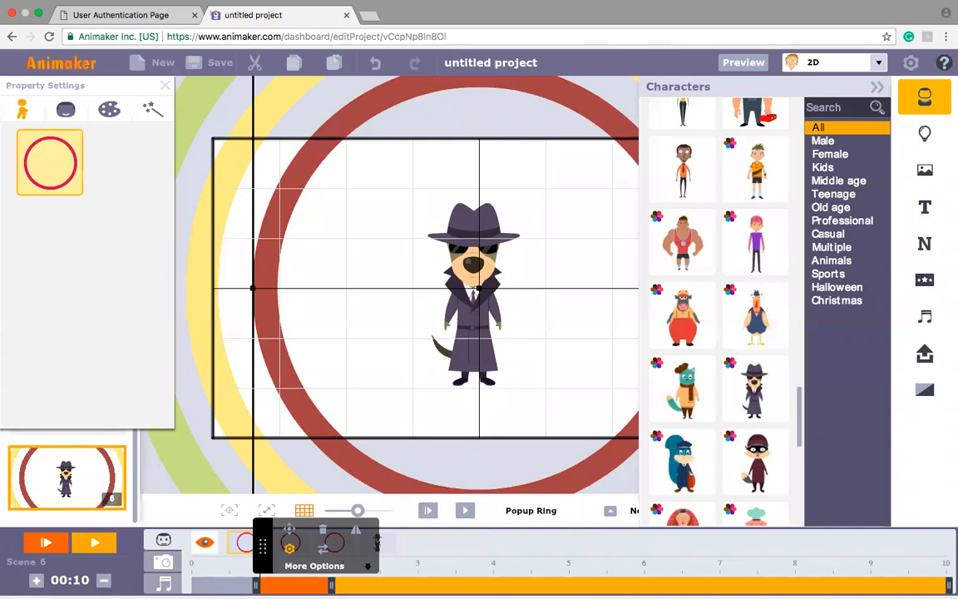
{"action": "left_click_drag", "start_coordinate": [258, 586], "coordinate": [235, 587]}
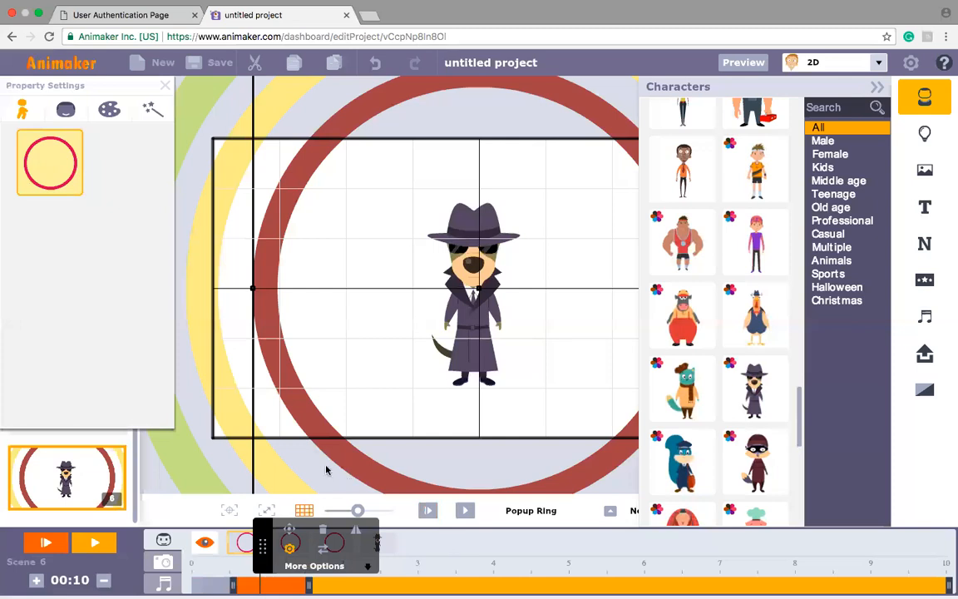
Step: Delay the middle yellow ring's entrance on the timeline so it starts at about 0.5 seconds
{"action": "left_click", "coordinate": [230, 408]}
{"action": "left_click_drag", "start_coordinate": [229, 407], "coordinate": [172, 449]}
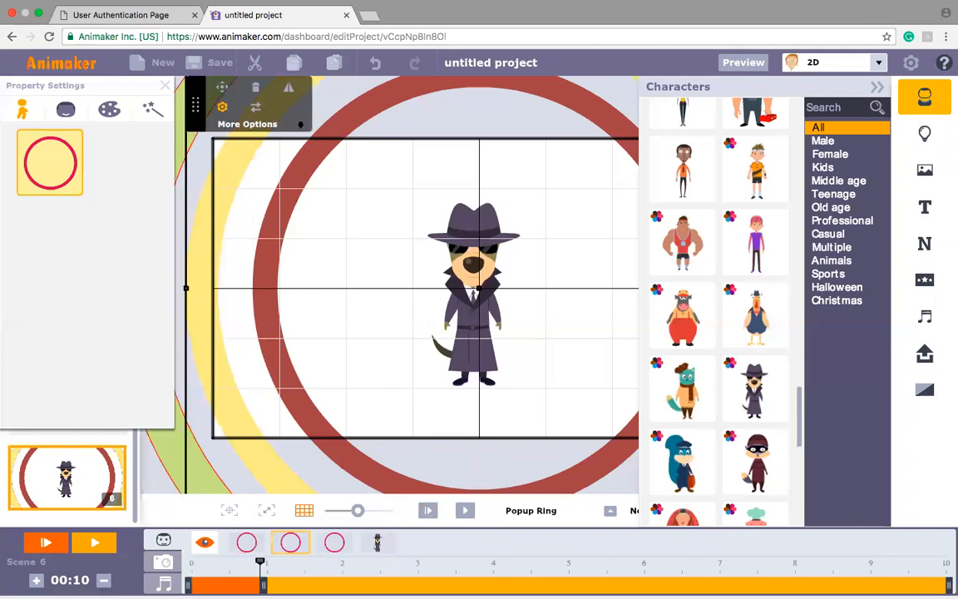
{"action": "left_click", "coordinate": [171, 444]}
{"action": "left_click_drag", "start_coordinate": [172, 444], "coordinate": [223, 418]}
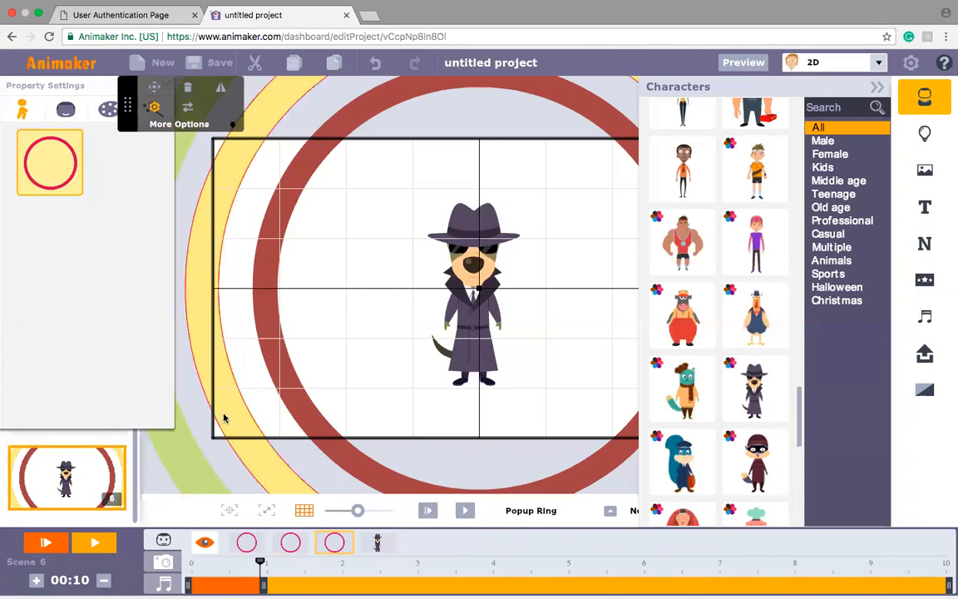
{"action": "left_click", "coordinate": [223, 417]}
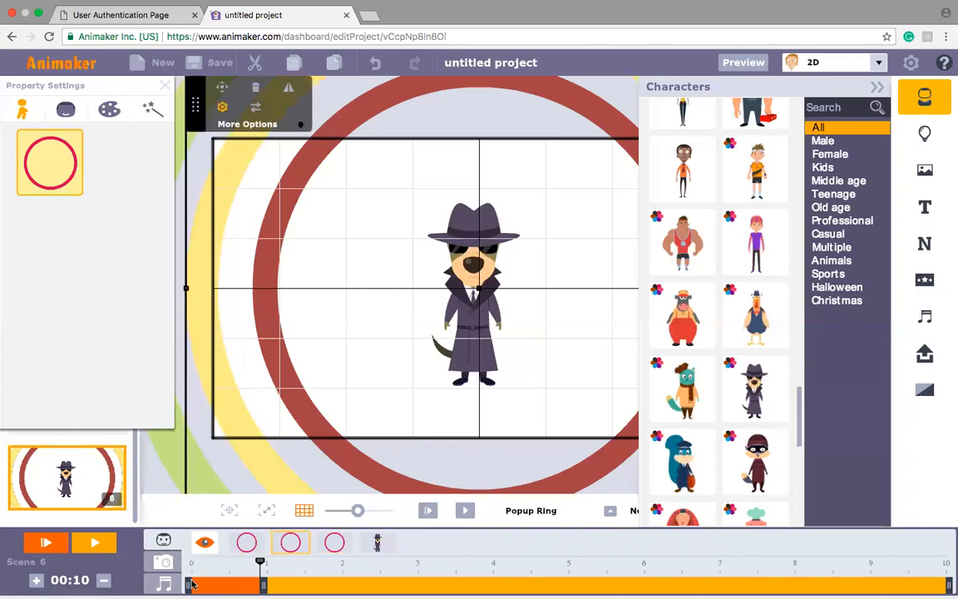
{"action": "left_click_drag", "start_coordinate": [190, 585], "coordinate": [229, 585]}
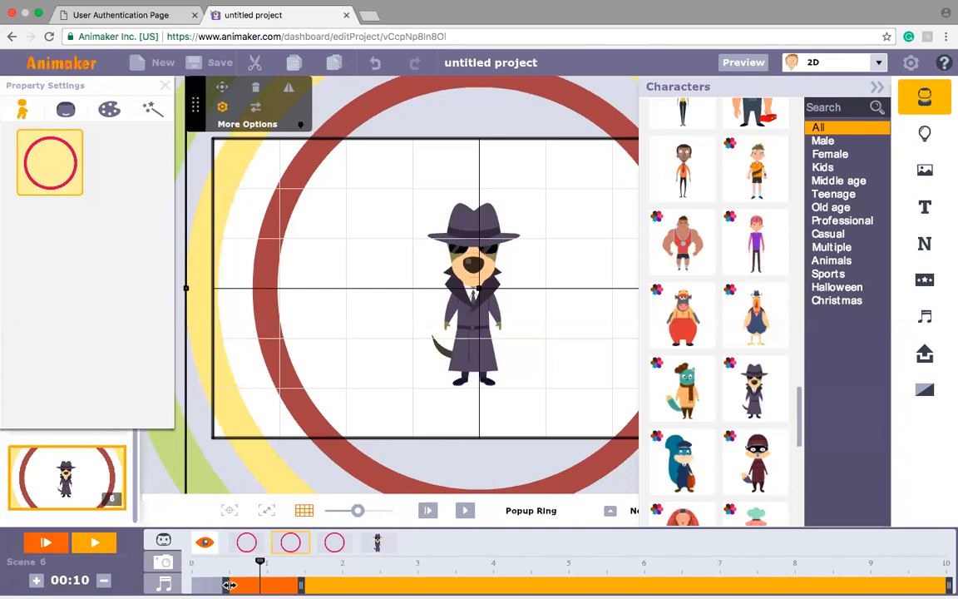
Step: Delay the entrances of the outermost green ring to about 1 second and the detective character to about 1.6 seconds
{"action": "left_click", "coordinate": [331, 542]}
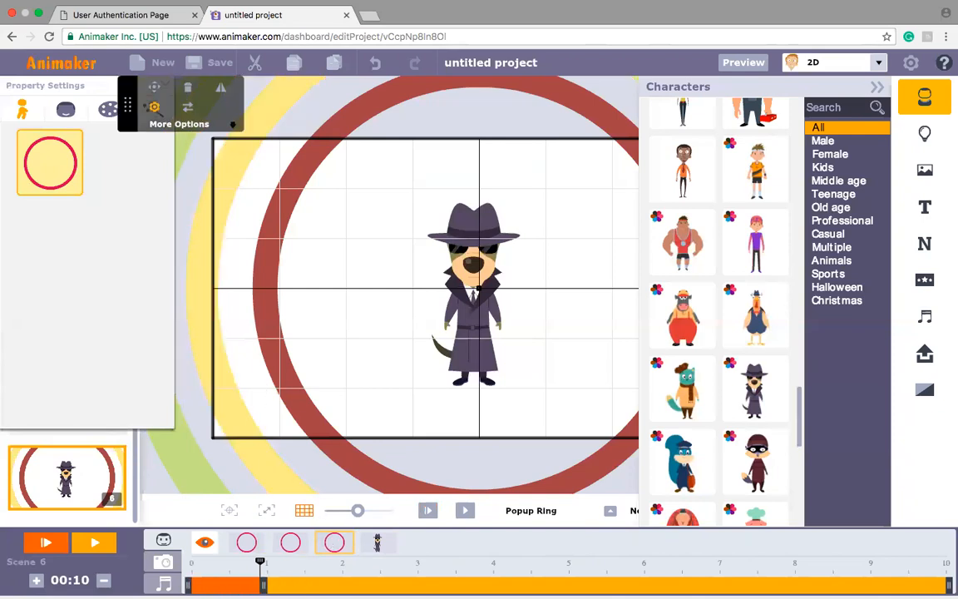
{"action": "left_click_drag", "start_coordinate": [190, 587], "coordinate": [267, 583]}
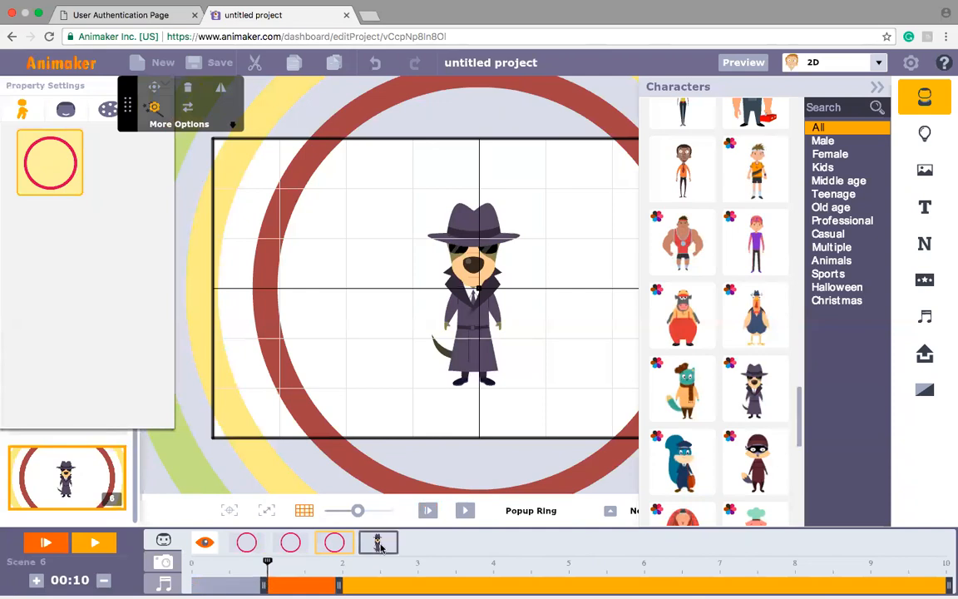
{"action": "left_click_drag", "start_coordinate": [190, 586], "coordinate": [306, 584]}
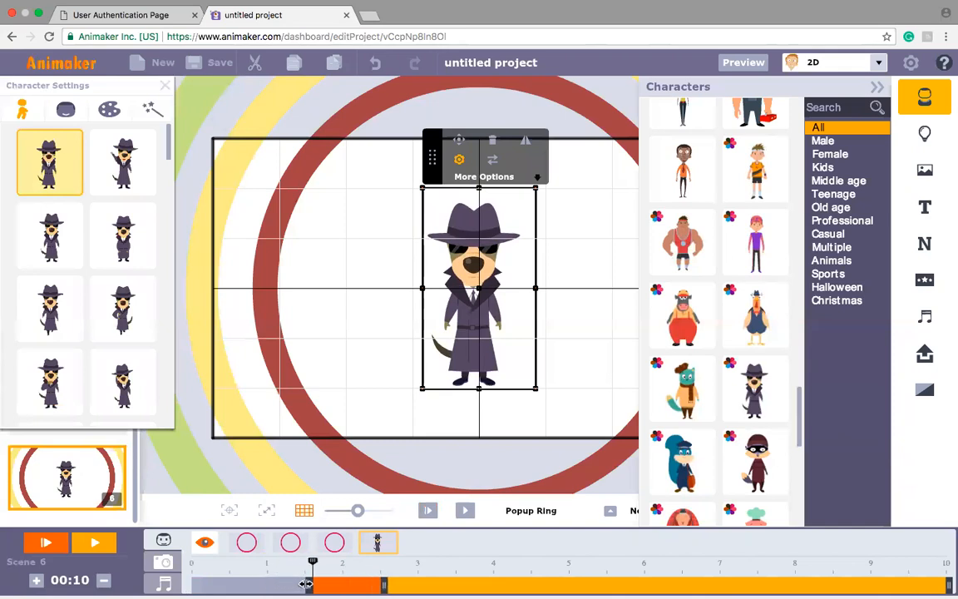
Step: Play the scene to check the staggered entrances, then stop it and close the character settings
{"action": "left_click", "coordinate": [426, 511]}
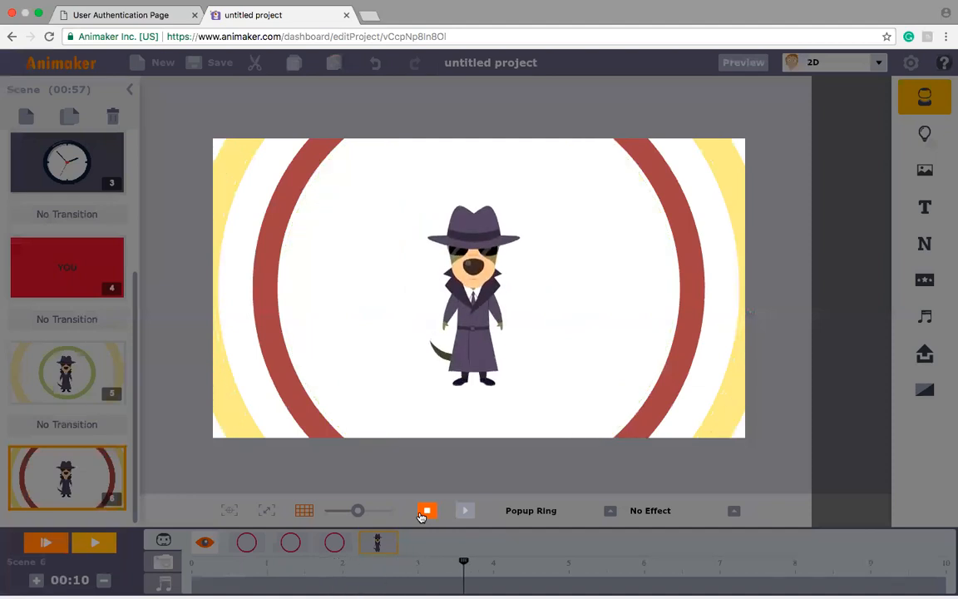
{"action": "left_click", "coordinate": [424, 512]}
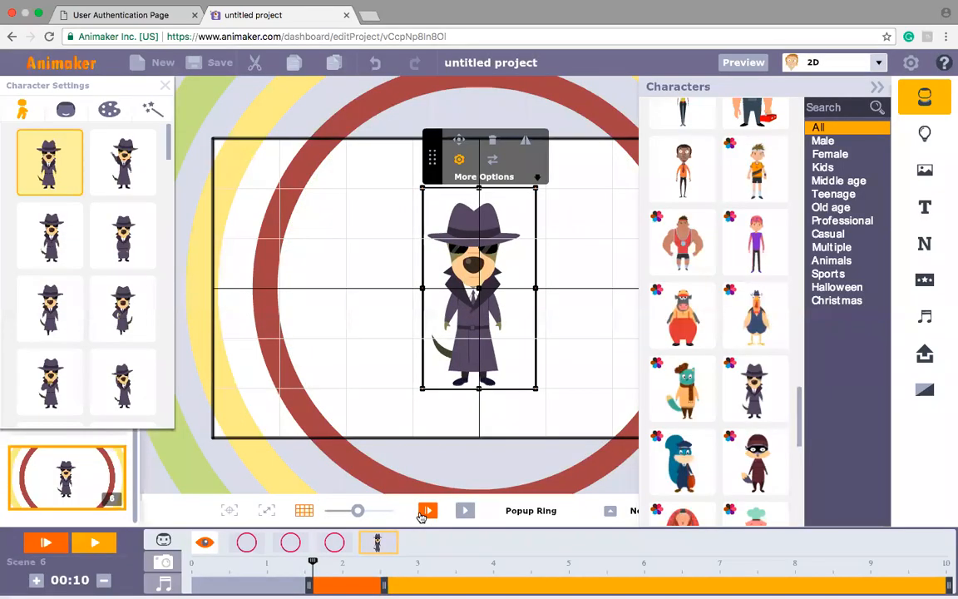
{"action": "left_click", "coordinate": [165, 88]}
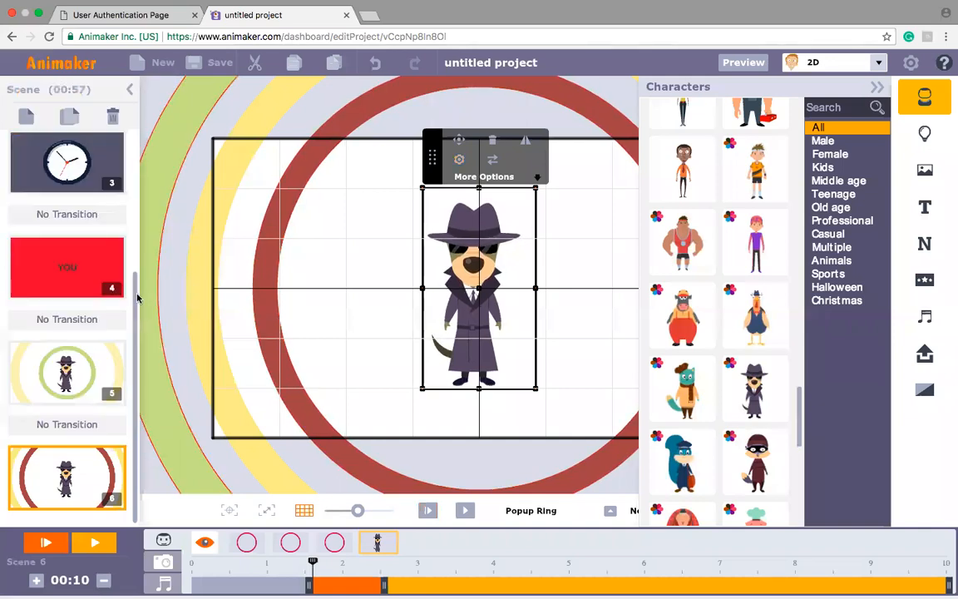
Step: Add a new blank scene directly after scene 4, the red "YOU" scene
{"action": "scroll", "coordinate": [136, 304], "scroll_direction": "up", "scroll_amount": 2}
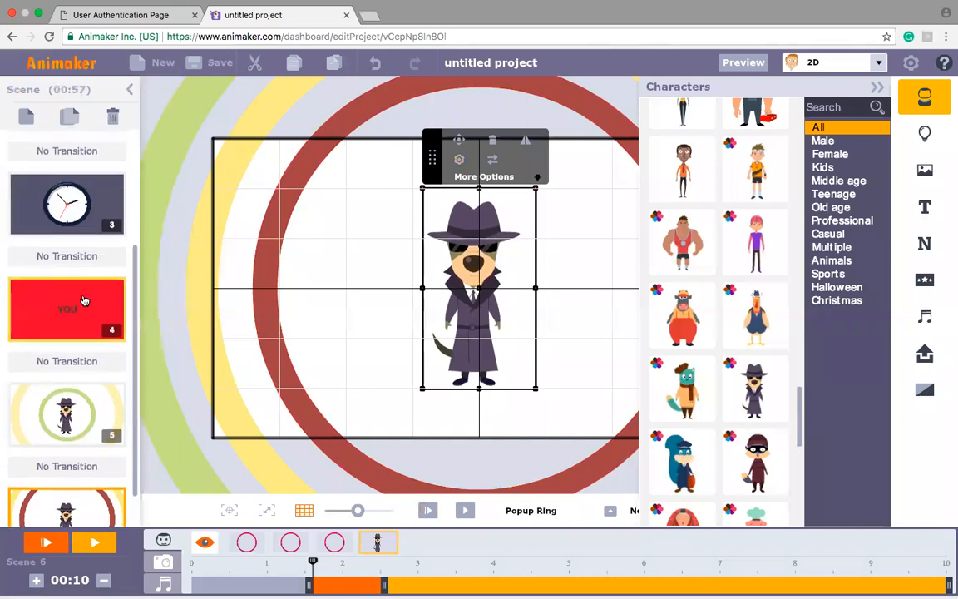
{"action": "left_click", "coordinate": [117, 306]}
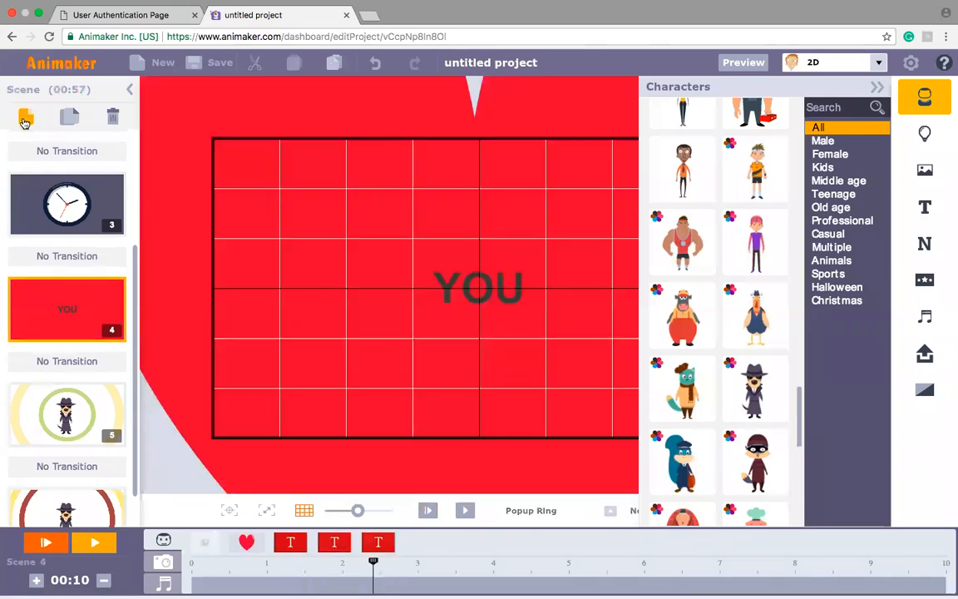
{"action": "left_click", "coordinate": [25, 119]}
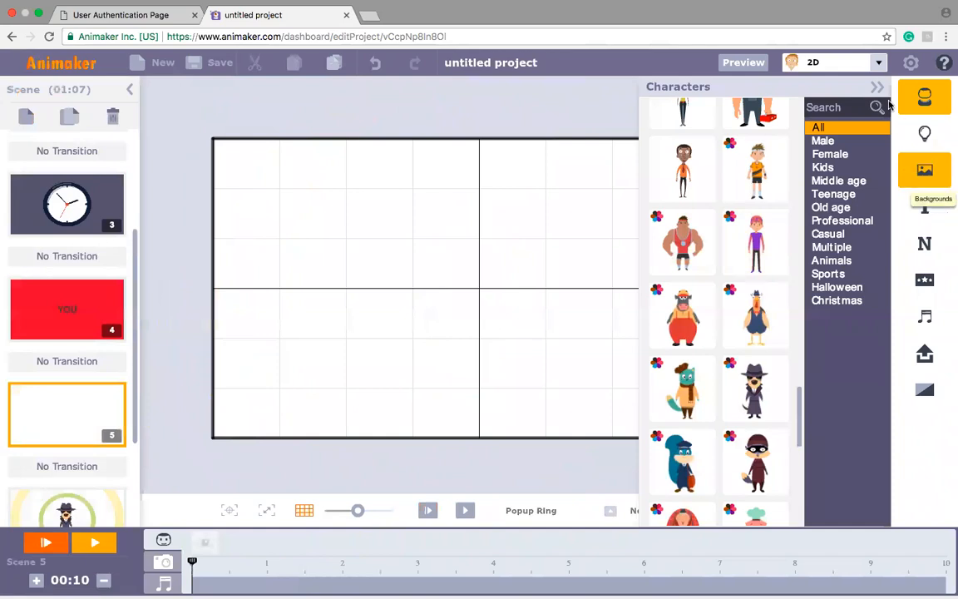
Step: Search the 2D theme's property library for "heart"
{"action": "left_click", "coordinate": [879, 65]}
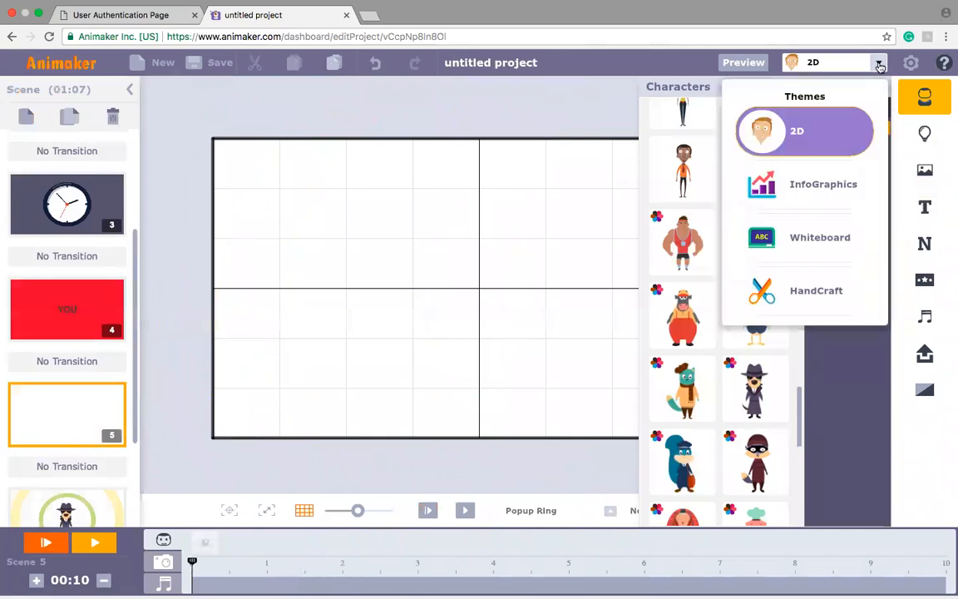
{"action": "left_click", "coordinate": [925, 133]}
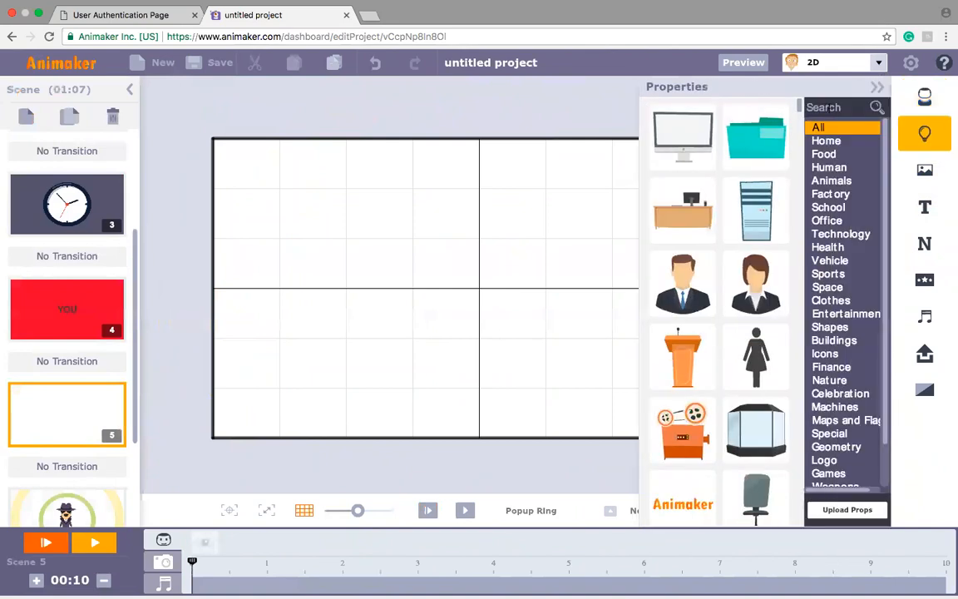
{"action": "left_click", "coordinate": [831, 107]}
{"action": "type", "text": "heart"}
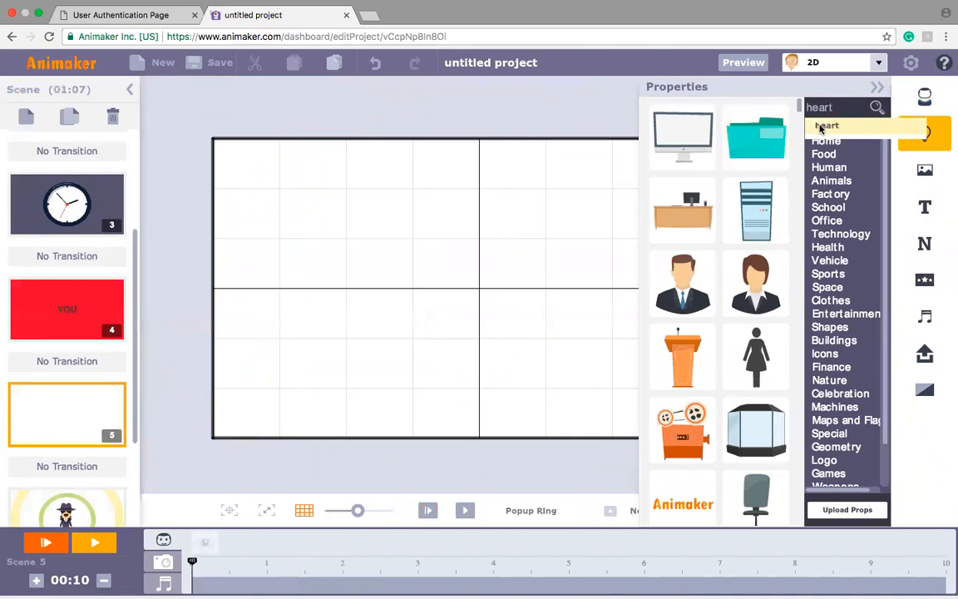
{"action": "left_click", "coordinate": [819, 125]}
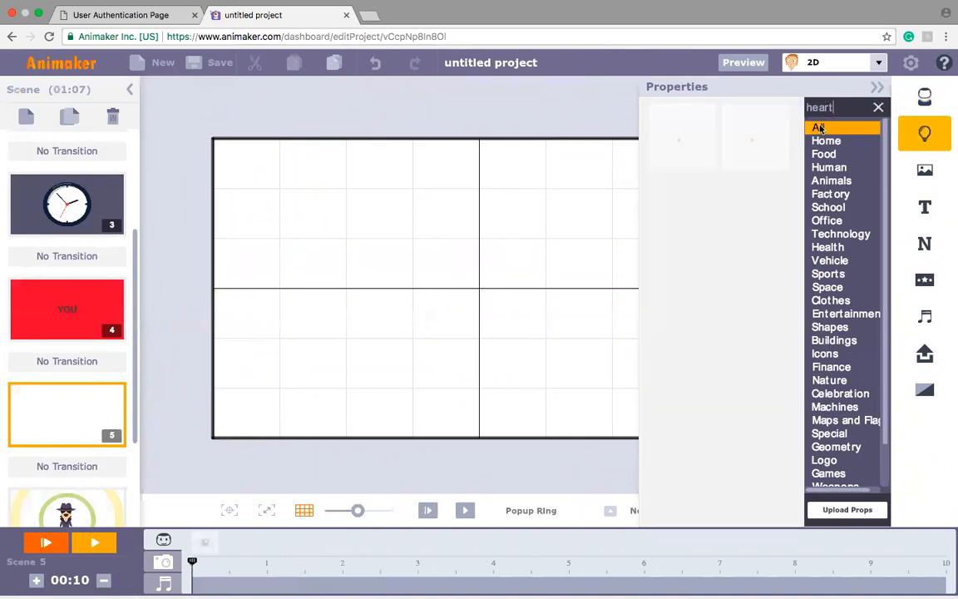
Step: Switch the asset theme to InfoGraphics, search its properties for "heart" and add the outlined heart to the blank scene
{"action": "left_click", "coordinate": [880, 65]}
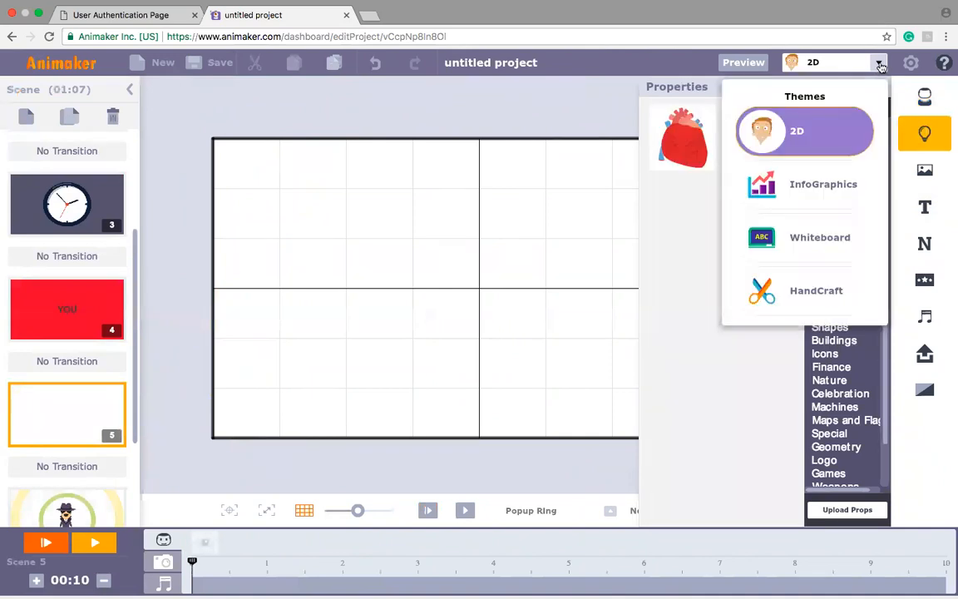
{"action": "left_click", "coordinate": [805, 194]}
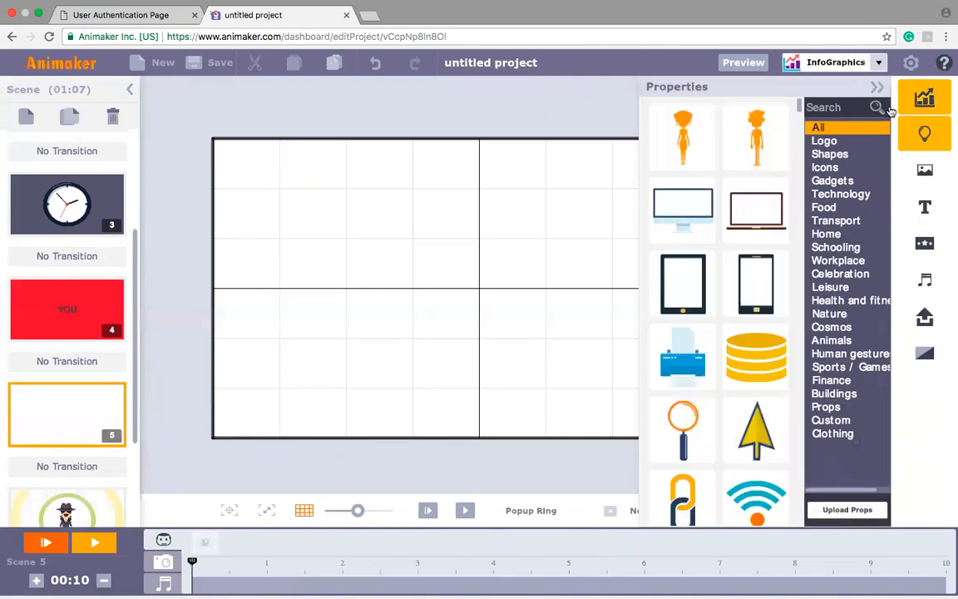
{"action": "left_click", "coordinate": [824, 108]}
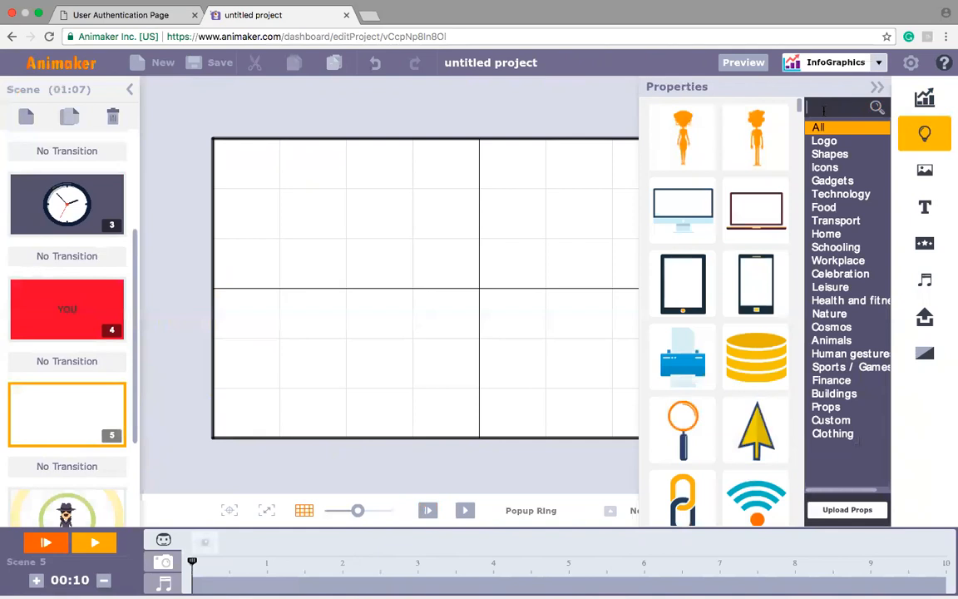
{"action": "type", "text": "heart"}
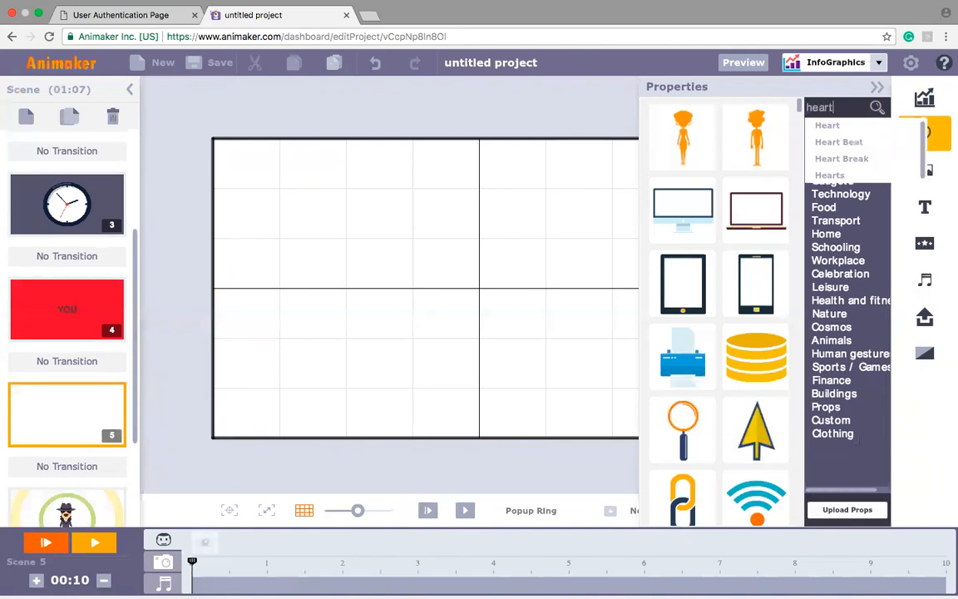
{"action": "left_click", "coordinate": [816, 127]}
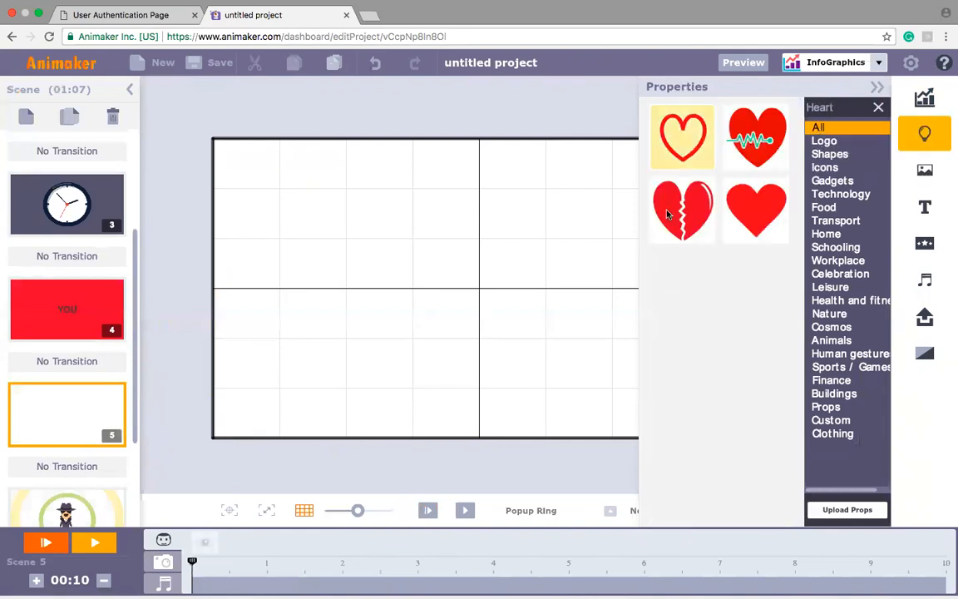
{"action": "left_click", "coordinate": [684, 141]}
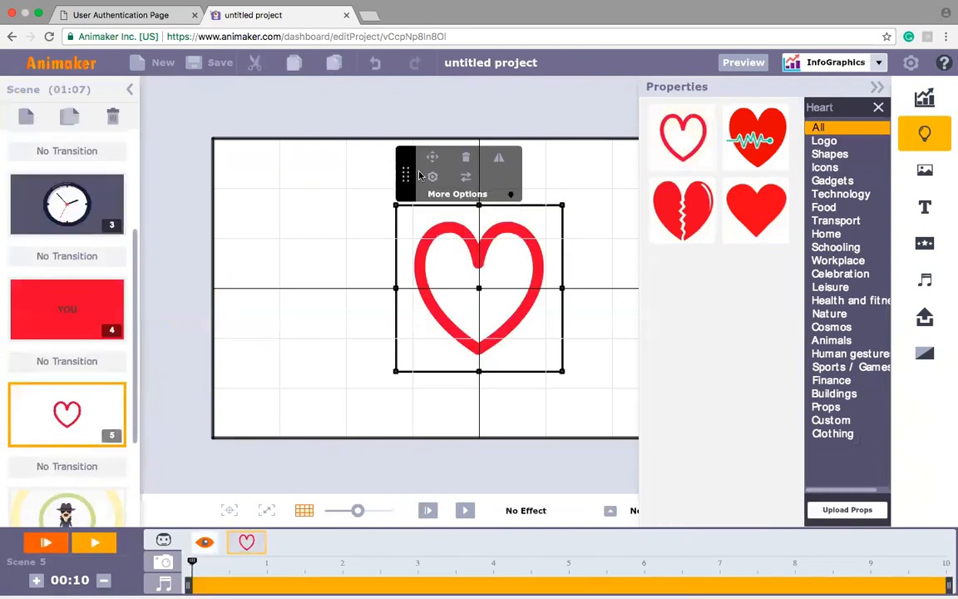
Step: Change the heart to the filled Heart 2 style and apply its second expression variant
{"action": "left_click", "coordinate": [432, 176]}
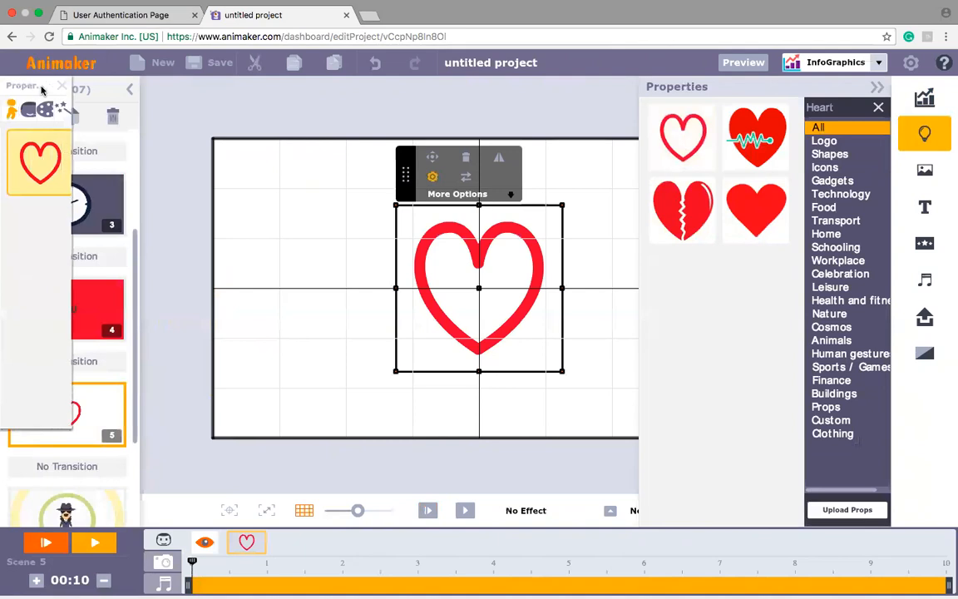
{"action": "left_click", "coordinate": [66, 112]}
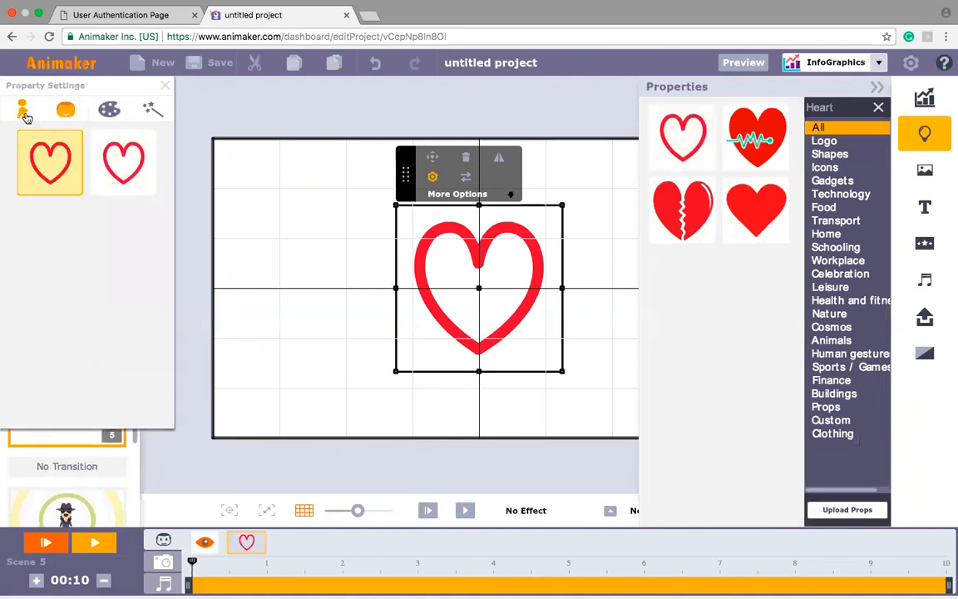
{"action": "left_click", "coordinate": [129, 183]}
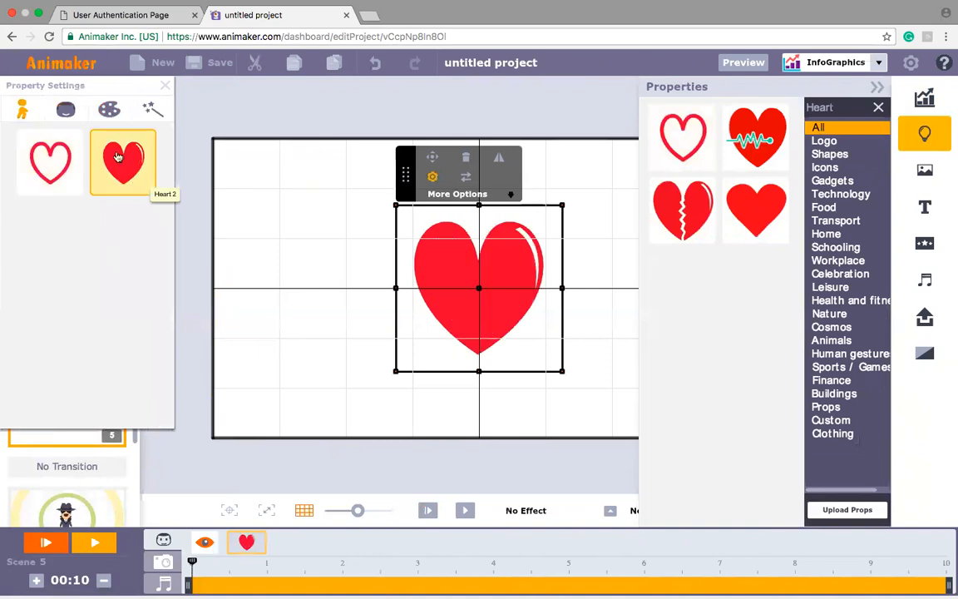
{"action": "left_click", "coordinate": [59, 112]}
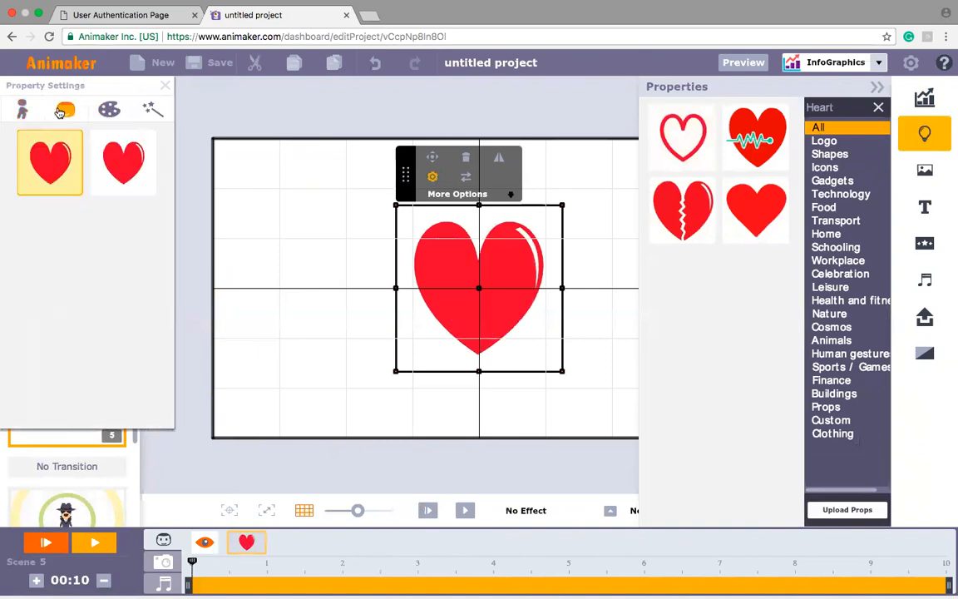
{"action": "left_click", "coordinate": [134, 162]}
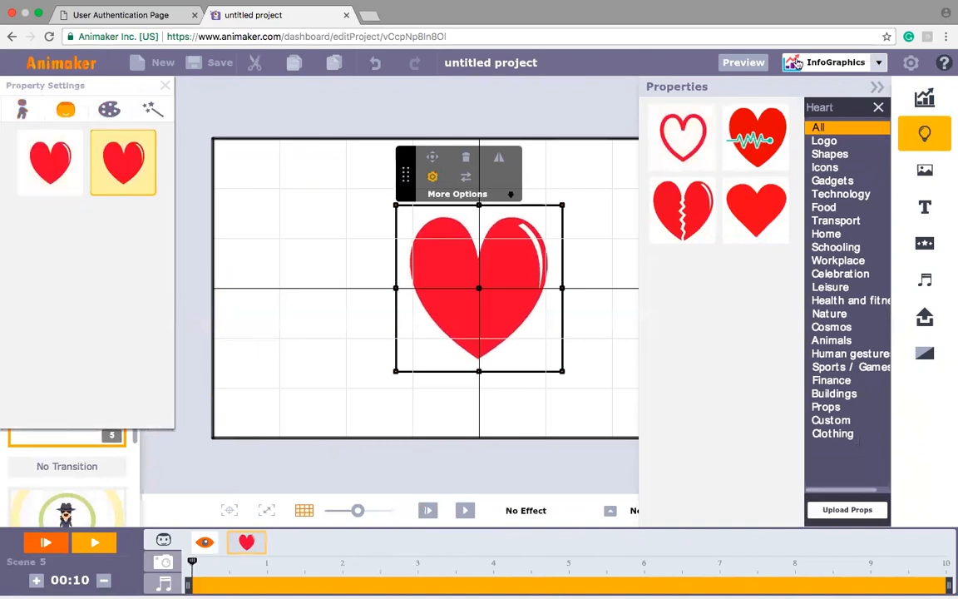
Step: Enlarge the heart until its red fill covers the entire scene frame
{"action": "left_click", "coordinate": [322, 402]}
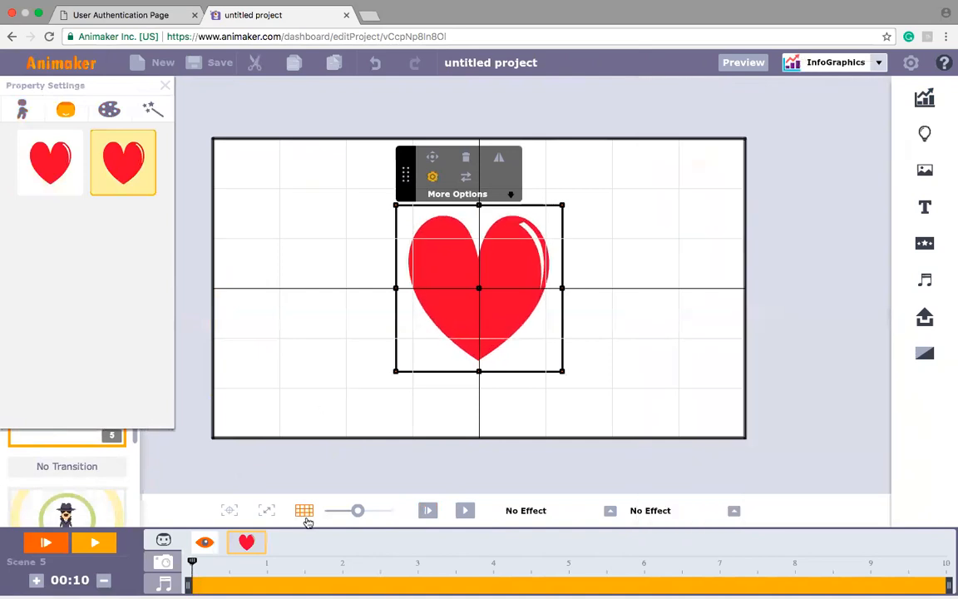
{"action": "left_click_drag", "start_coordinate": [357, 511], "coordinate": [344, 510]}
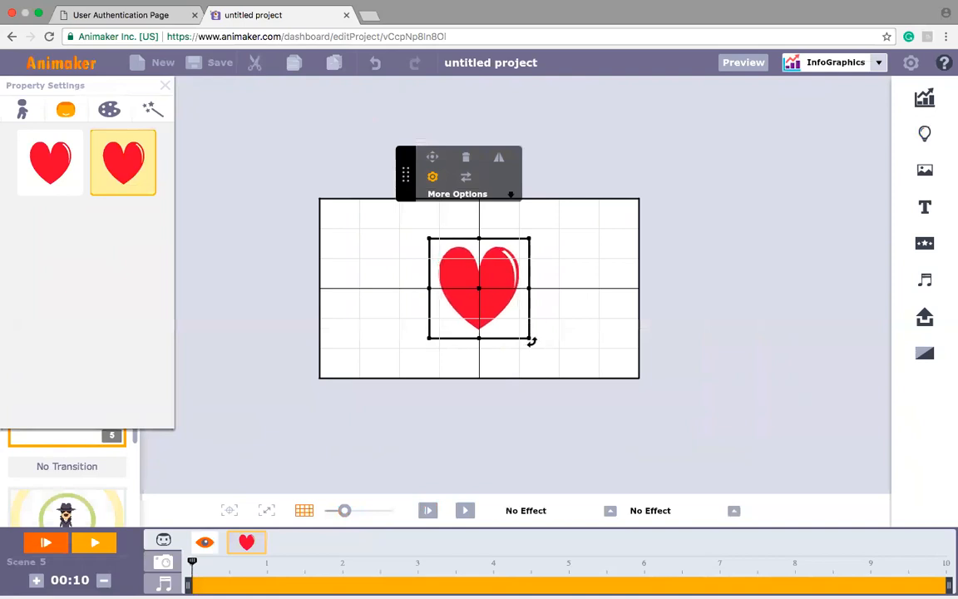
{"action": "left_click_drag", "start_coordinate": [528, 336], "coordinate": [866, 552]}
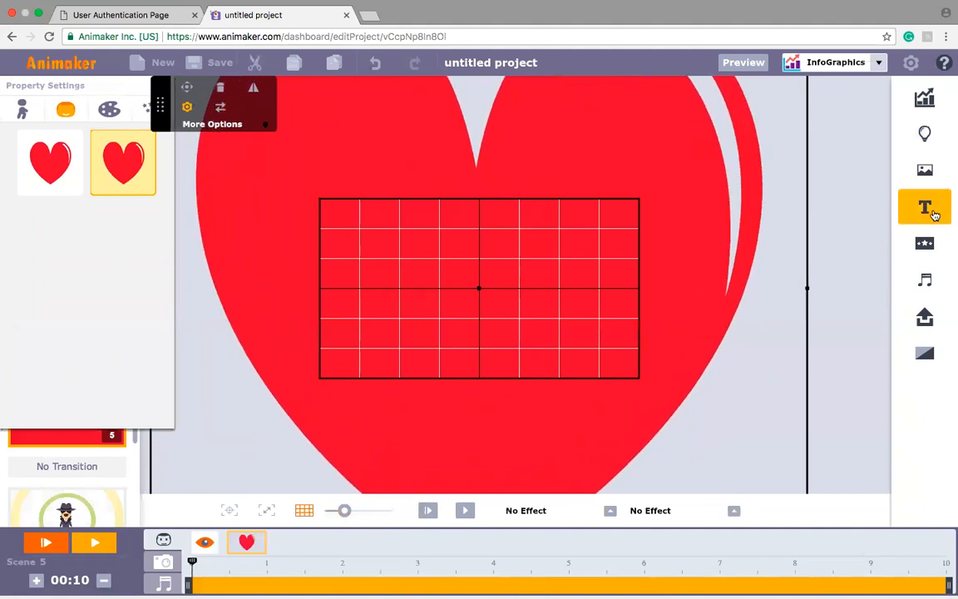
Step: Add a plain text over the heart, replace its placeholder with "I" and colour it white
{"action": "left_click", "coordinate": [939, 209]}
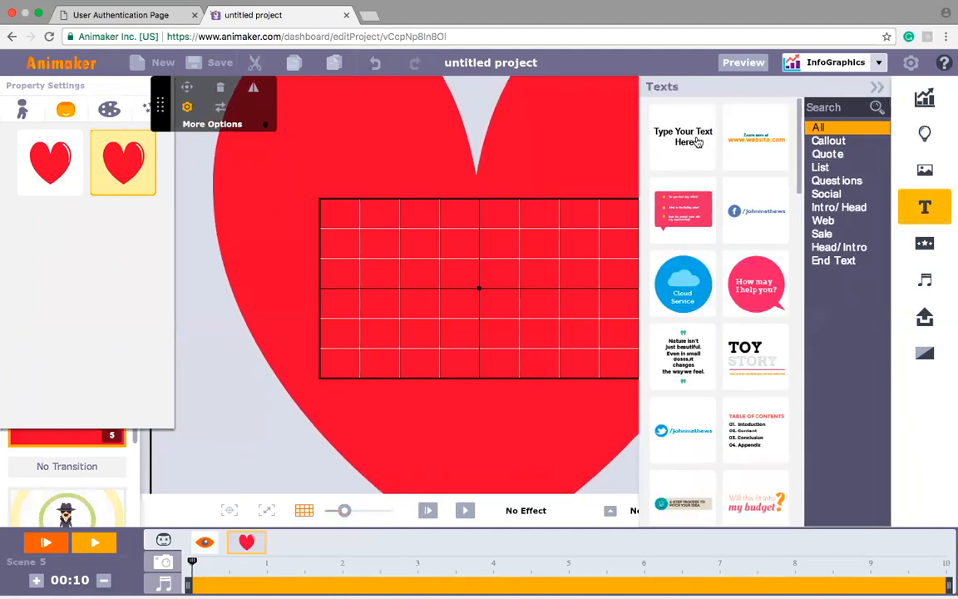
{"action": "left_click", "coordinate": [699, 142]}
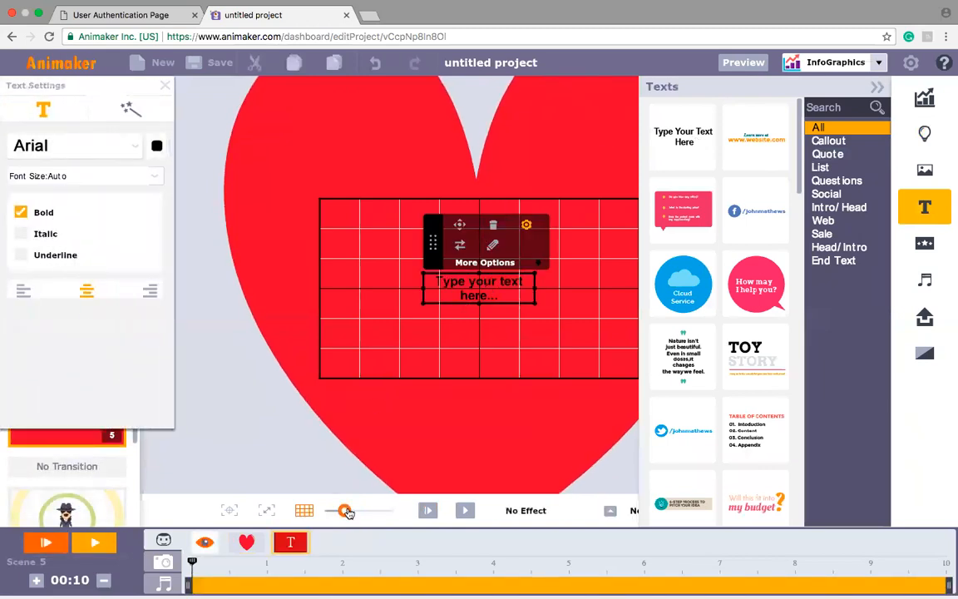
{"action": "left_click_drag", "start_coordinate": [344, 510], "coordinate": [351, 511]}
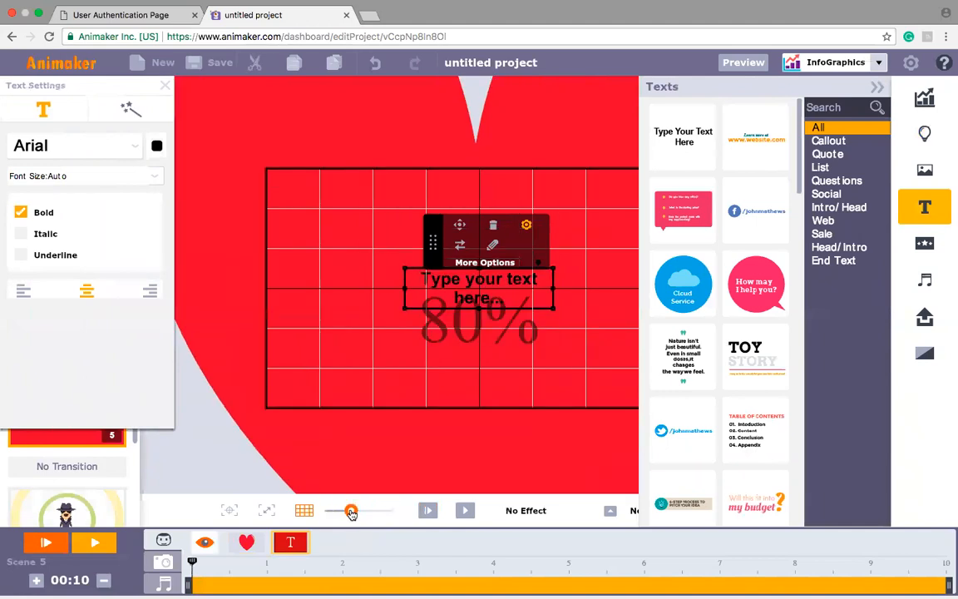
{"action": "double_click", "coordinate": [476, 291]}
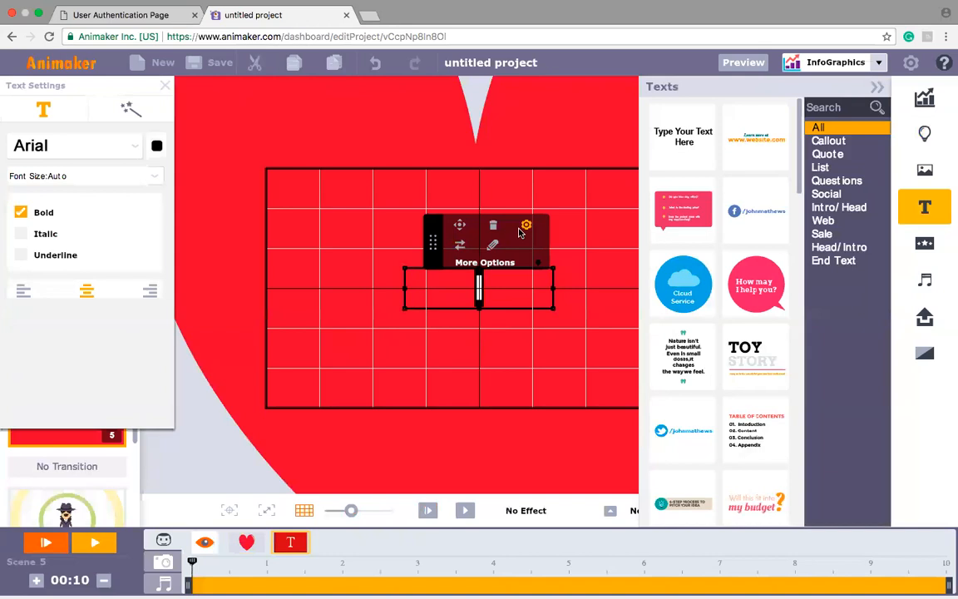
{"action": "left_click", "coordinate": [156, 146]}
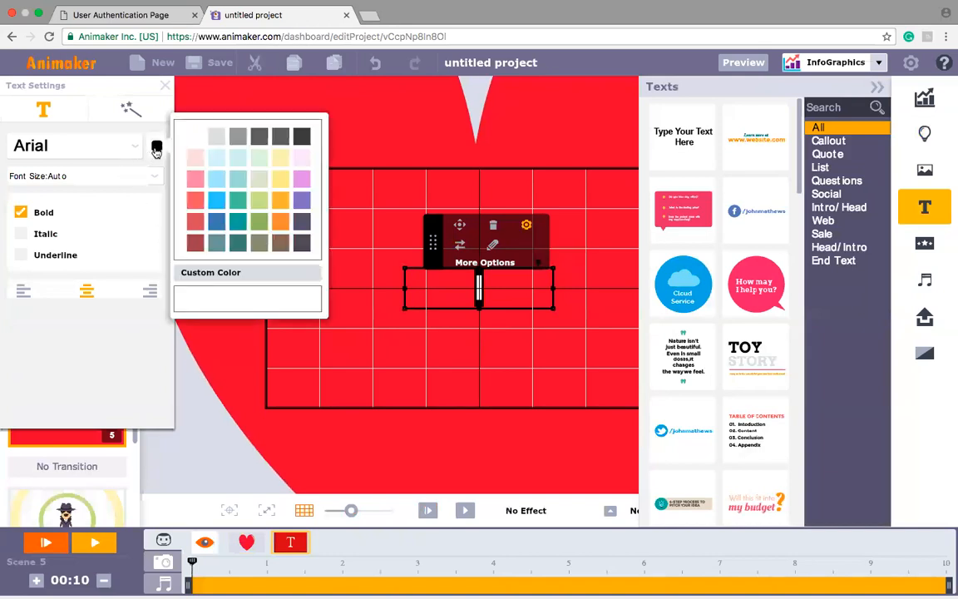
{"action": "left_click", "coordinate": [193, 137]}
Step: Apply the Enter From Left entry effect to the "I" text
{"action": "left_click", "coordinate": [297, 543]}
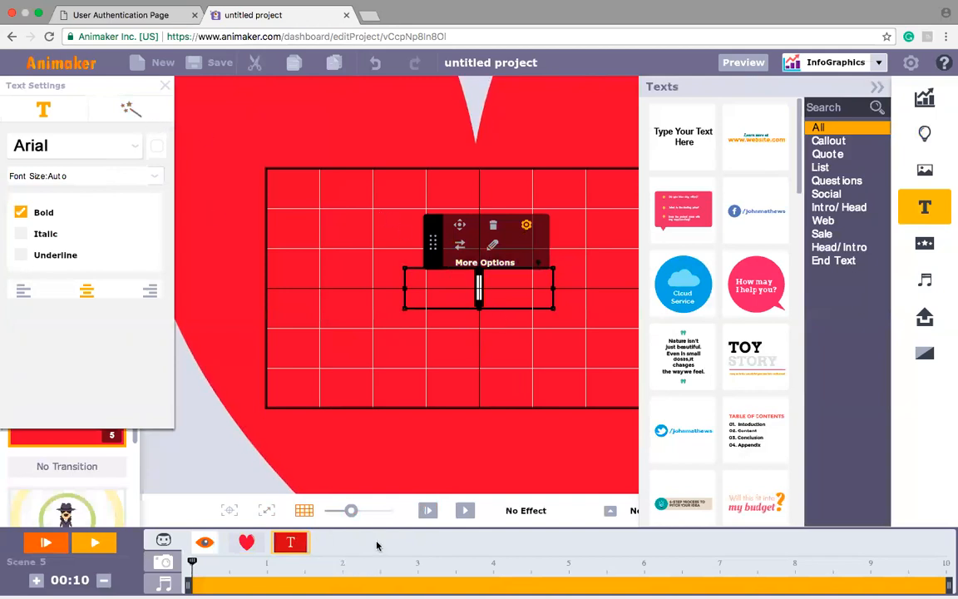
{"action": "left_click", "coordinate": [611, 512]}
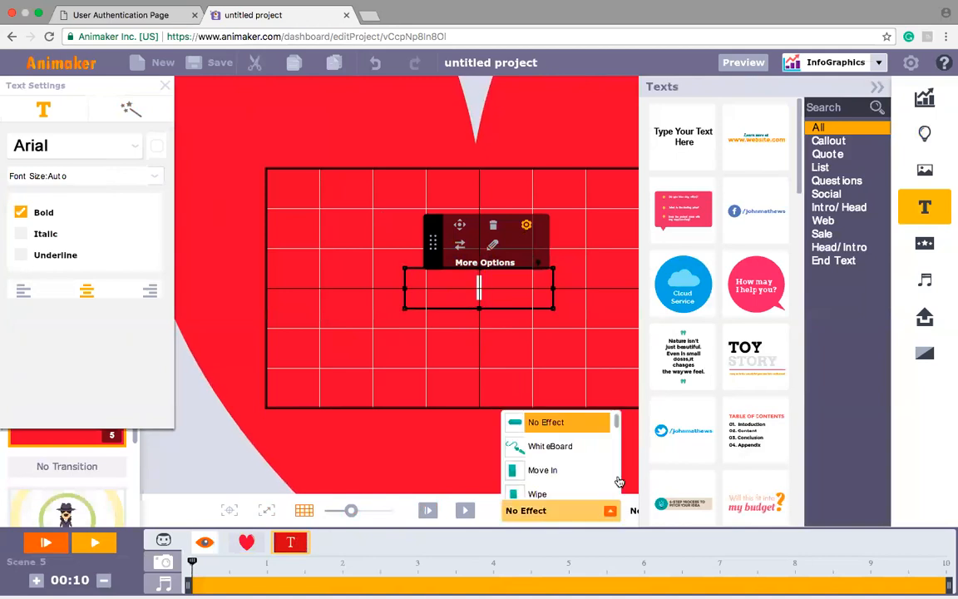
{"action": "left_click_drag", "start_coordinate": [617, 423], "coordinate": [616, 438]}
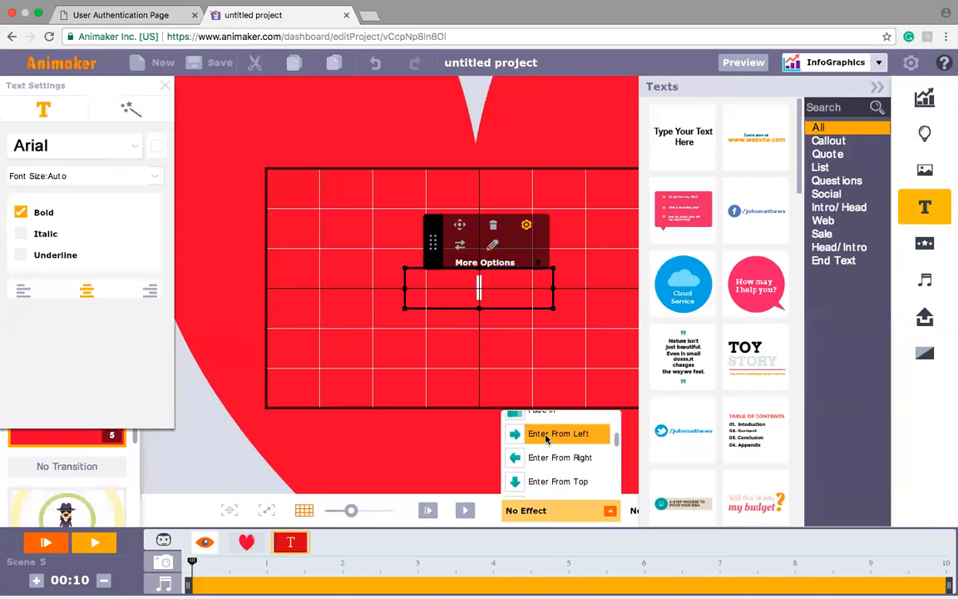
{"action": "left_click", "coordinate": [547, 436]}
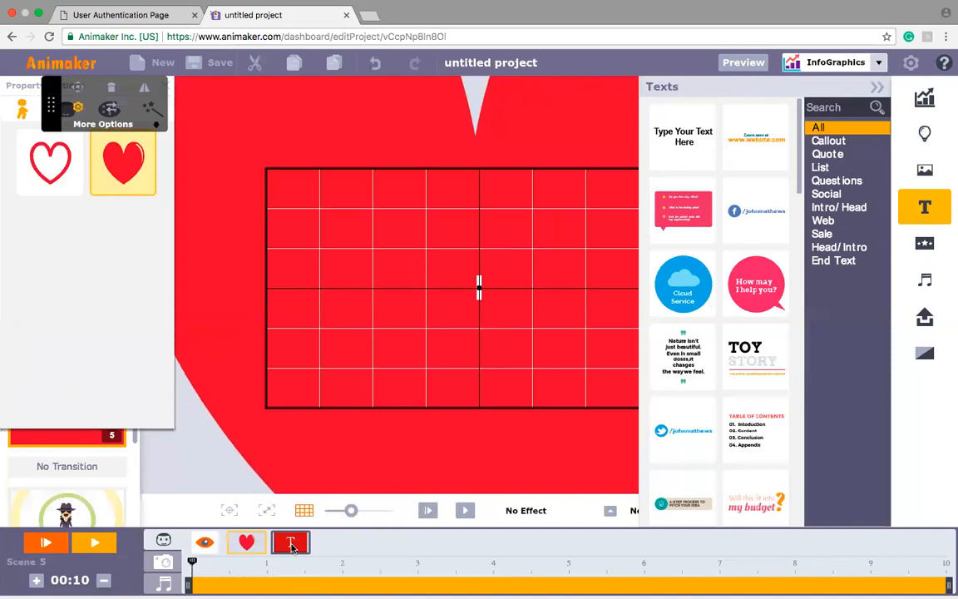
Step: Duplicate the "I" text so the copy starts at about 1 second, and change its wording to "love"
{"action": "left_click", "coordinate": [292, 545]}
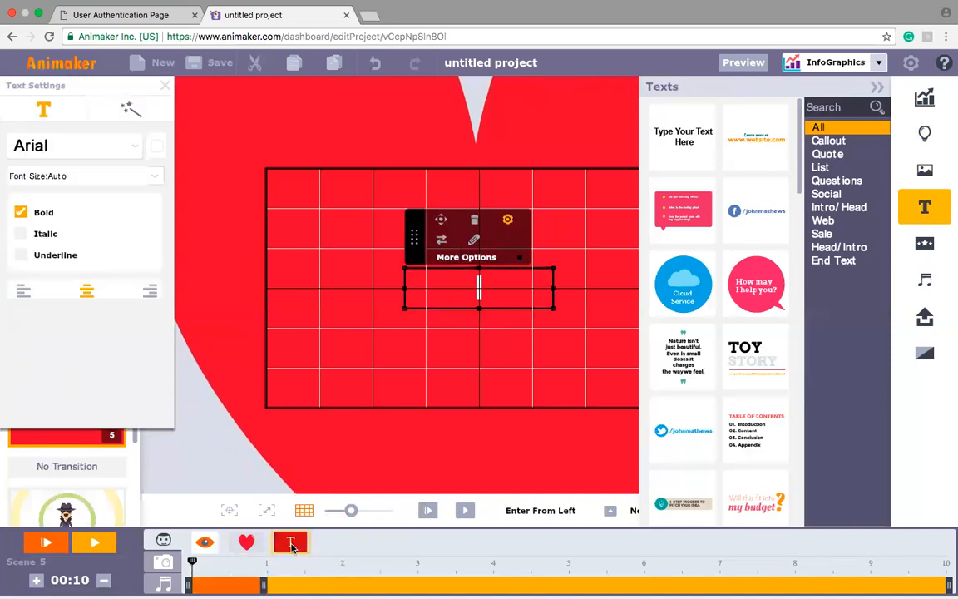
{"action": "key", "text": "super+v"}
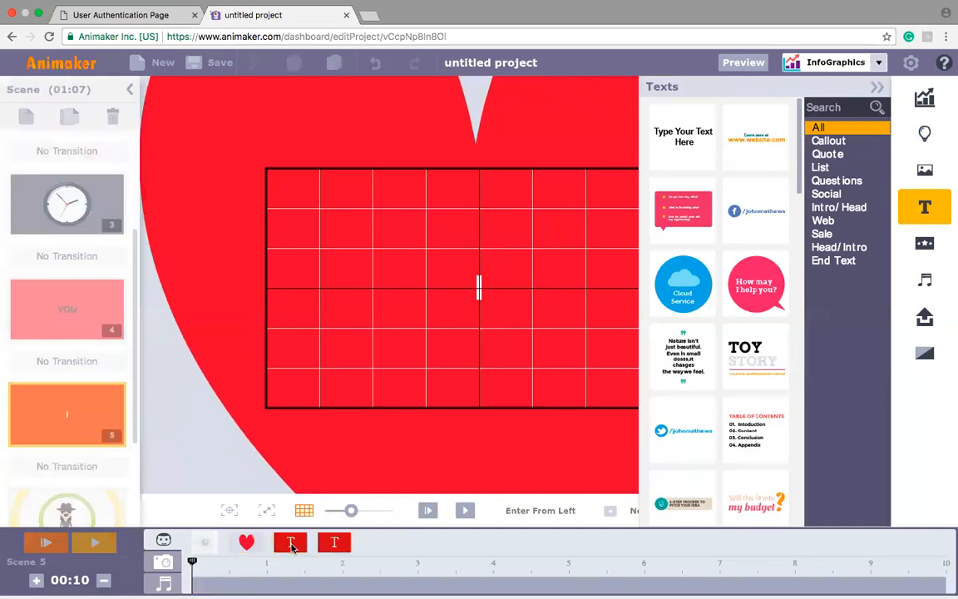
{"action": "left_click", "coordinate": [291, 545]}
{"action": "left_click_drag", "start_coordinate": [188, 586], "coordinate": [269, 587]}
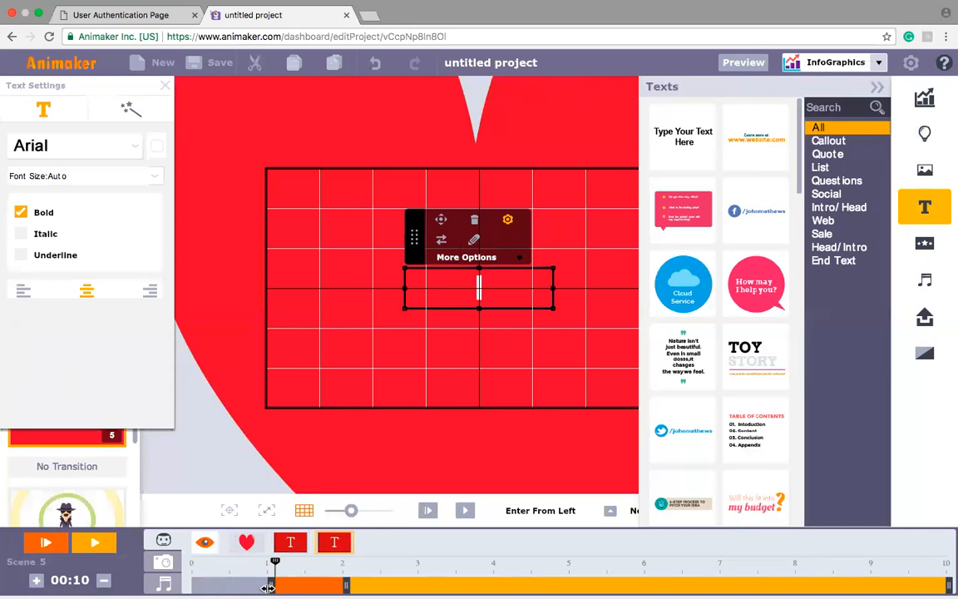
{"action": "double_click", "coordinate": [481, 294]}
{"action": "type", "text": "love"}
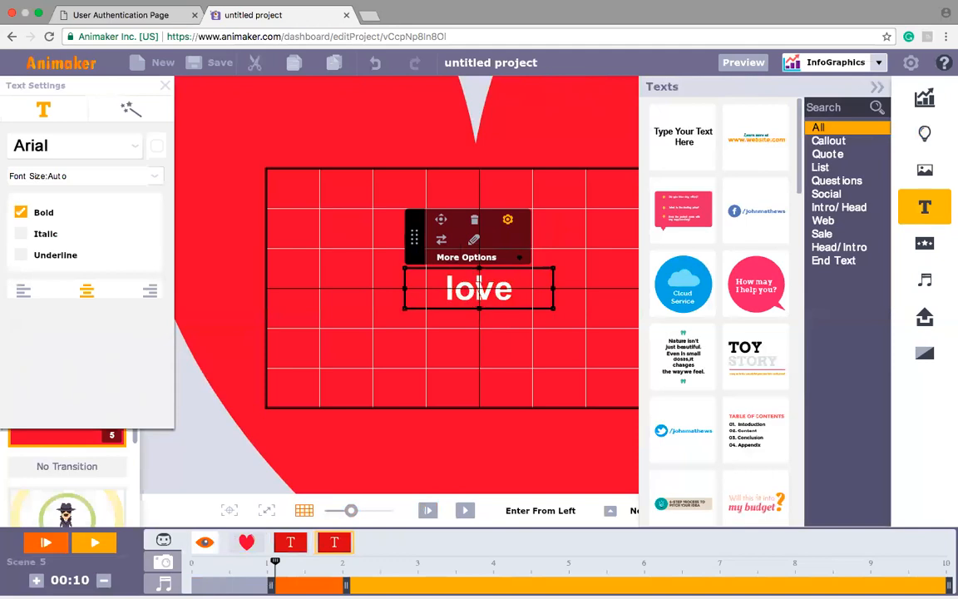
Step: Shift the "love" text's start to about 1.2 seconds and end the "I" text at about 1 second
{"action": "left_click_drag", "start_coordinate": [271, 585], "coordinate": [280, 585]}
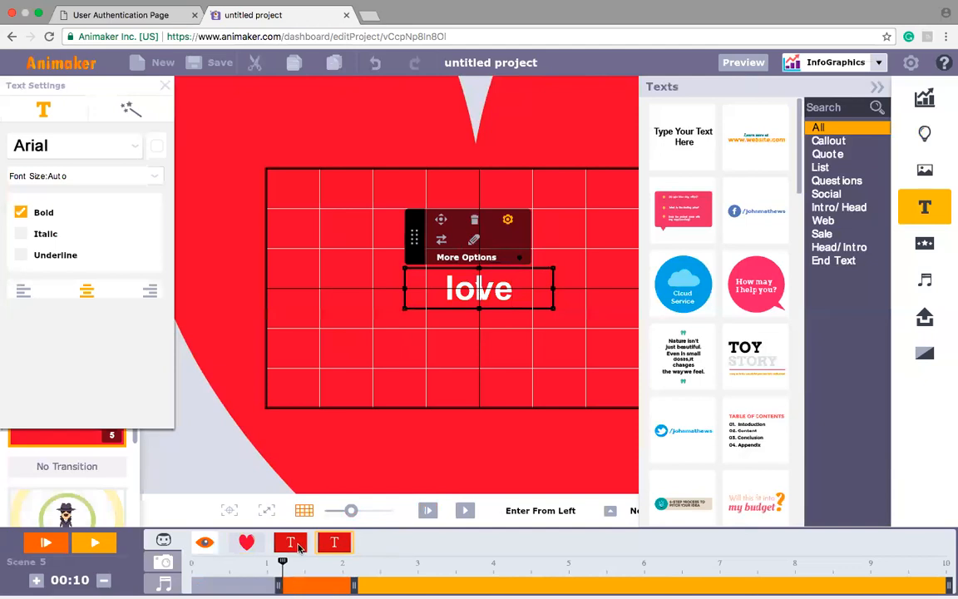
{"action": "left_click", "coordinate": [298, 545]}
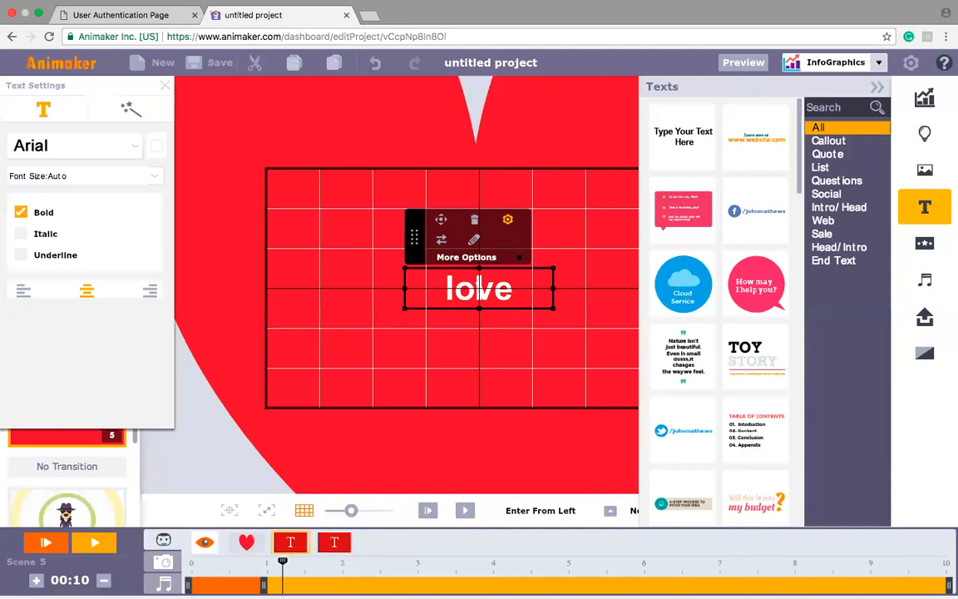
{"action": "left_click_drag", "start_coordinate": [950, 588], "coordinate": [251, 574]}
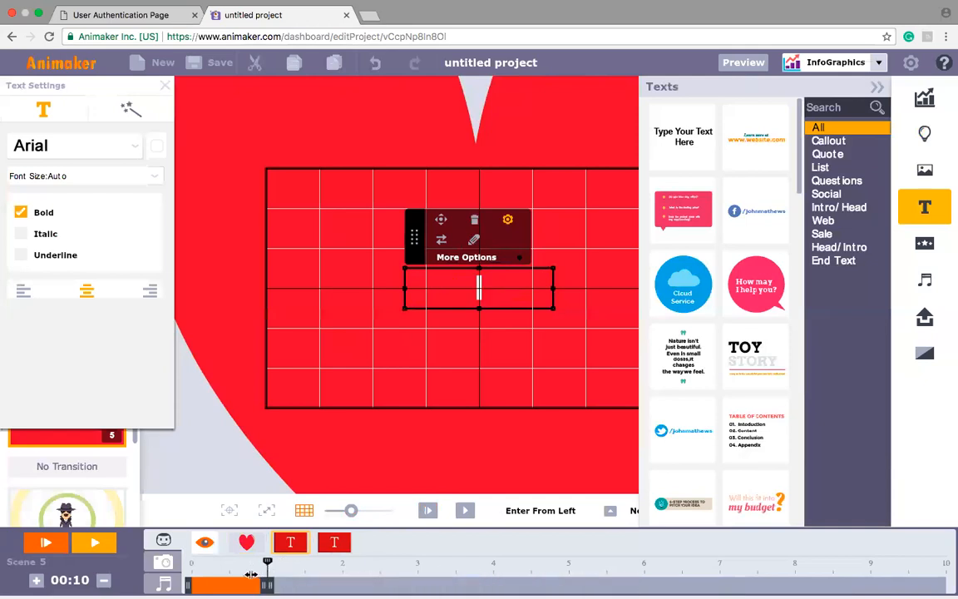
Step: Duplicate the "love" text and end the original at about 2.2 seconds
{"action": "left_click", "coordinate": [335, 546]}
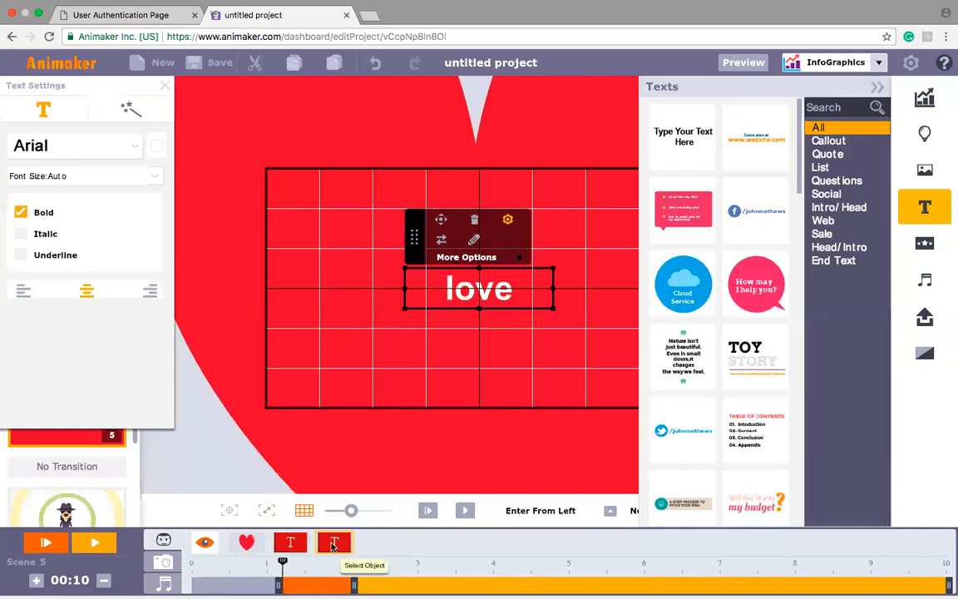
{"action": "left_click", "coordinate": [334, 545]}
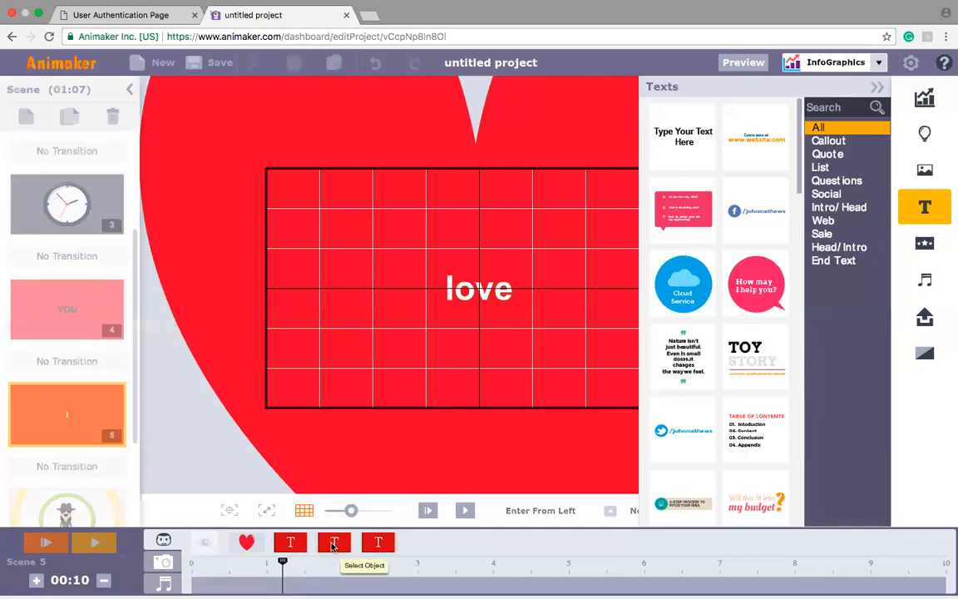
{"action": "left_click", "coordinate": [379, 545]}
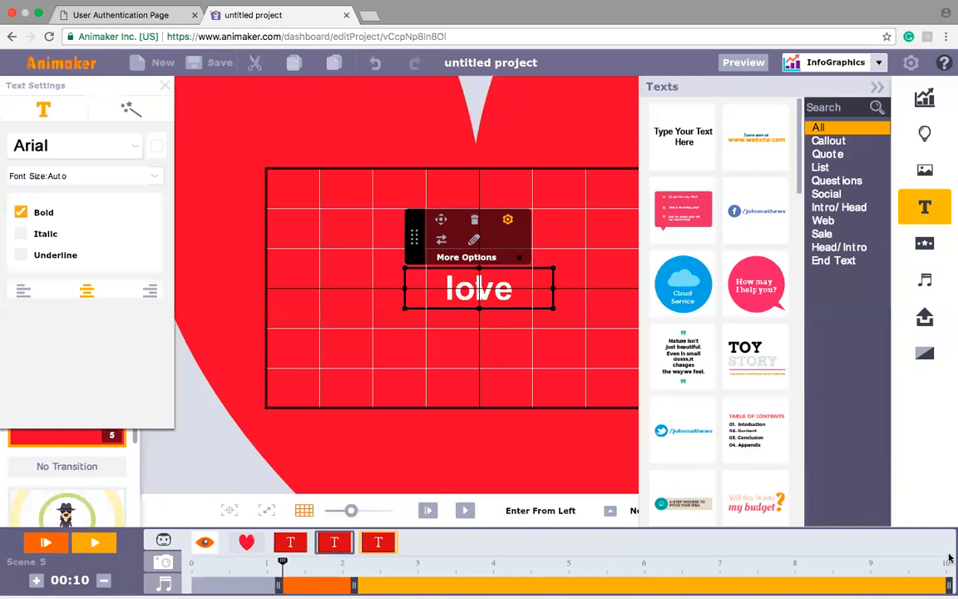
{"action": "left_click_drag", "start_coordinate": [949, 585], "coordinate": [358, 585]}
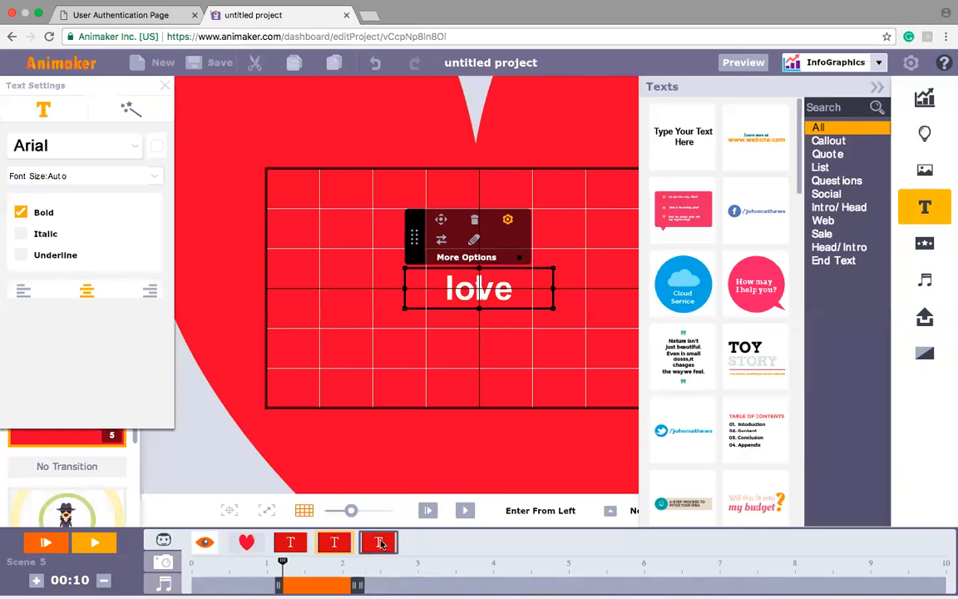
Step: Change the duplicated text to "you" and time it to run from about 2.5 to 3.5 seconds
{"action": "left_click", "coordinate": [380, 543]}
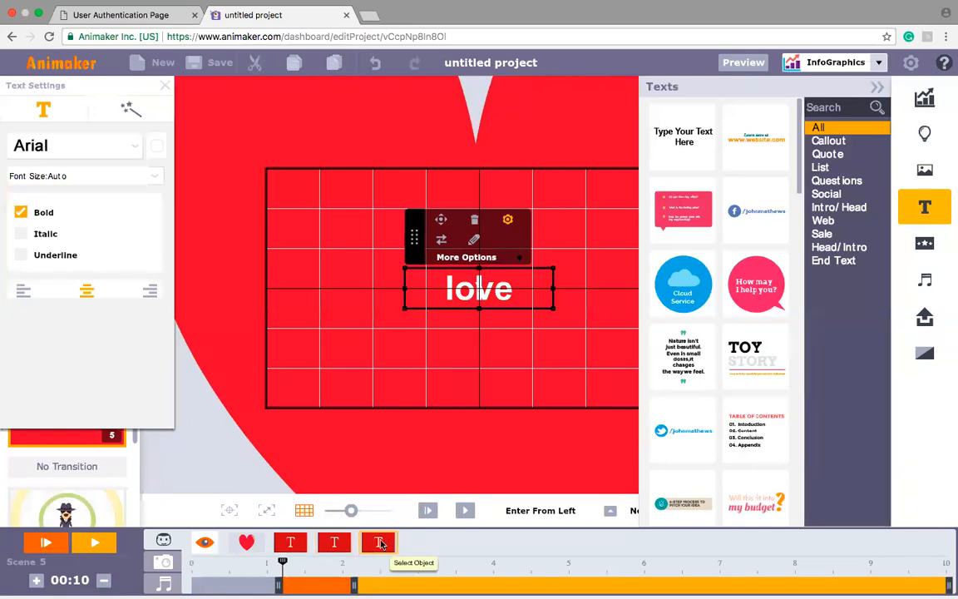
{"action": "left_click_drag", "start_coordinate": [277, 587], "coordinate": [384, 582]}
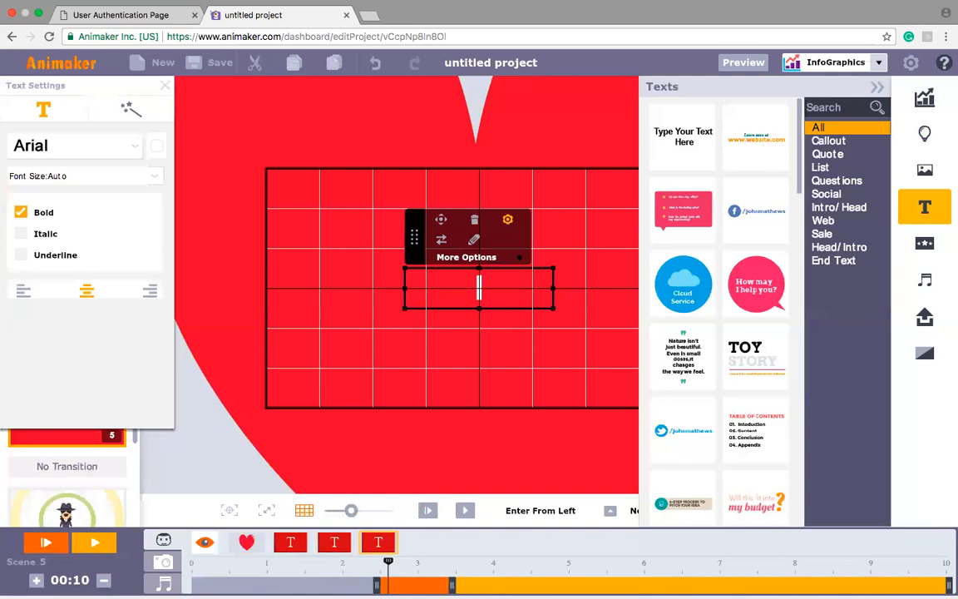
{"action": "mouse_move", "coordinate": [744, 578]}
{"action": "type", "text": "you"}
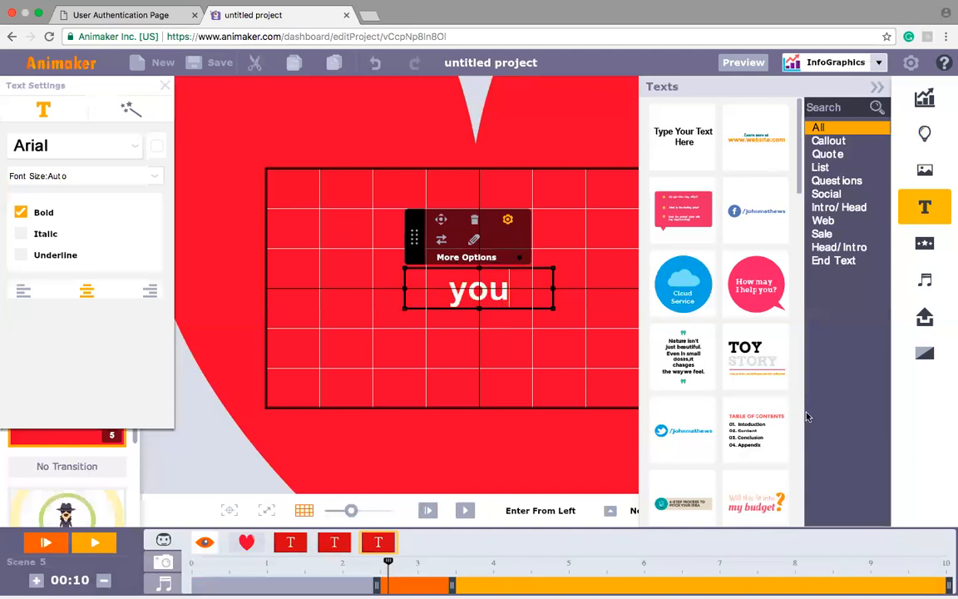
{"action": "left_click_drag", "start_coordinate": [950, 587], "coordinate": [456, 587]}
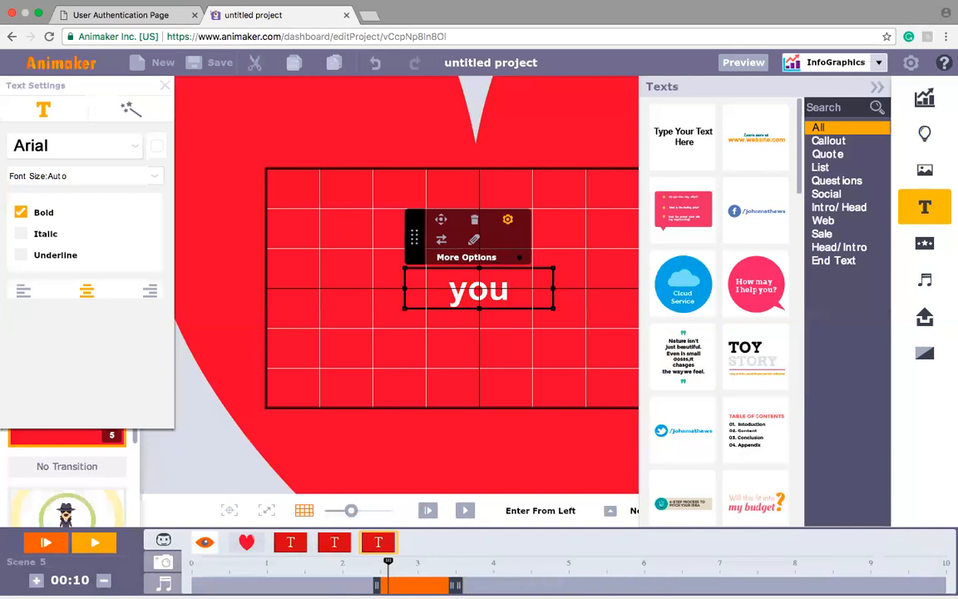
Step: Start a Multi Move animation on the heart at about 3.5 seconds on the timeline
{"action": "left_click", "coordinate": [246, 544]}
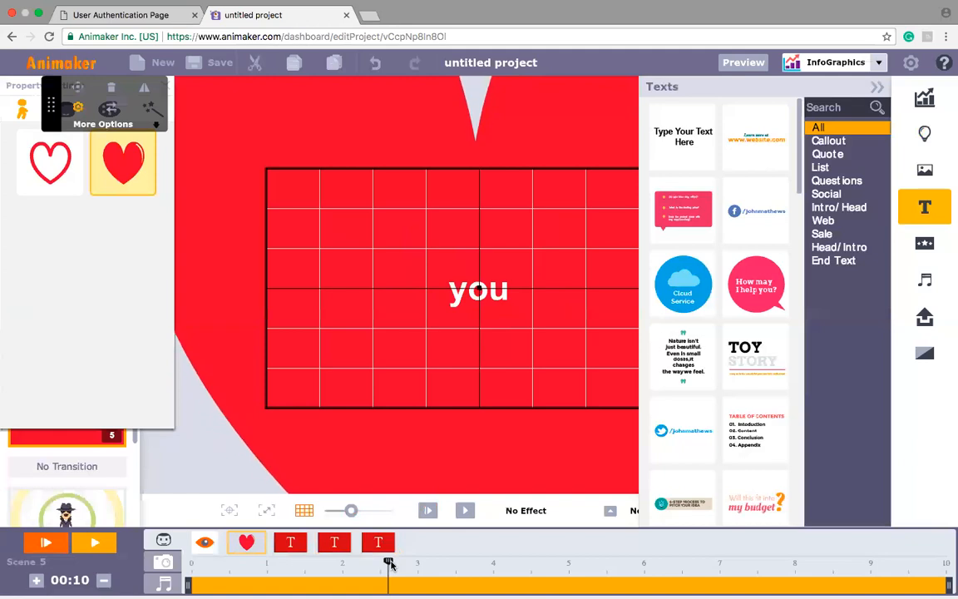
{"action": "left_click_drag", "start_coordinate": [389, 562], "coordinate": [456, 562]}
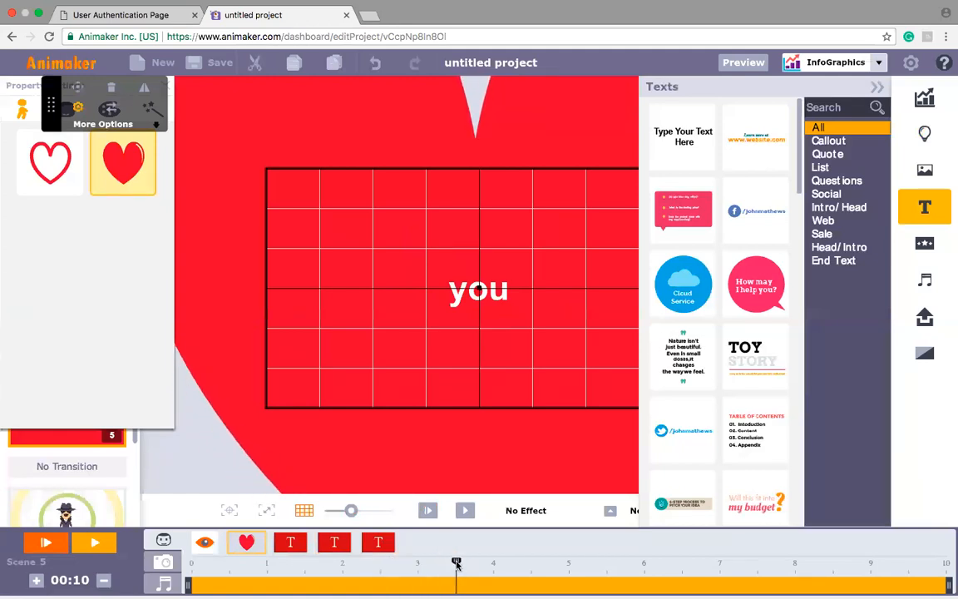
{"action": "left_click", "coordinate": [272, 463]}
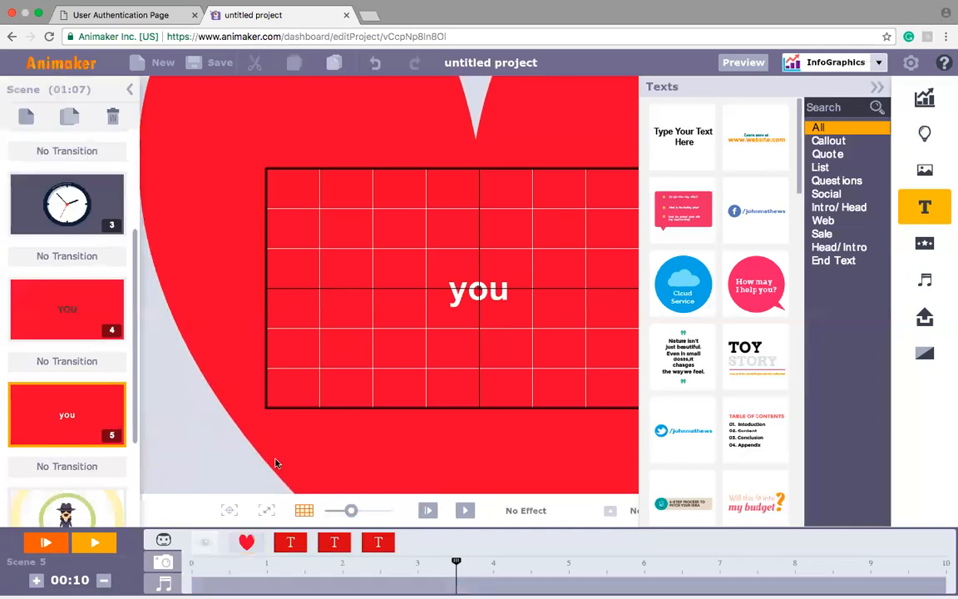
{"action": "left_click", "coordinate": [275, 464]}
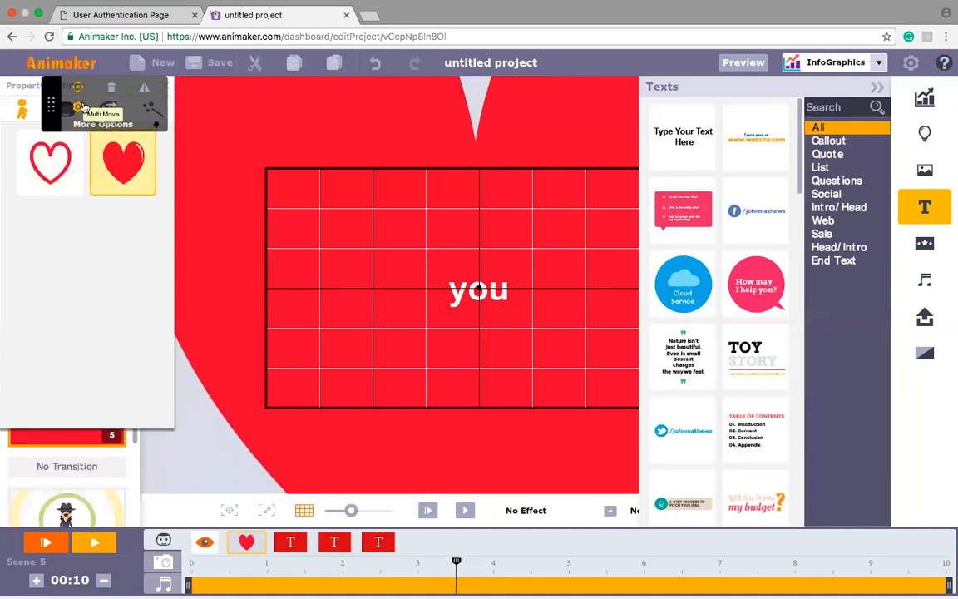
{"action": "left_click_drag", "start_coordinate": [353, 516], "coordinate": [341, 519]}
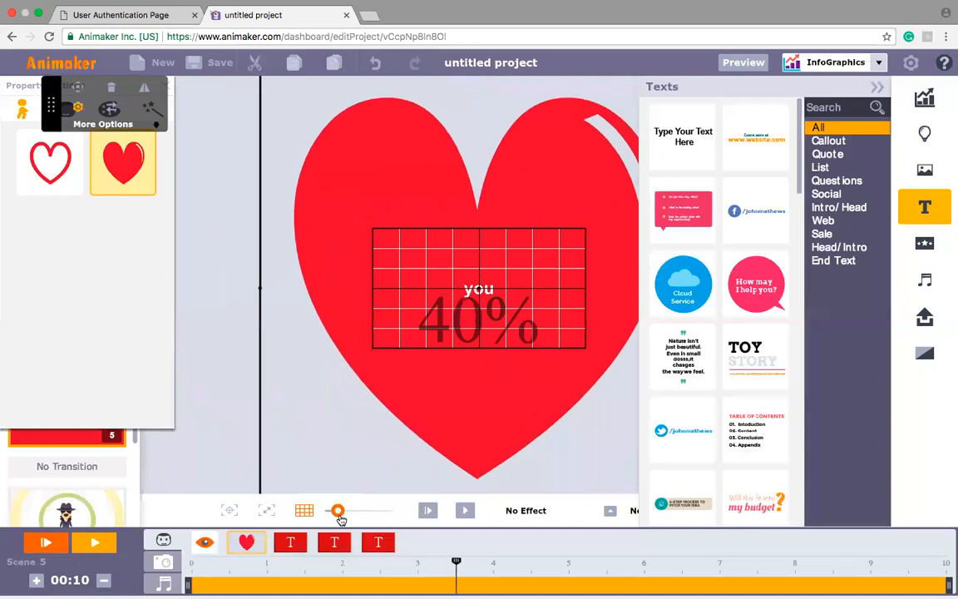
{"action": "left_click", "coordinate": [878, 87]}
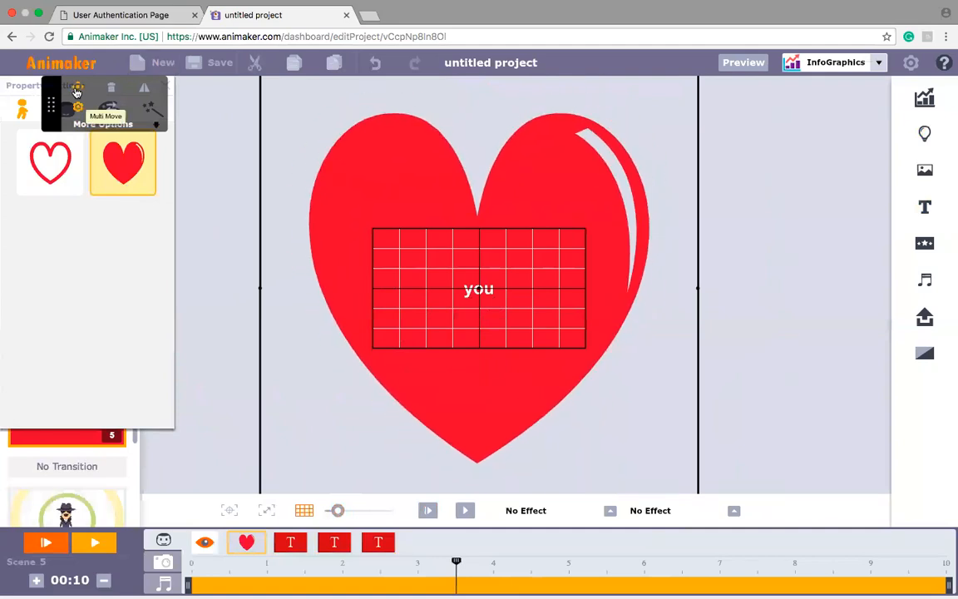
{"action": "left_click", "coordinate": [77, 101]}
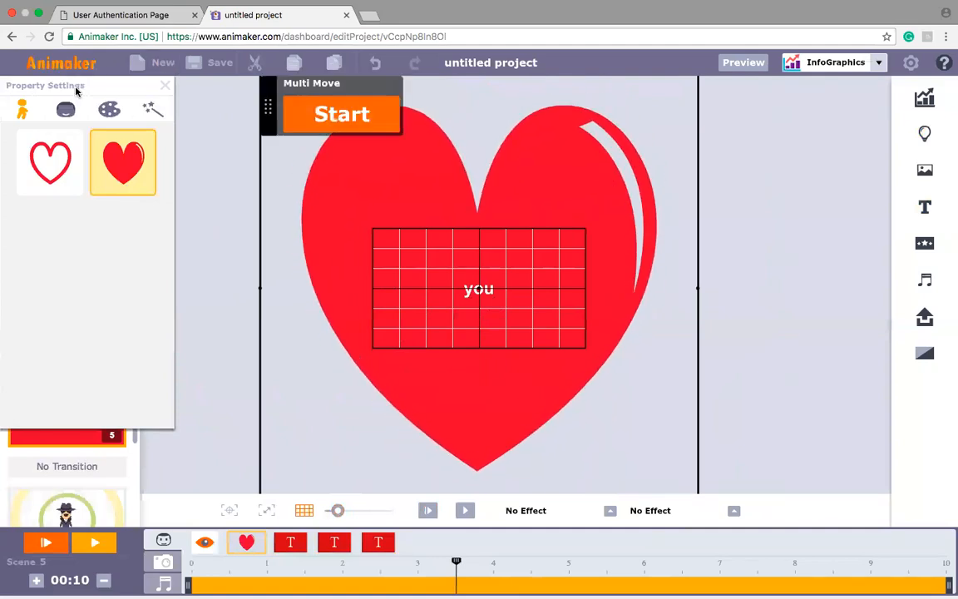
{"action": "left_click", "coordinate": [337, 113]}
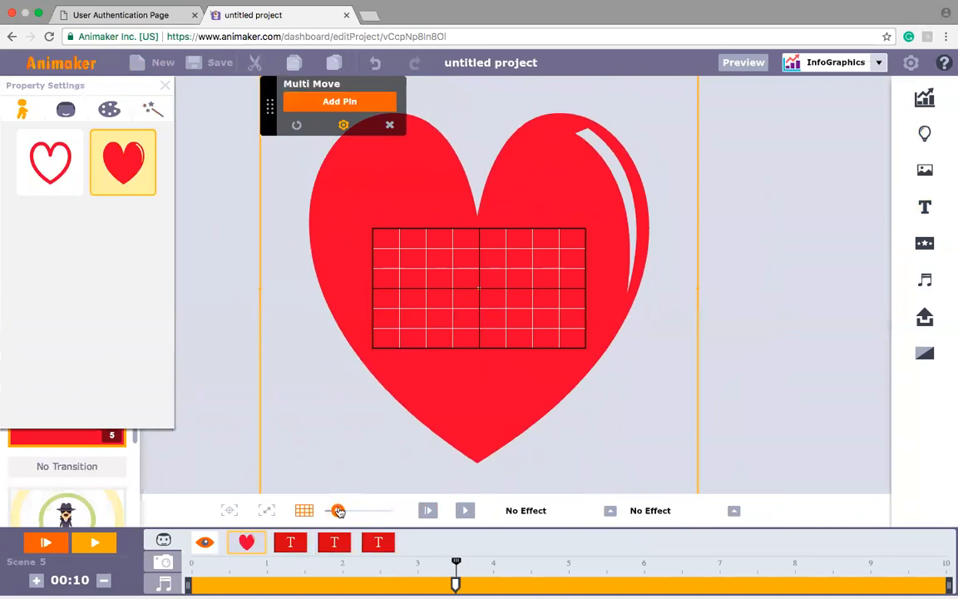
Step: Shrink the heart to a small shape at the centre of the frame and set its Multi Move pin at about 4.2 seconds
{"action": "left_click_drag", "start_coordinate": [337, 510], "coordinate": [332, 511]}
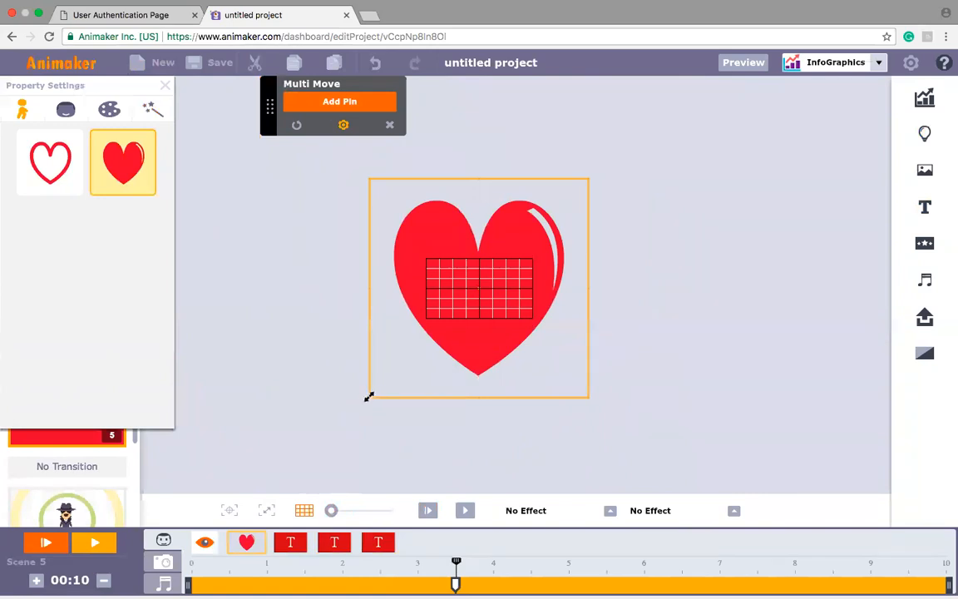
{"action": "left_click_drag", "start_coordinate": [370, 396], "coordinate": [475, 301]}
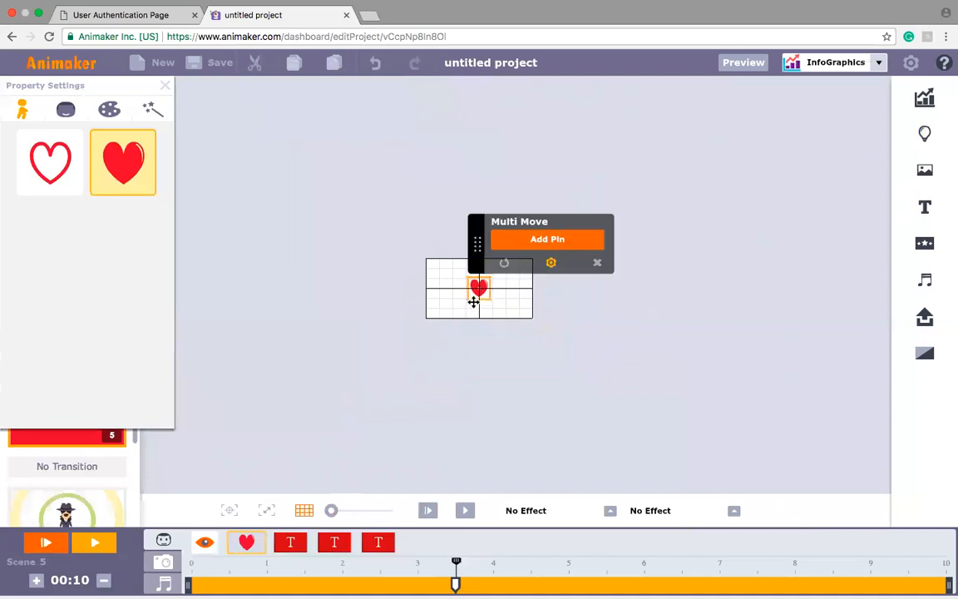
{"action": "left_click", "coordinate": [538, 241]}
{"action": "left_click_drag", "start_coordinate": [493, 584], "coordinate": [508, 585]}
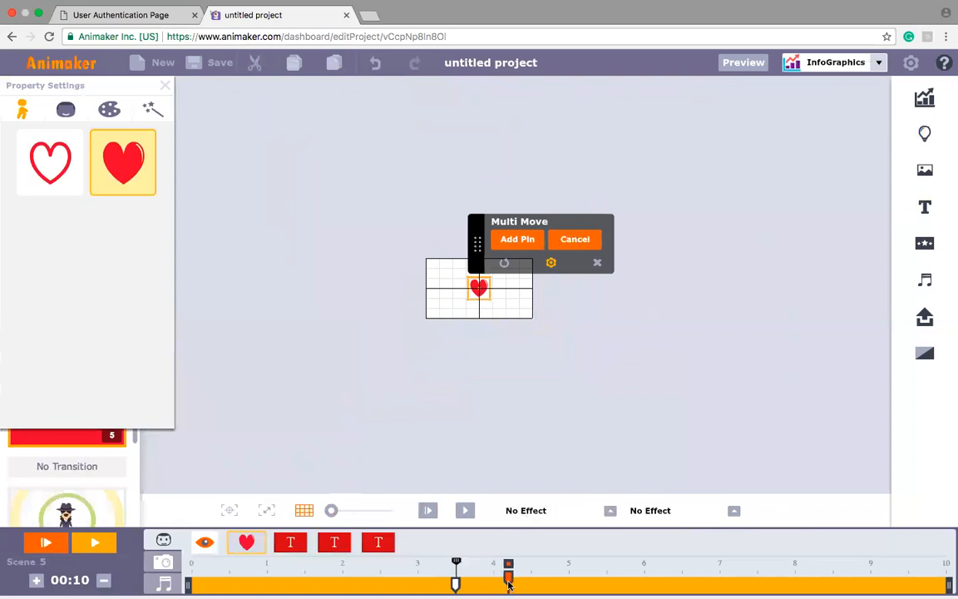
Step: Play back the heart scene to check the timed texts and the shrinking heart
{"action": "left_click", "coordinate": [290, 543]}
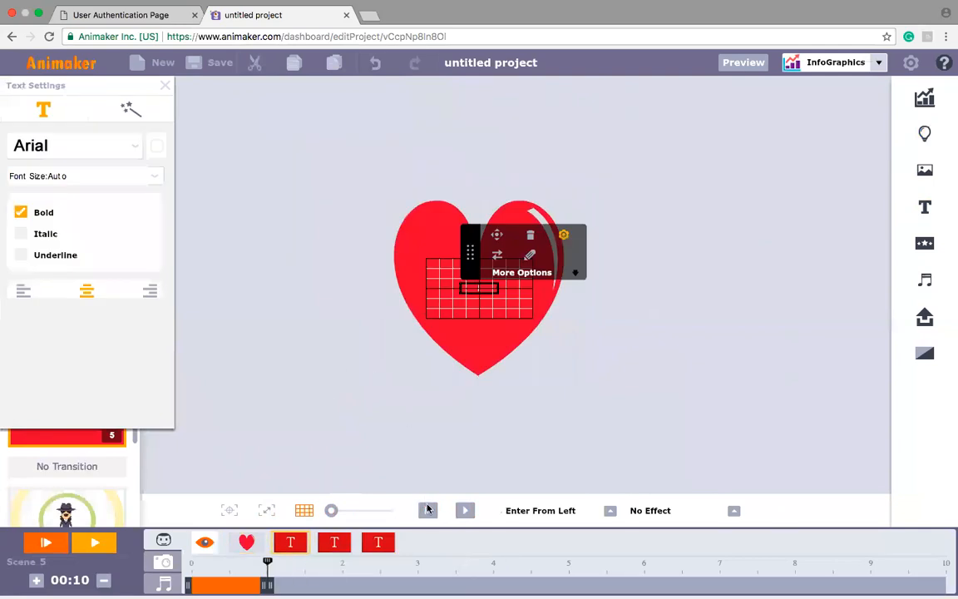
{"action": "left_click_drag", "start_coordinate": [331, 510], "coordinate": [349, 513]}
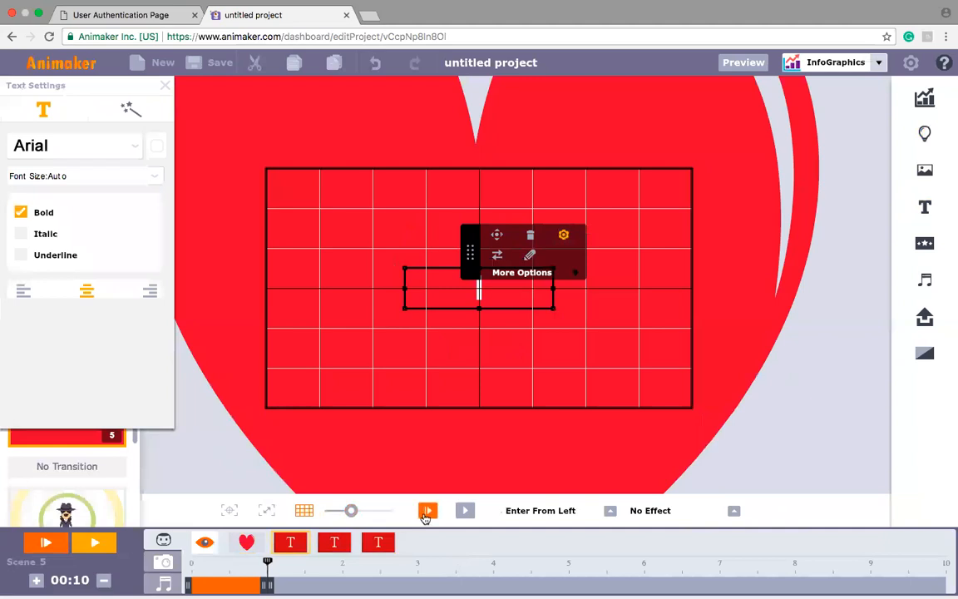
{"action": "left_click", "coordinate": [426, 513]}
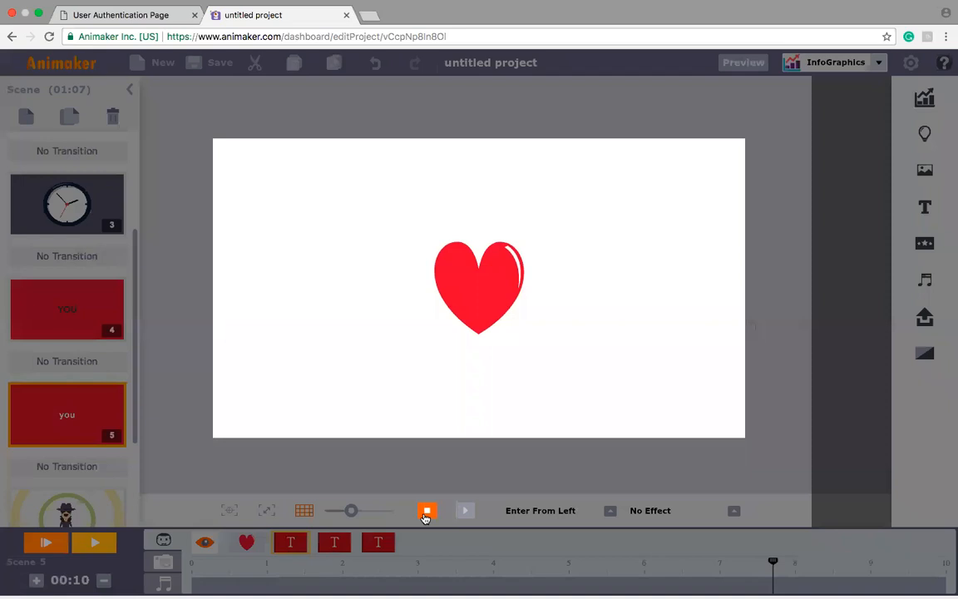
{"action": "left_click", "coordinate": [426, 511]}
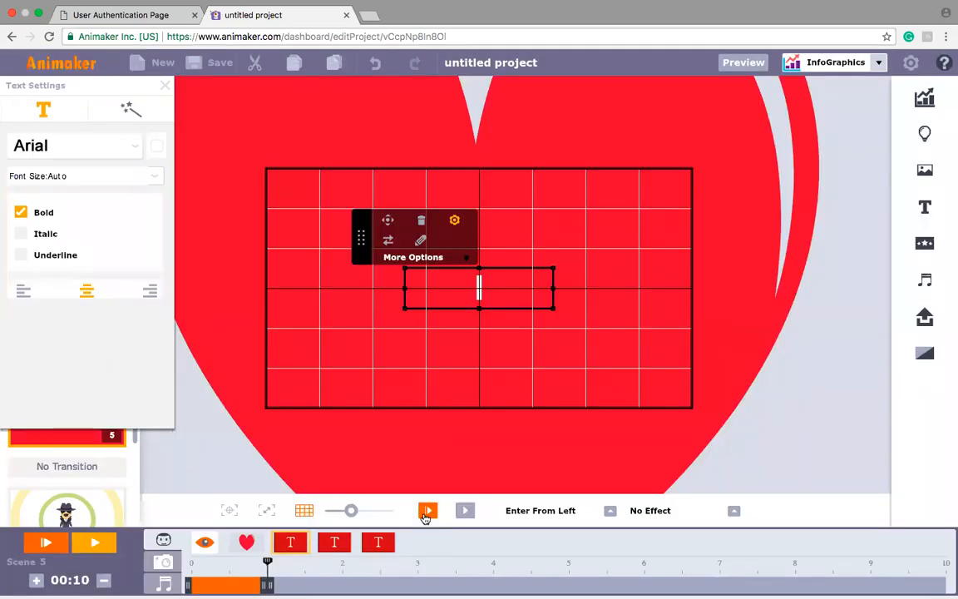
{"action": "left_click", "coordinate": [165, 86]}
Step: Add a blank scene after the clock scene (scene 3) and switch the asset style from InfoGraphics to 2D
{"action": "left_click", "coordinate": [69, 203]}
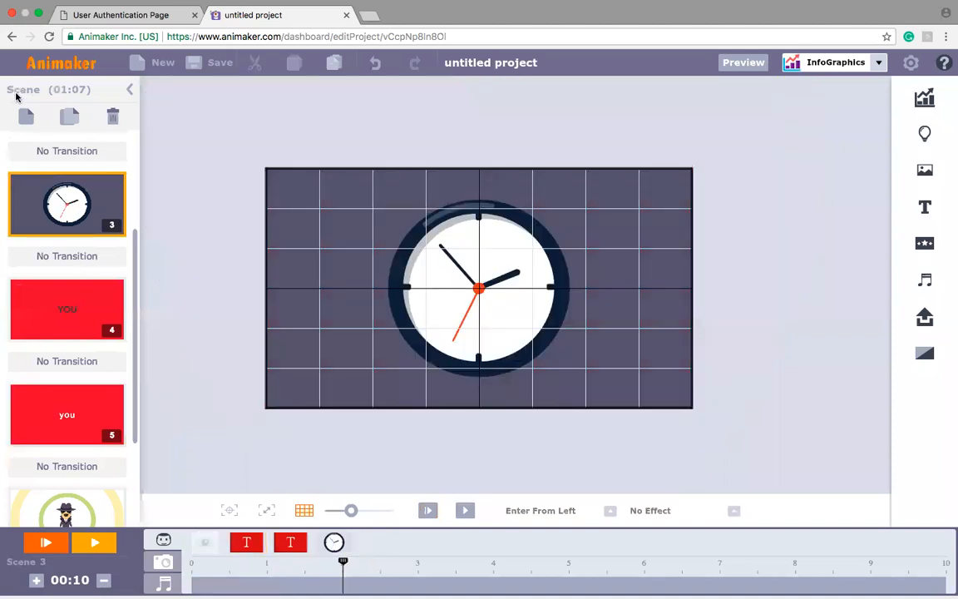
{"action": "left_click", "coordinate": [27, 121]}
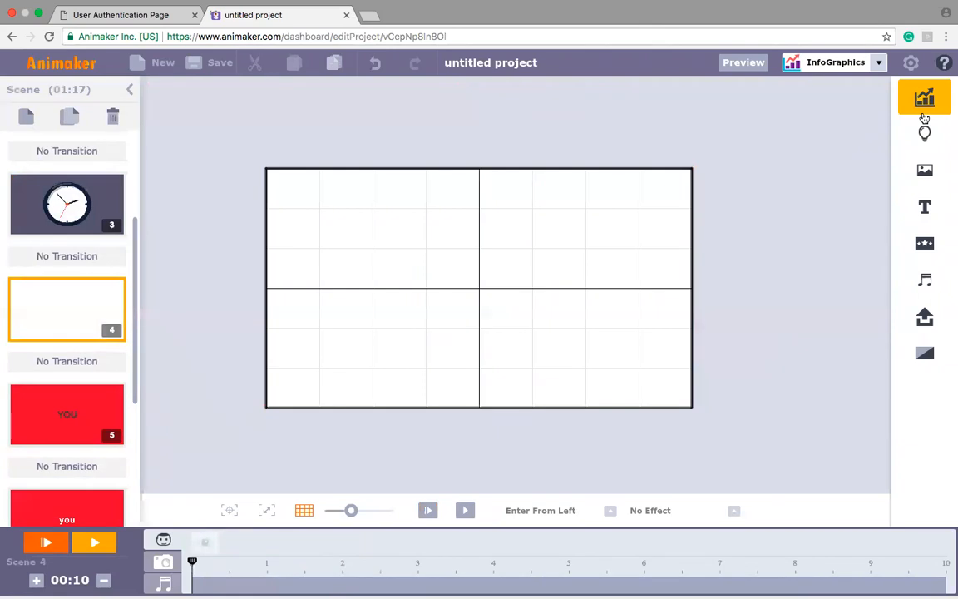
{"action": "left_click", "coordinate": [886, 69]}
{"action": "left_click", "coordinate": [828, 152]}
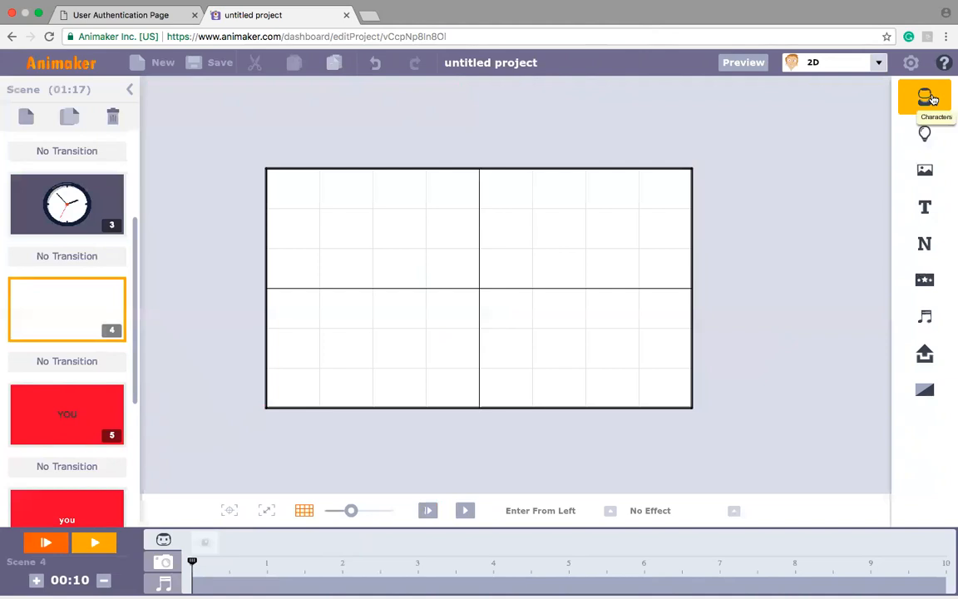
Step: Fill the new scene's background with the same dark slate purple as the clock scene
{"action": "left_click", "coordinate": [925, 170]}
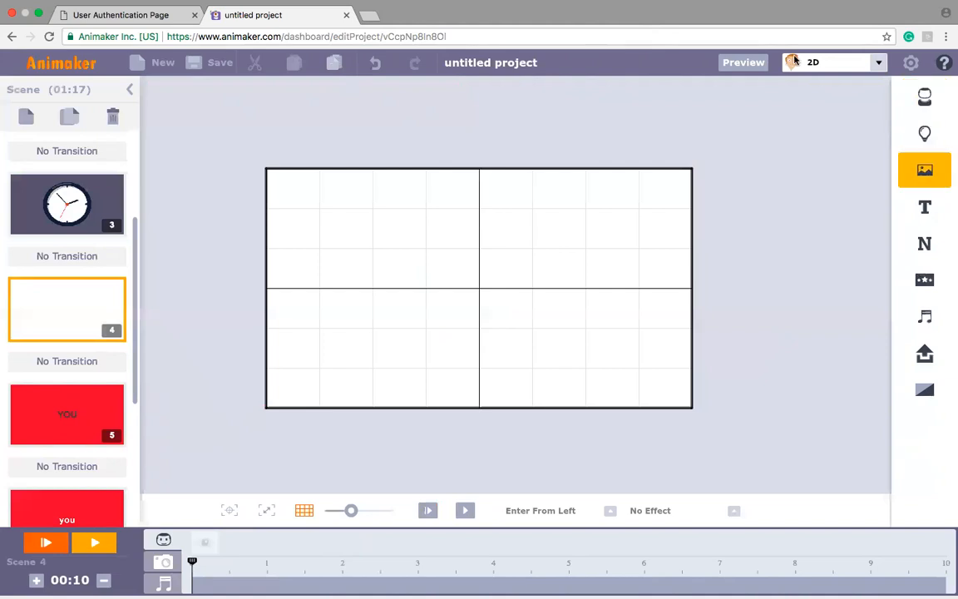
{"action": "left_click", "coordinate": [836, 121]}
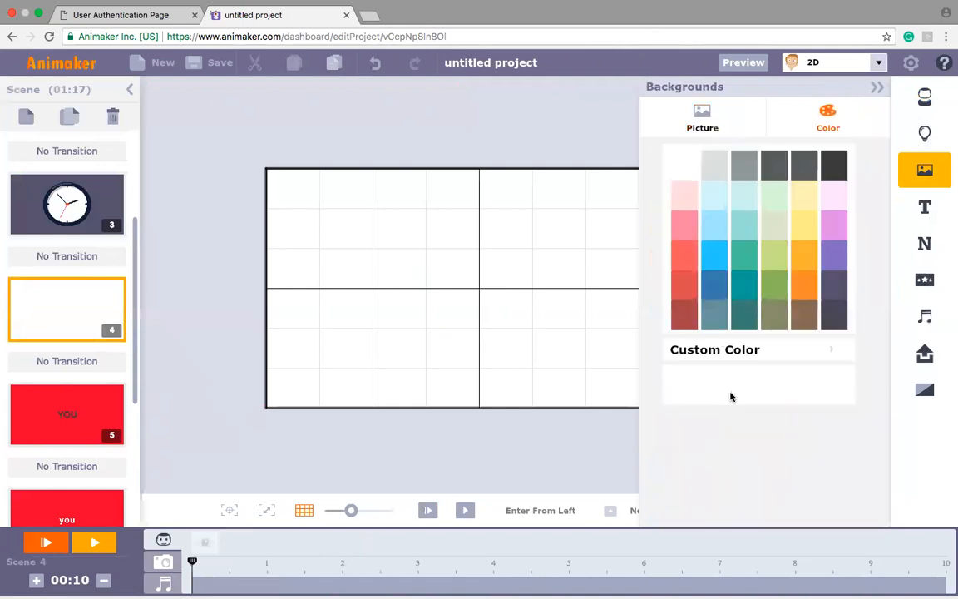
{"action": "left_click", "coordinate": [835, 287]}
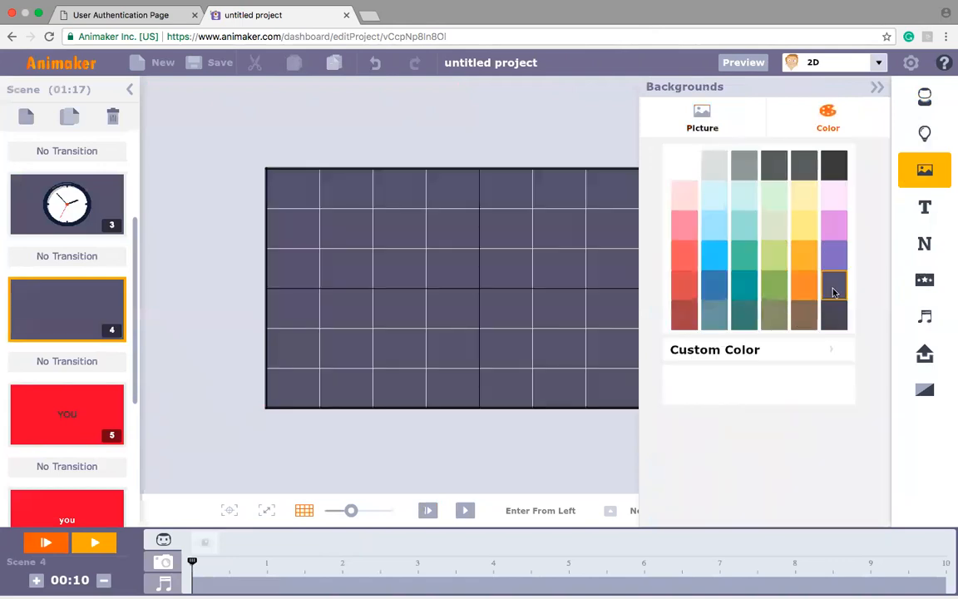
Step: Find the round wall clock prop by searching "clock", add it at the frame's centre and shrink it to about letter size
{"action": "left_click", "coordinate": [939, 210]}
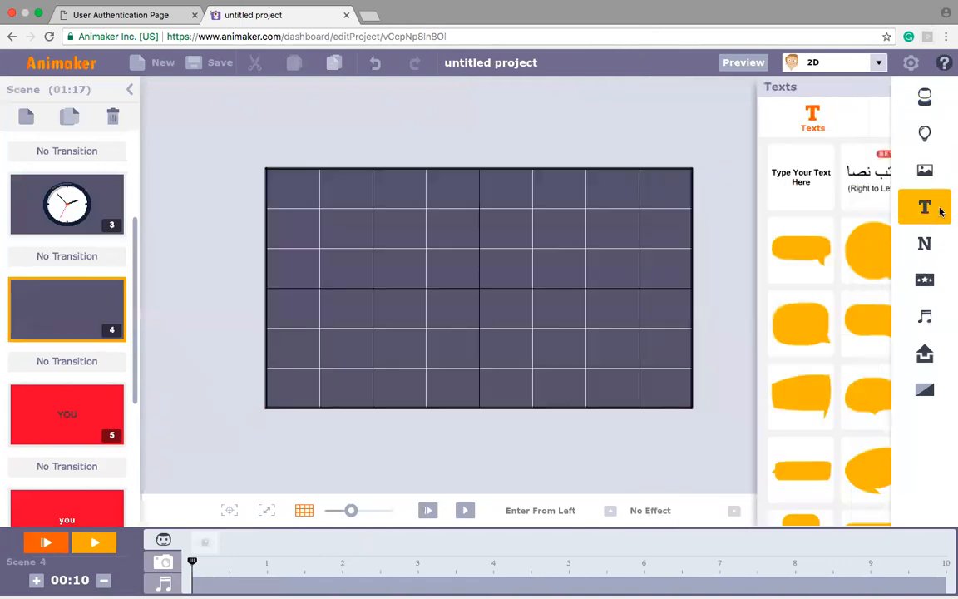
{"action": "left_click", "coordinate": [924, 135]}
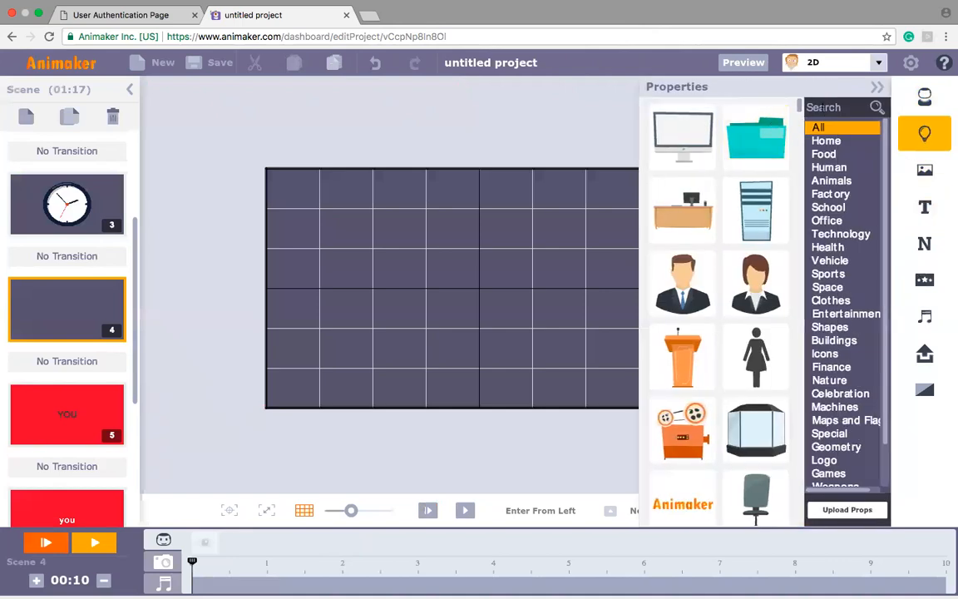
{"action": "type", "text": "clock"}
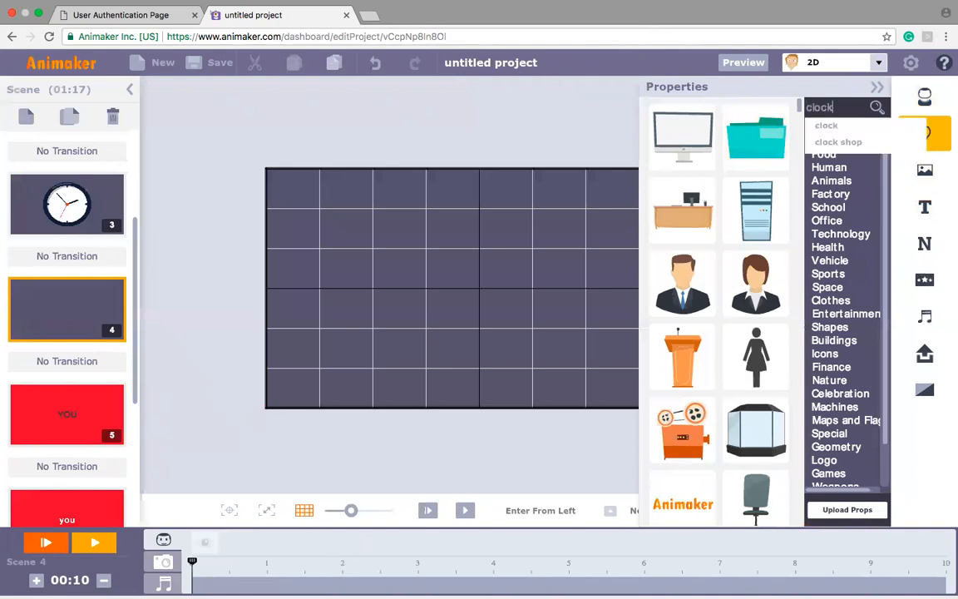
{"action": "left_click", "coordinate": [811, 128]}
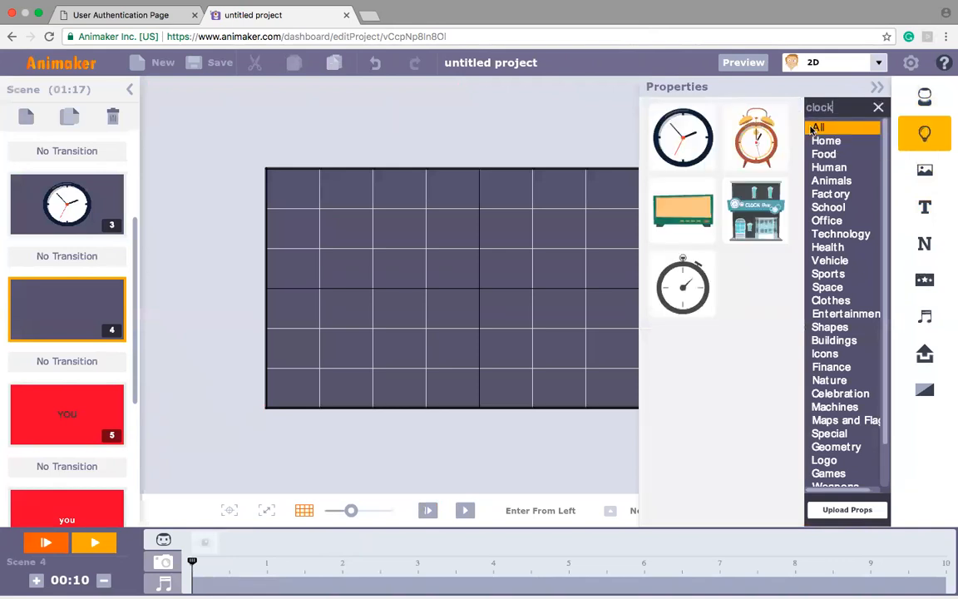
{"action": "left_click", "coordinate": [681, 140]}
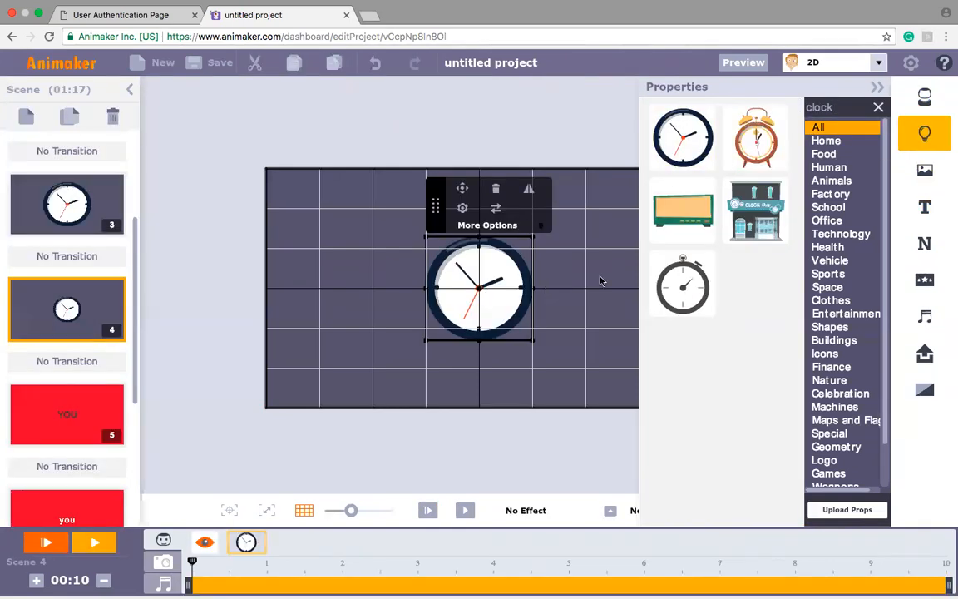
{"action": "left_click", "coordinate": [878, 86]}
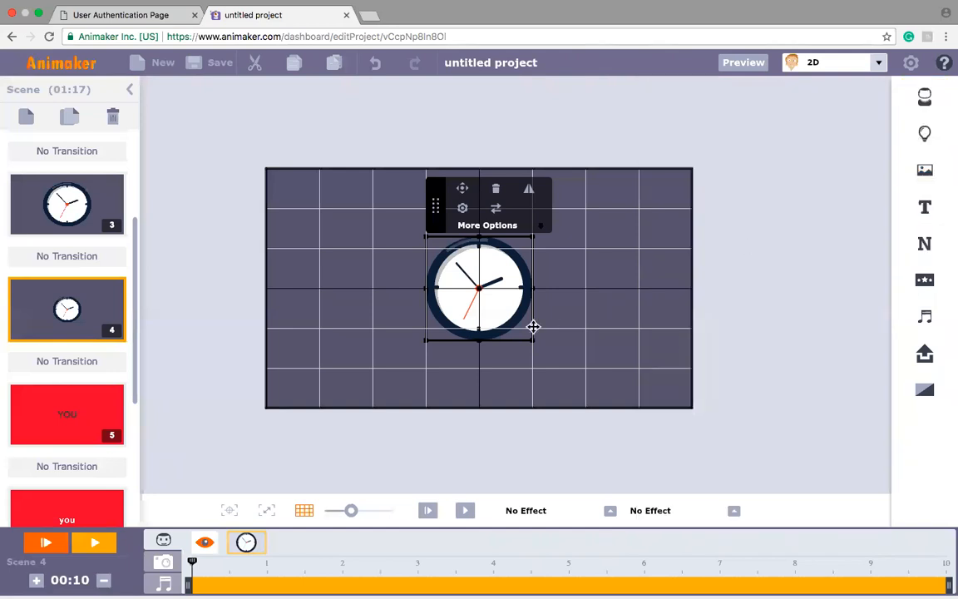
{"action": "left_click_drag", "start_coordinate": [532, 339], "coordinate": [499, 304]}
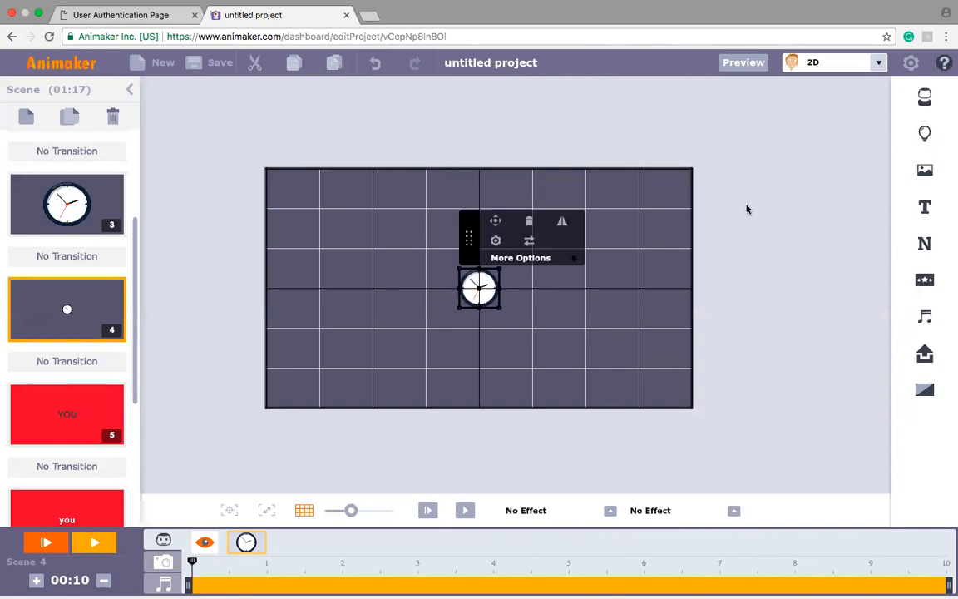
Step: Add a text reading "CL" and place it directly to the left of the small clock
{"action": "left_click", "coordinate": [926, 210]}
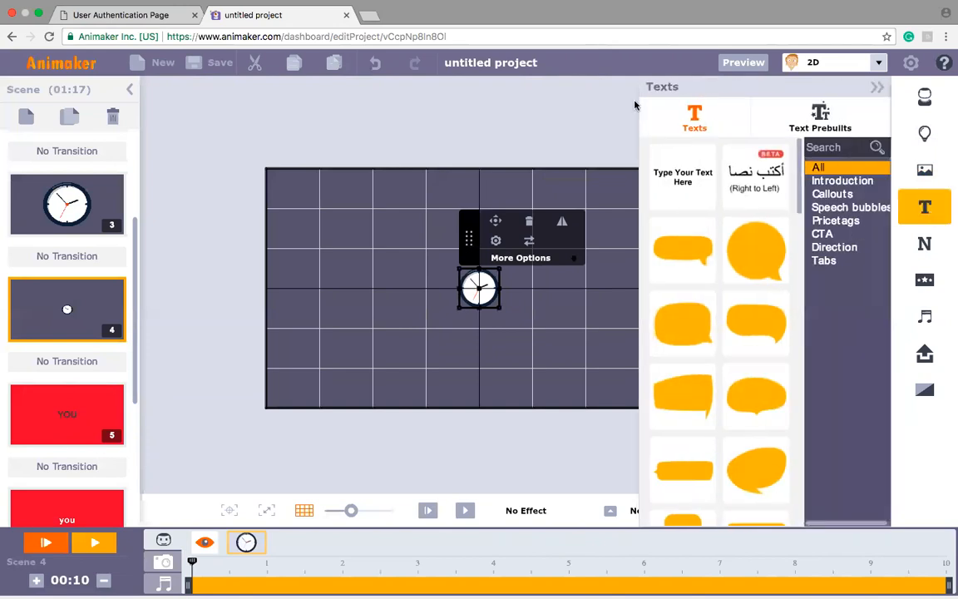
{"action": "left_click", "coordinate": [683, 176]}
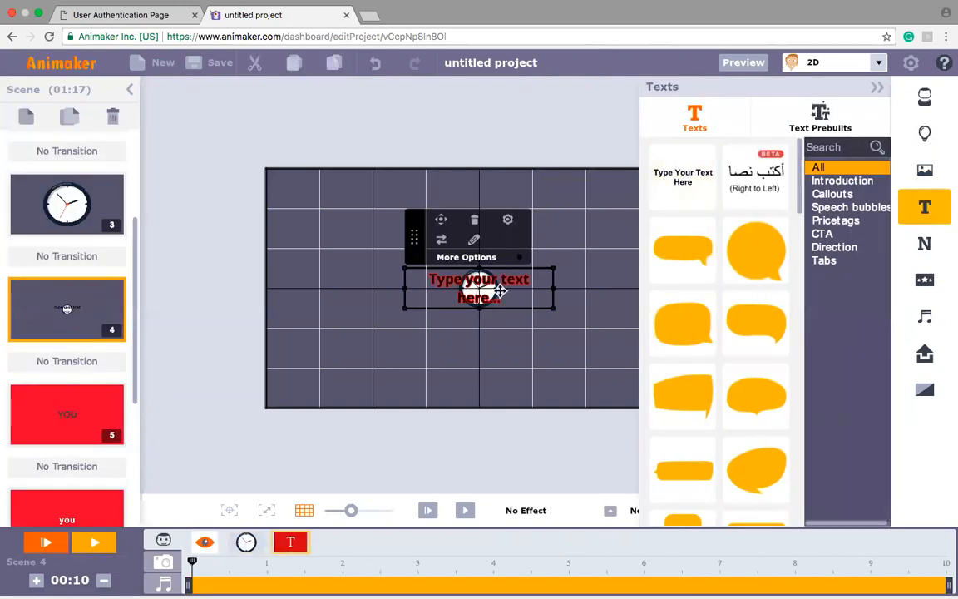
{"action": "left_click_drag", "start_coordinate": [500, 290], "coordinate": [407, 296]}
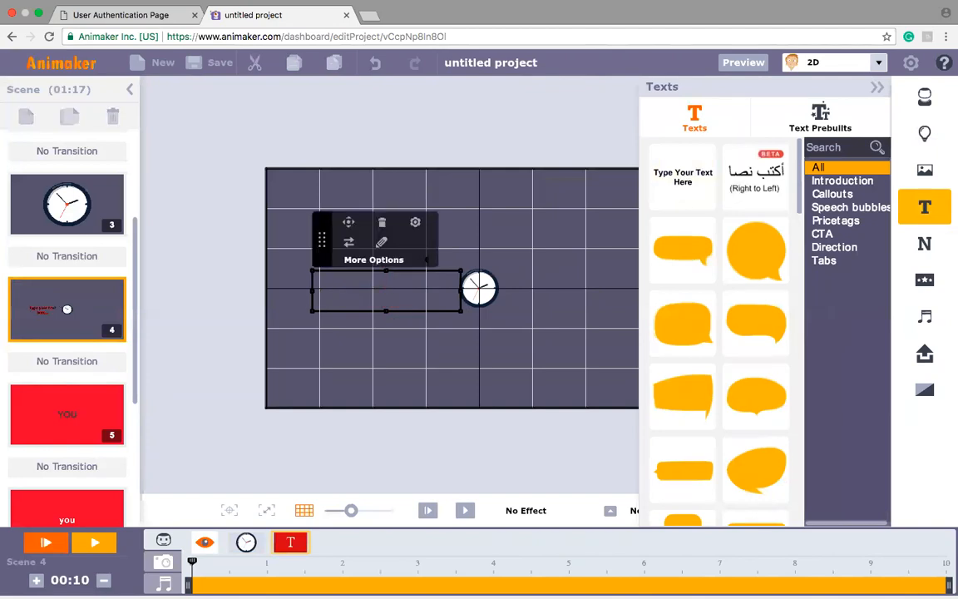
{"action": "type", "text": "CL"}
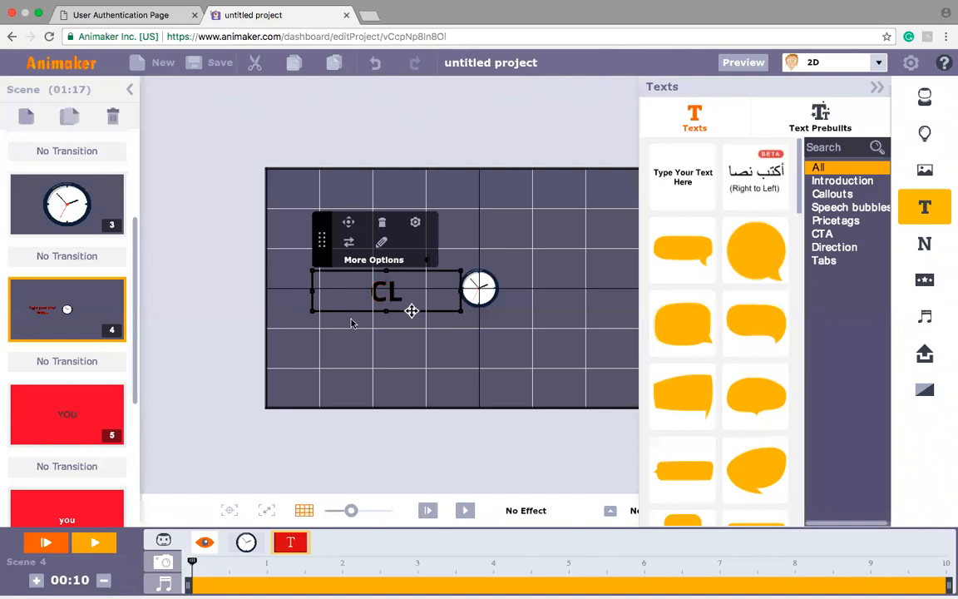
{"action": "left_click", "coordinate": [411, 316]}
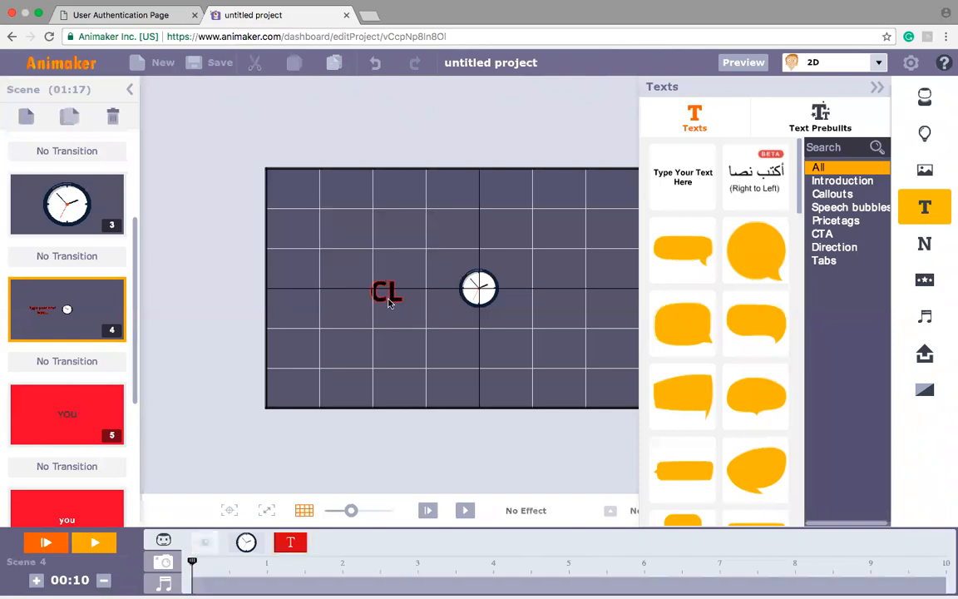
{"action": "left_click", "coordinate": [385, 307]}
{"action": "left_click_drag", "start_coordinate": [384, 308], "coordinate": [439, 305]}
Step: Change the colour of the "CL" text to white
{"action": "left_click", "coordinate": [470, 221]}
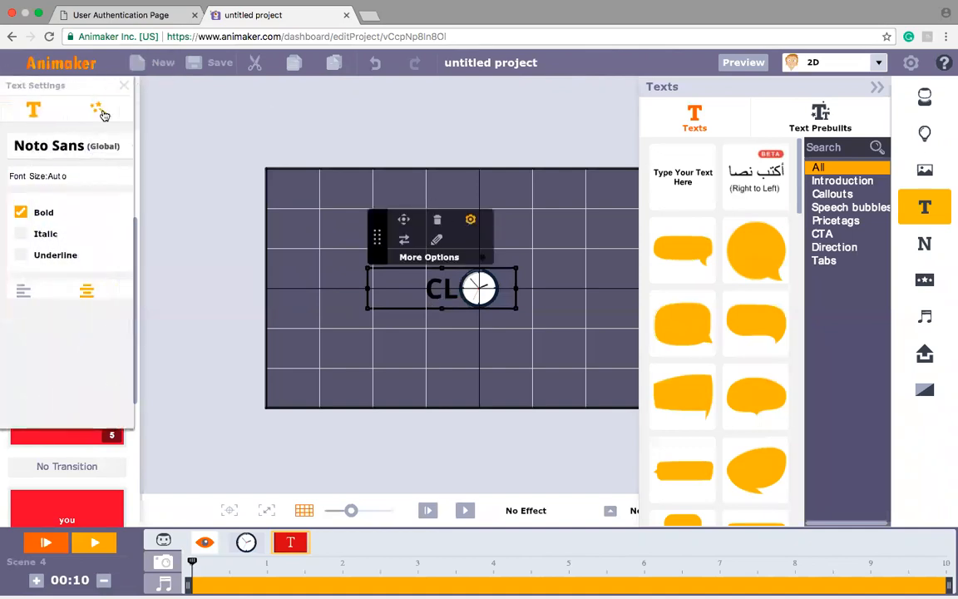
{"action": "left_click", "coordinate": [157, 146]}
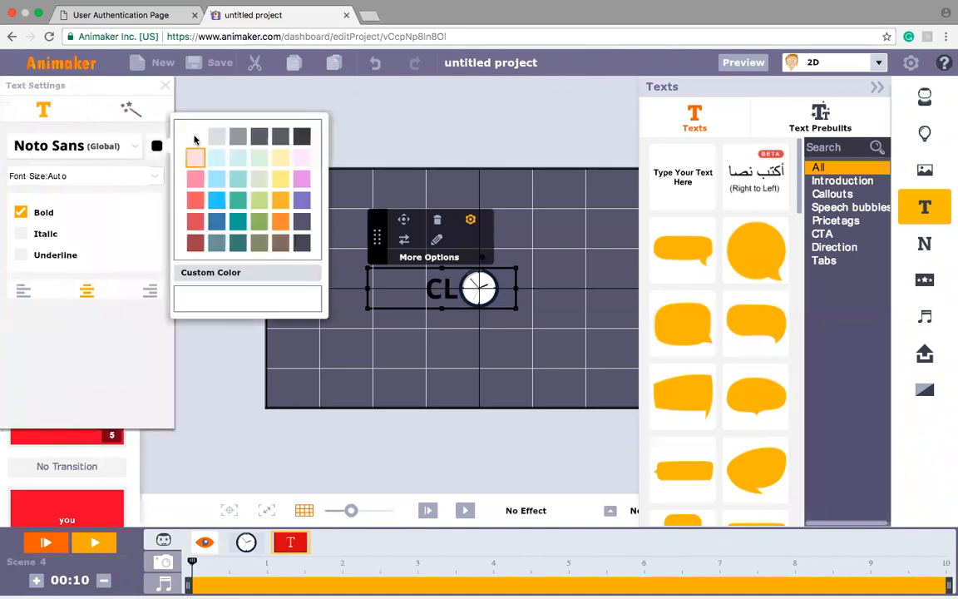
{"action": "left_click", "coordinate": [193, 136]}
Step: Duplicate the "CL" text, place the copy directly to the right of the clock and change it to "CK"
{"action": "left_click", "coordinate": [293, 552]}
{"action": "left_click", "coordinate": [293, 544]}
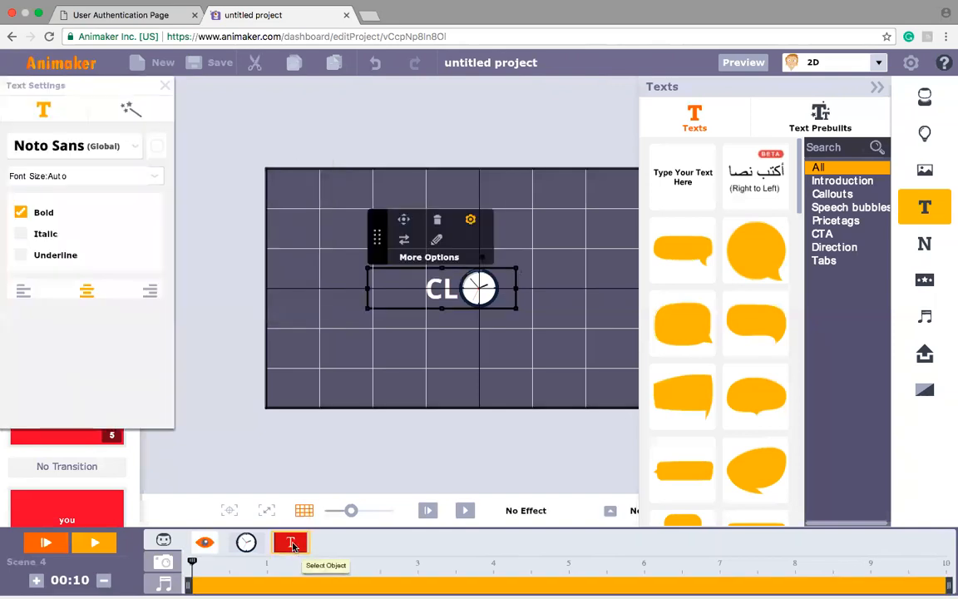
{"action": "key", "text": "super+v"}
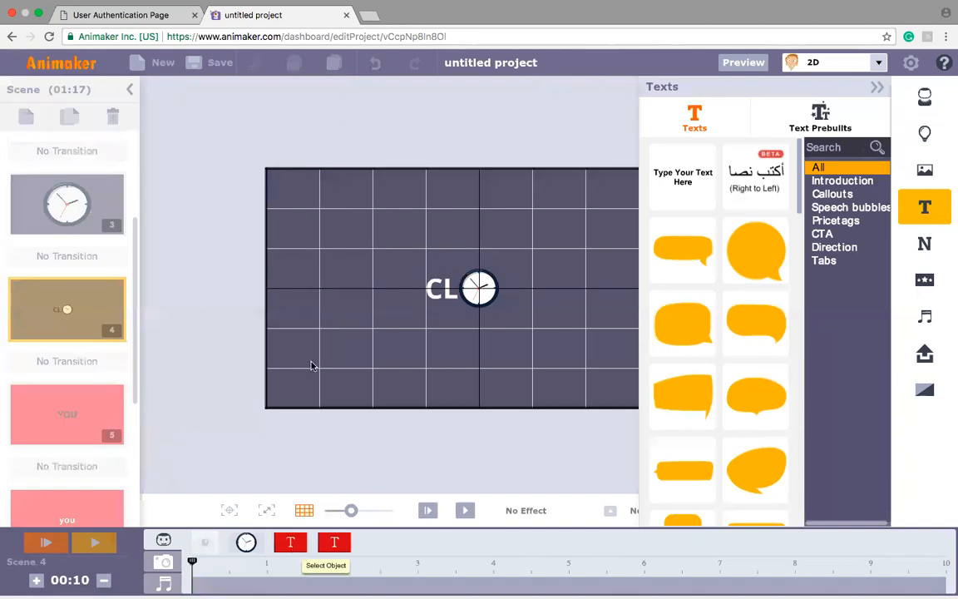
{"action": "left_click", "coordinate": [399, 295]}
{"action": "left_click_drag", "start_coordinate": [431, 287], "coordinate": [509, 288]}
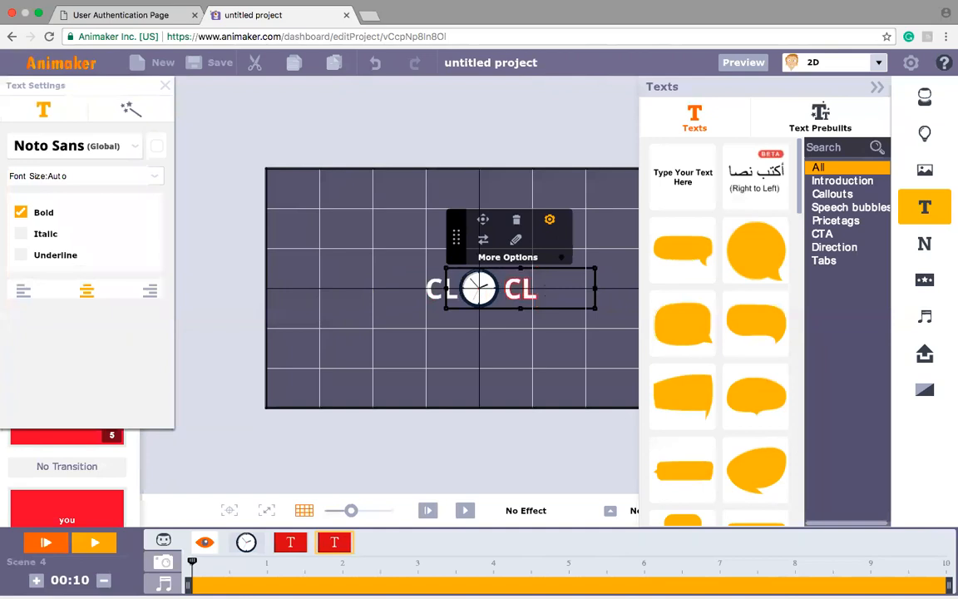
{"action": "key", "text": "BackSpace"}
{"action": "type", "text": "K"}
{"action": "left_click", "coordinate": [336, 294]}
Step: Enlarge the clock around the frame's centre until it fills most of the frame's height
{"action": "left_click", "coordinate": [481, 297]}
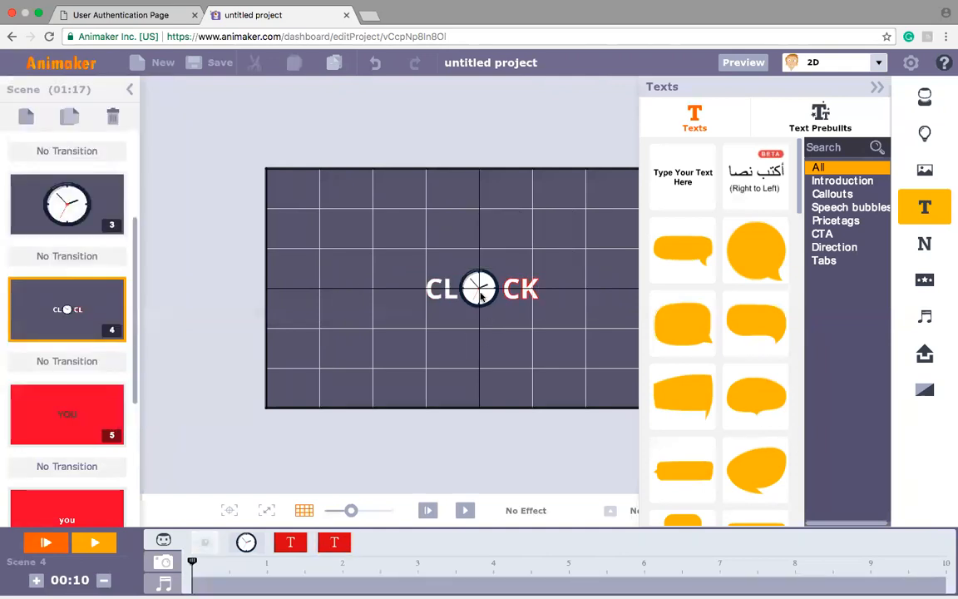
{"action": "left_click", "coordinate": [481, 297]}
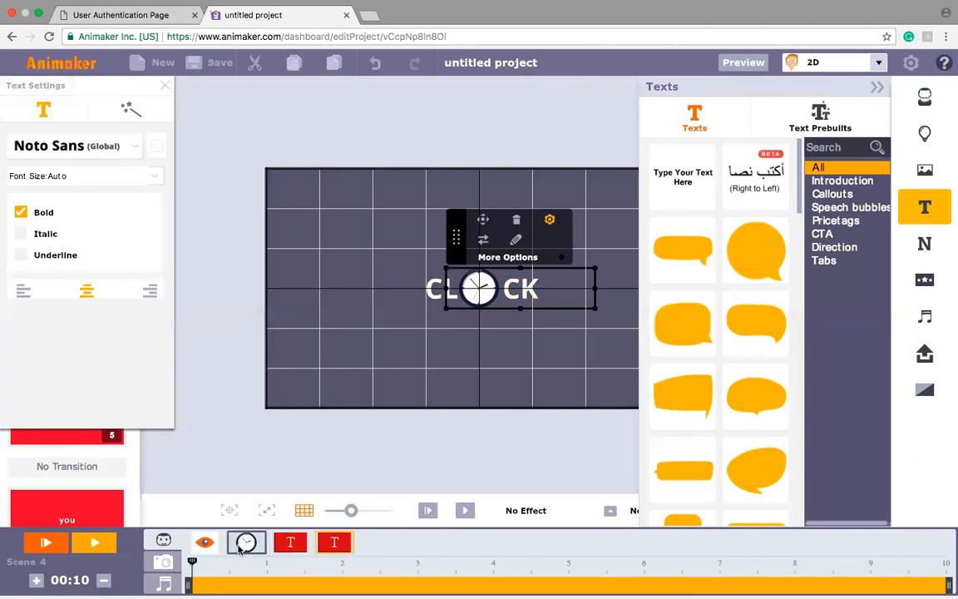
{"action": "left_click", "coordinate": [455, 295]}
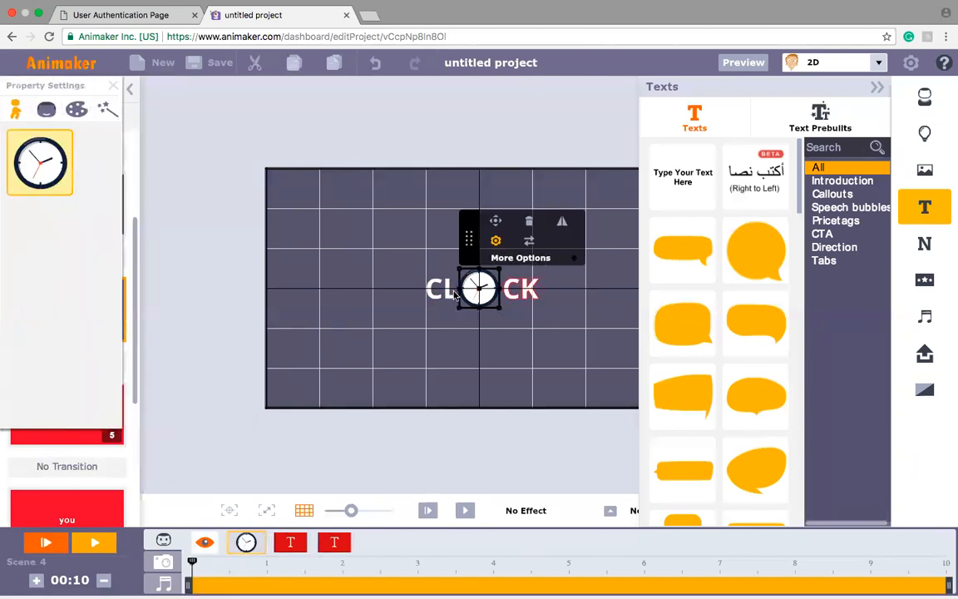
{"action": "left_click_drag", "start_coordinate": [499, 307], "coordinate": [582, 374]}
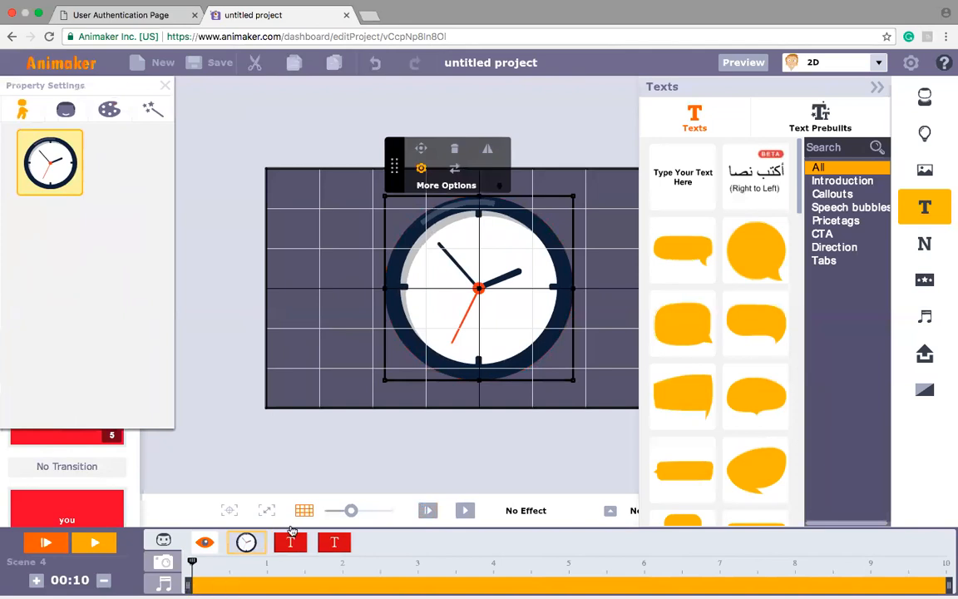
Step: Add a Multi Move that shrinks the clock to fit between "CL" and "CK", with its end pin at about 1.5 seconds
{"action": "left_click", "coordinate": [422, 148]}
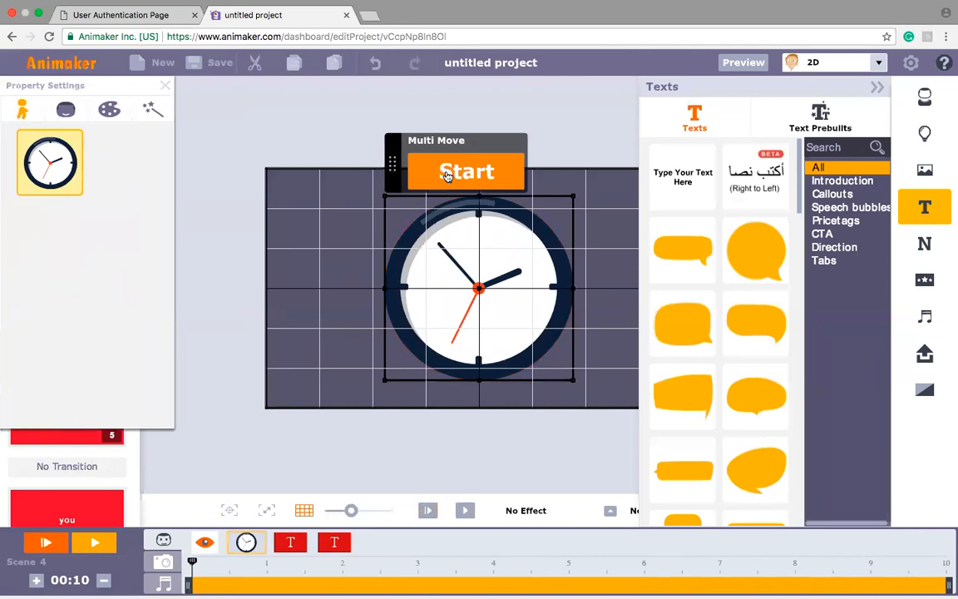
{"action": "left_click", "coordinate": [447, 173]}
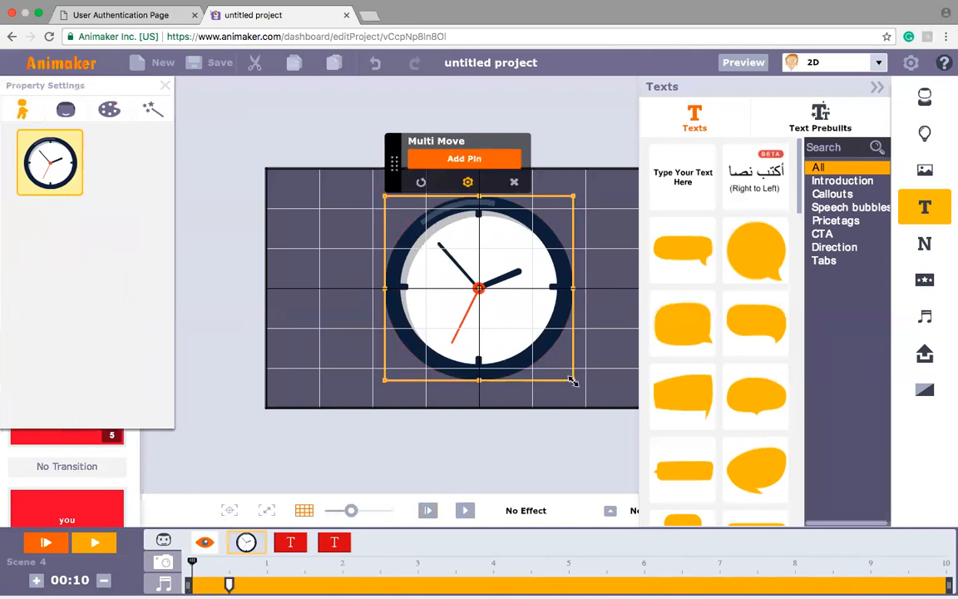
{"action": "left_click_drag", "start_coordinate": [572, 381], "coordinate": [492, 306]}
{"action": "left_click", "coordinate": [537, 238]}
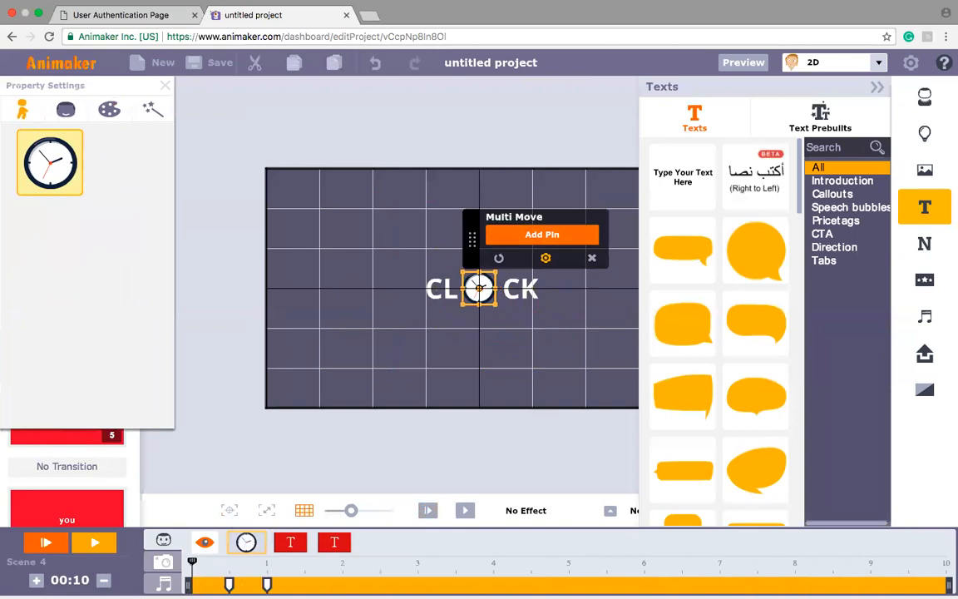
{"action": "left_click_drag", "start_coordinate": [266, 584], "coordinate": [306, 584]}
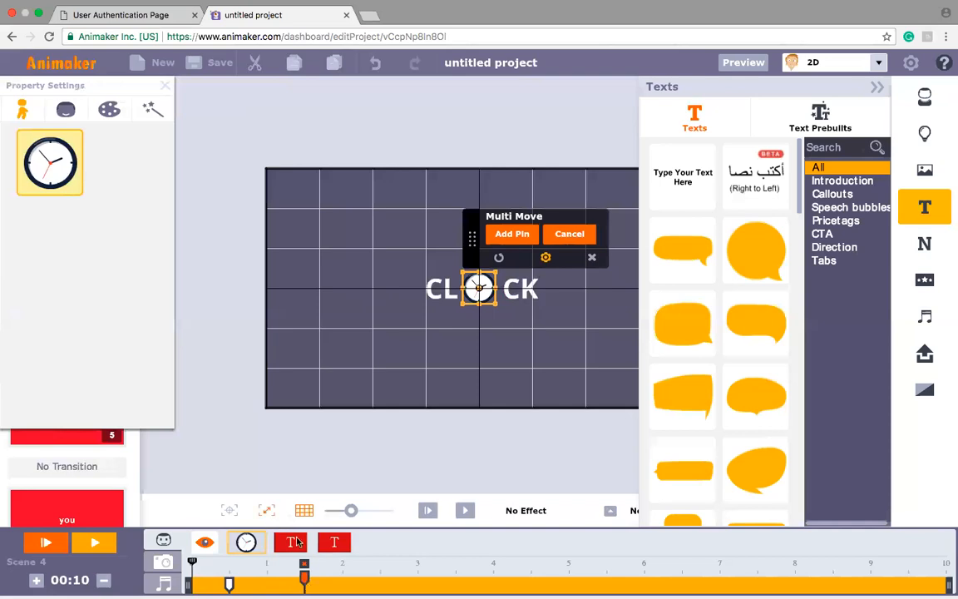
Step: Give the "CL" text an Enter From Left effect and start it at about 1.6 seconds on the timeline
{"action": "left_click", "coordinate": [293, 542]}
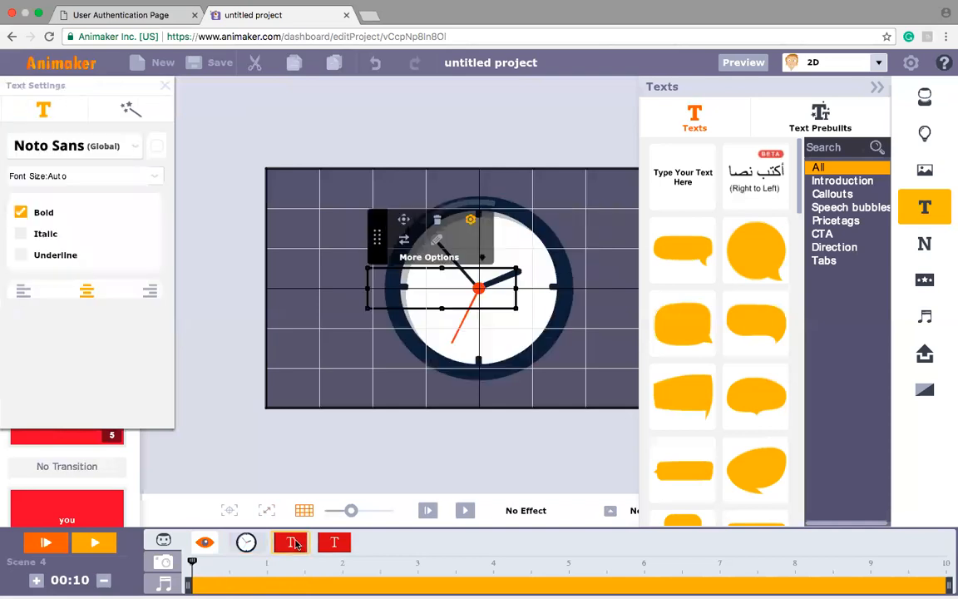
{"action": "left_click", "coordinate": [611, 510]}
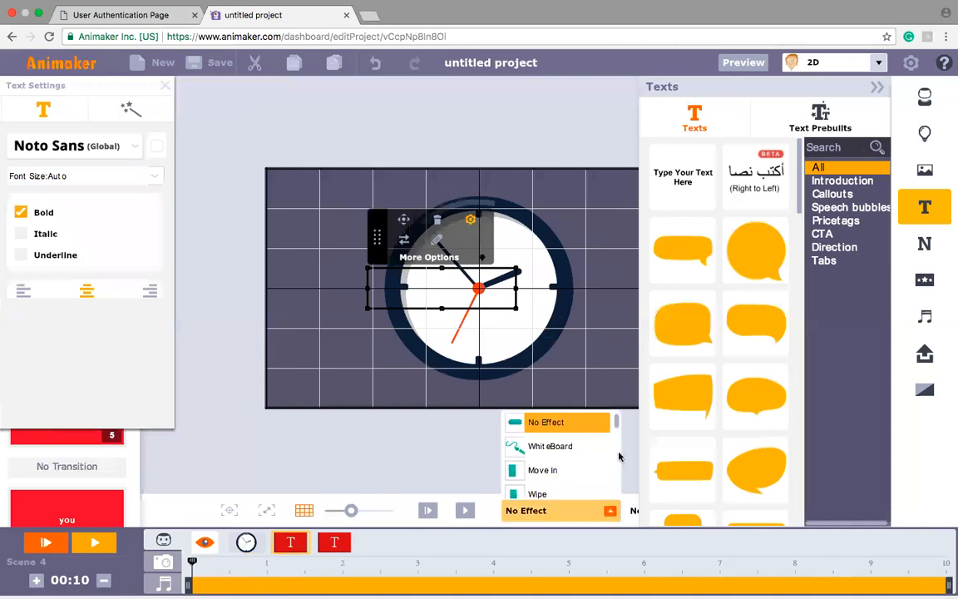
{"action": "left_click_drag", "start_coordinate": [617, 428], "coordinate": [617, 446]}
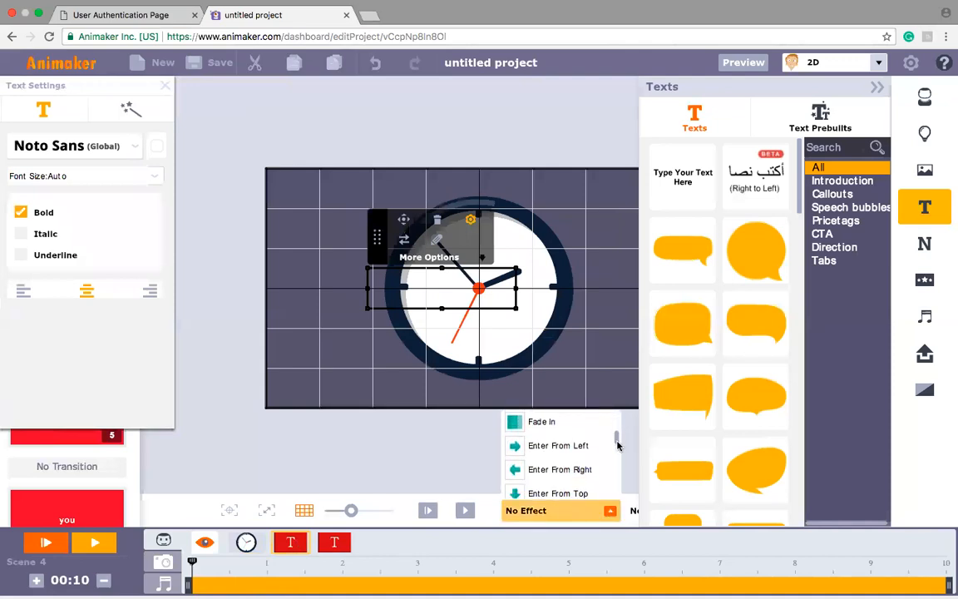
{"action": "left_click", "coordinate": [562, 450]}
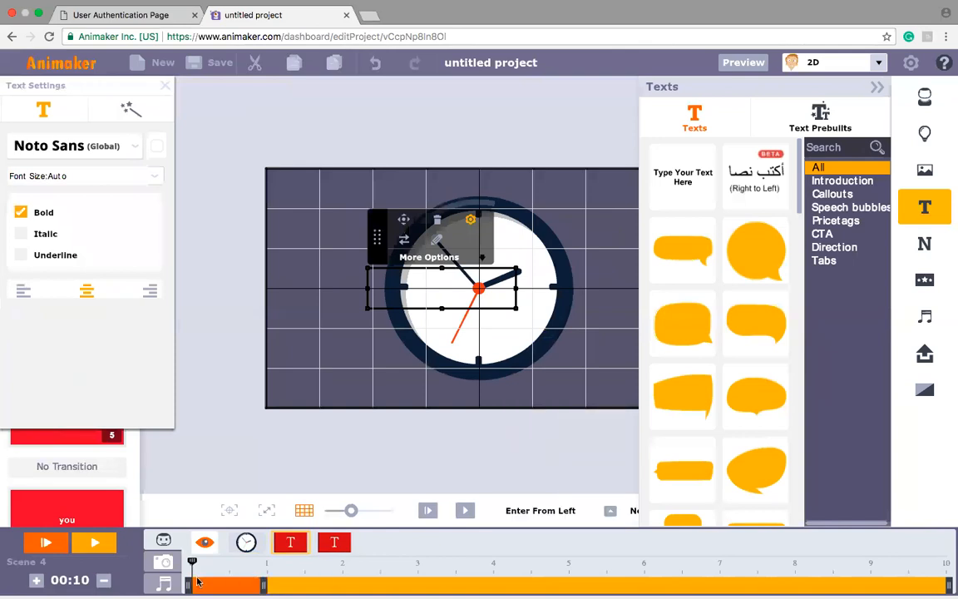
{"action": "left_click_drag", "start_coordinate": [190, 587], "coordinate": [309, 587]}
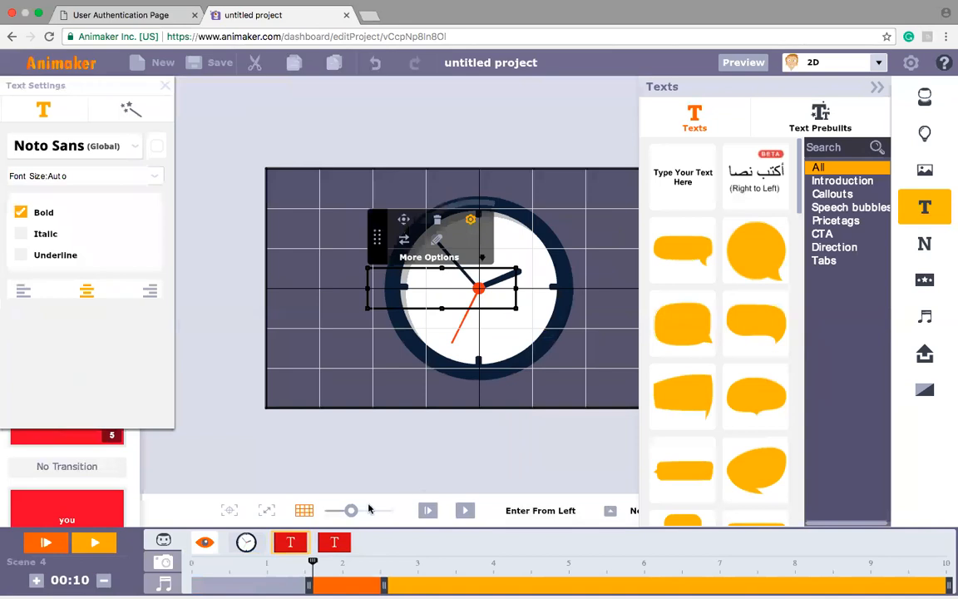
Step: Start the "CK" text at about 1.6 seconds and give it an Enter From Right effect
{"action": "left_click", "coordinate": [340, 546]}
{"action": "left_click_drag", "start_coordinate": [188, 587], "coordinate": [308, 580]}
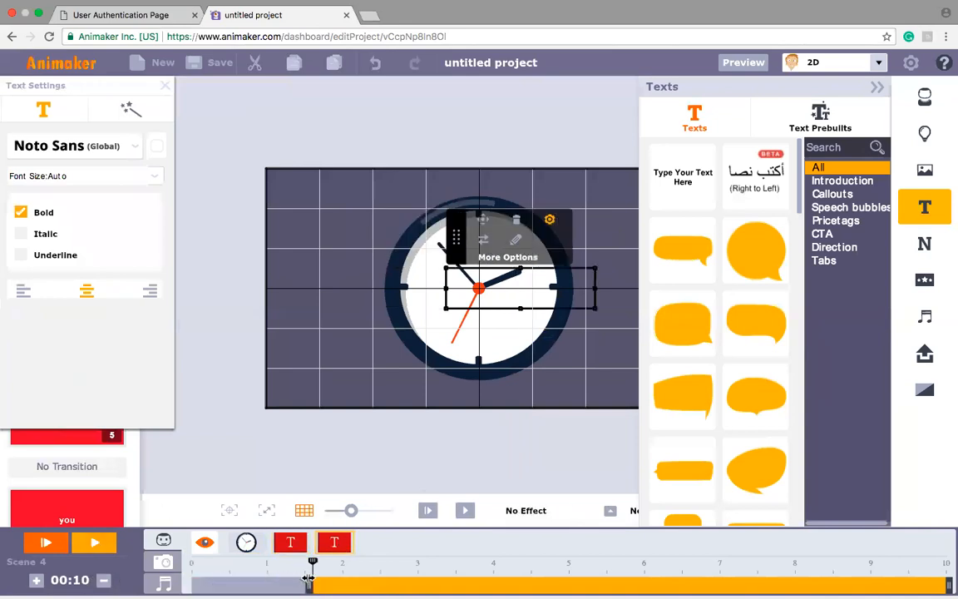
{"action": "left_click", "coordinate": [610, 512]}
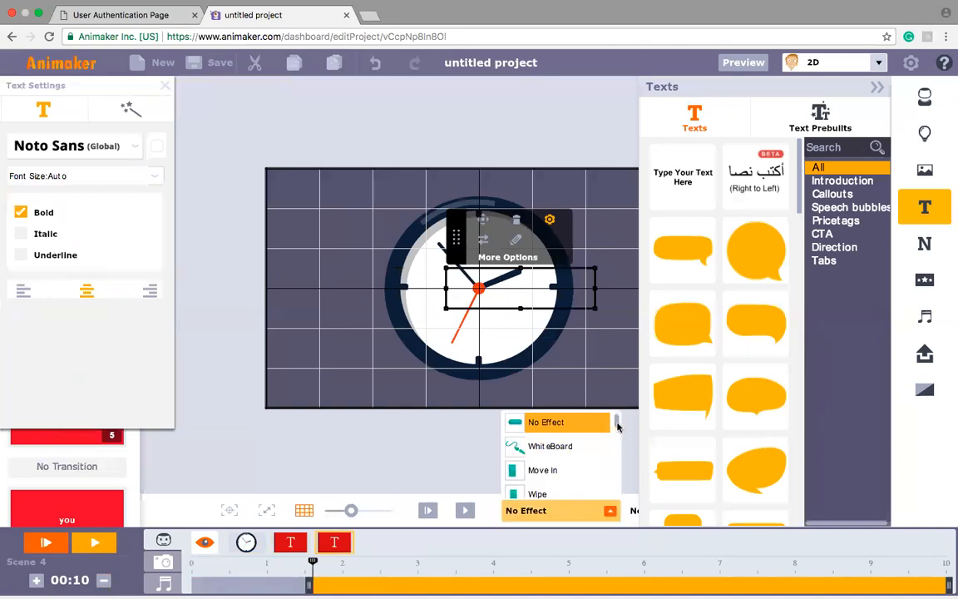
{"action": "left_click_drag", "start_coordinate": [619, 427], "coordinate": [613, 447]}
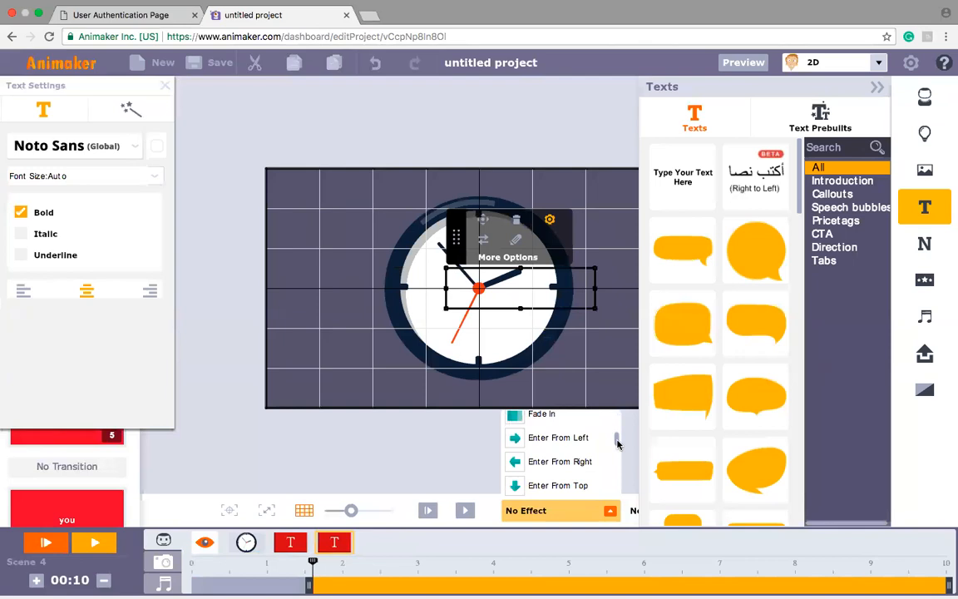
{"action": "left_click", "coordinate": [572, 458]}
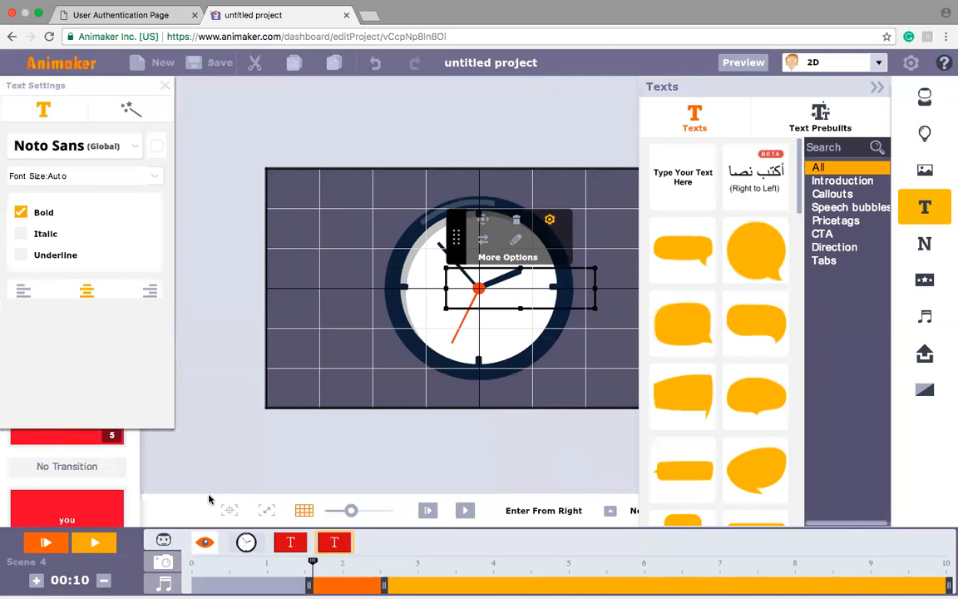
Step: Add the radial white speed-lines screen effect, extend it back to 0 seconds and play the scene from the start
{"action": "left_click", "coordinate": [932, 283]}
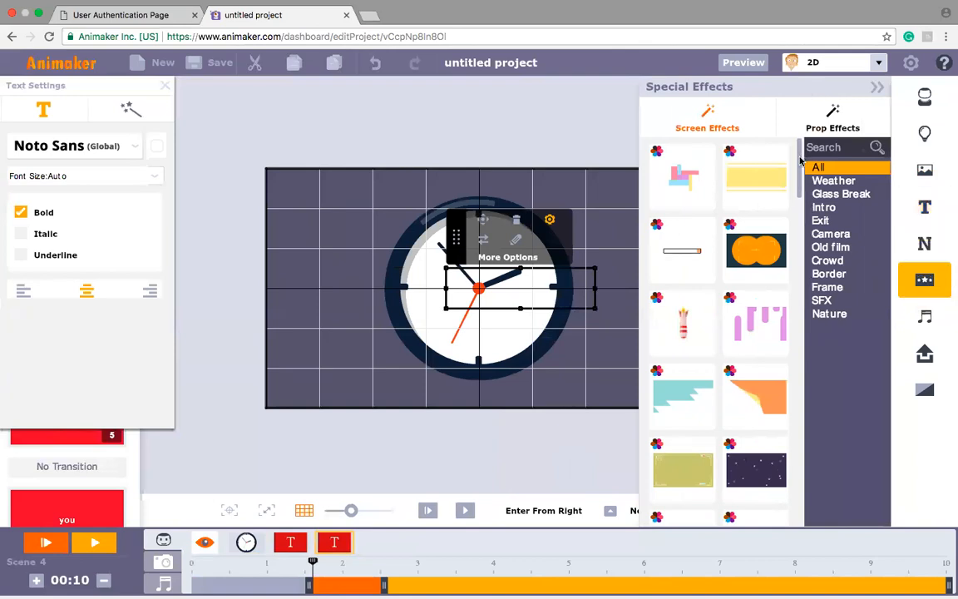
{"action": "left_click_drag", "start_coordinate": [801, 161], "coordinate": [796, 198]}
{"action": "scroll", "coordinate": [759, 219], "scroll_direction": "down", "scroll_amount": 3}
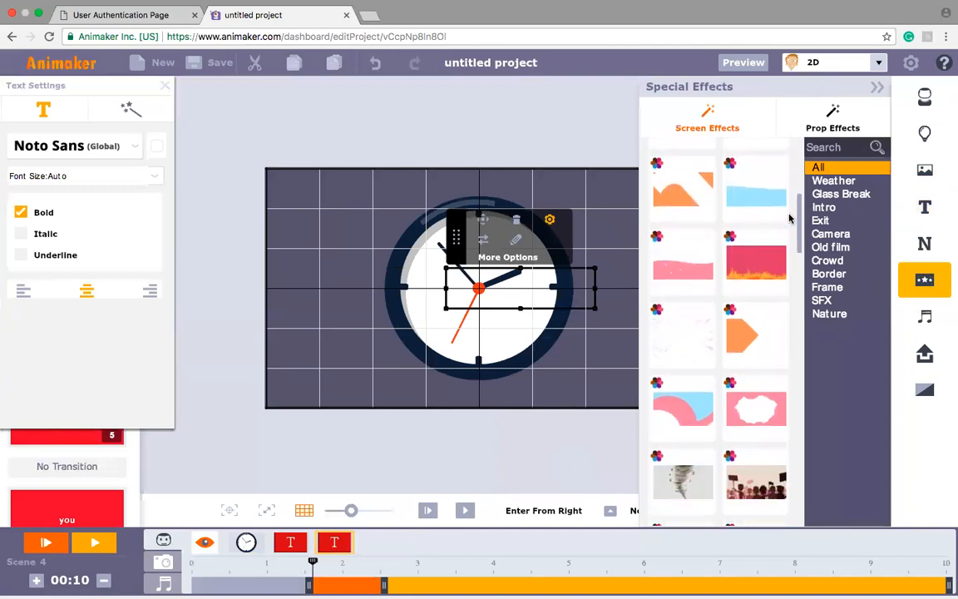
{"action": "left_click", "coordinate": [690, 334]}
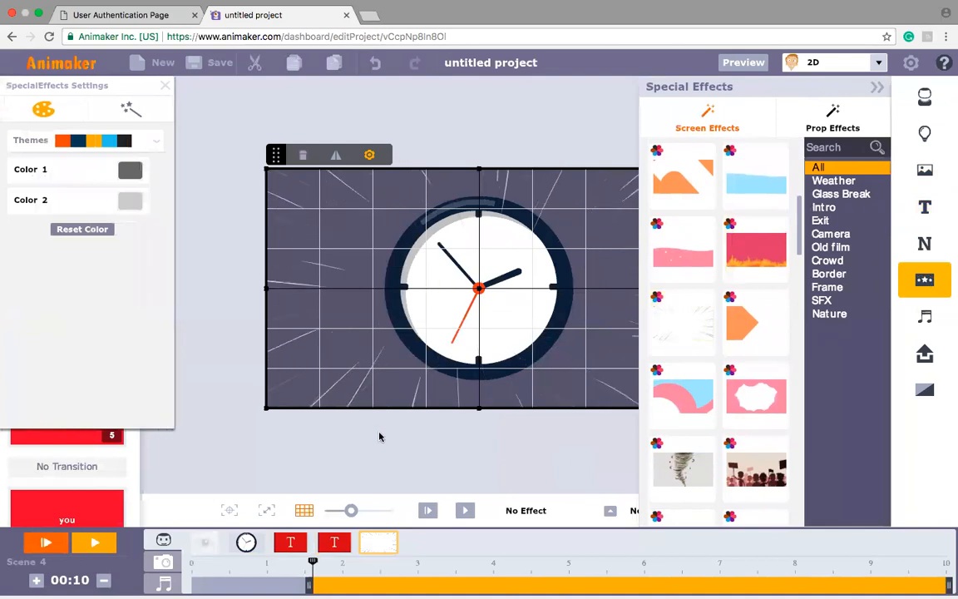
{"action": "mouse_move", "coordinate": [312, 579]}
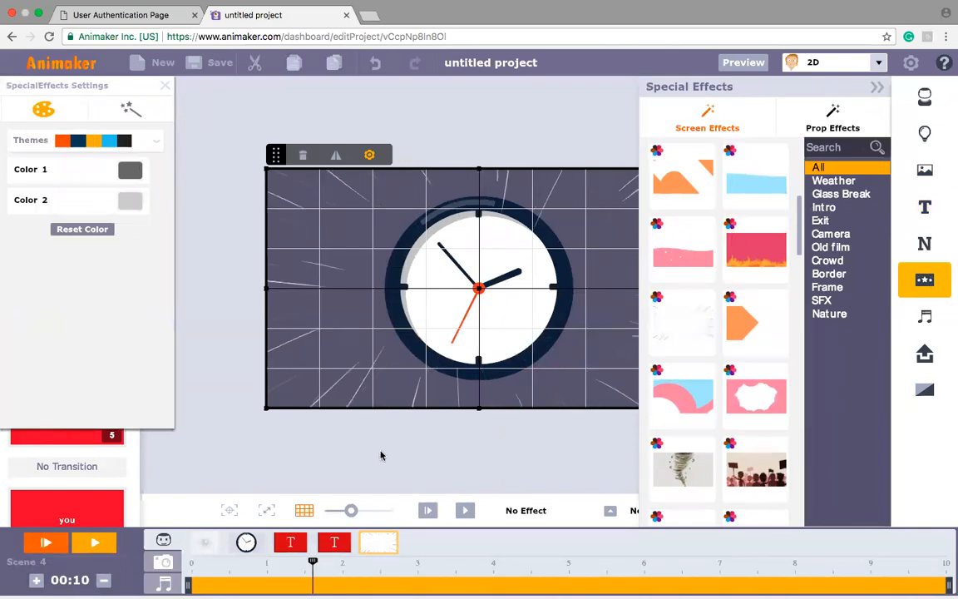
{"action": "left_click", "coordinate": [427, 511]}
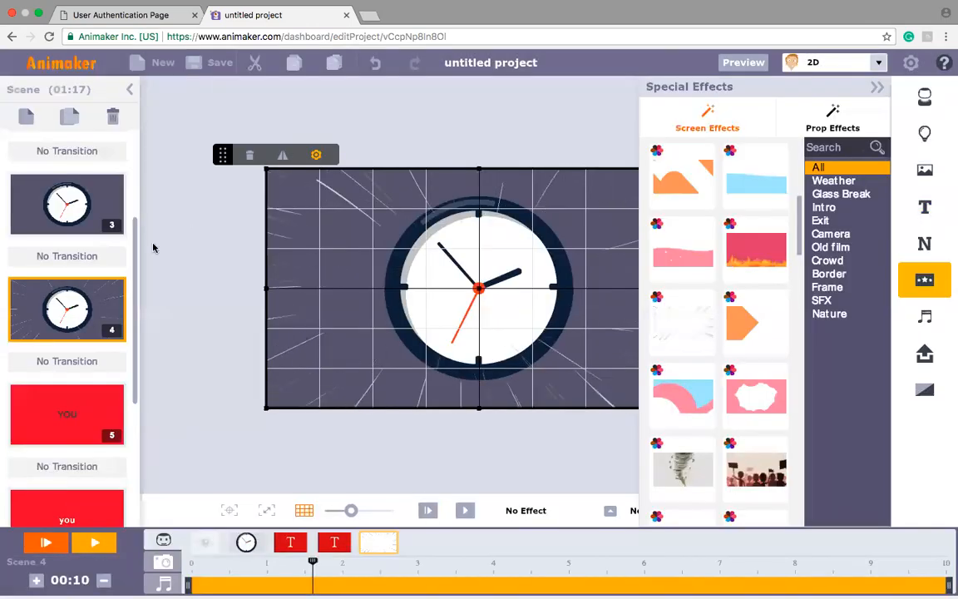
Step: Insert a new blank scene directly after the spotlight stage scene 2
{"action": "scroll", "coordinate": [137, 262], "scroll_direction": "down", "scroll_amount": 3}
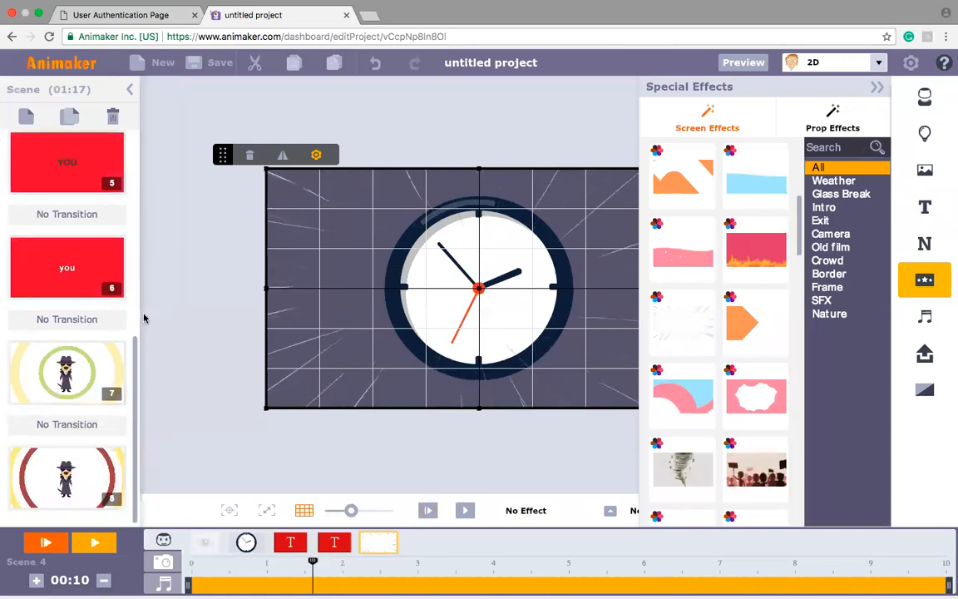
{"action": "scroll", "coordinate": [145, 304], "scroll_direction": "up", "scroll_amount": 2}
{"action": "left_click_drag", "start_coordinate": [136, 314], "coordinate": [136, 205]}
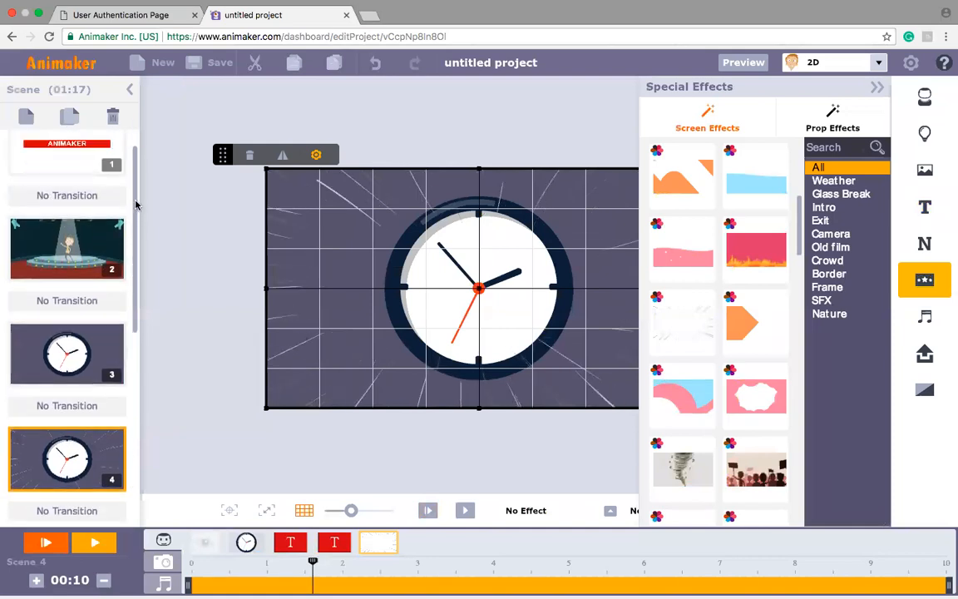
{"action": "left_click", "coordinate": [65, 248]}
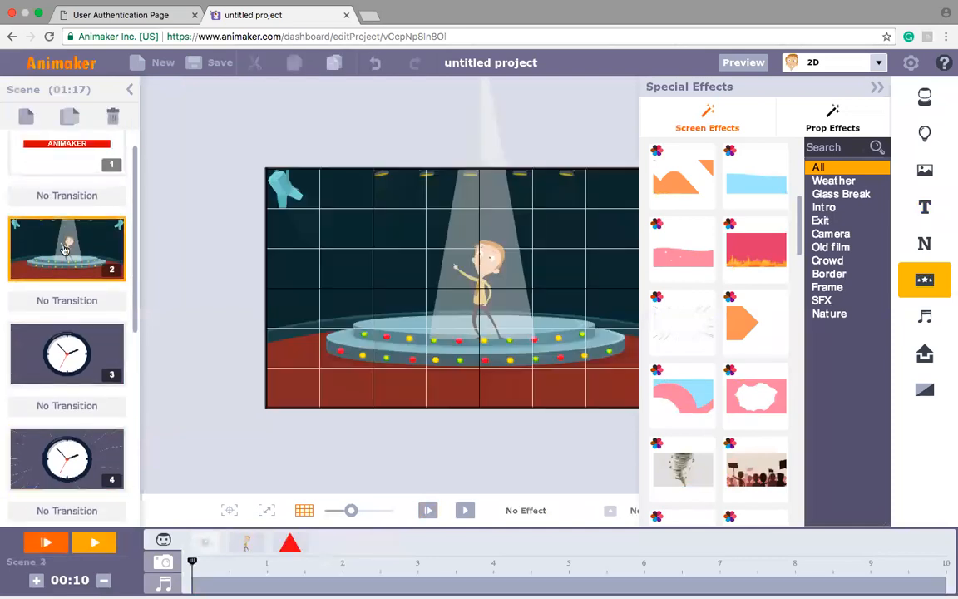
{"action": "left_click", "coordinate": [25, 119]}
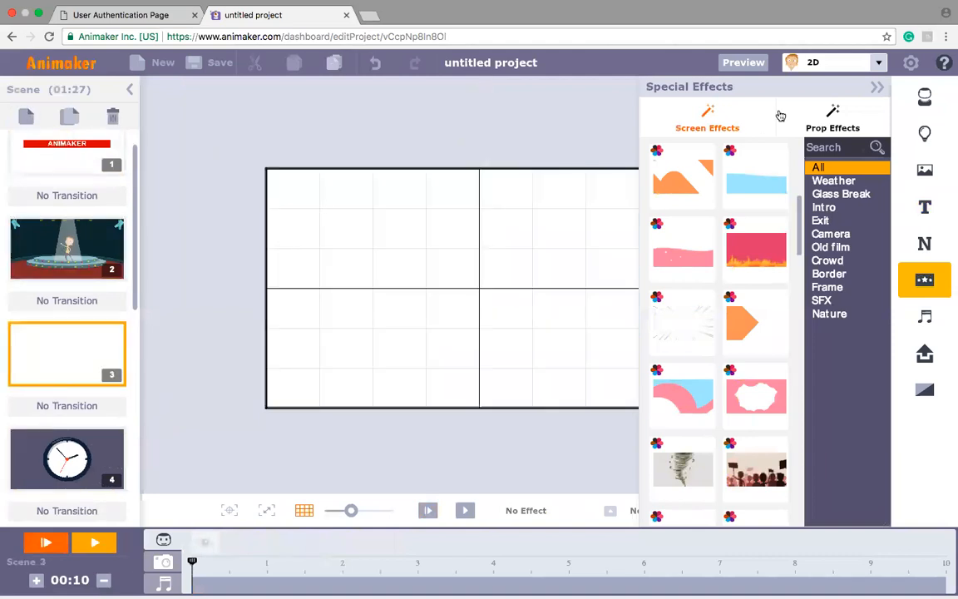
Step: Add the man in the yellow shirt to the new scene and apply the round-stage background from the Celebration pictures
{"action": "left_click", "coordinate": [926, 104]}
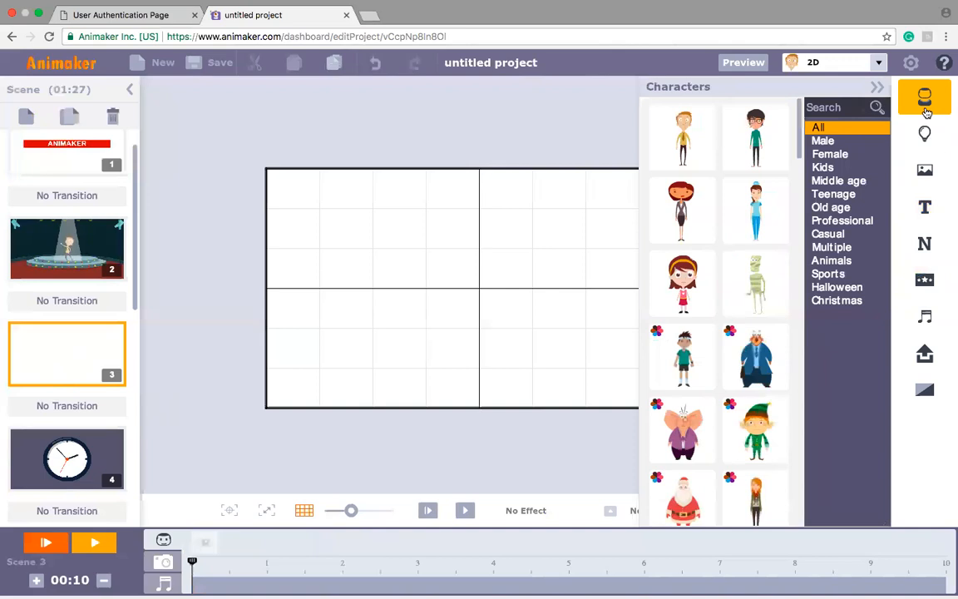
{"action": "left_click", "coordinate": [684, 137]}
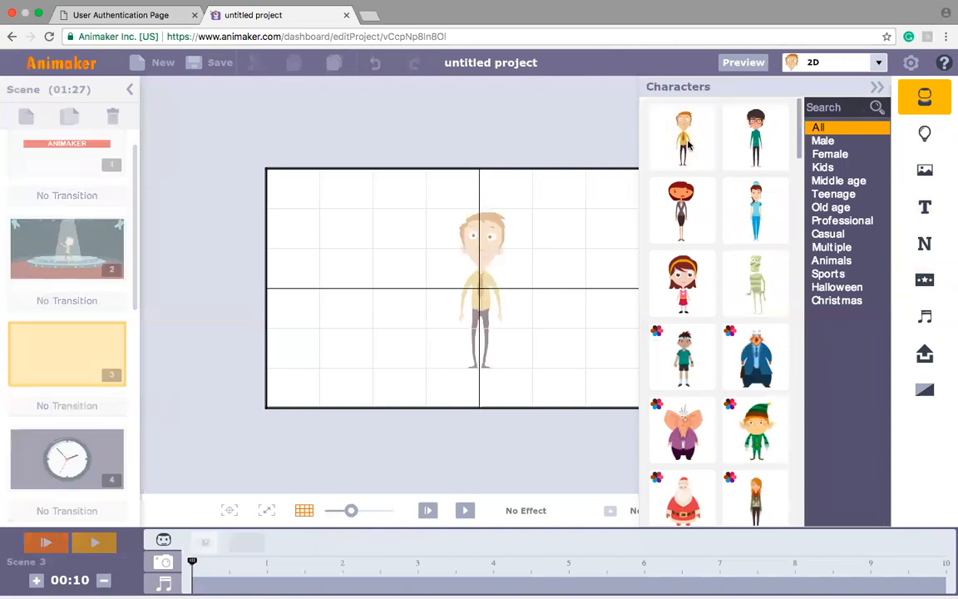
{"action": "left_click", "coordinate": [926, 171]}
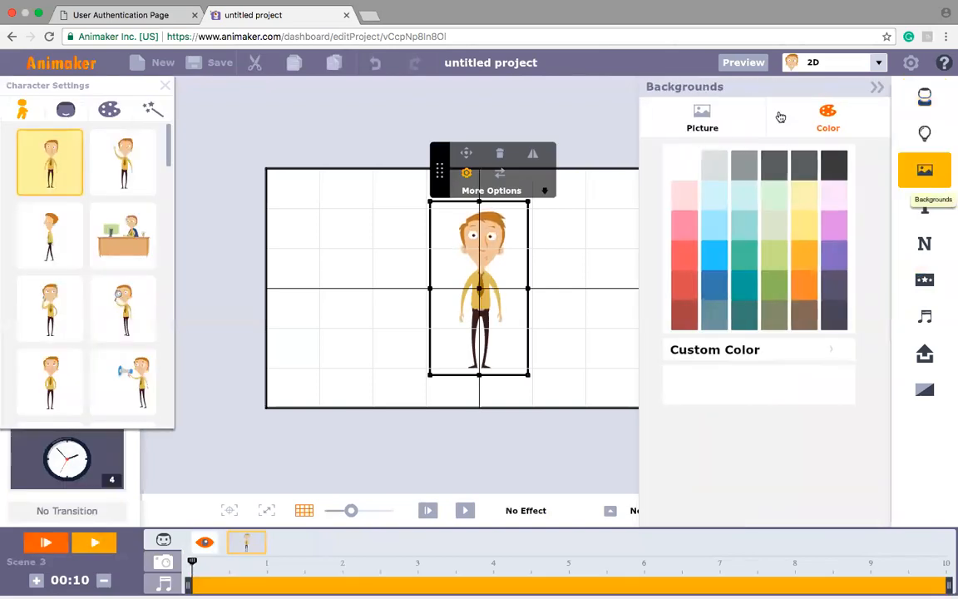
{"action": "left_click", "coordinate": [720, 131]}
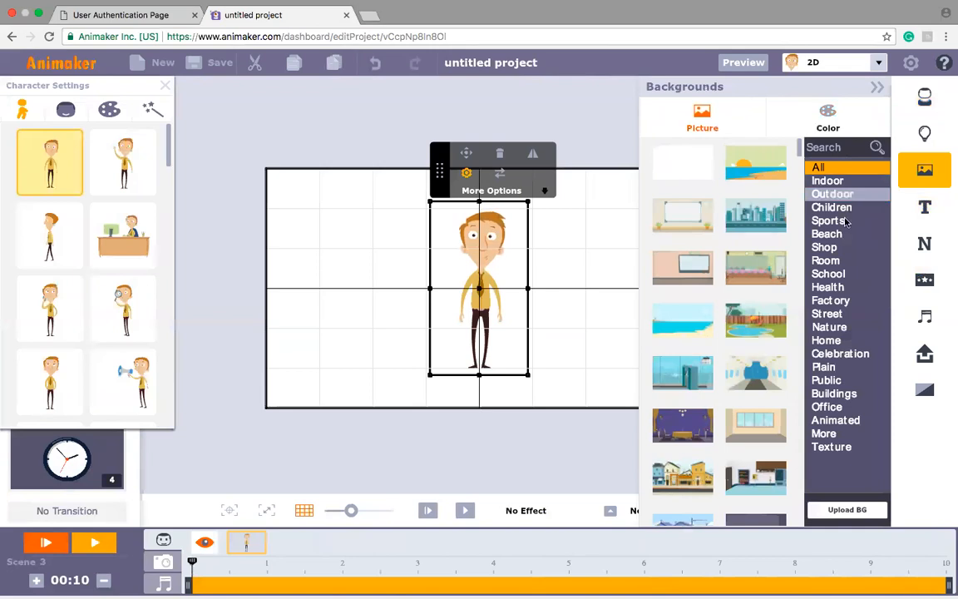
{"action": "left_click", "coordinate": [844, 356]}
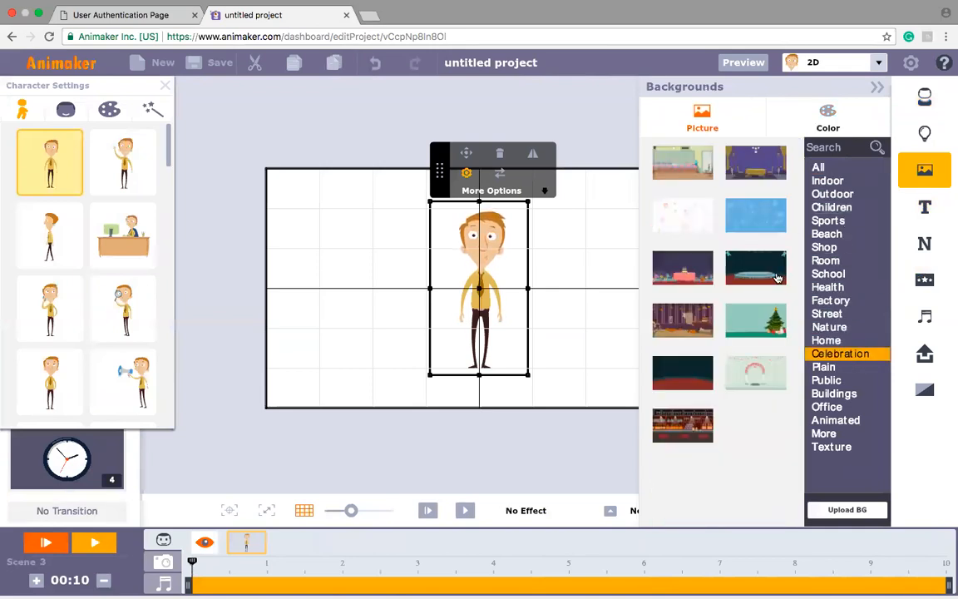
{"action": "left_click", "coordinate": [778, 277]}
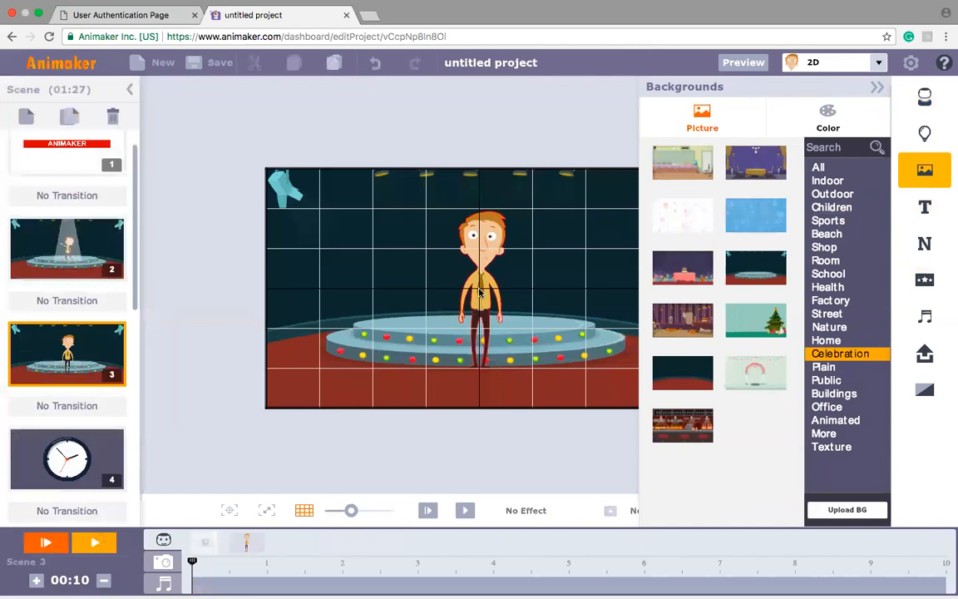
Step: Shrink the man to stand on the round stage and give him the leaning dance pose with one arm pointing
{"action": "left_click", "coordinate": [474, 251]}
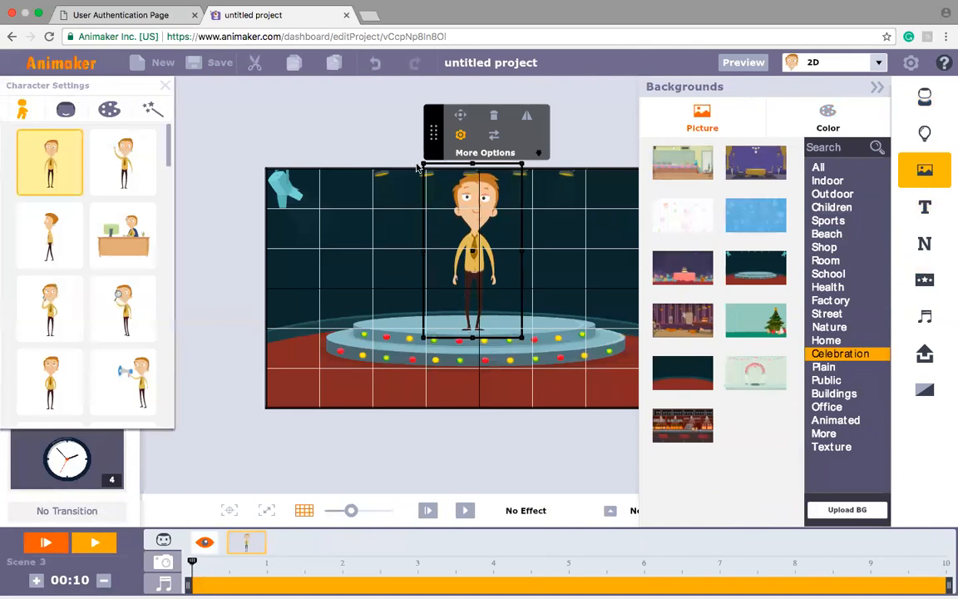
{"action": "left_click_drag", "start_coordinate": [422, 163], "coordinate": [445, 208]}
{"action": "left_click_drag", "start_coordinate": [472, 251], "coordinate": [480, 288]}
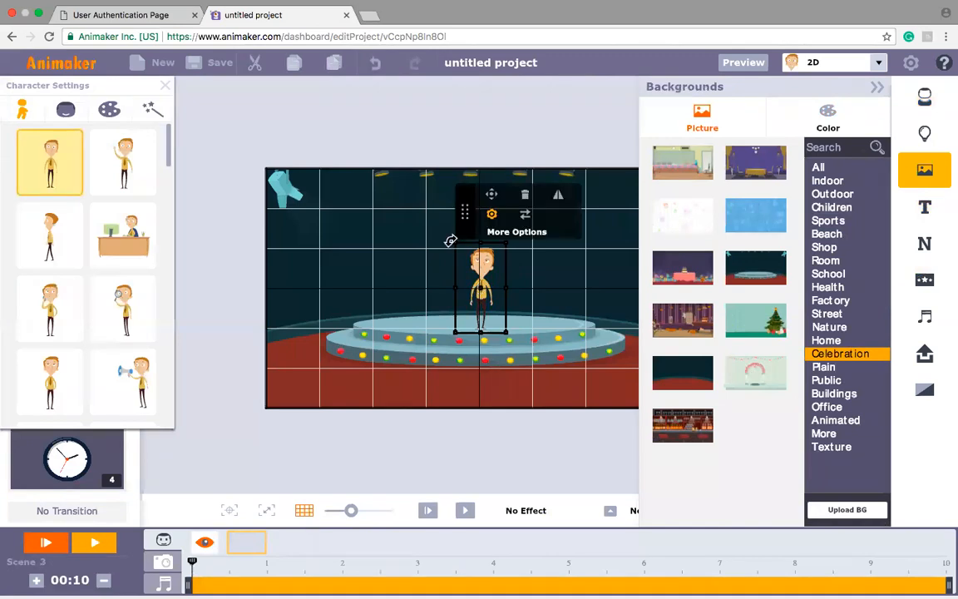
{"action": "left_click_drag", "start_coordinate": [454, 242], "coordinate": [448, 233]}
{"action": "left_click_drag", "start_coordinate": [477, 290], "coordinate": [474, 277]}
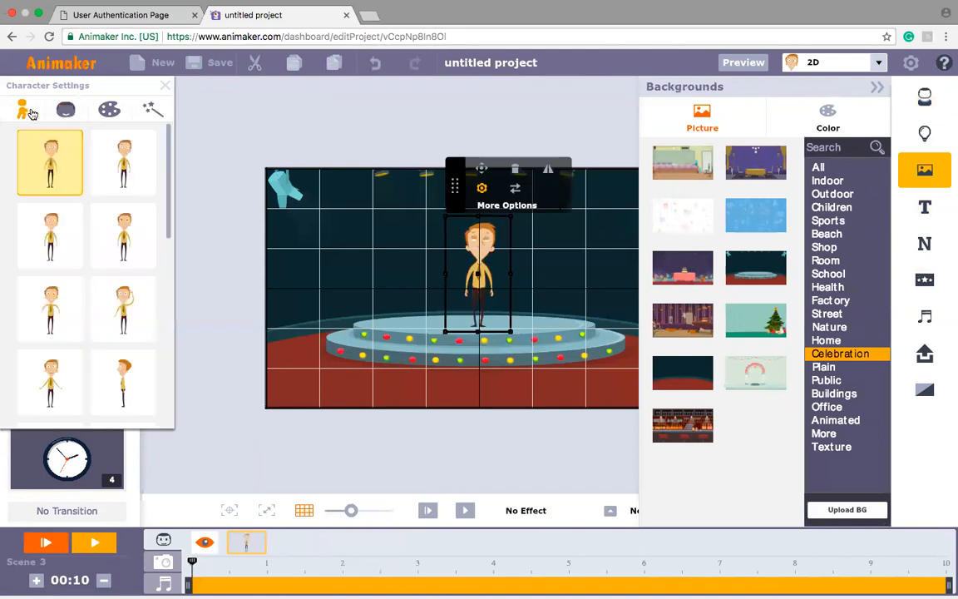
{"action": "left_click_drag", "start_coordinate": [168, 150], "coordinate": [172, 243]}
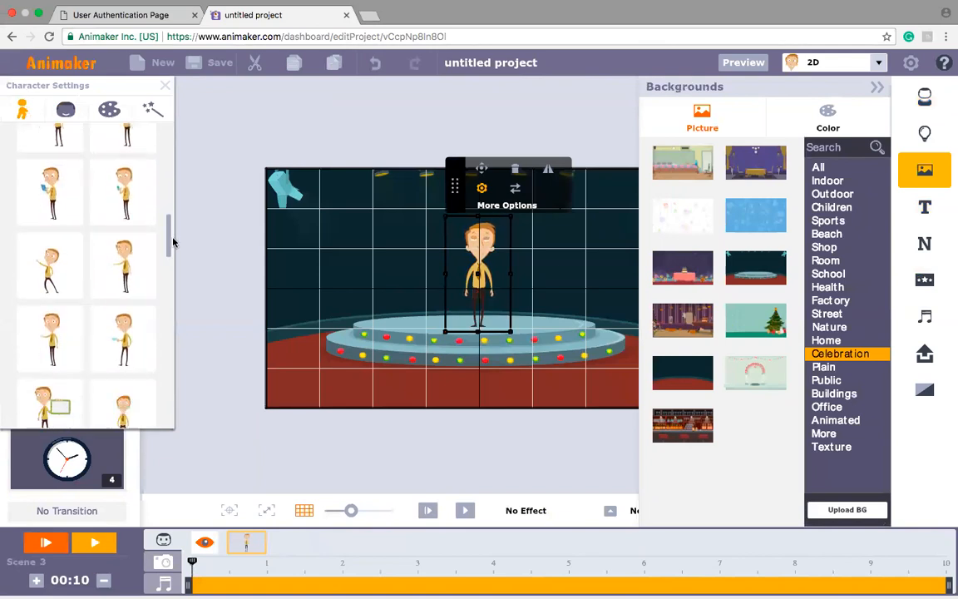
{"action": "left_click", "coordinate": [55, 273]}
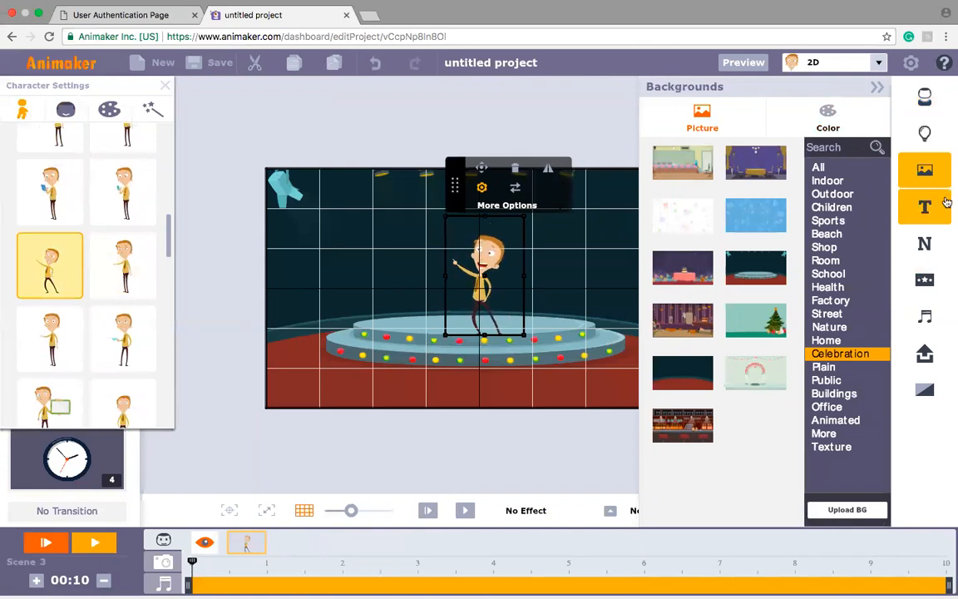
Step: Switch the asset library theme from 2D to InfoGraphics
{"action": "left_click", "coordinate": [879, 65]}
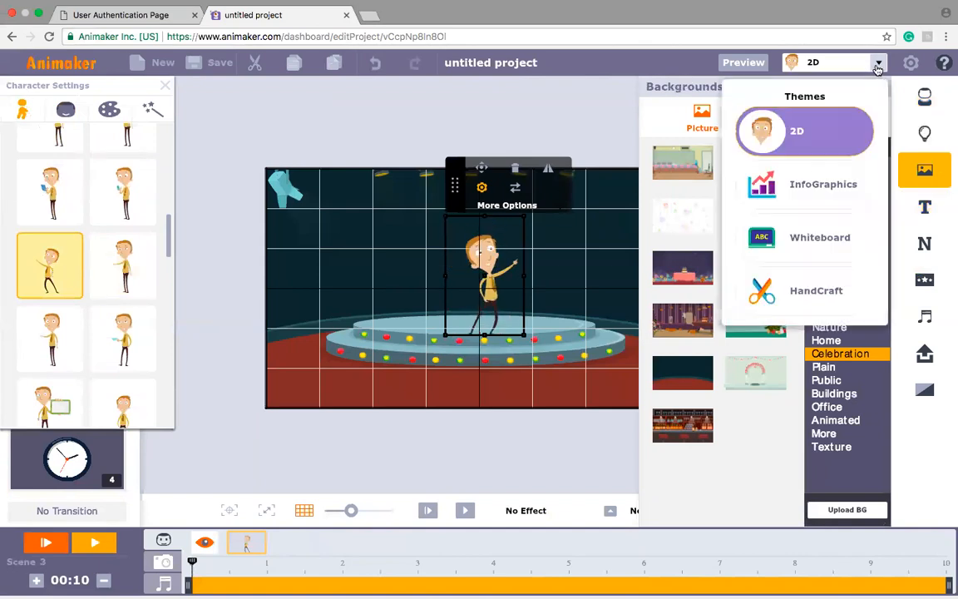
{"action": "left_click", "coordinate": [812, 192]}
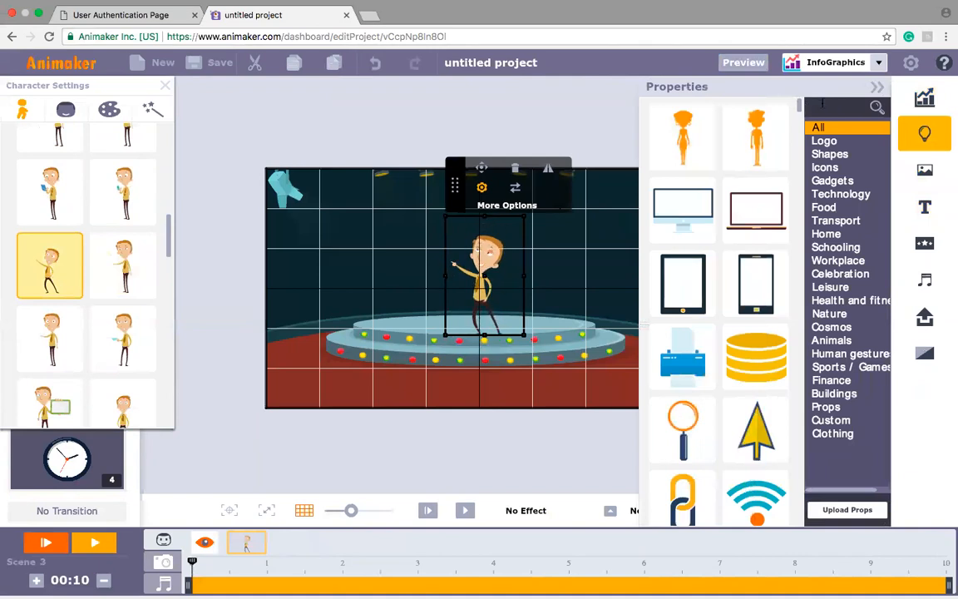
{"action": "type", "text": "BULLET"}
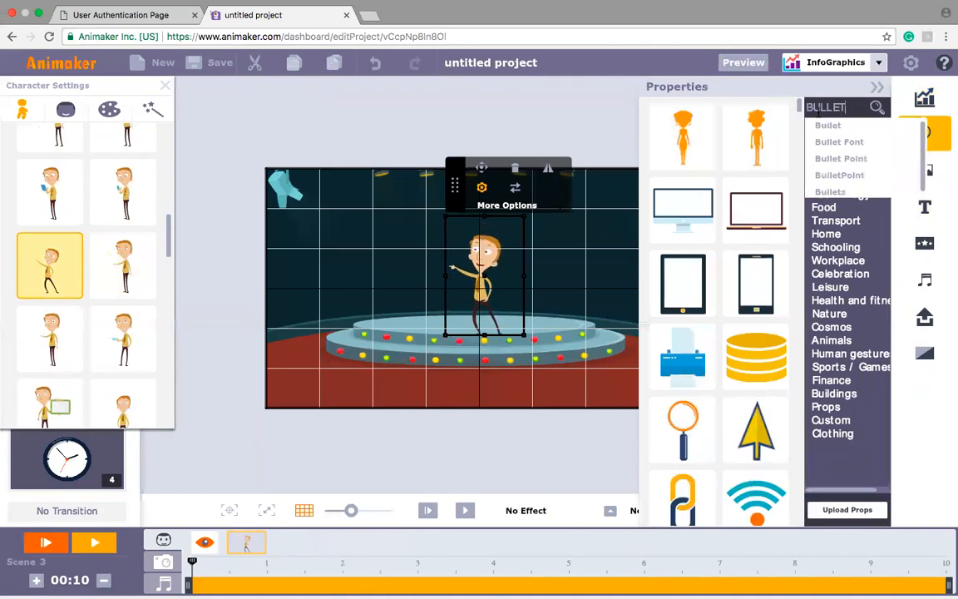
{"action": "left_click", "coordinate": [818, 127]}
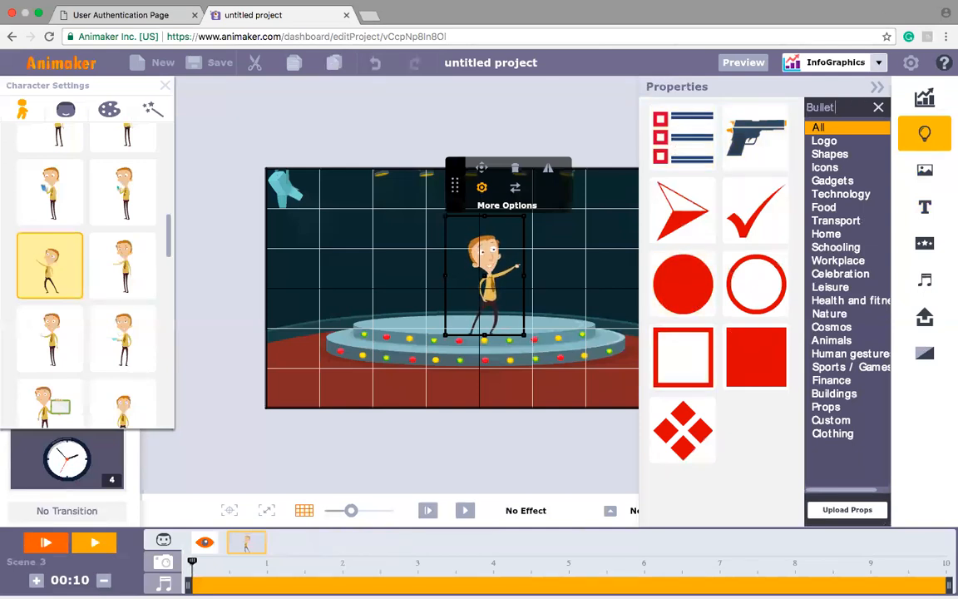
{"action": "left_click", "coordinate": [879, 107]}
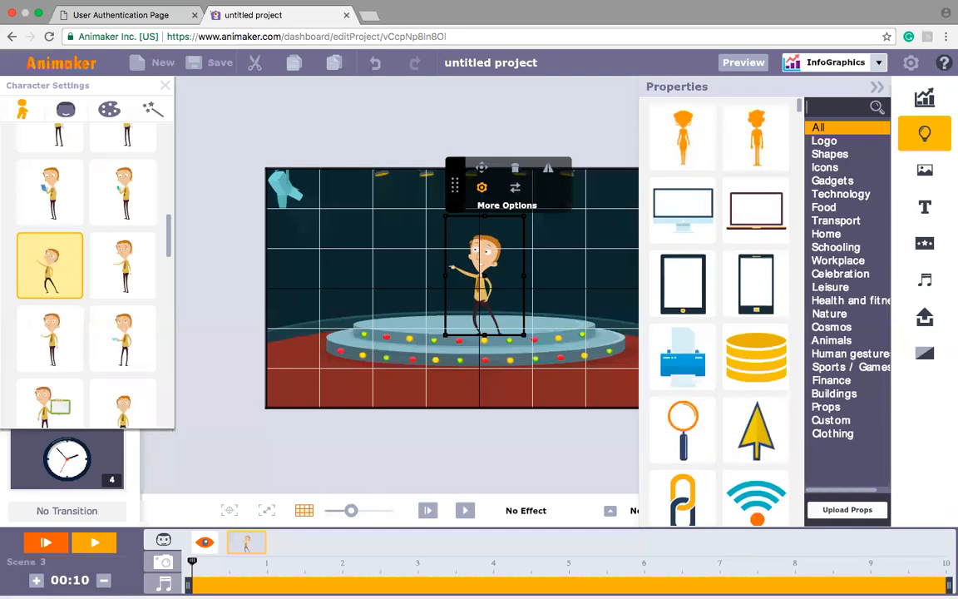
Step: Find the solid red triangle among the InfoGraphics properties and stretch it into a tall beam over the man on the round stage
{"action": "type", "text": "TRIANGLE"}
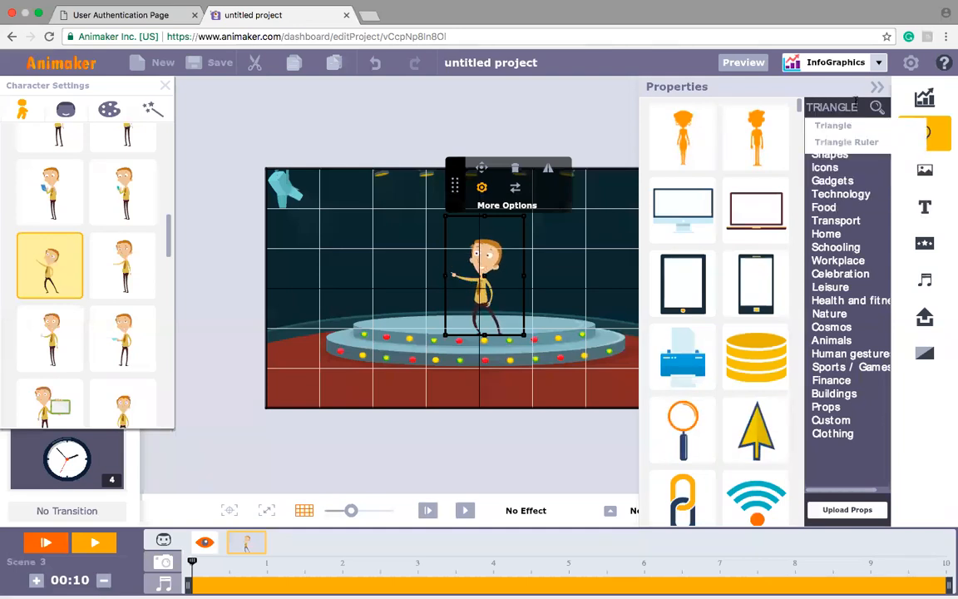
{"action": "left_click", "coordinate": [842, 128]}
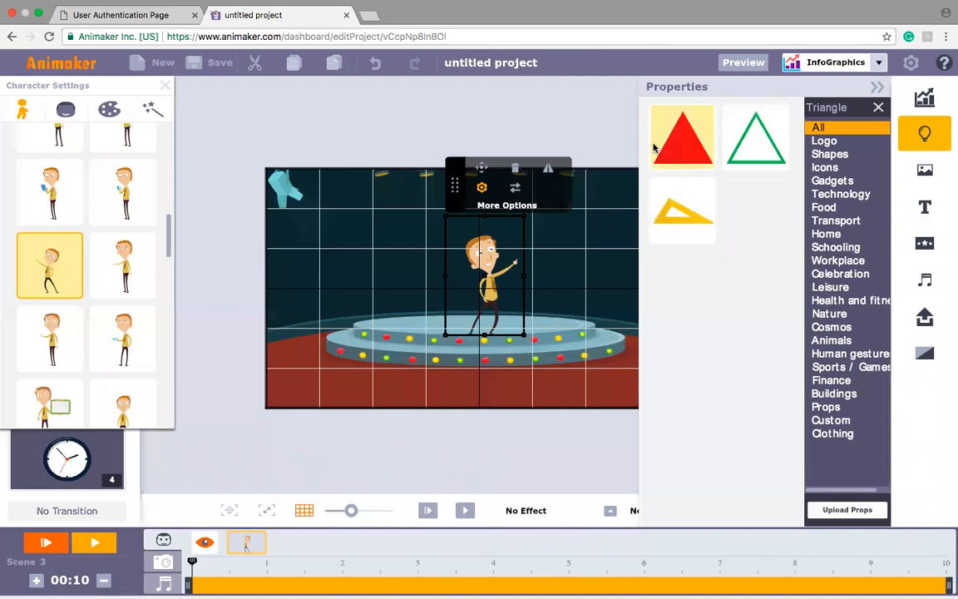
{"action": "left_click_drag", "start_coordinate": [677, 156], "coordinate": [480, 271]}
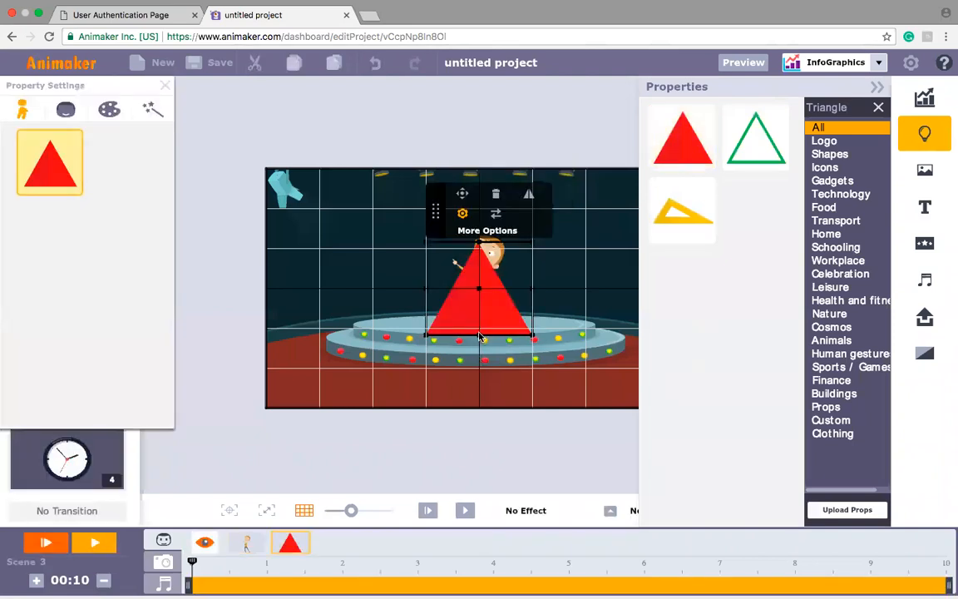
{"action": "left_click_drag", "start_coordinate": [480, 334], "coordinate": [492, 413]}
{"action": "left_click_drag", "start_coordinate": [471, 347], "coordinate": [475, 266]}
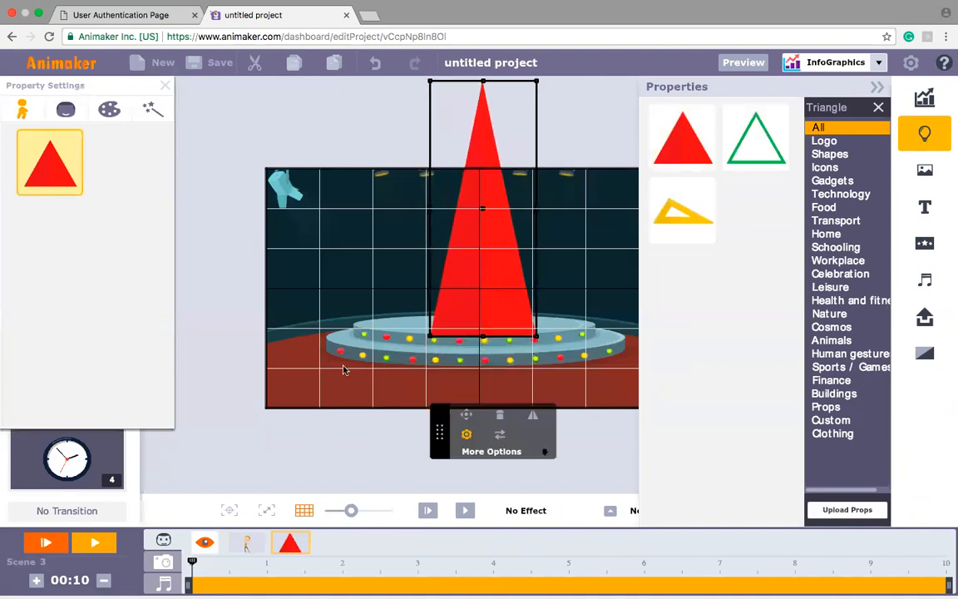
Step: Recolour the tall triangle white and set its transparency to 40% as a spotlight beam
{"action": "left_click", "coordinate": [109, 110]}
{"action": "left_click", "coordinate": [129, 172]}
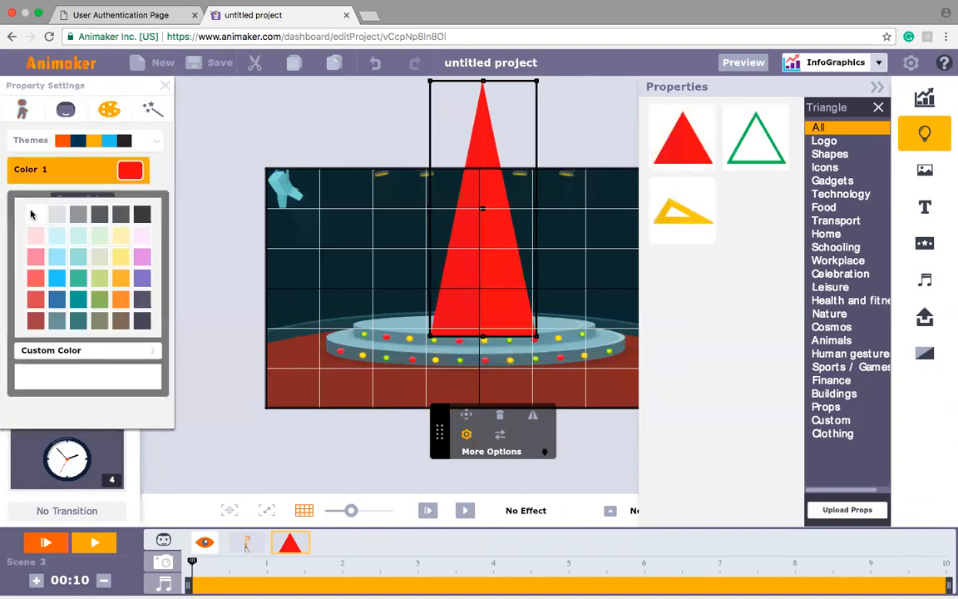
{"action": "left_click", "coordinate": [34, 214]}
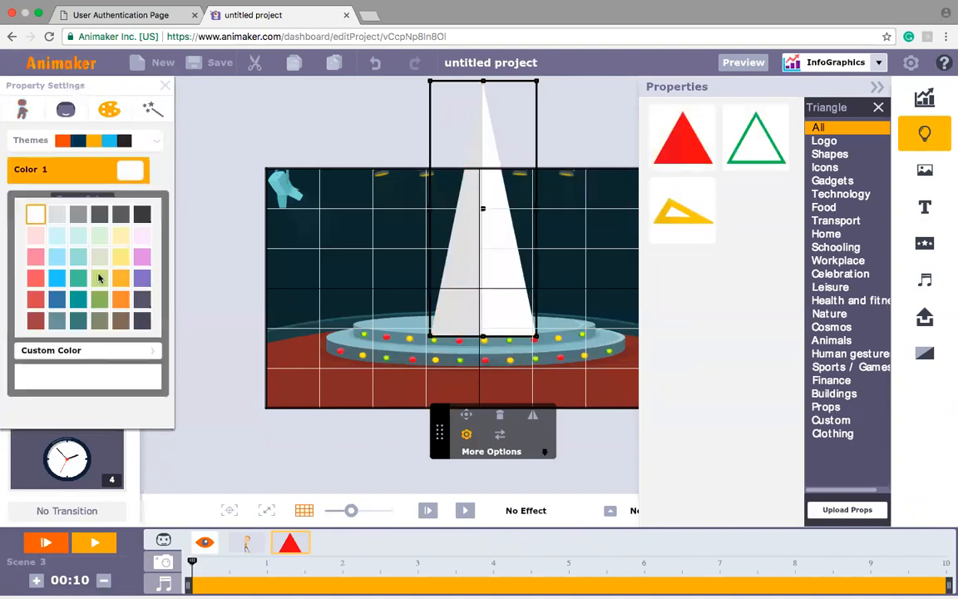
{"action": "left_click", "coordinate": [151, 414]}
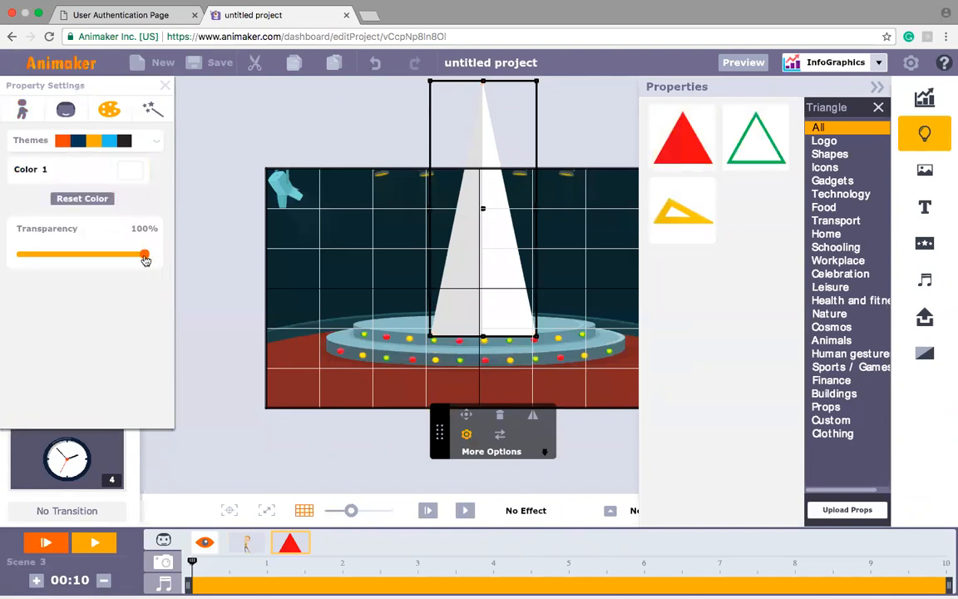
{"action": "left_click_drag", "start_coordinate": [142, 260], "coordinate": [72, 259]}
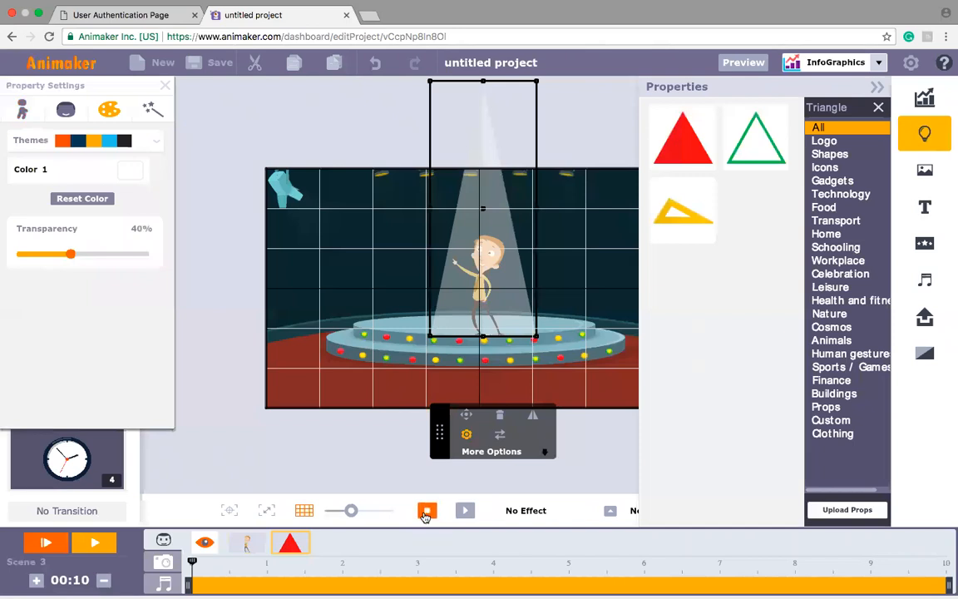
{"action": "left_click", "coordinate": [425, 513]}
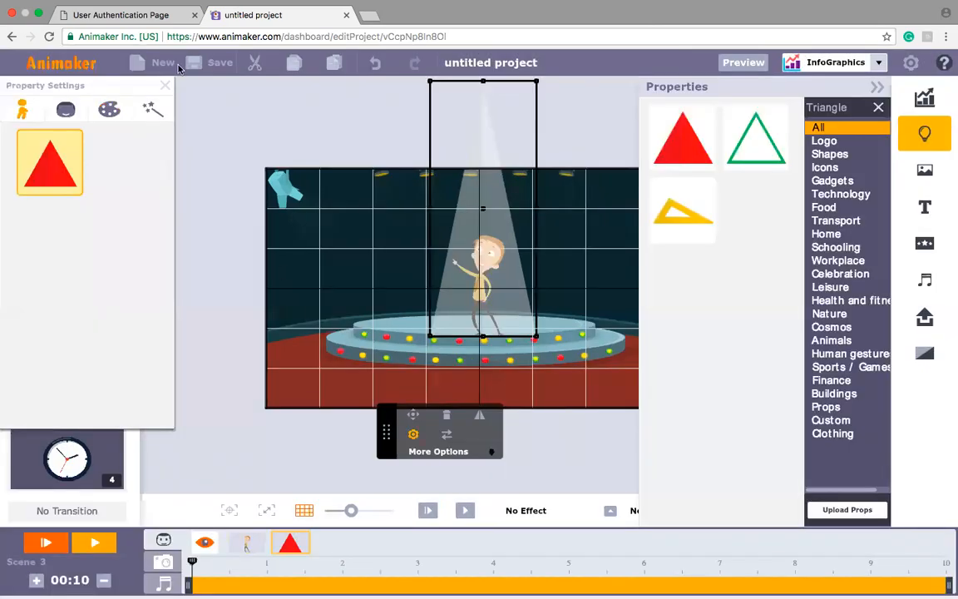
{"action": "left_click", "coordinate": [167, 87]}
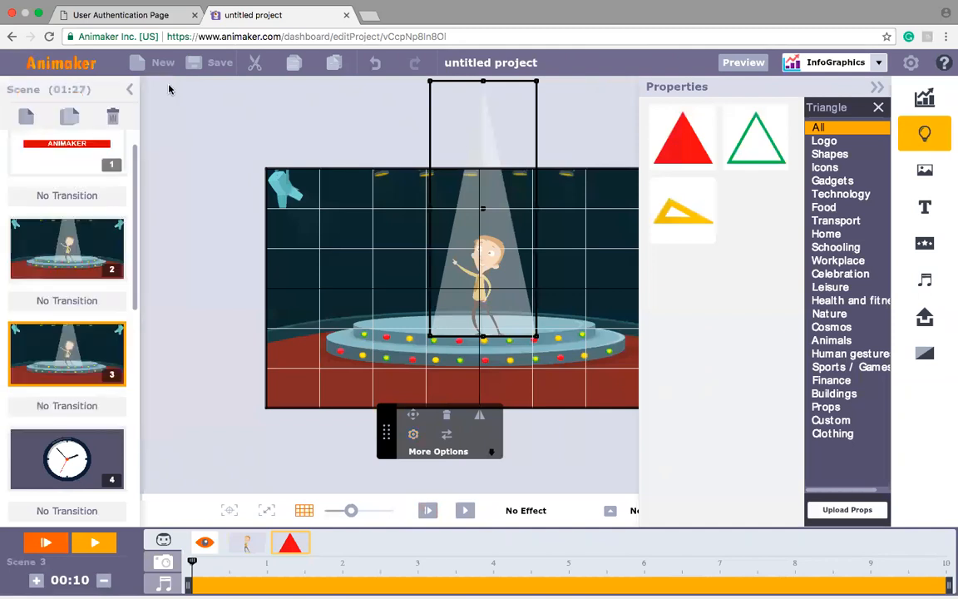
Step: Insert a new blank scene after scene 3 and switch the asset library theme from InfoGraphics to 2D
{"action": "left_click", "coordinate": [28, 117]}
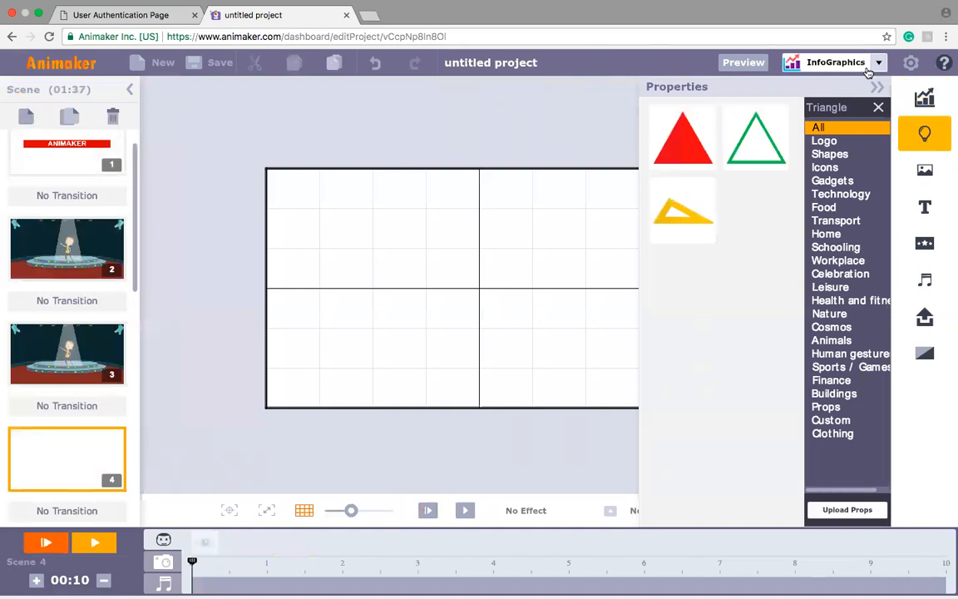
{"action": "left_click", "coordinate": [786, 65]}
{"action": "left_click", "coordinate": [813, 149]}
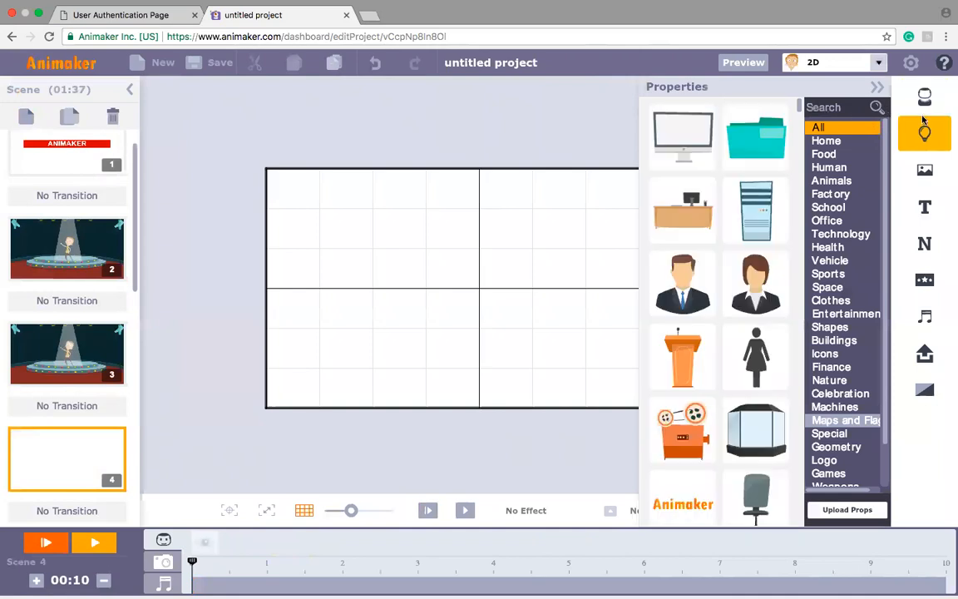
Step: Fill the new scene's background with the dark slate purple below the medium purple swatch
{"action": "left_click", "coordinate": [921, 178]}
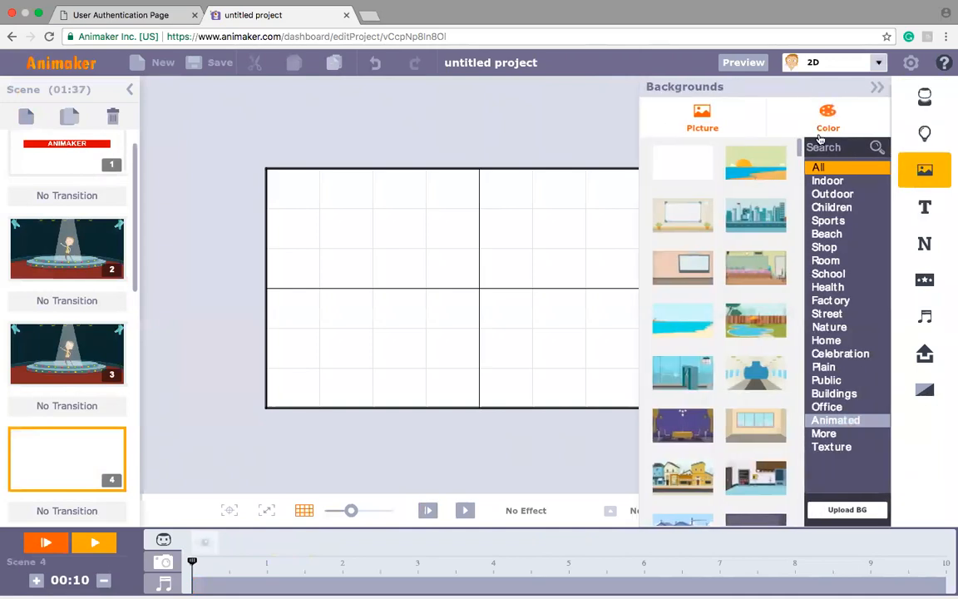
{"action": "left_click", "coordinate": [820, 137]}
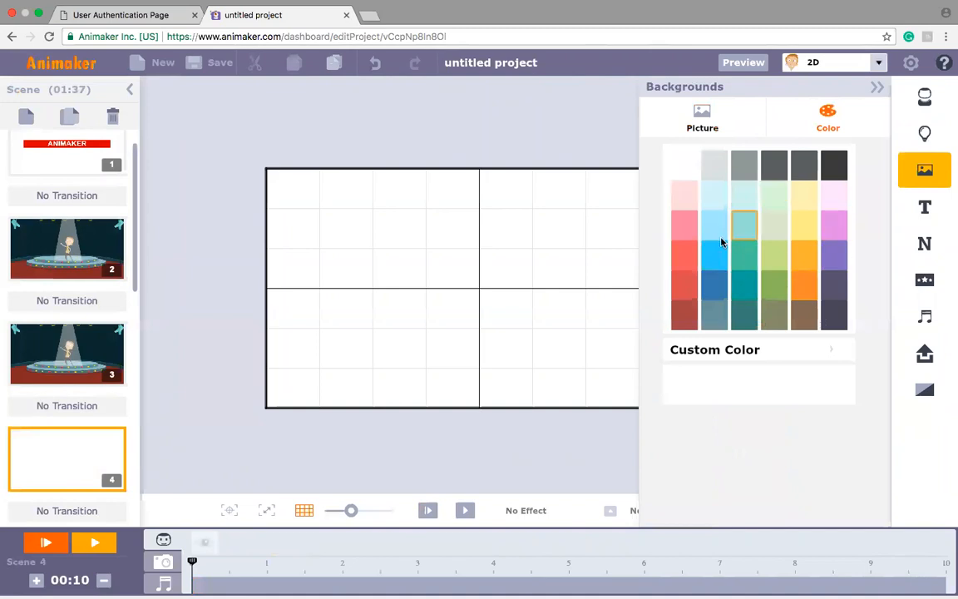
{"action": "left_click", "coordinate": [716, 263]}
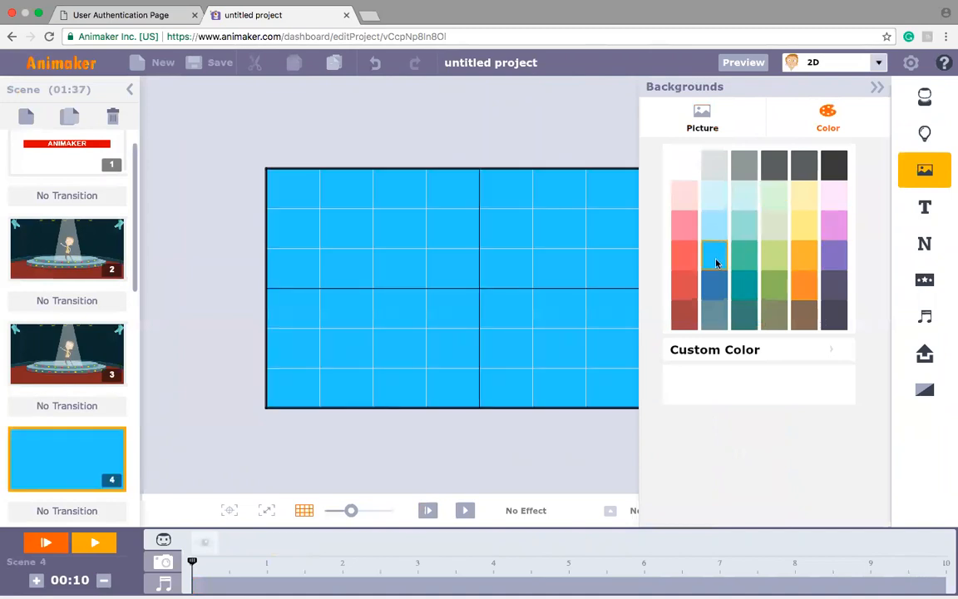
{"action": "left_click", "coordinate": [836, 255]}
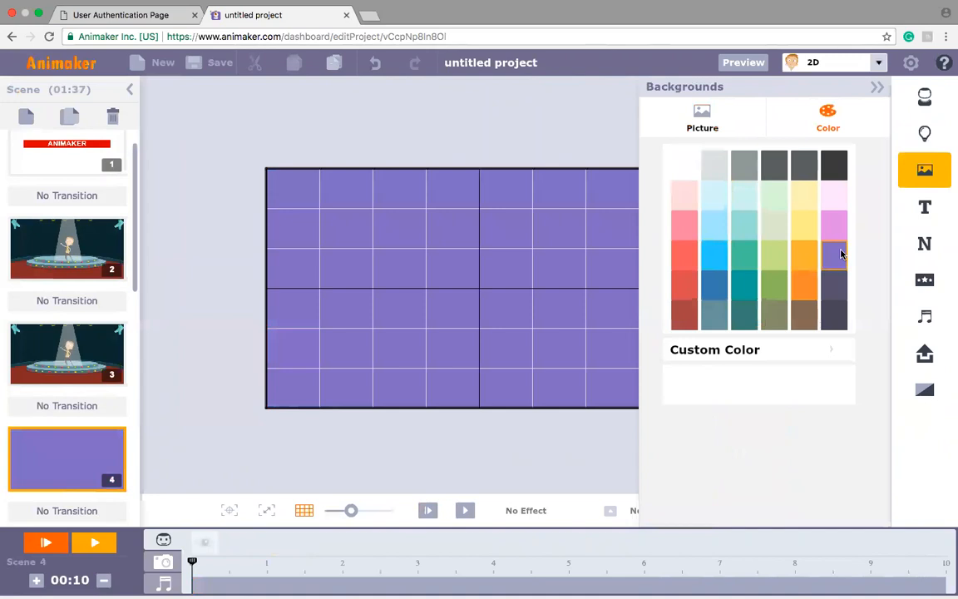
{"action": "left_click", "coordinate": [833, 286]}
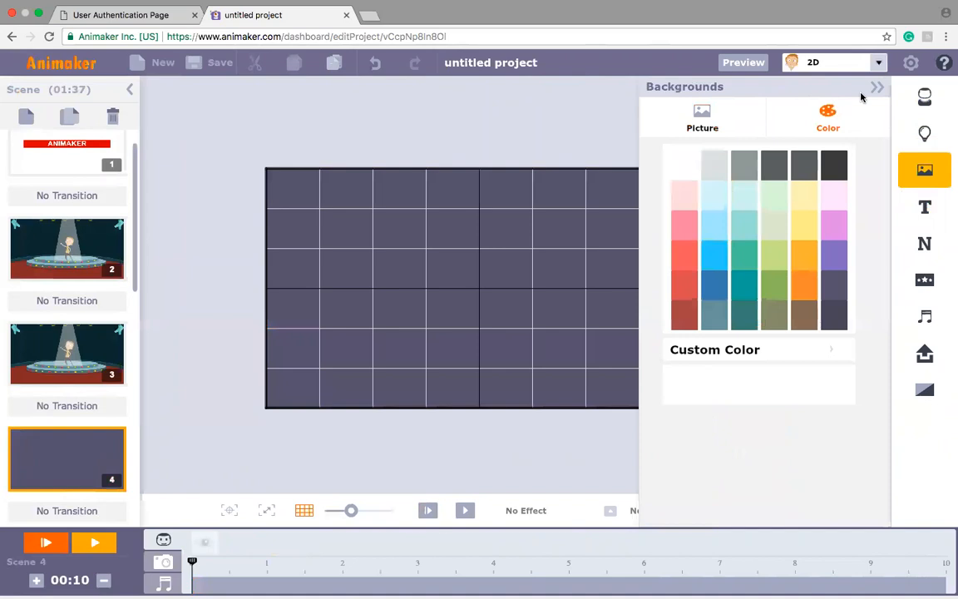
Step: Search the 2D properties for "circle" and add the green circle to the scene
{"action": "left_click", "coordinate": [922, 137]}
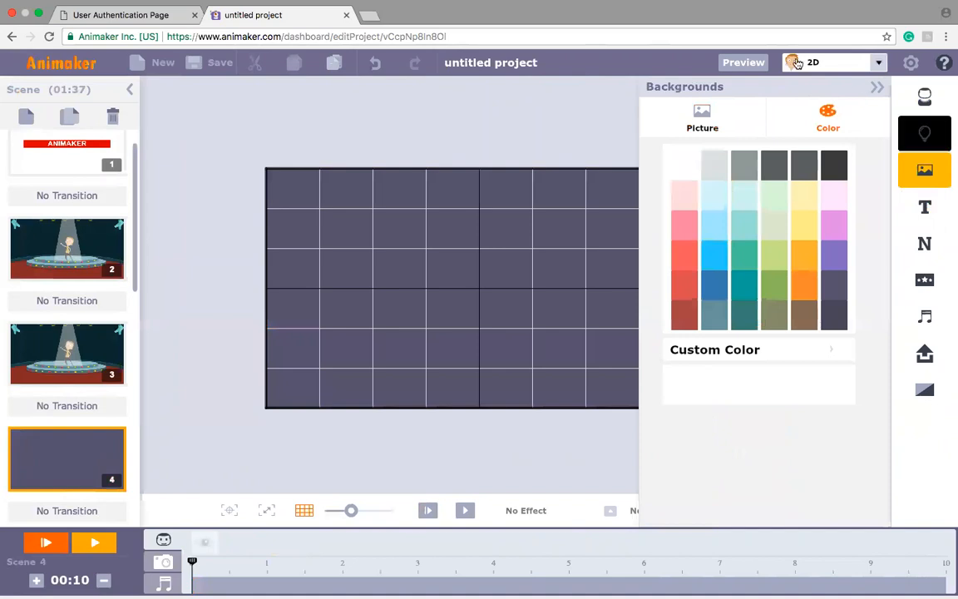
{"action": "left_click", "coordinate": [843, 110]}
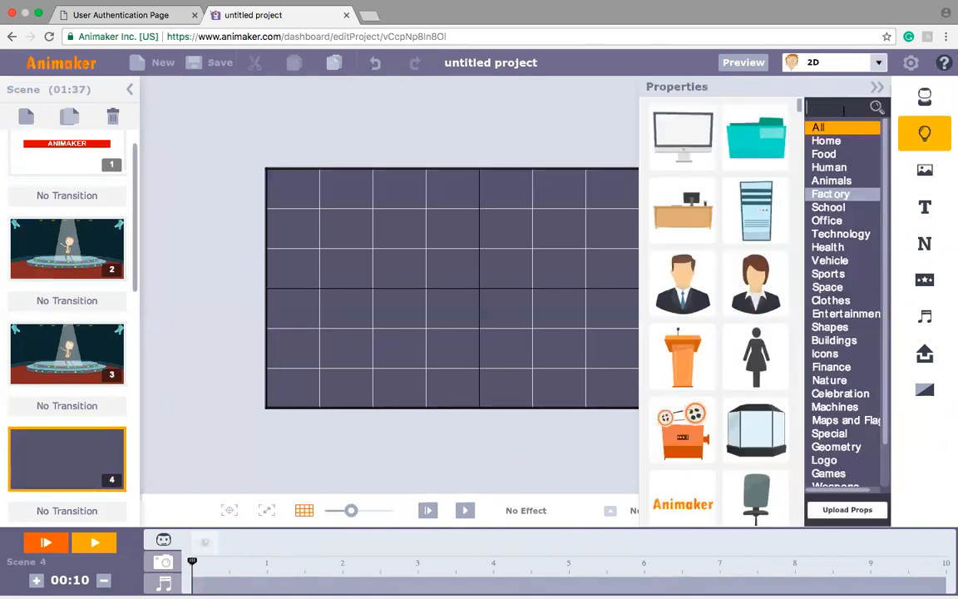
{"action": "type", "text": "ci"}
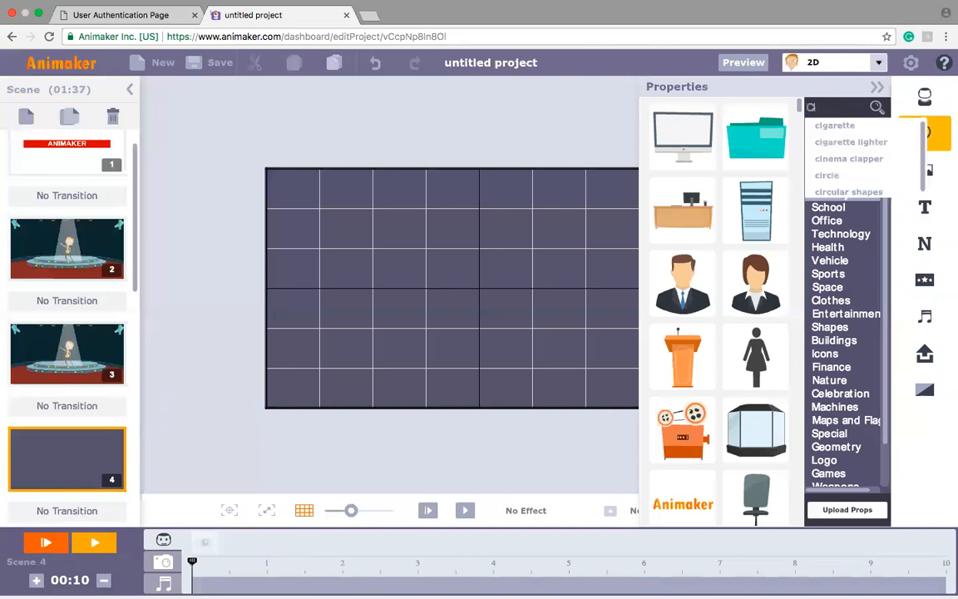
{"action": "type", "text": "cle"}
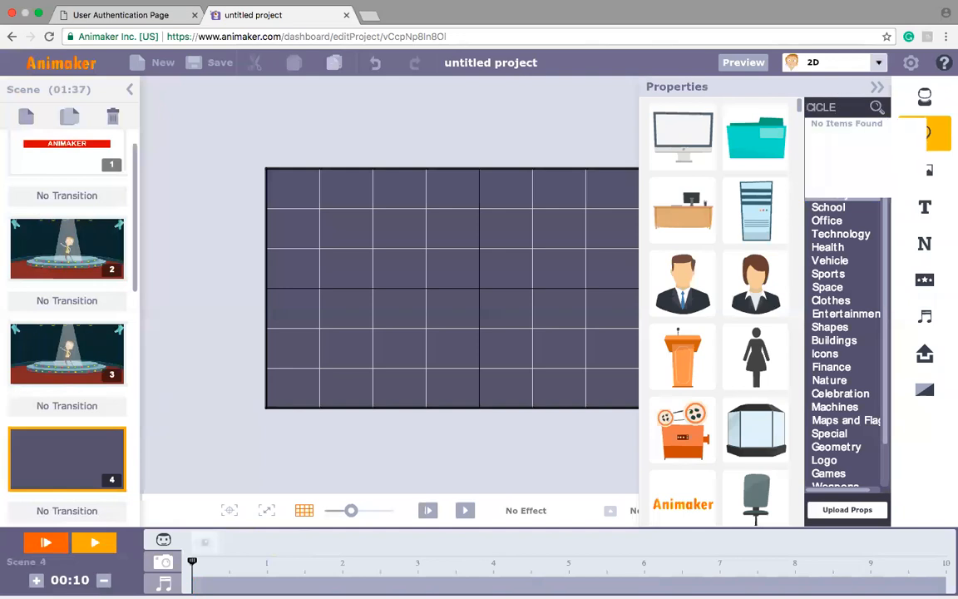
{"action": "key", "text": "BackSpace"}
{"action": "key", "text": "BackSpace"}
{"action": "key", "text": "BackSpace"}
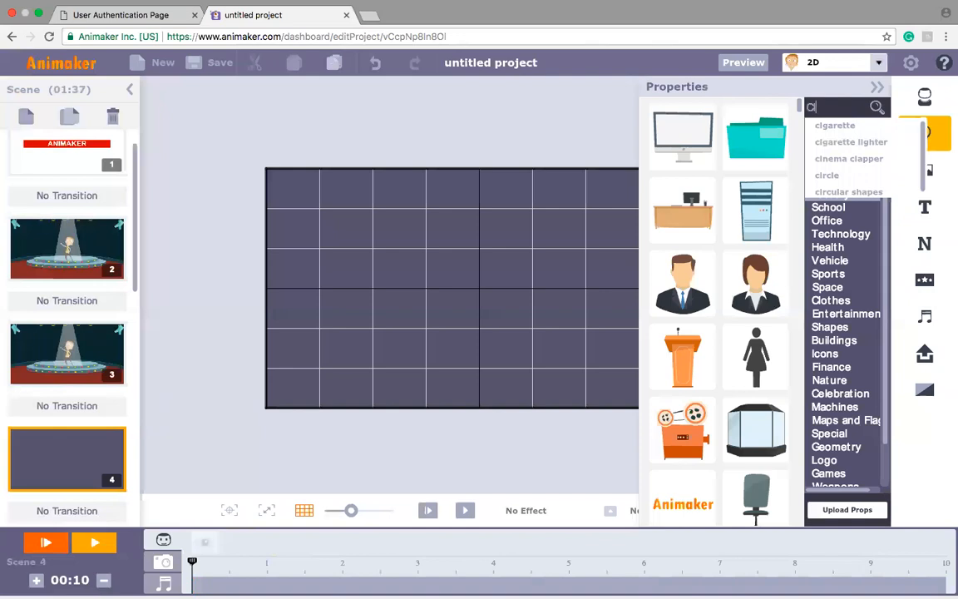
{"action": "type", "text": "rcle"}
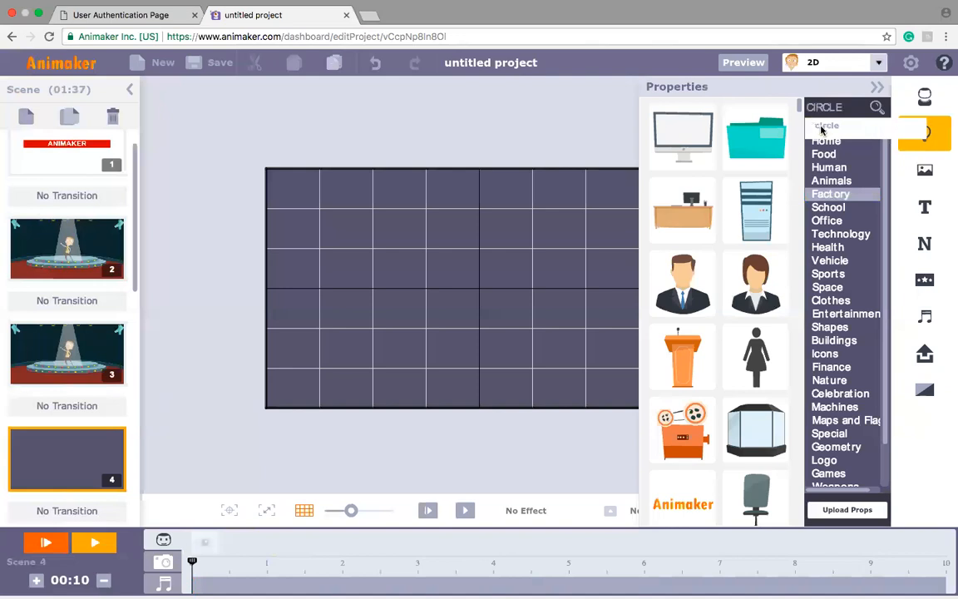
{"action": "left_click", "coordinate": [823, 127]}
{"action": "left_click", "coordinate": [684, 142]}
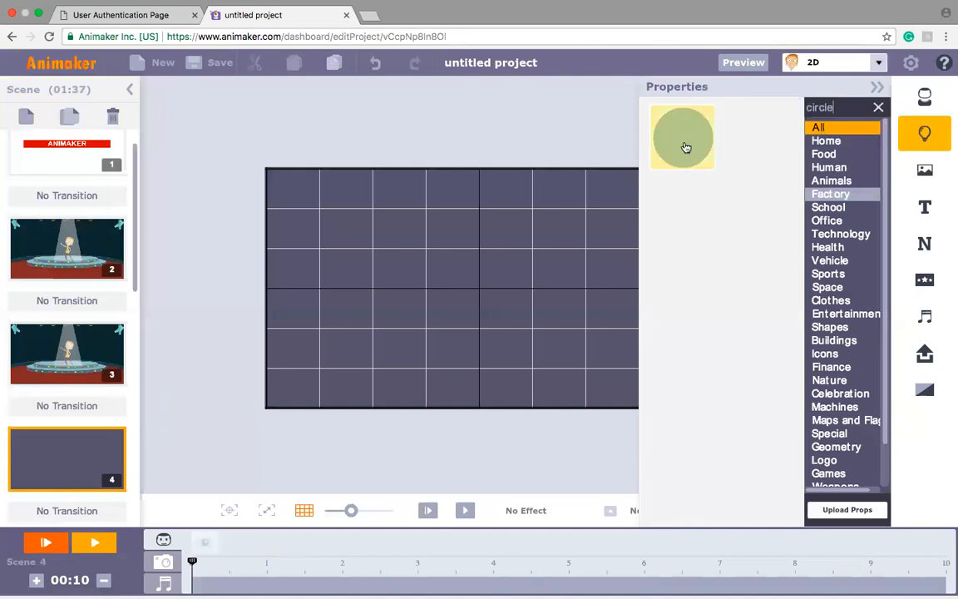
{"action": "left_click", "coordinate": [511, 313]}
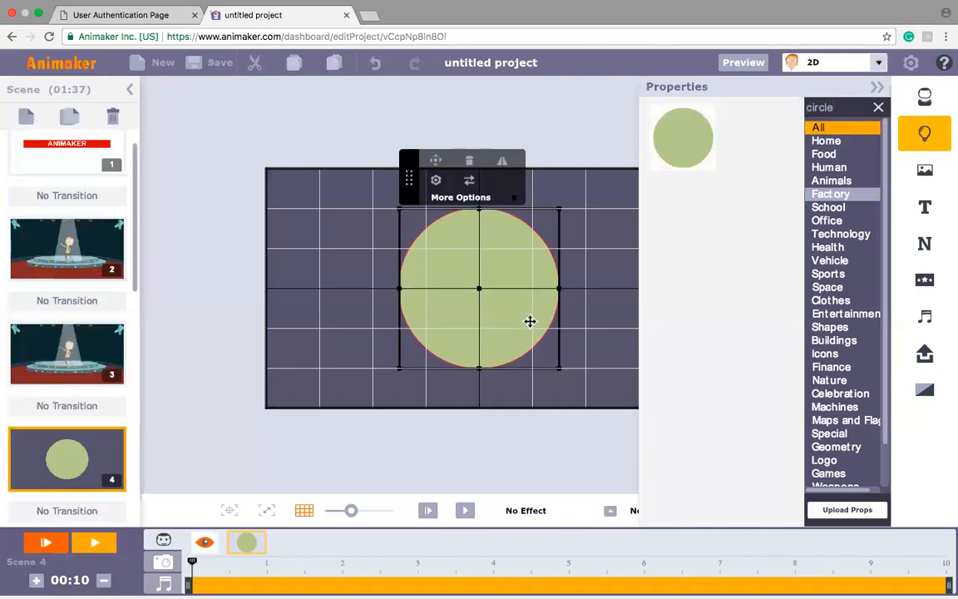
{"action": "left_click", "coordinate": [435, 190]}
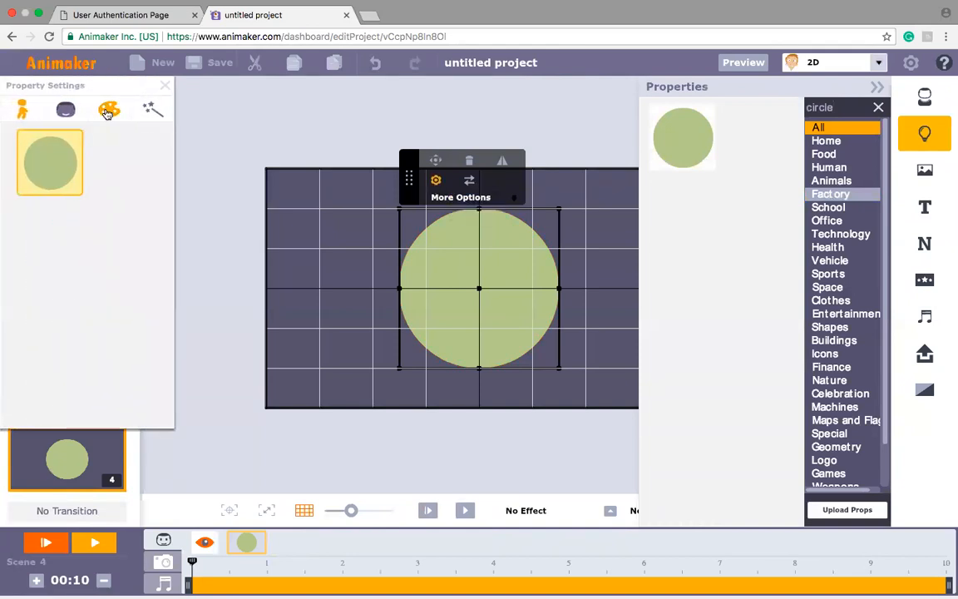
{"action": "left_click", "coordinate": [107, 113]}
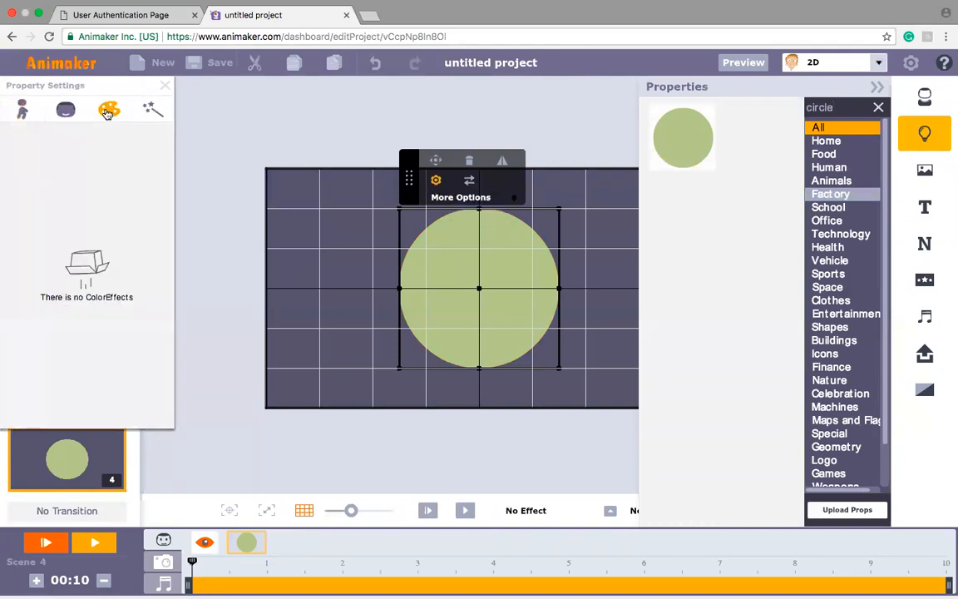
{"action": "left_click", "coordinate": [152, 110]}
{"action": "left_click", "coordinate": [22, 108]}
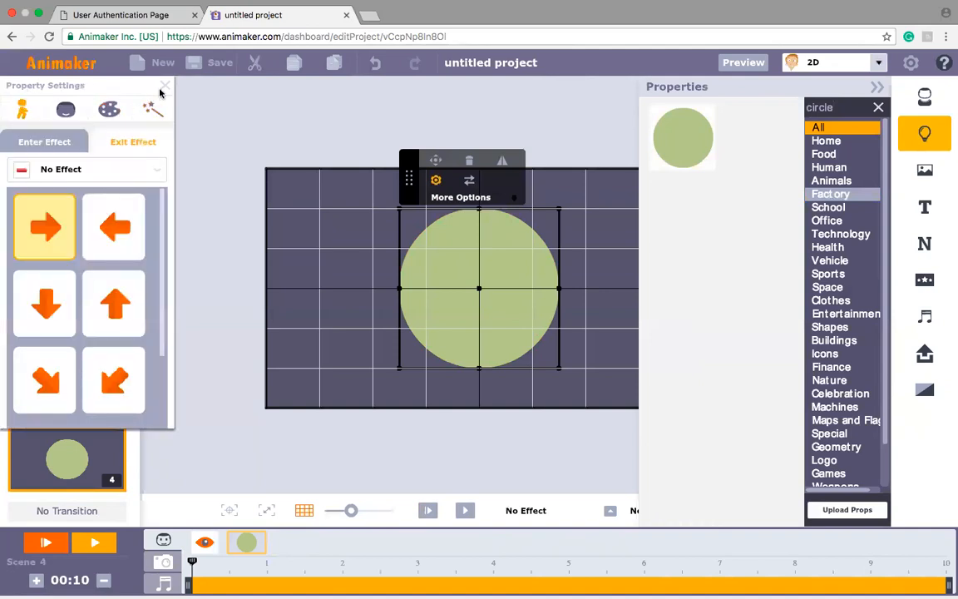
{"action": "left_click", "coordinate": [165, 85]}
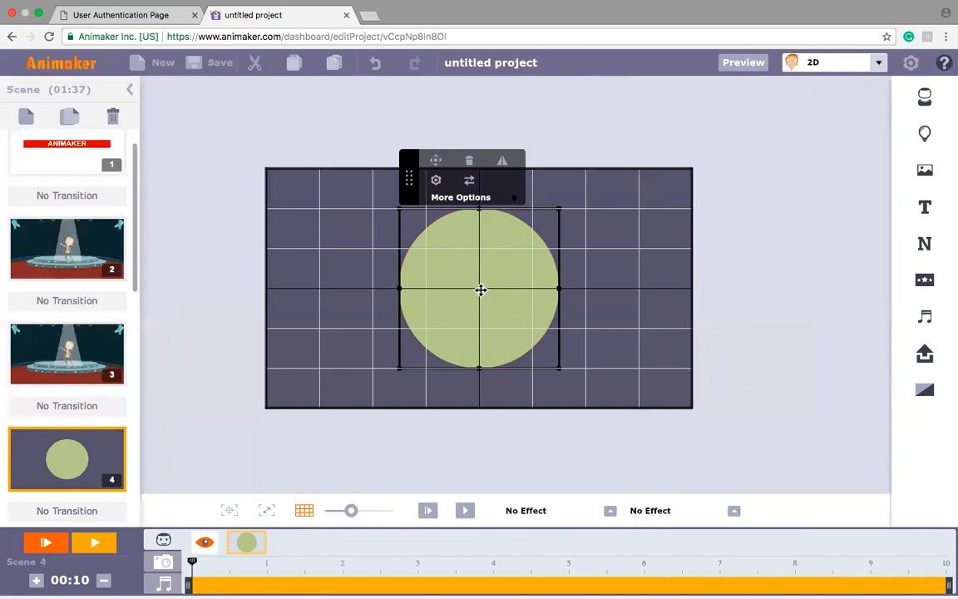
Step: Enlarge the green circle to the scene's full width and centre it low so its upper half forms a dome
{"action": "left_click_drag", "start_coordinate": [476, 288], "coordinate": [480, 342]}
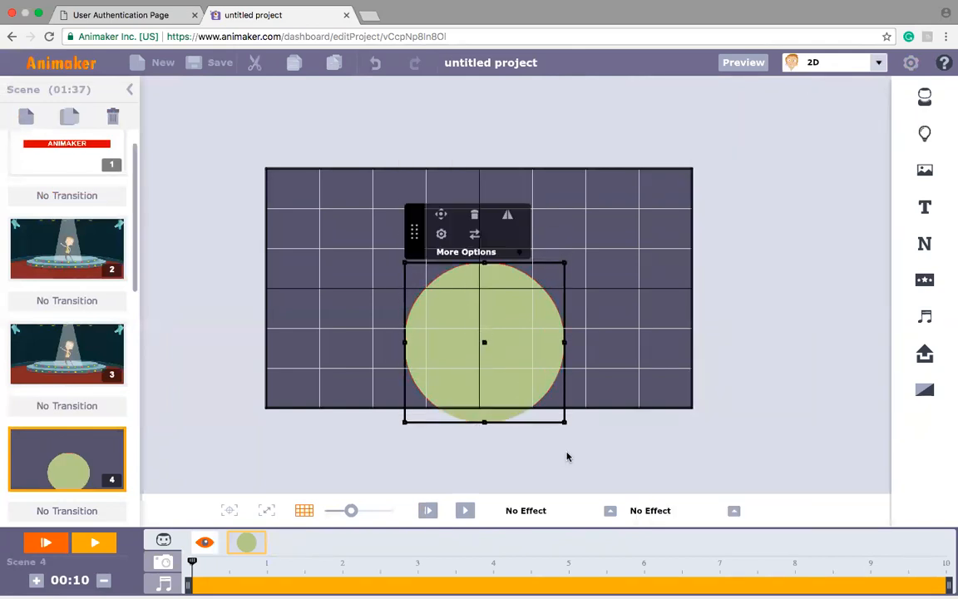
{"action": "left_click_drag", "start_coordinate": [565, 422], "coordinate": [643, 481]}
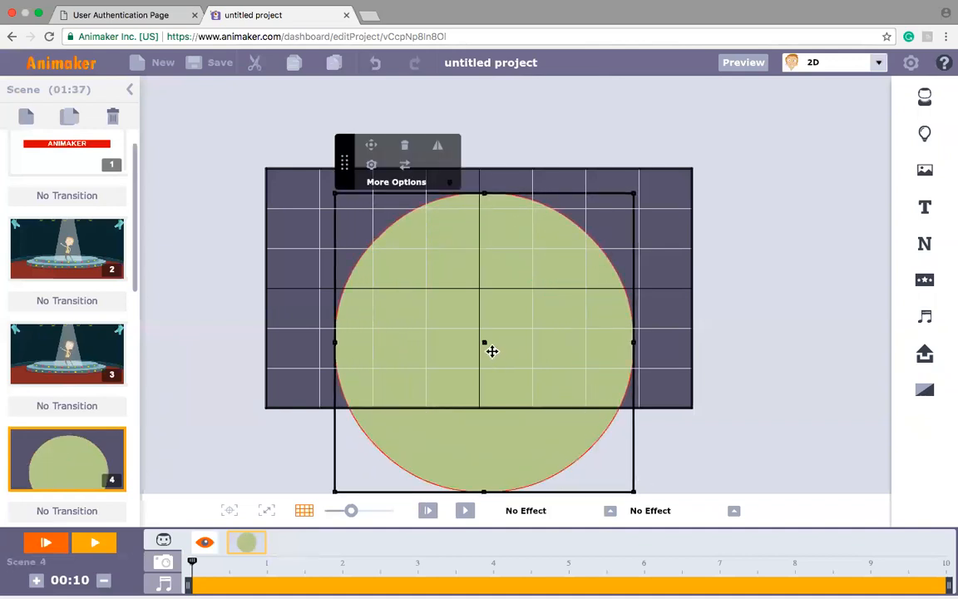
{"action": "mouse_move", "coordinate": [490, 349]}
{"action": "left_mouse_down"}
{"action": "mouse_move", "coordinate": [520, 371]}
{"action": "mouse_move", "coordinate": [492, 369]}
{"action": "left_mouse_up"}
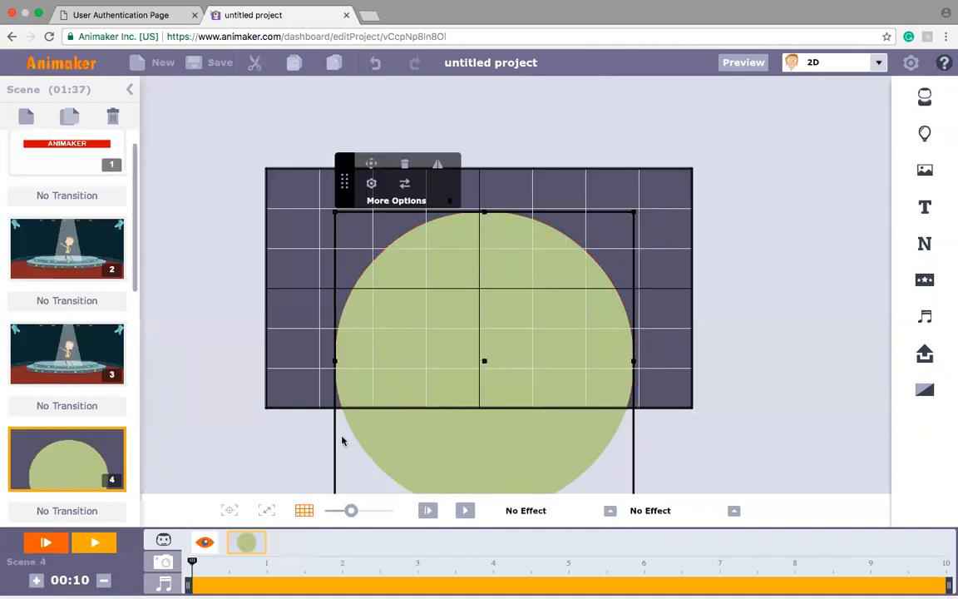
{"action": "left_click_drag", "start_coordinate": [331, 213], "coordinate": [252, 207]}
{"action": "left_click_drag", "start_coordinate": [474, 310], "coordinate": [475, 314]}
{"action": "left_click", "coordinate": [776, 273]}
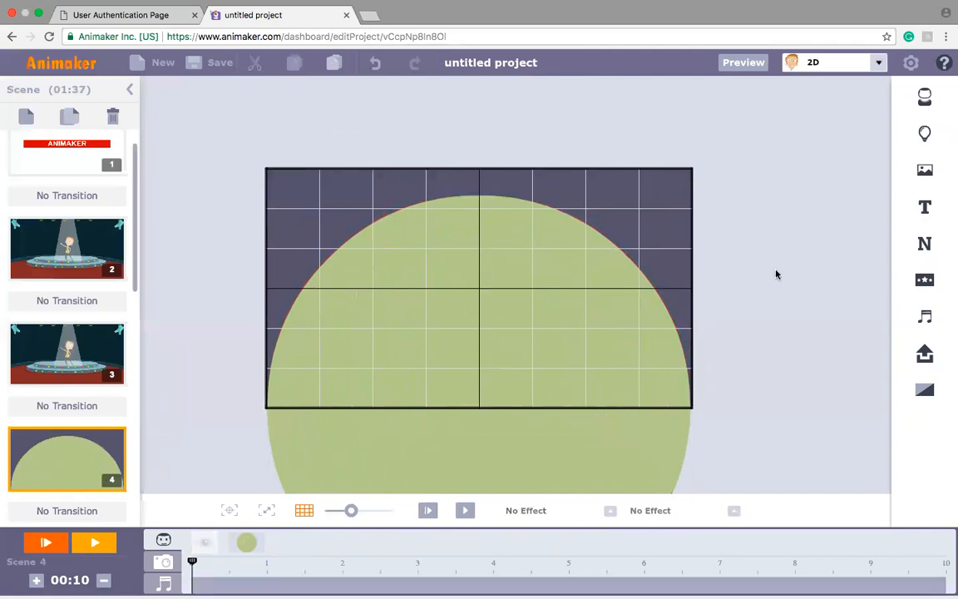
Step: Add the bearded businessman character to the dome scene, enlarge him and lower him so only his upper body stays in frame
{"action": "left_click", "coordinate": [924, 97]}
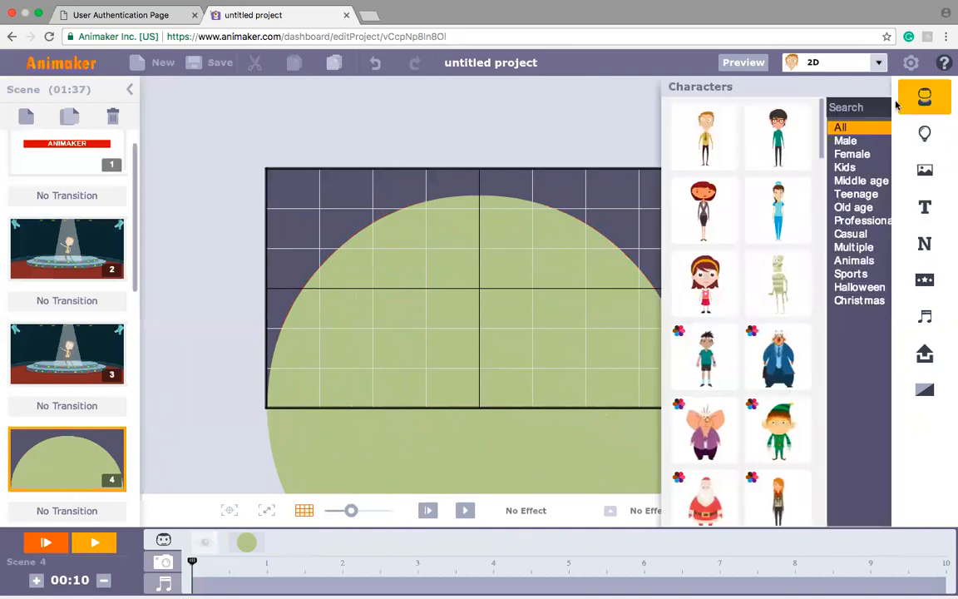
{"action": "left_click_drag", "start_coordinate": [798, 139], "coordinate": [800, 261]}
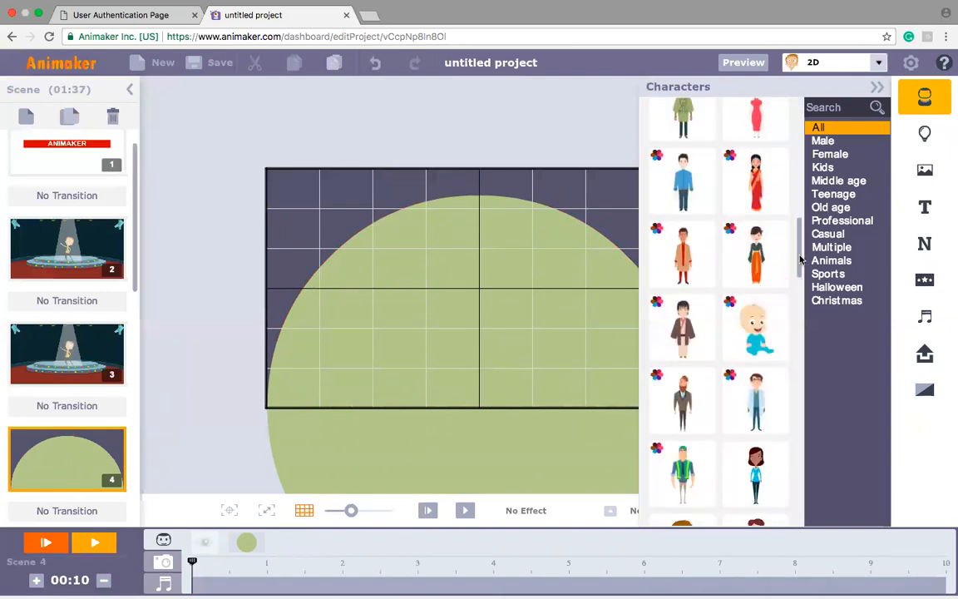
{"action": "left_click", "coordinate": [700, 409]}
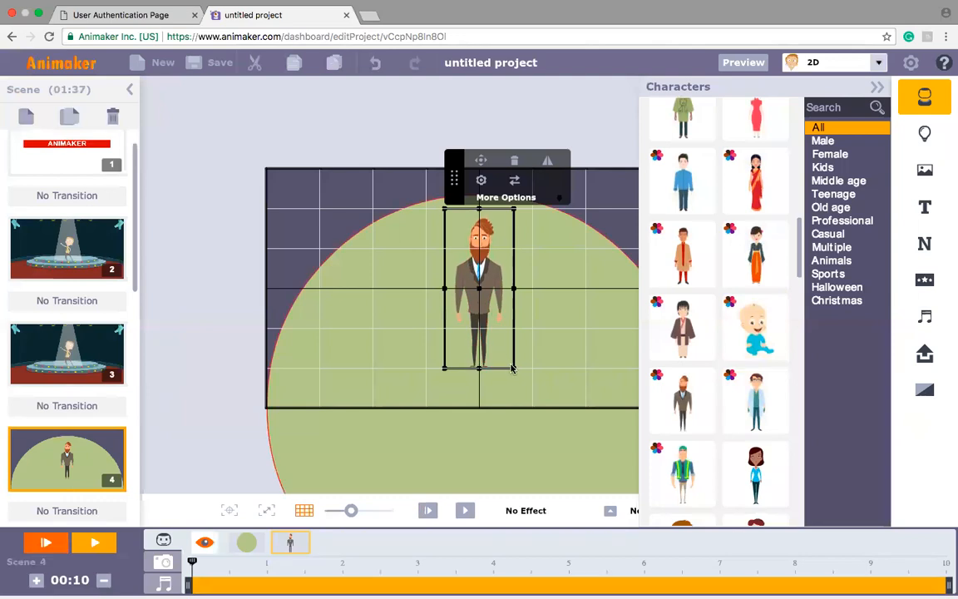
{"action": "left_click_drag", "start_coordinate": [515, 367], "coordinate": [569, 431]}
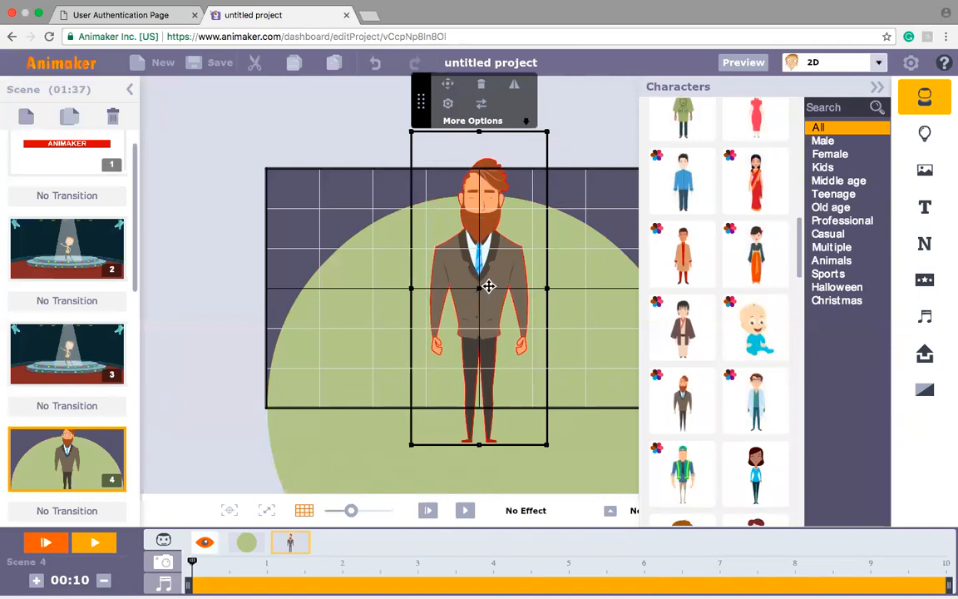
{"action": "left_click_drag", "start_coordinate": [488, 285], "coordinate": [482, 399]}
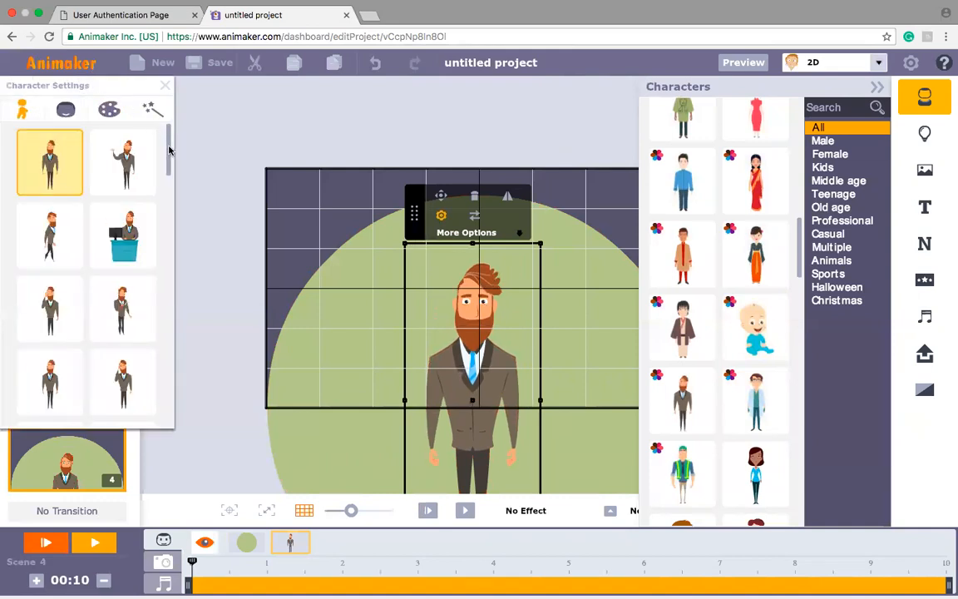
Step: Give the bearded businessman the angry pose with both fists raised and a red forehead, and preview the scene
{"action": "left_click", "coordinate": [51, 315]}
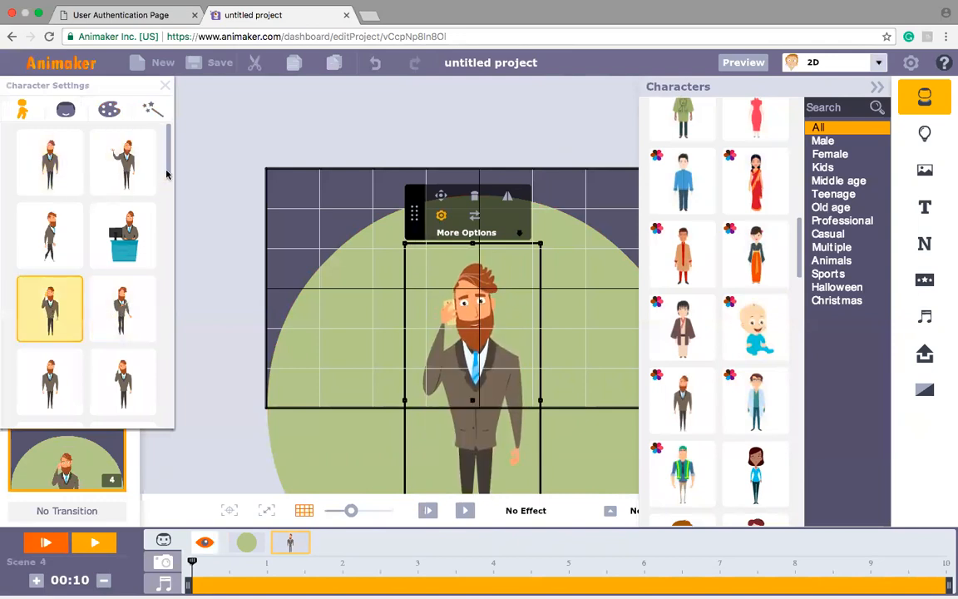
{"action": "scroll", "coordinate": [167, 175], "scroll_direction": "down", "scroll_amount": 5}
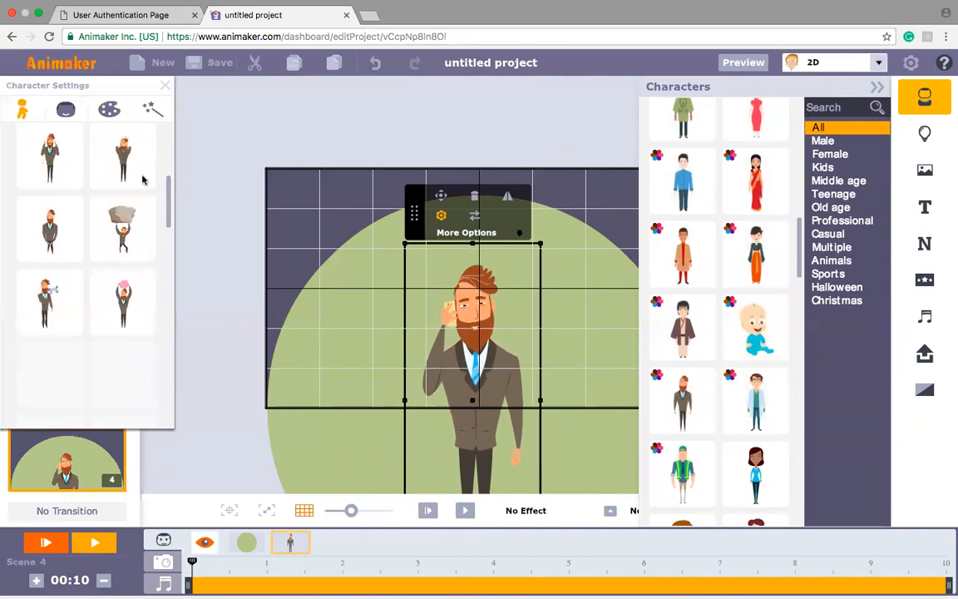
{"action": "left_click", "coordinate": [50, 166]}
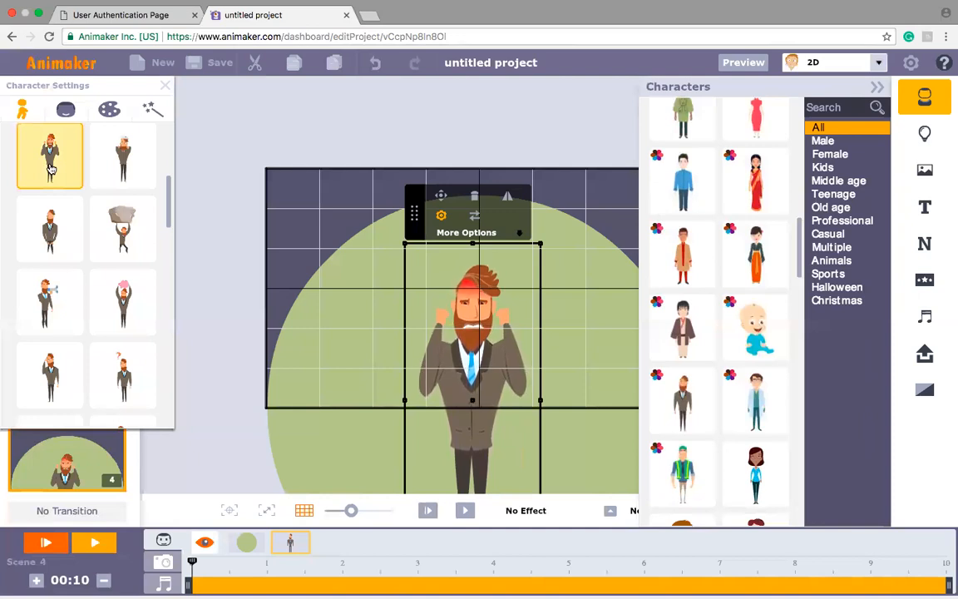
{"action": "left_click", "coordinate": [428, 511]}
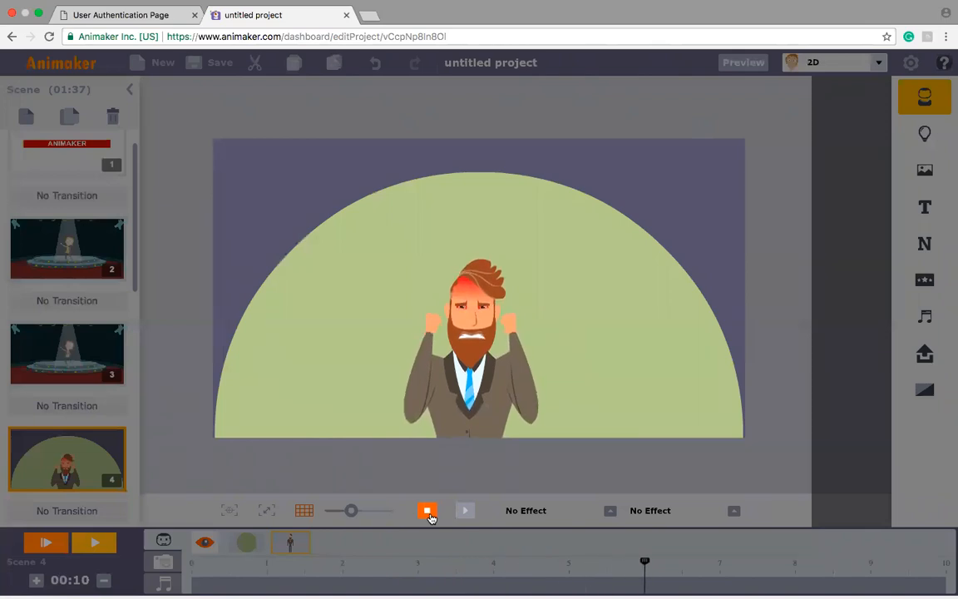
{"action": "left_click", "coordinate": [428, 513]}
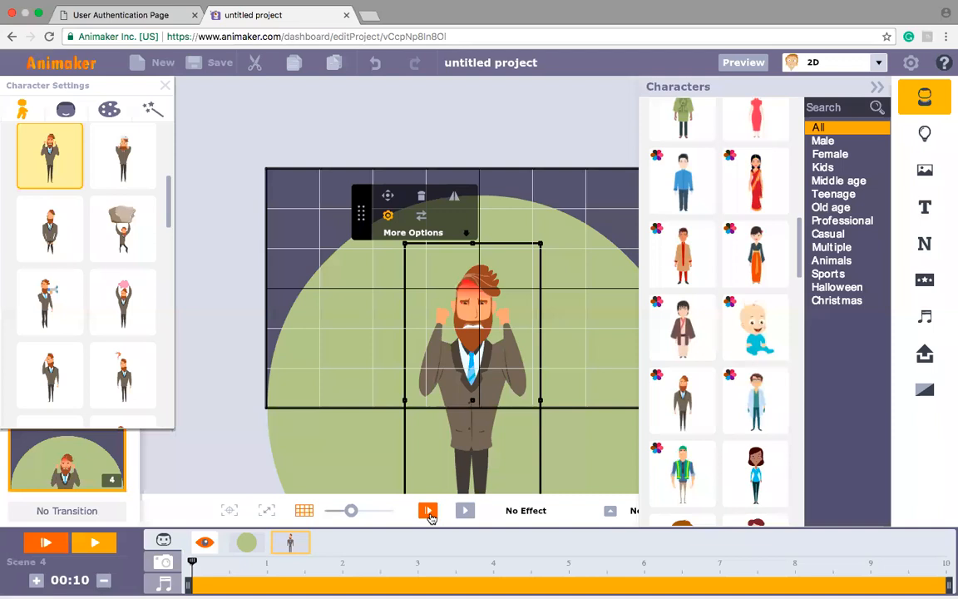
{"action": "left_click", "coordinate": [164, 86]}
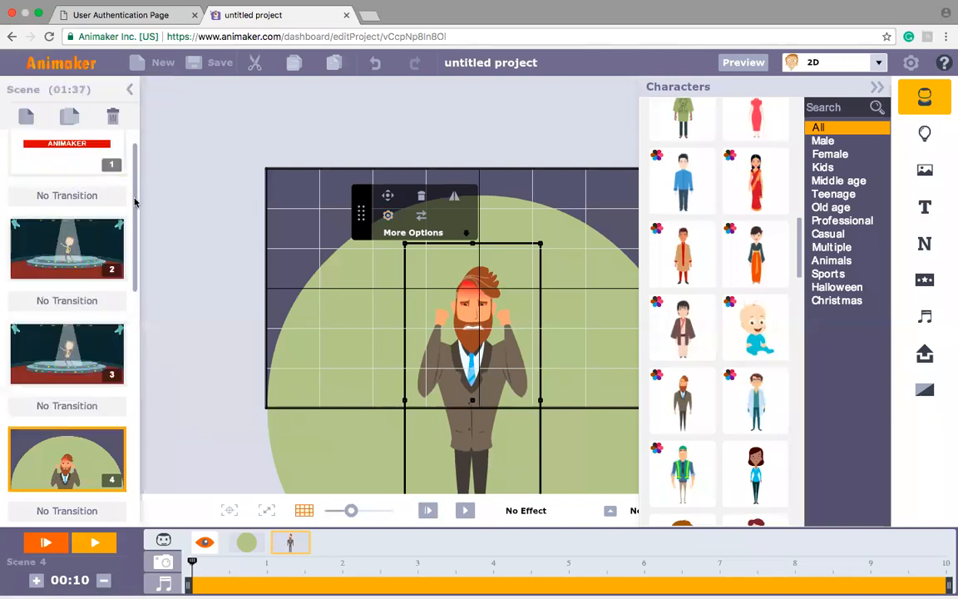
Step: Insert a new blank scene after the ANIMAKER title scene and switch the asset library theme to InfoGraphics
{"action": "scroll", "coordinate": [137, 174], "scroll_direction": "up", "scroll_amount": 1}
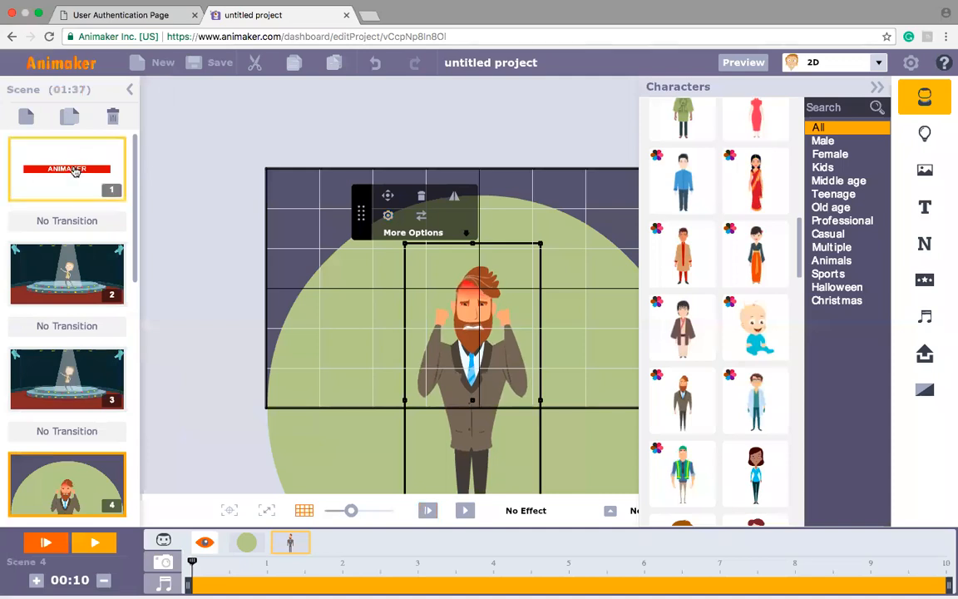
{"action": "left_click", "coordinate": [75, 171]}
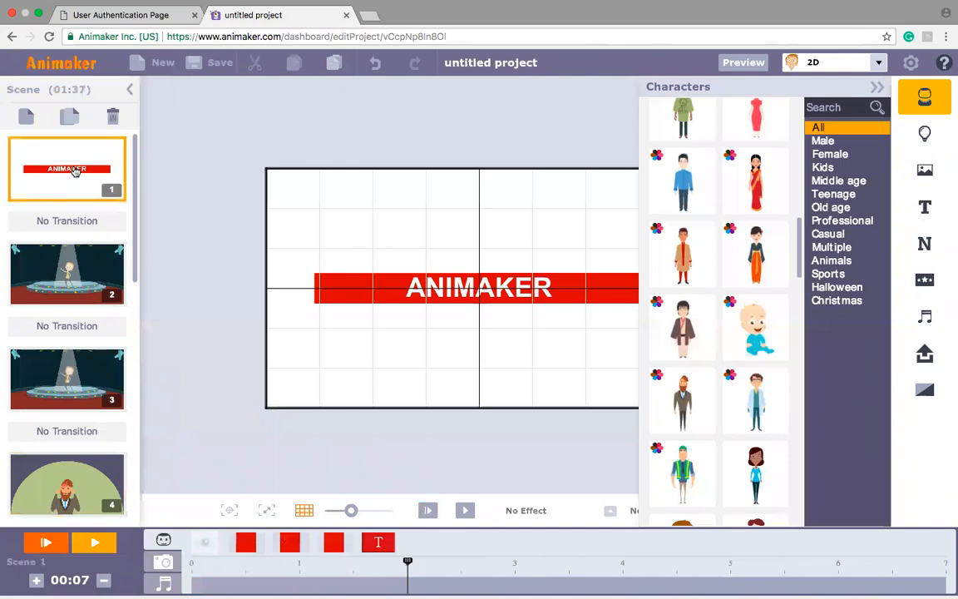
{"action": "left_click", "coordinate": [25, 121]}
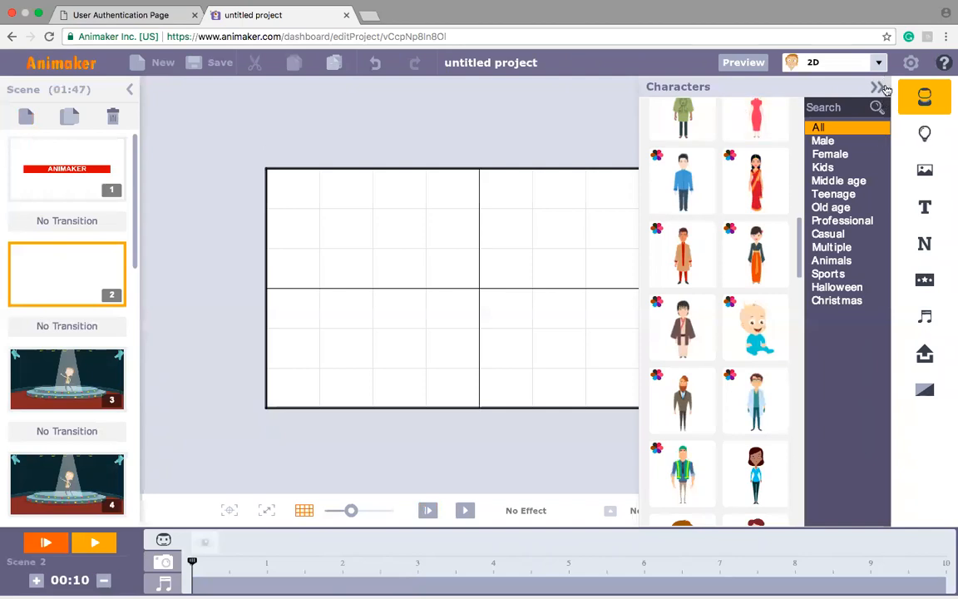
{"action": "left_click", "coordinate": [793, 62]}
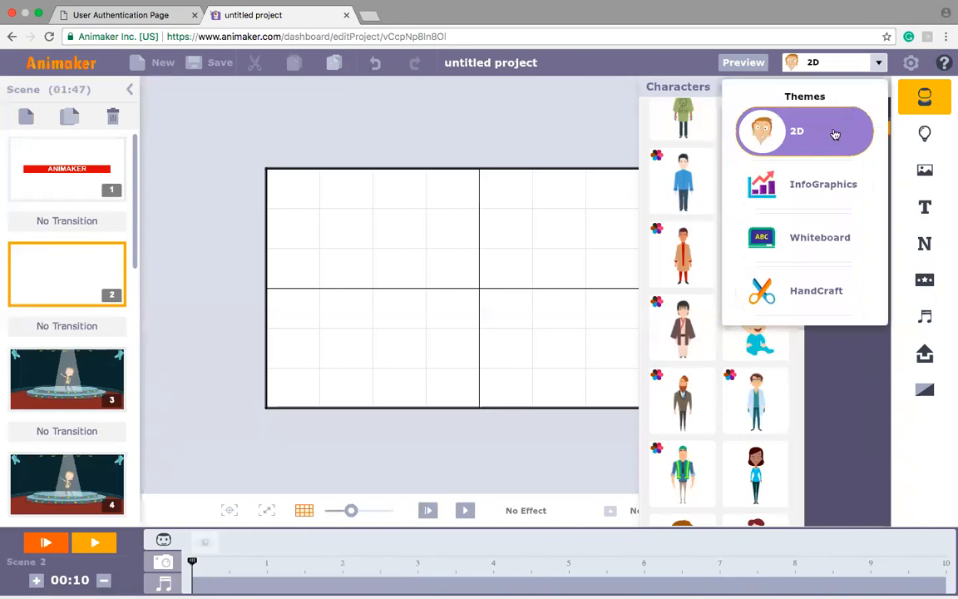
{"action": "left_click", "coordinate": [818, 190]}
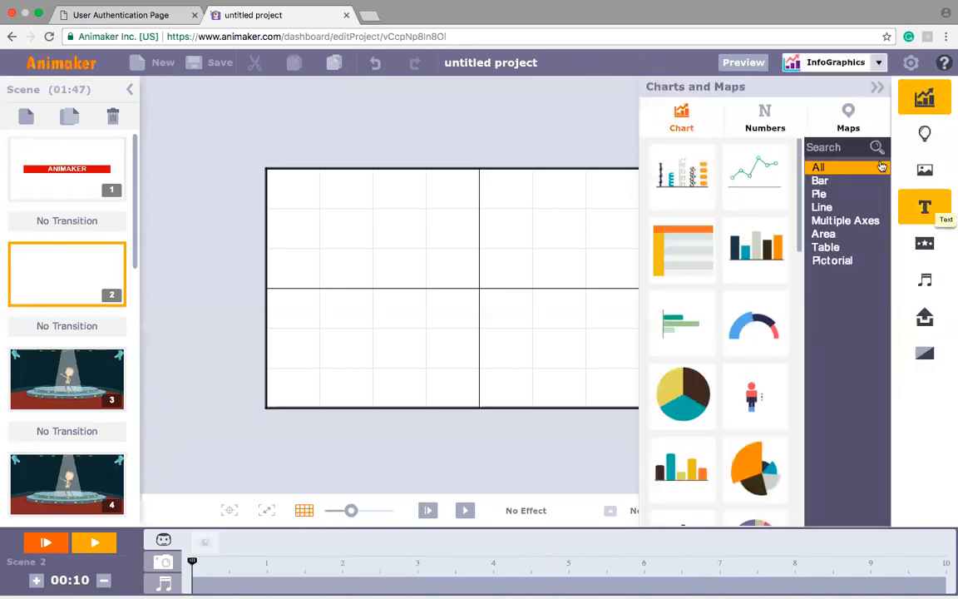
Step: Search the InfoGraphics properties for "Bullet" and add the solid red square to the blank scene
{"action": "left_click", "coordinate": [926, 140]}
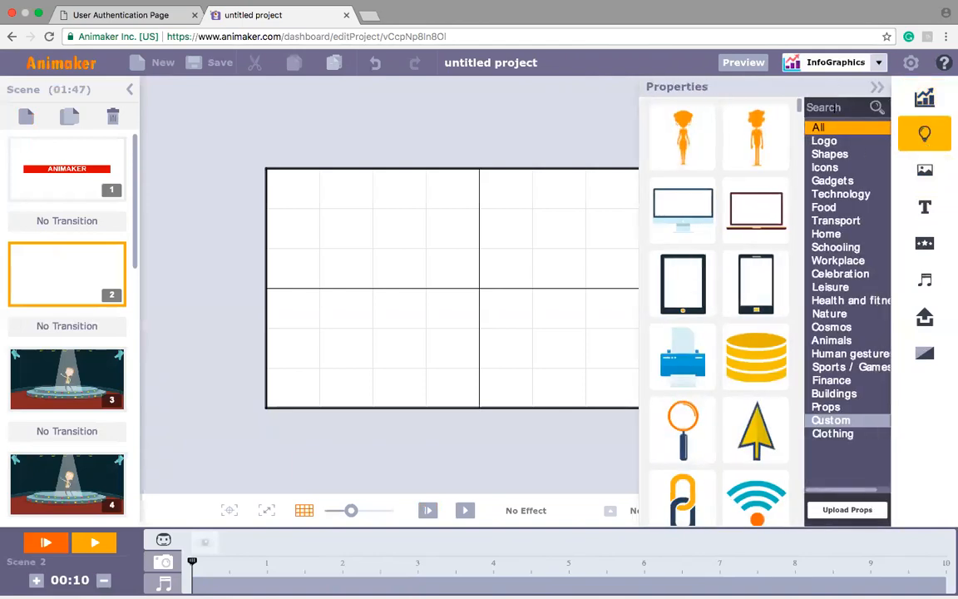
{"action": "left_click", "coordinate": [835, 108]}
{"action": "type", "text": "Bi"}
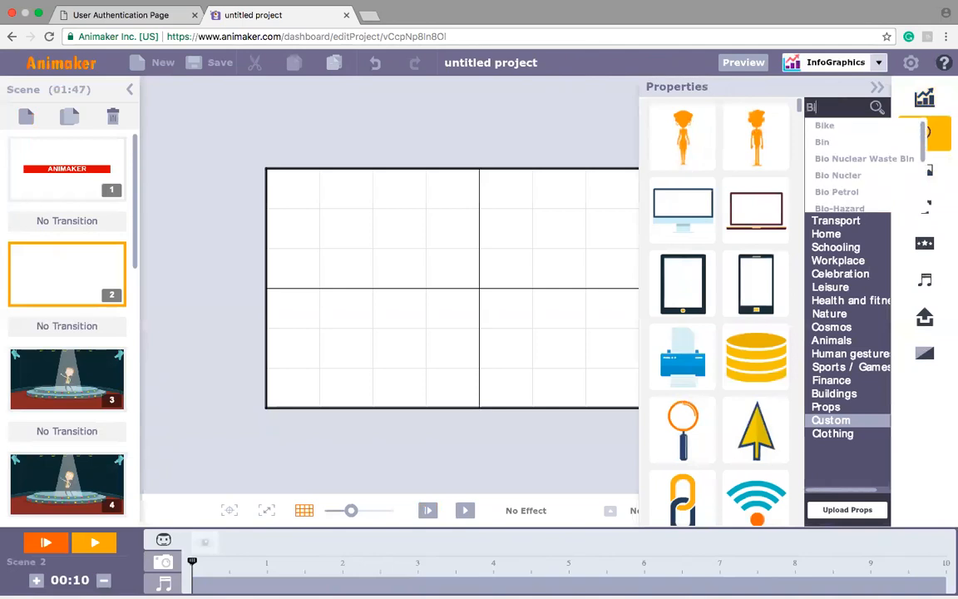
{"action": "key", "text": "BackSpace"}
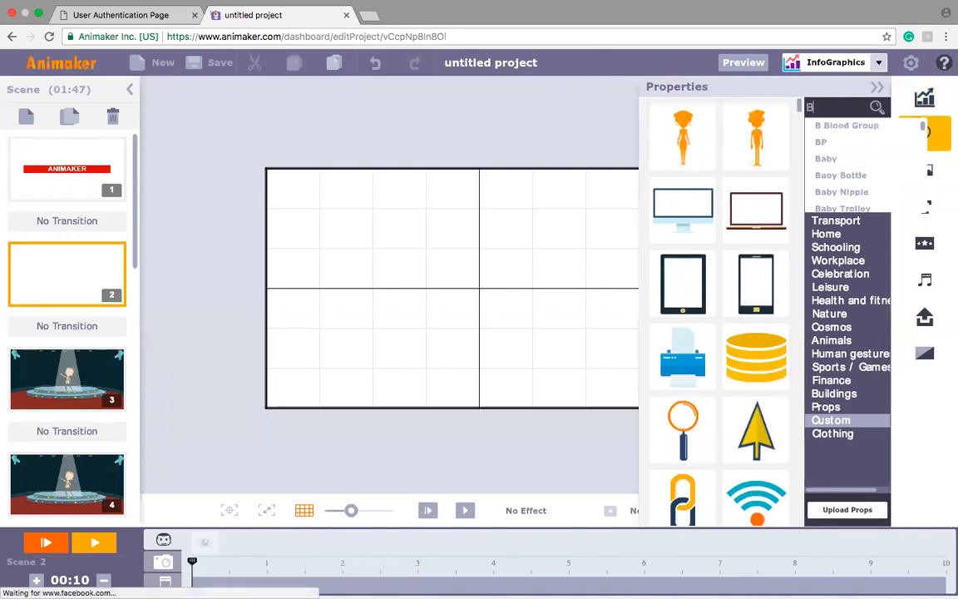
{"action": "type", "text": "ullet"}
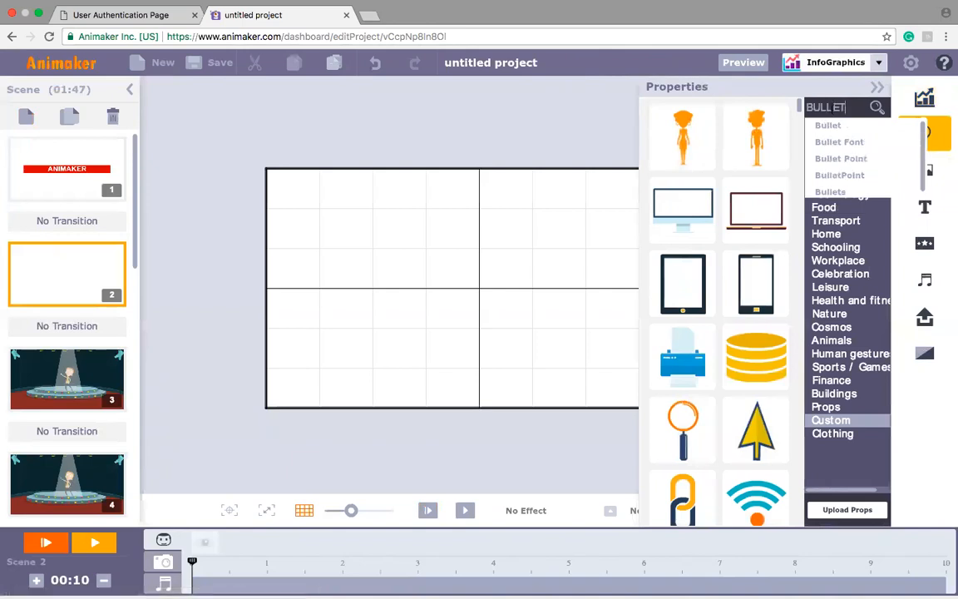
{"action": "left_click", "coordinate": [827, 126]}
{"action": "left_click", "coordinate": [749, 352]}
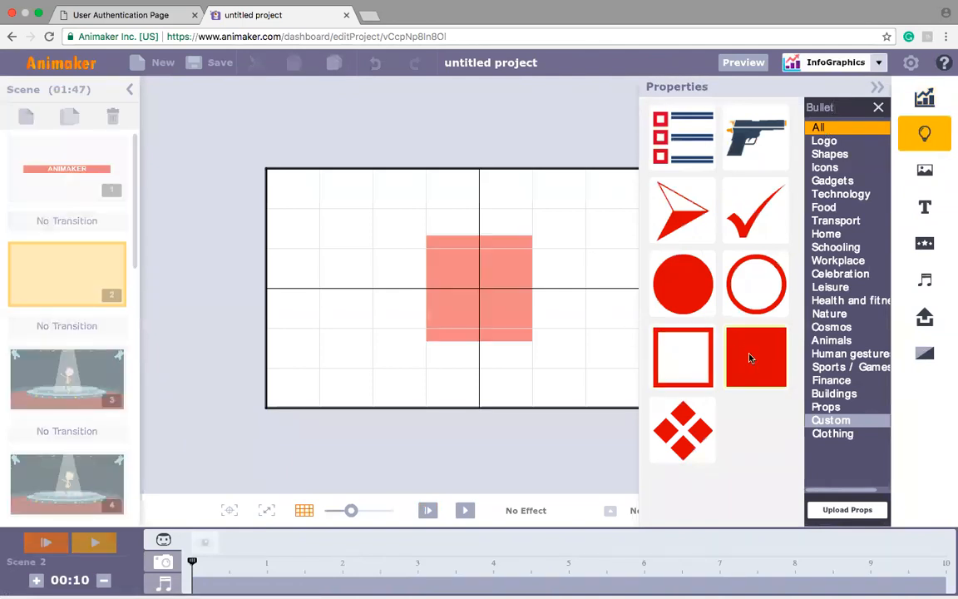
{"action": "left_click", "coordinate": [877, 88]}
Step: Reshape the red square into a thin horizontal bar spanning the left half of the scene at mid-height
{"action": "left_click_drag", "start_coordinate": [533, 288], "coordinate": [652, 311]}
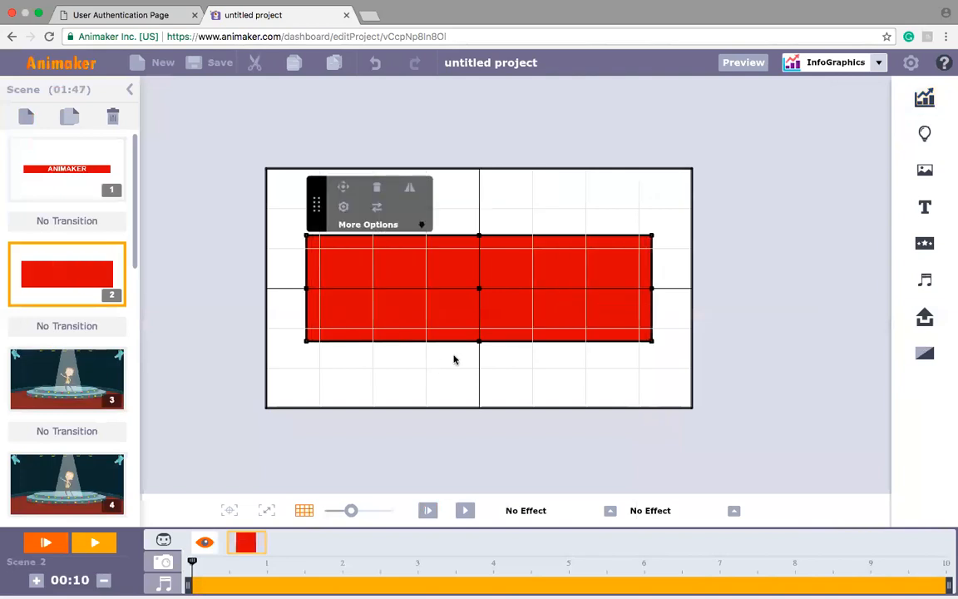
{"action": "left_click_drag", "start_coordinate": [478, 340], "coordinate": [299, 289]}
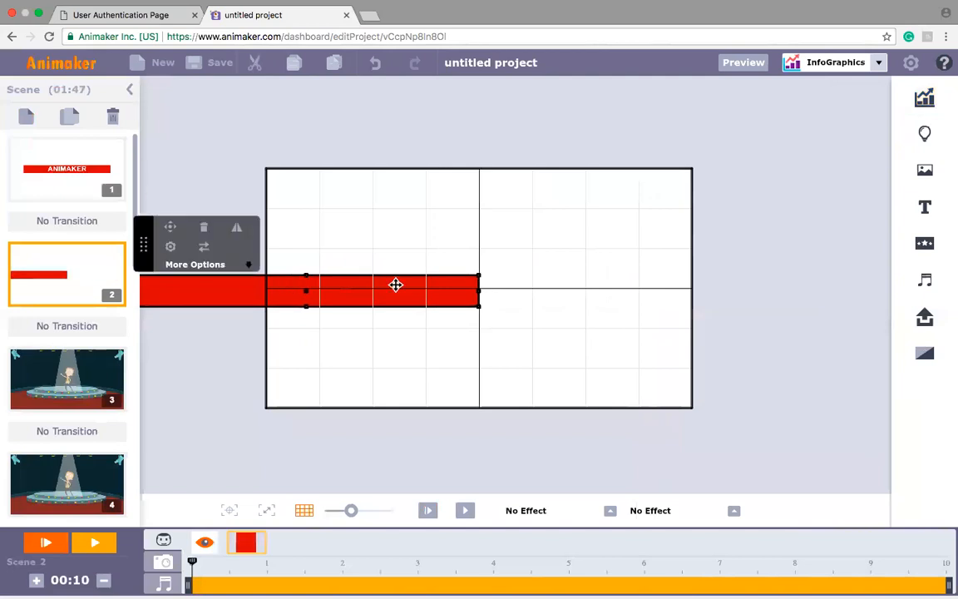
{"action": "left_click_drag", "start_coordinate": [480, 289], "coordinate": [409, 288]}
{"action": "left_click_drag", "start_coordinate": [265, 291], "coordinate": [335, 292]}
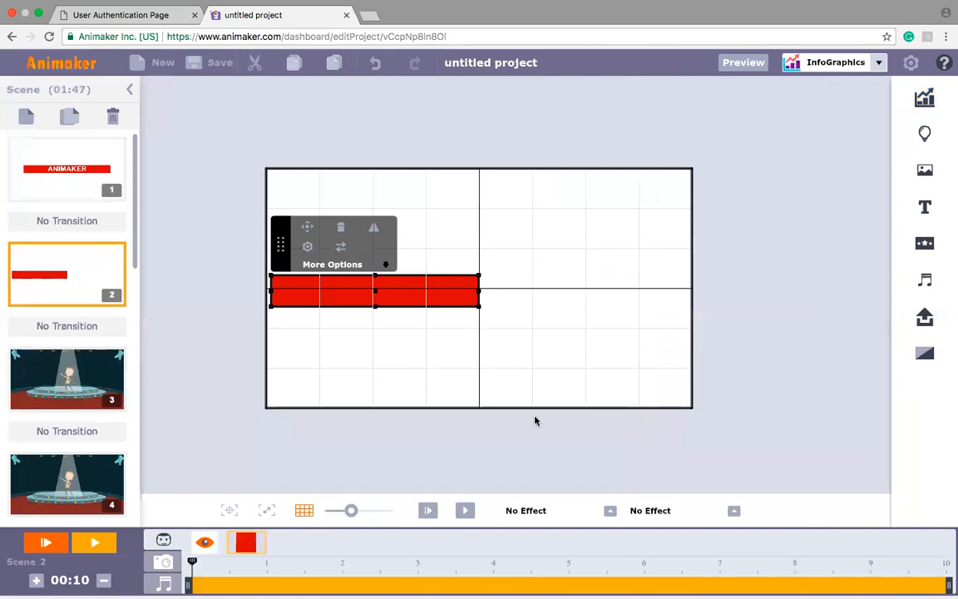
Step: Apply the Wipe enter effect to the red bar and set its direction to leftward
{"action": "left_click", "coordinate": [610, 513]}
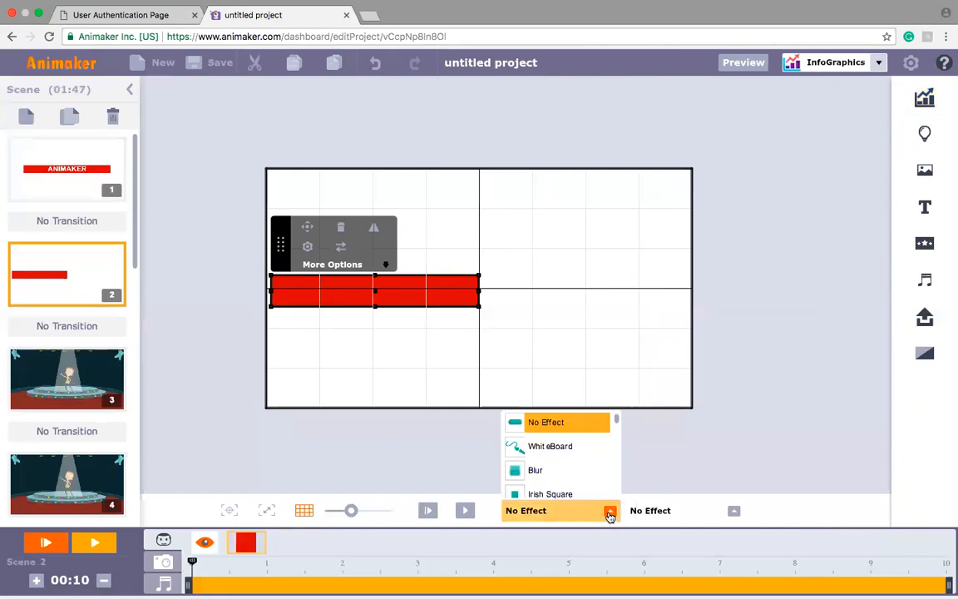
{"action": "left_click_drag", "start_coordinate": [617, 423], "coordinate": [615, 434]}
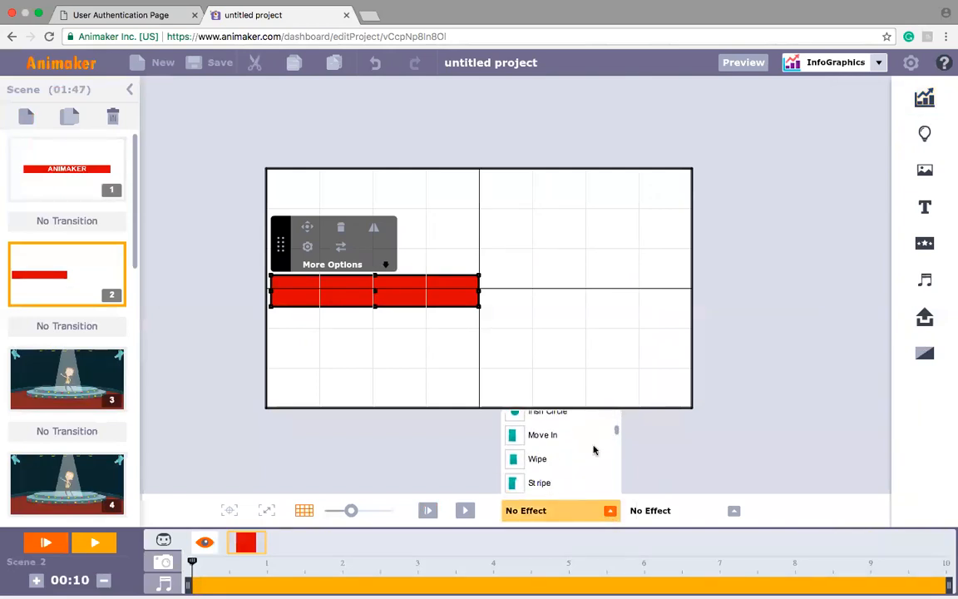
{"action": "left_click", "coordinate": [548, 471]}
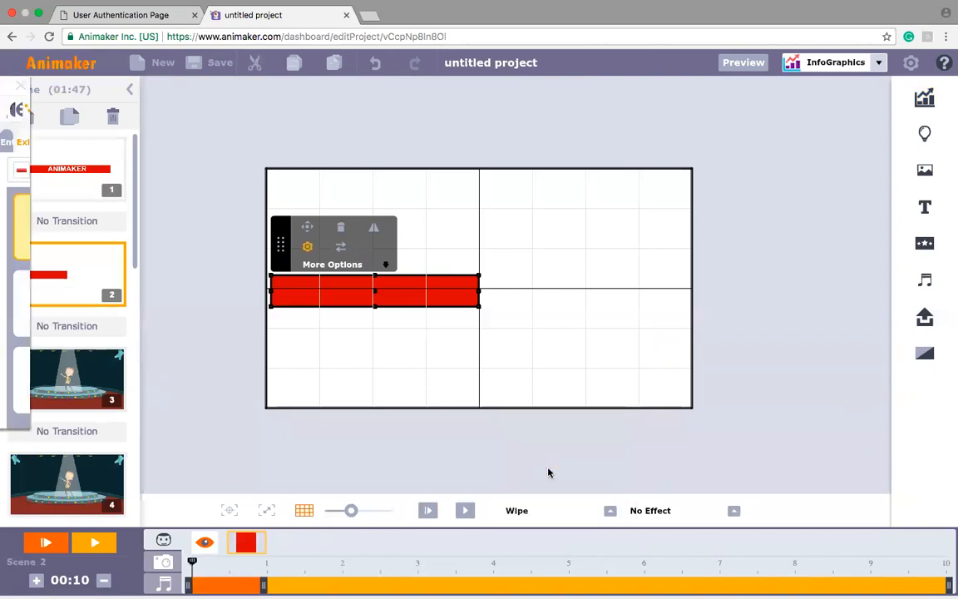
{"action": "left_click", "coordinate": [126, 215]}
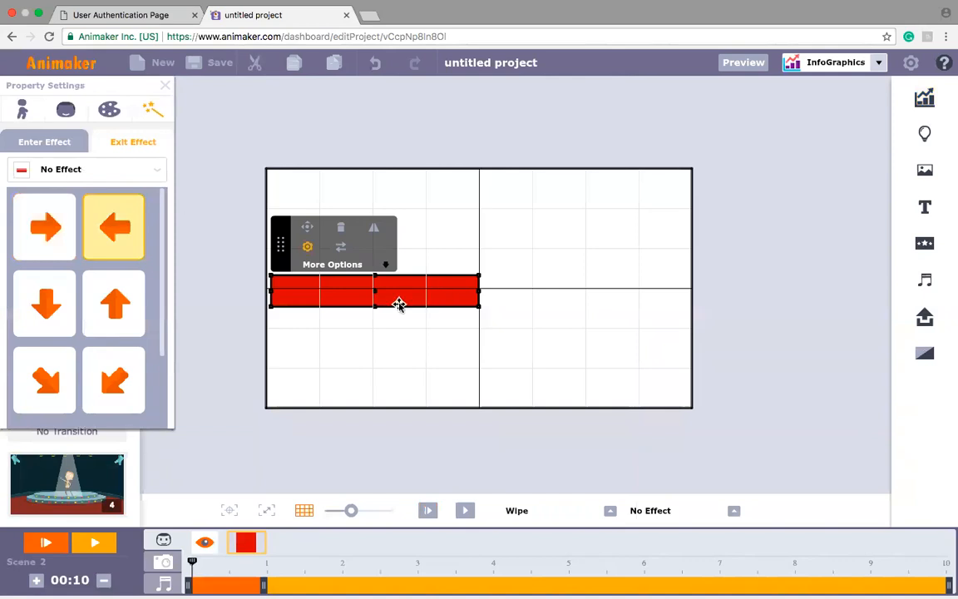
Step: Duplicate the red bar into the right half of the scene and set the copy's wipe direction to rightward
{"action": "key", "text": "space"}
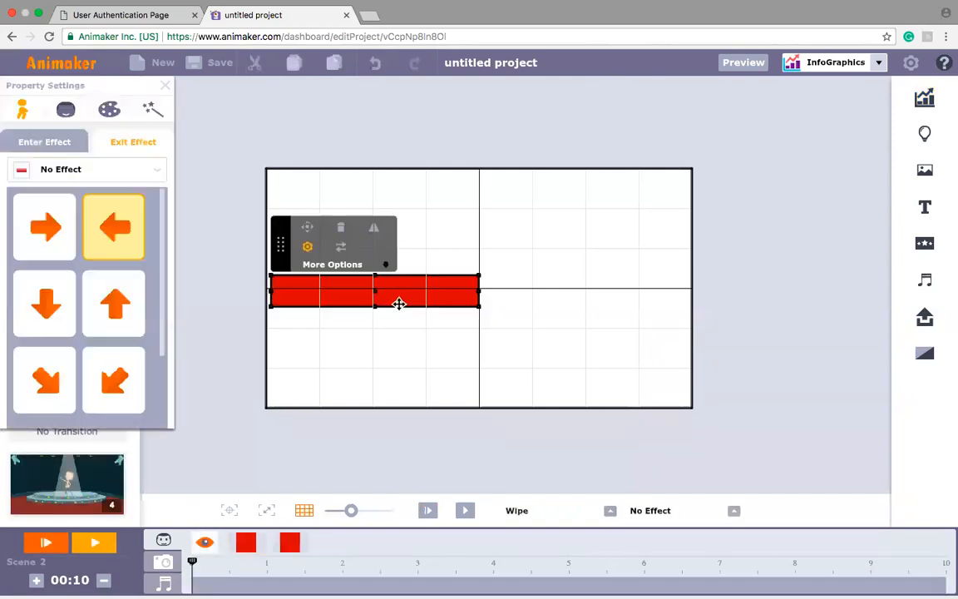
{"action": "left_click_drag", "start_coordinate": [399, 304], "coordinate": [612, 304]}
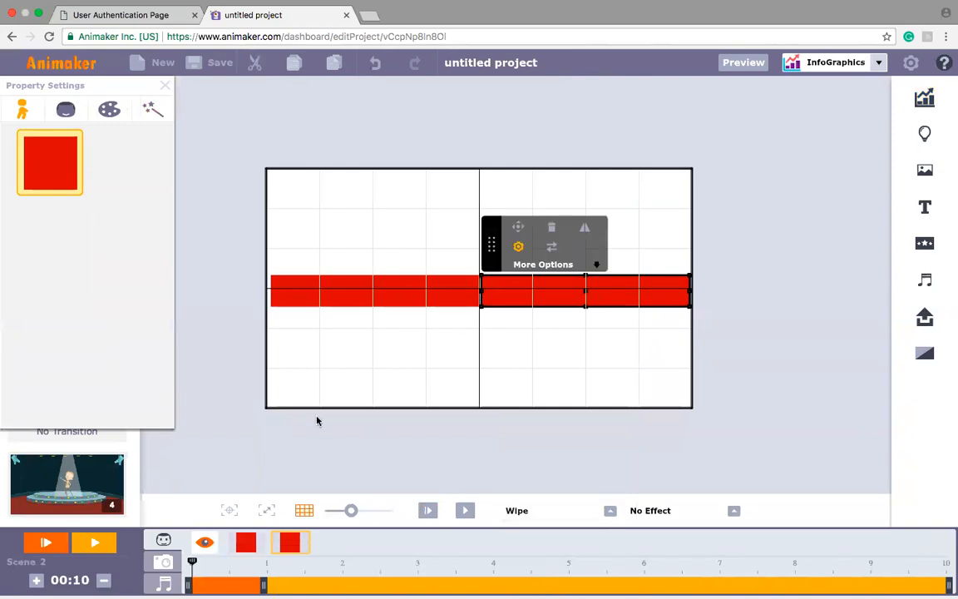
{"action": "left_click", "coordinate": [153, 109]}
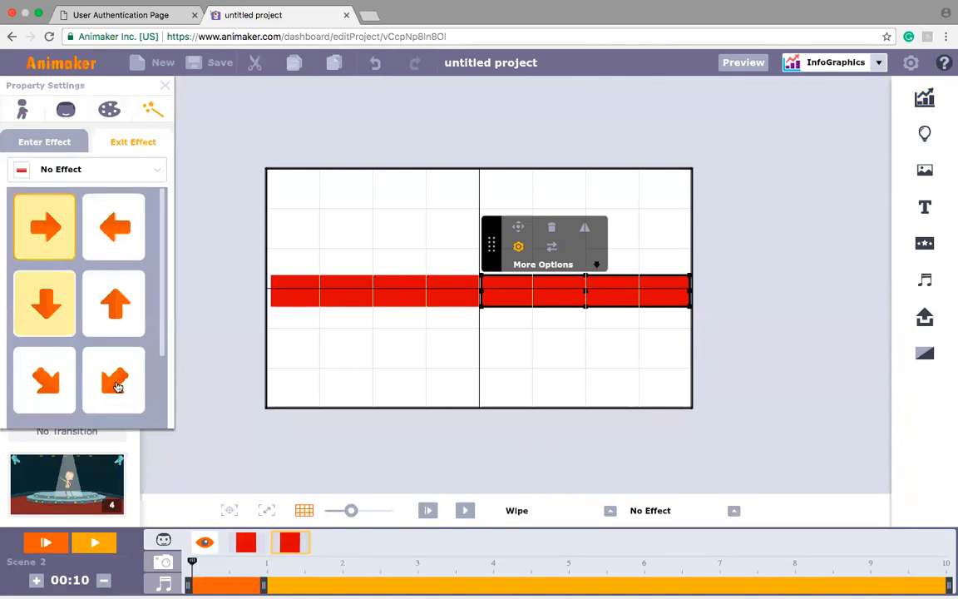
{"action": "left_click", "coordinate": [329, 474]}
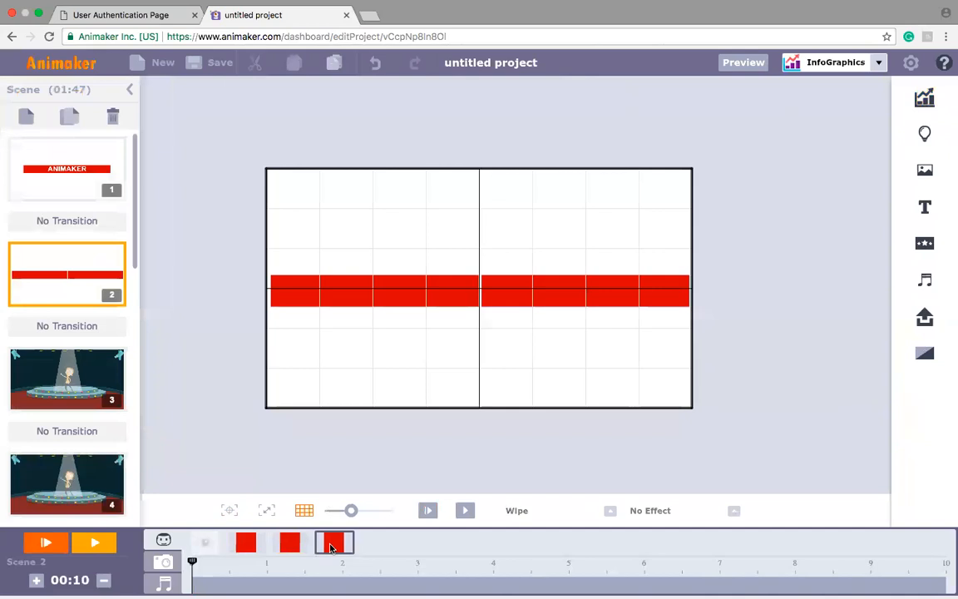
Step: Add a third copy of the red bar and narrow it to a small centre piece covering the gap between the two bars
{"action": "left_click", "coordinate": [369, 303]}
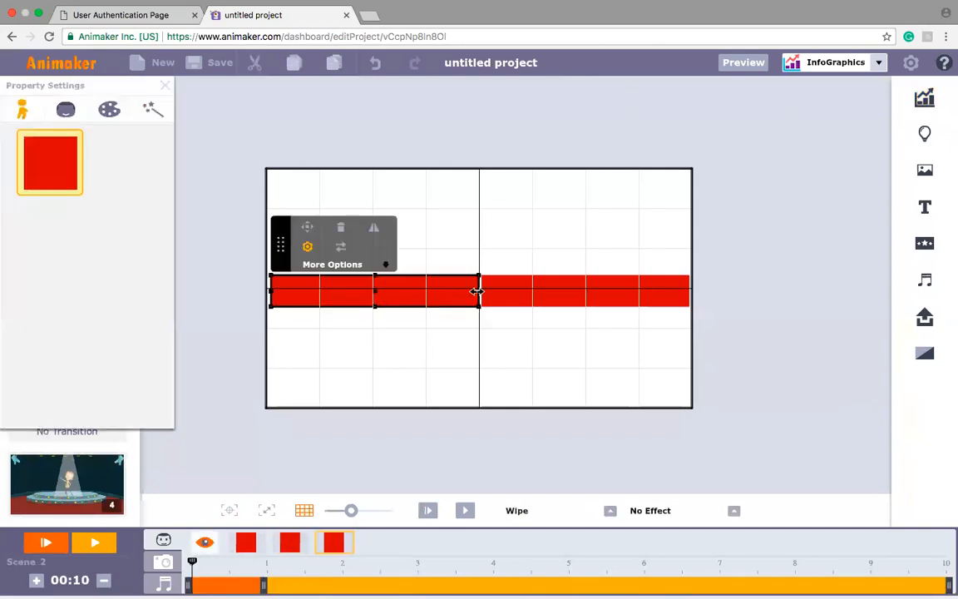
{"action": "mouse_move", "coordinate": [477, 291]}
{"action": "left_mouse_down"}
{"action": "mouse_move", "coordinate": [366, 281]}
{"action": "mouse_move", "coordinate": [378, 291]}
{"action": "mouse_move", "coordinate": [479, 291]}
{"action": "left_mouse_up"}
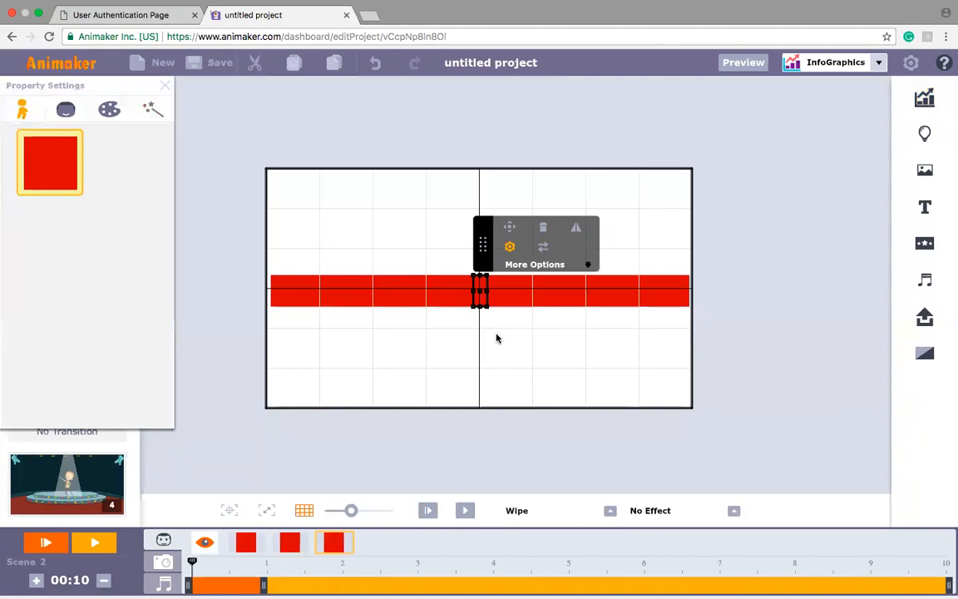
{"action": "left_click", "coordinate": [472, 366]}
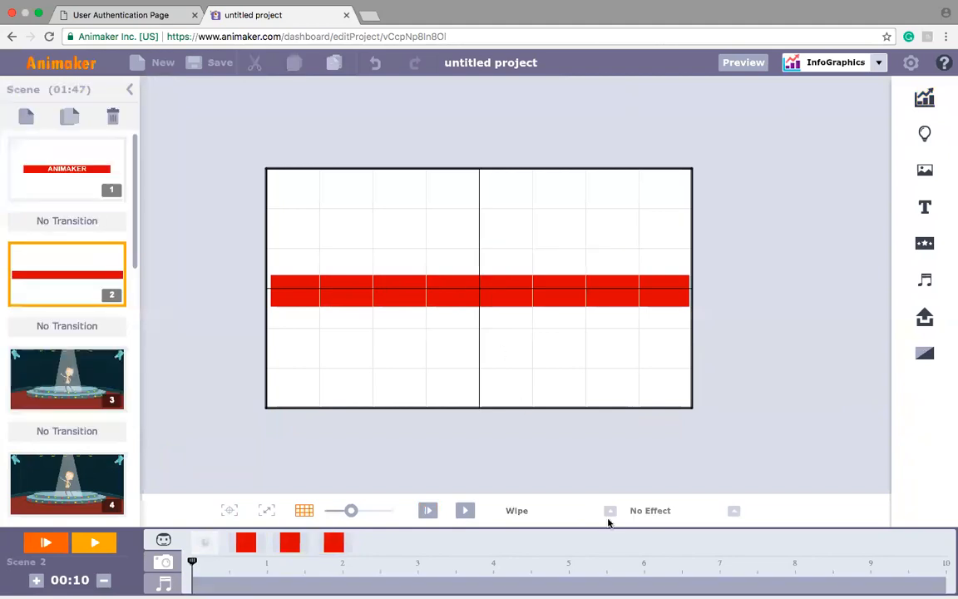
Step: Set the effect direction of the small centre red piece to downward, keeping Wipe as its enter effect
{"action": "left_click", "coordinate": [332, 545]}
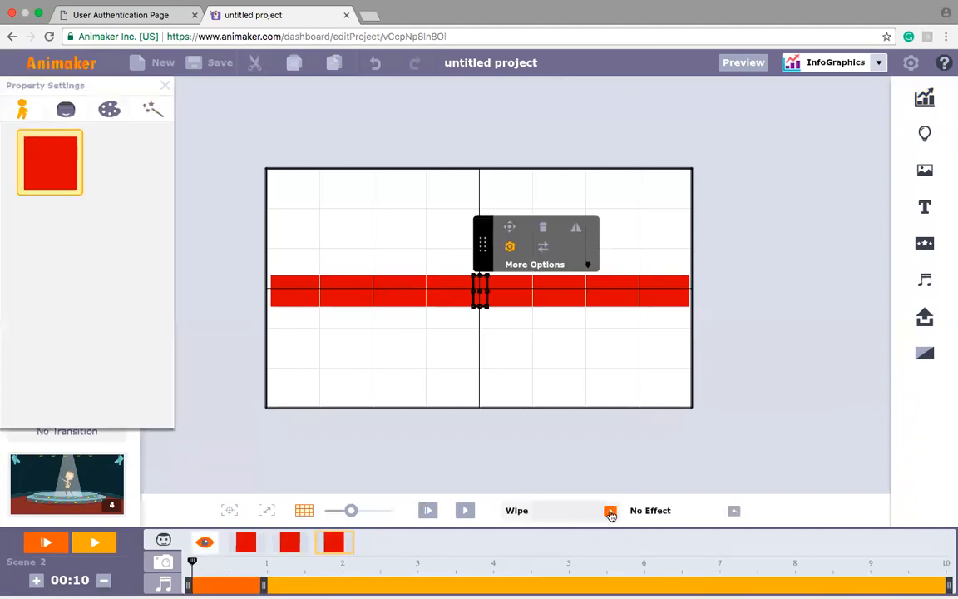
{"action": "left_click", "coordinate": [610, 512]}
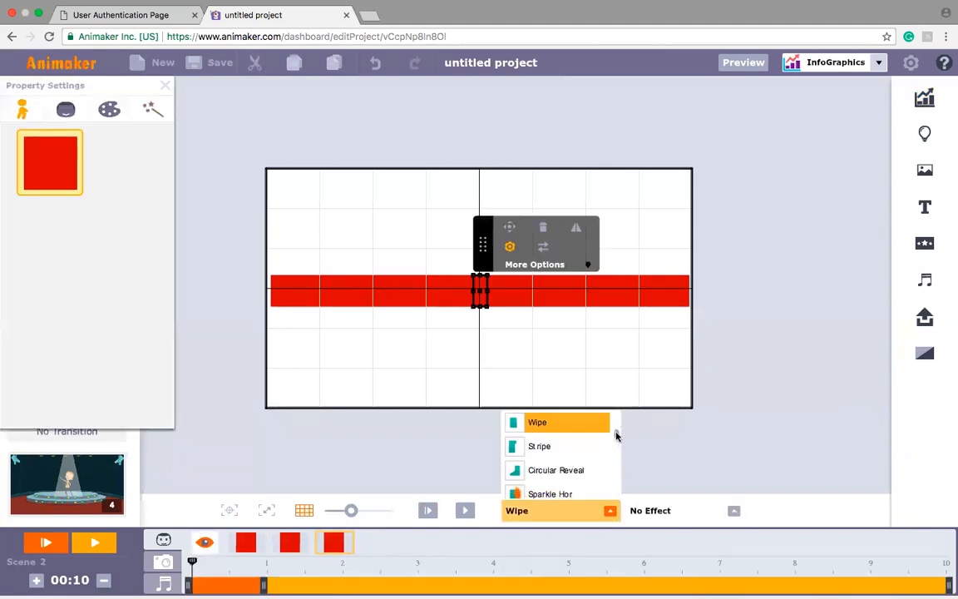
{"action": "scroll", "coordinate": [617, 437], "scroll_direction": "down", "scroll_amount": 3}
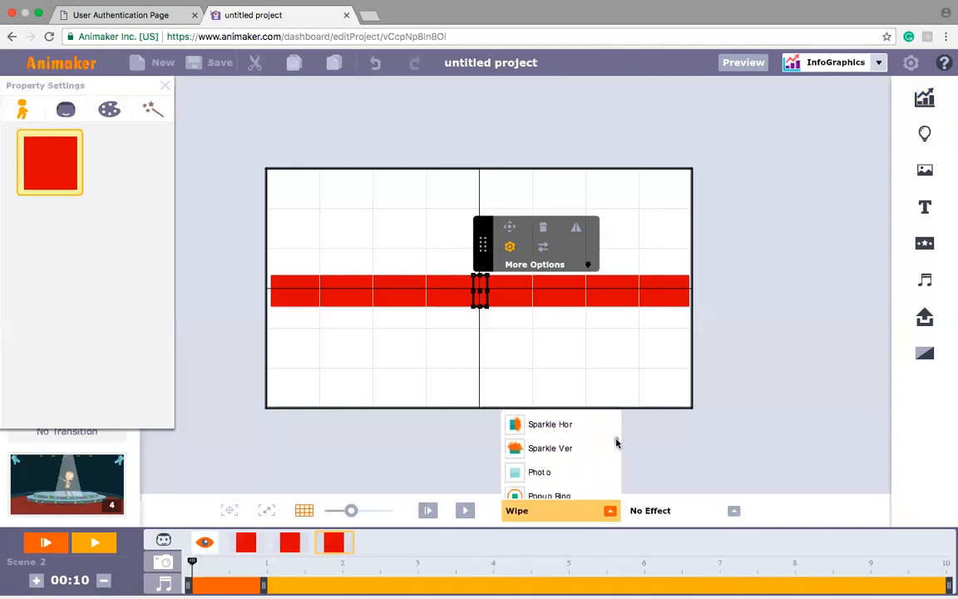
{"action": "scroll", "coordinate": [616, 440], "scroll_direction": "up", "scroll_amount": 4}
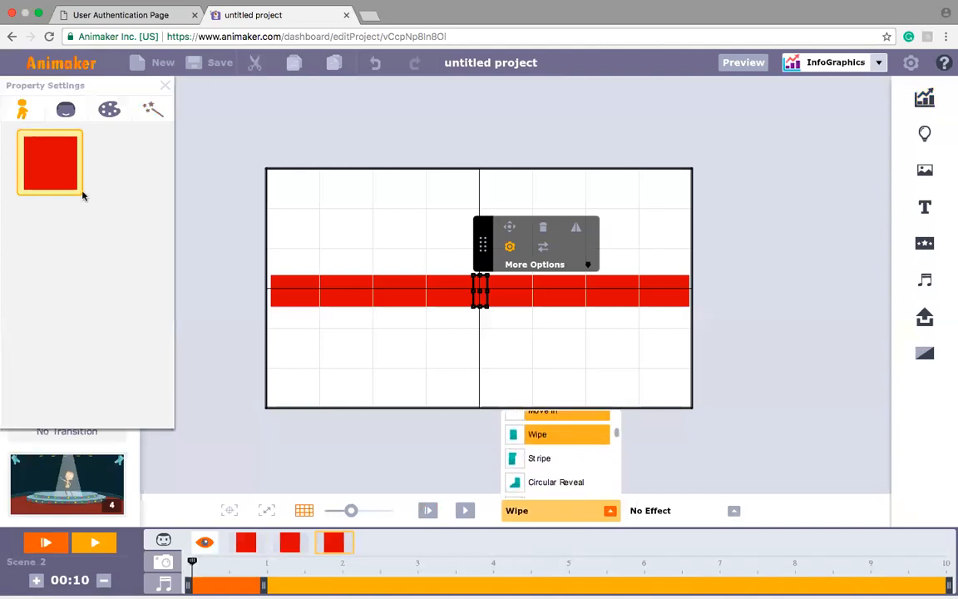
{"action": "left_click", "coordinate": [147, 110]}
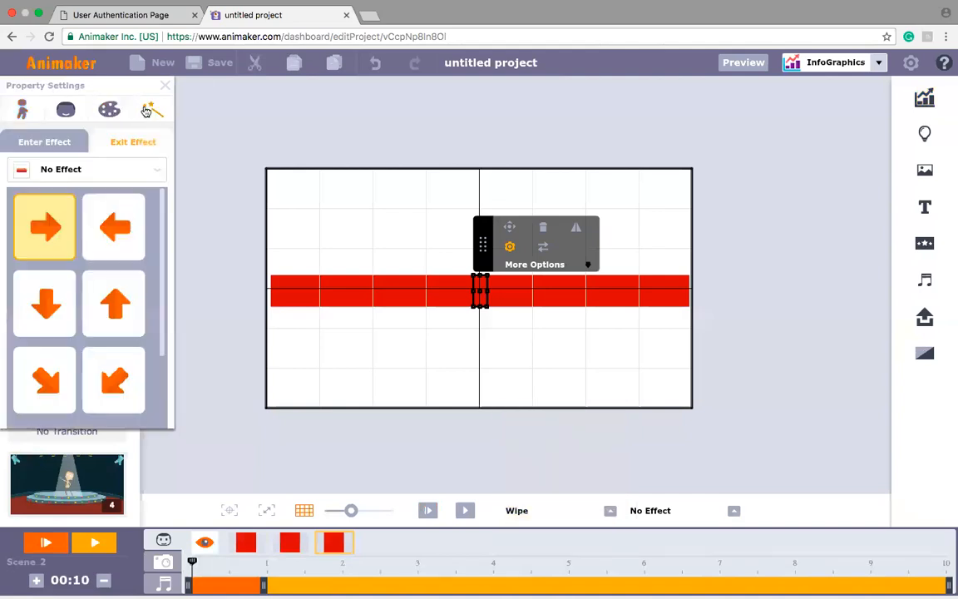
{"action": "left_click", "coordinate": [63, 288]}
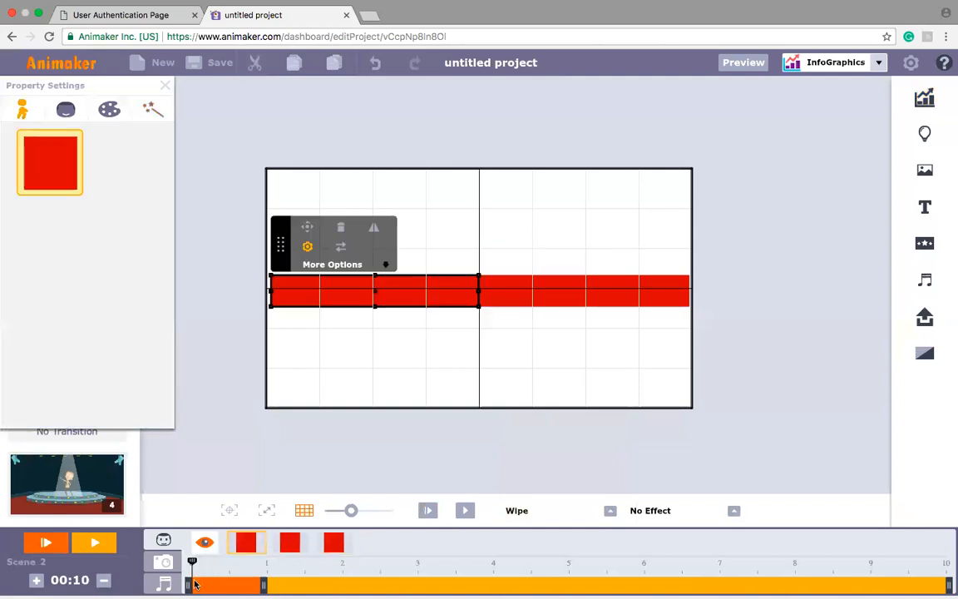
Step: Delay the entrances of the left and right red bars to start at about 1 second
{"action": "left_click_drag", "start_coordinate": [195, 588], "coordinate": [275, 589]}
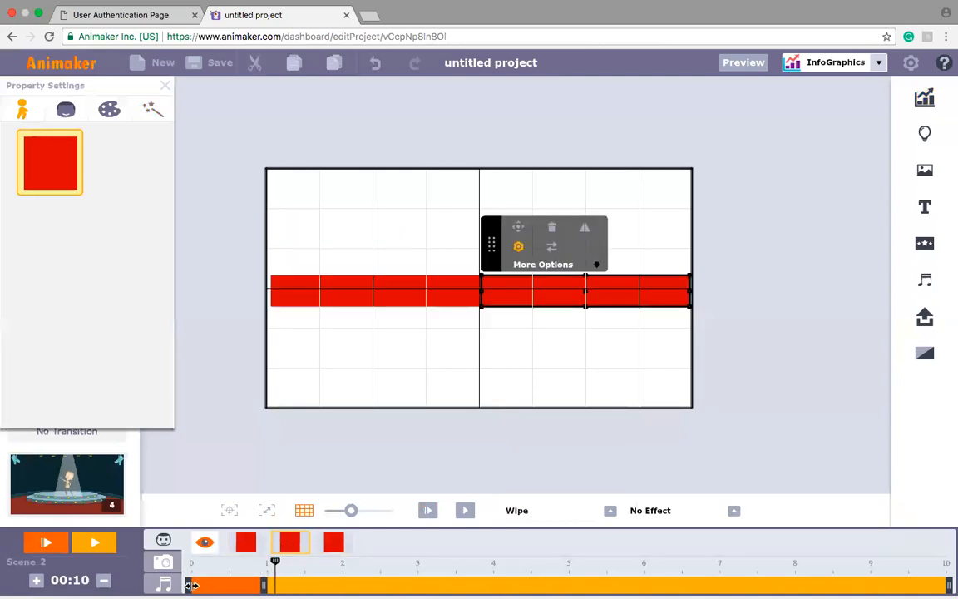
{"action": "left_click_drag", "start_coordinate": [188, 588], "coordinate": [280, 589]}
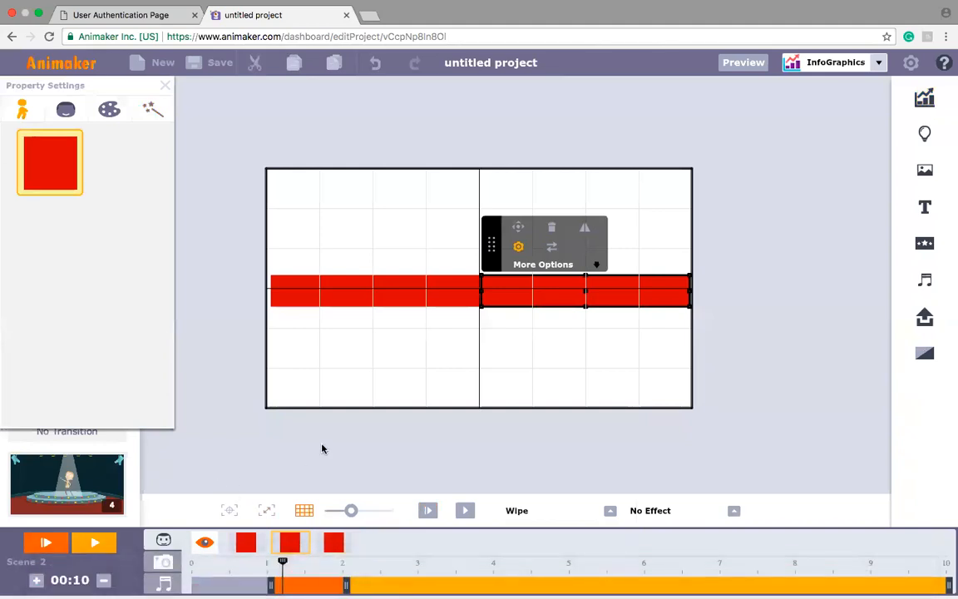
Step: Add a plain text box to the scene, shrink it to the bar's height and place it over the bar's centre
{"action": "left_click", "coordinate": [926, 211]}
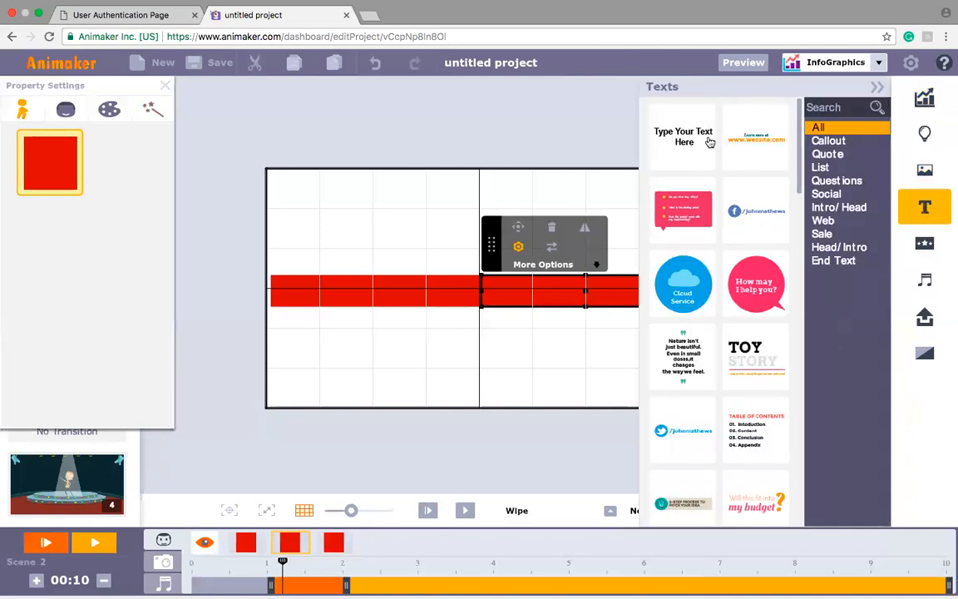
{"action": "left_click", "coordinate": [423, 173]}
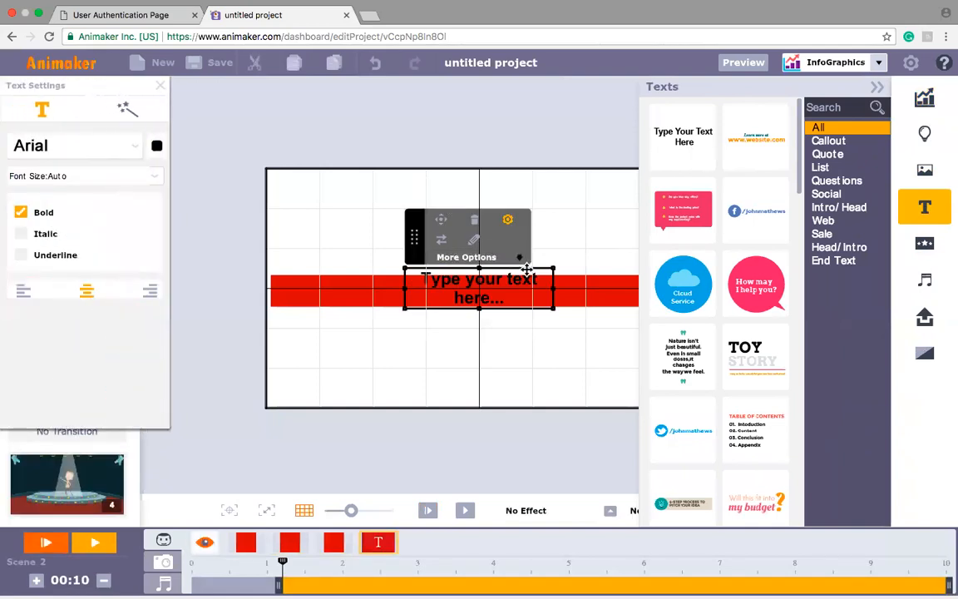
{"action": "left_click_drag", "start_coordinate": [403, 264], "coordinate": [416, 278]}
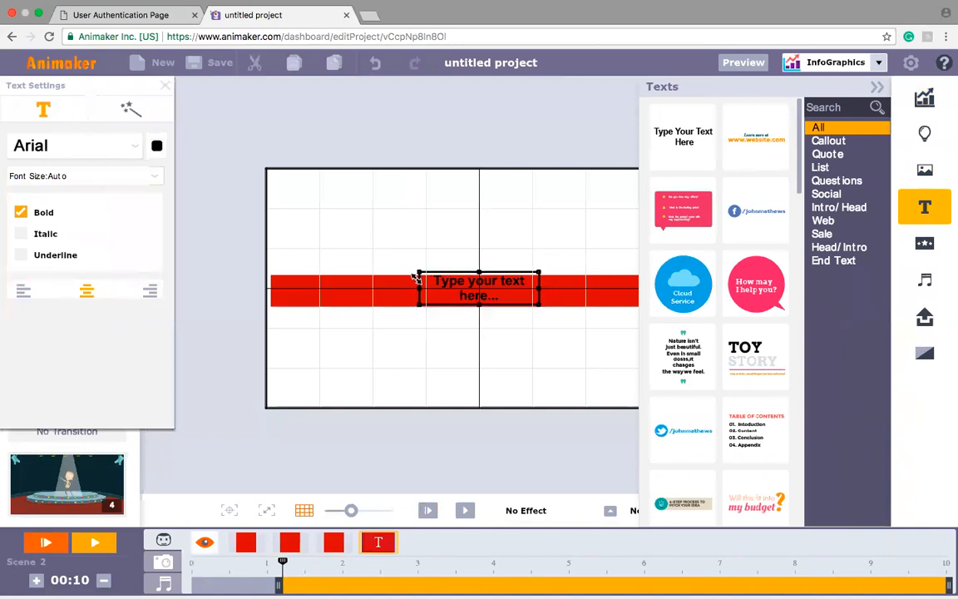
{"action": "left_click_drag", "start_coordinate": [482, 293], "coordinate": [486, 299]}
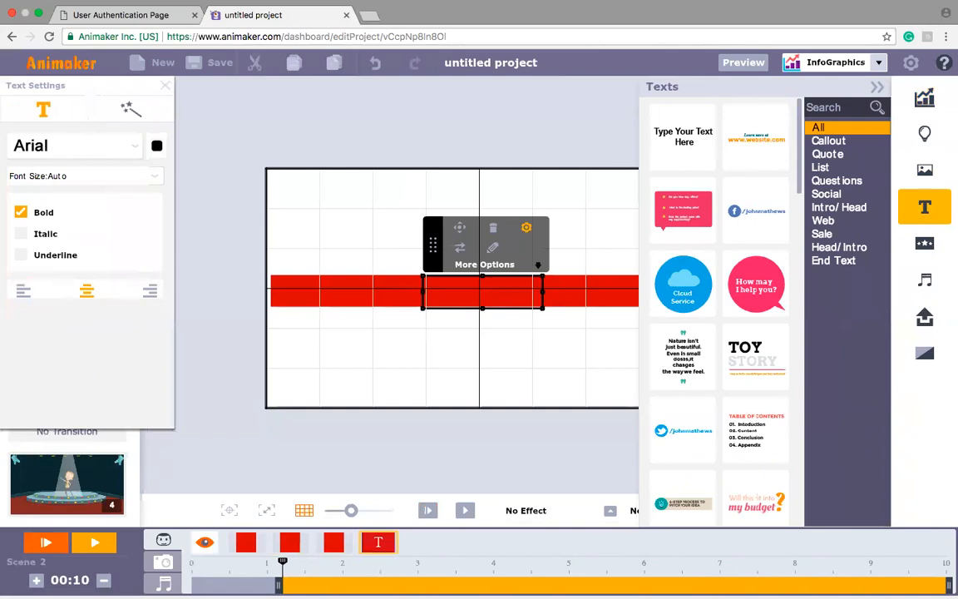
Step: Enter ANIMAKER in the text box, fit it within the red bar and colour the text white
{"action": "type", "text": "aNIMAKER"}
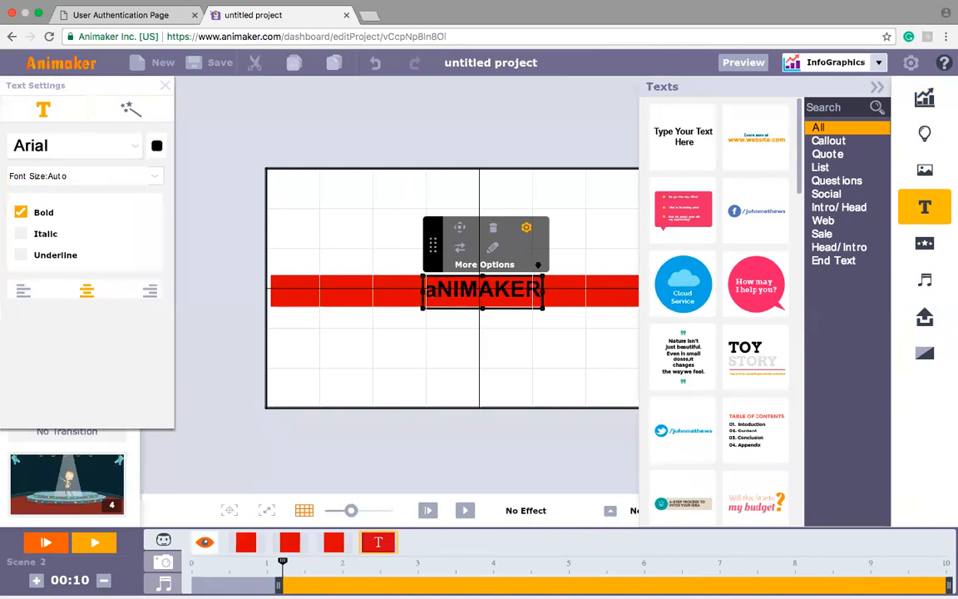
{"action": "key", "text": "Delete"}
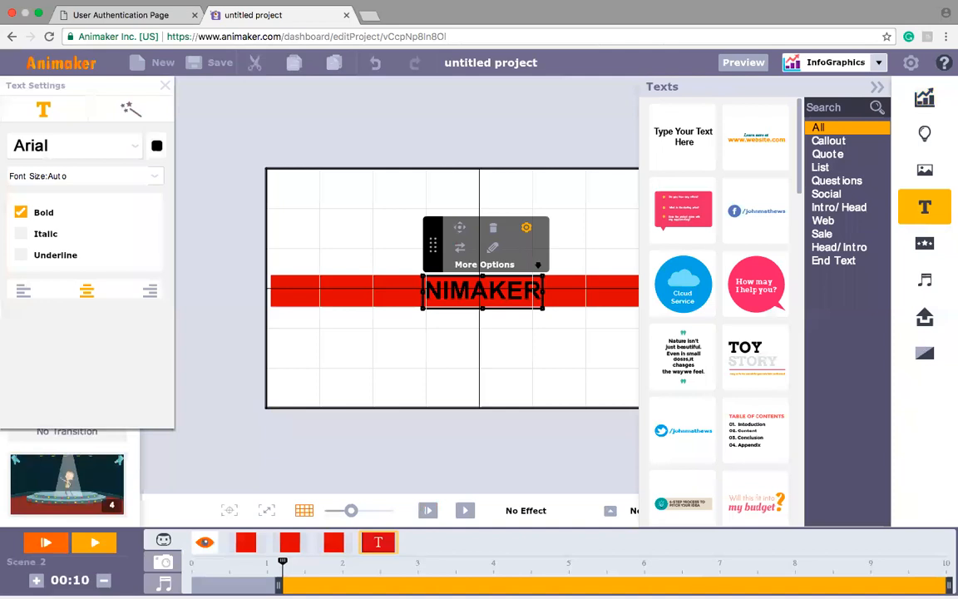
{"action": "type", "text": "A"}
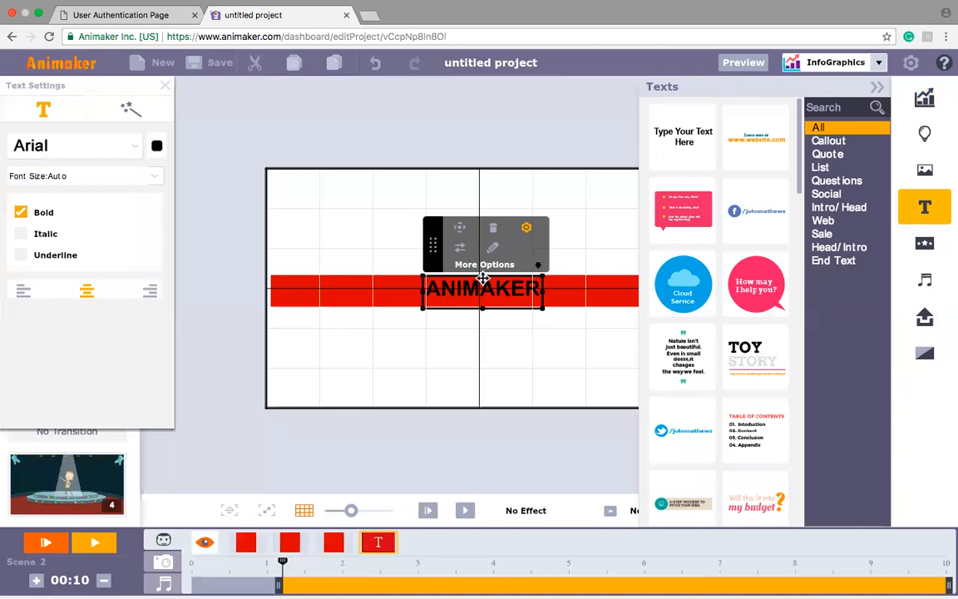
{"action": "left_click_drag", "start_coordinate": [484, 278], "coordinate": [483, 281]}
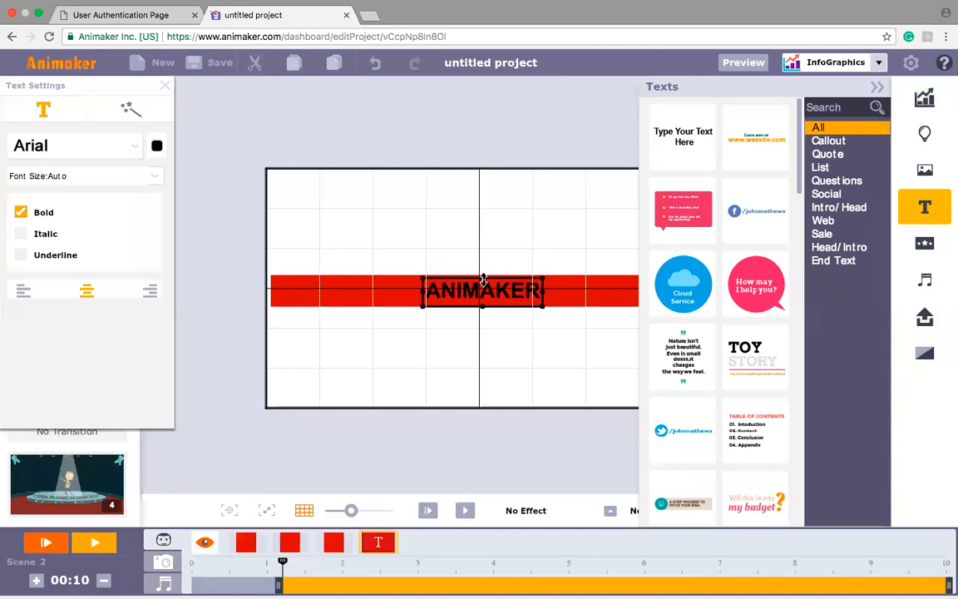
{"action": "left_click", "coordinate": [157, 147]}
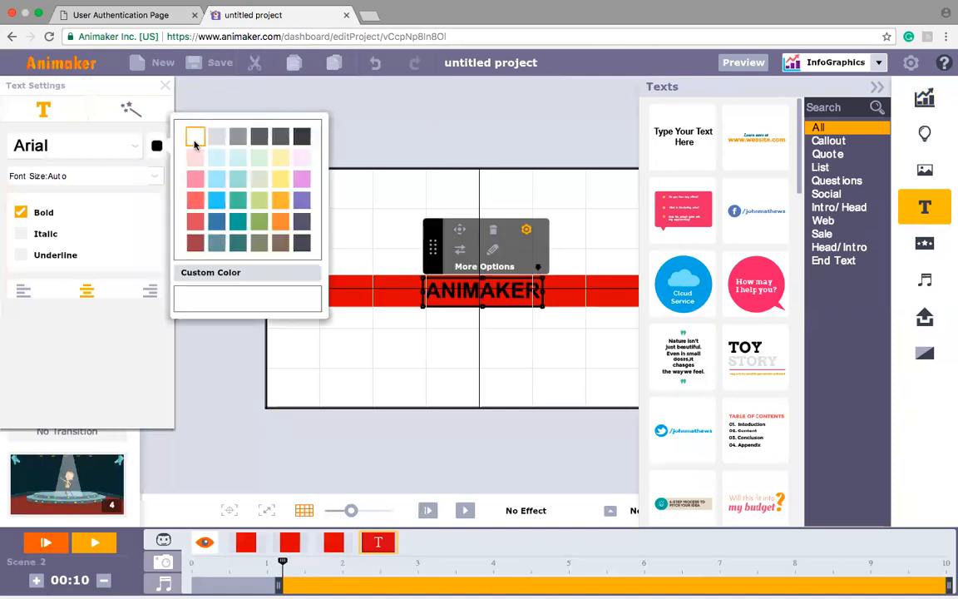
{"action": "left_click", "coordinate": [194, 137]}
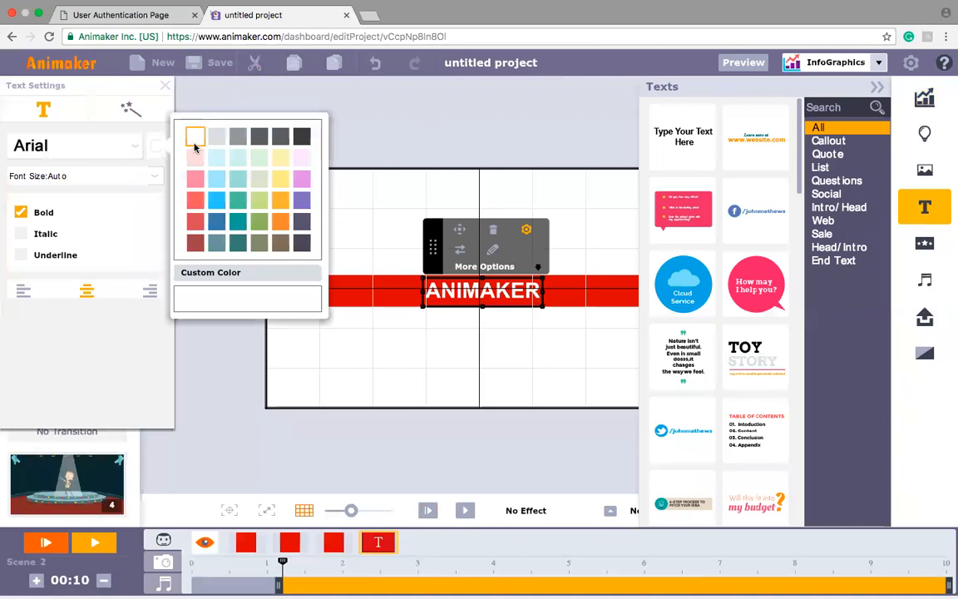
Step: Delay the ANIMAKER text to start at about 2.2 seconds, after the left red bar's entrance
{"action": "mouse_move", "coordinate": [269, 582]}
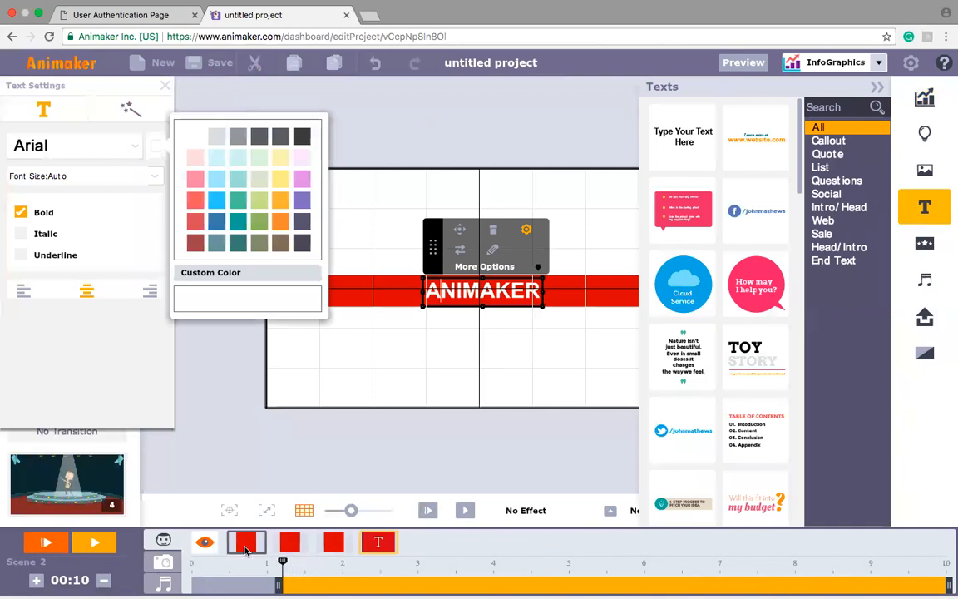
{"action": "left_click", "coordinate": [246, 549]}
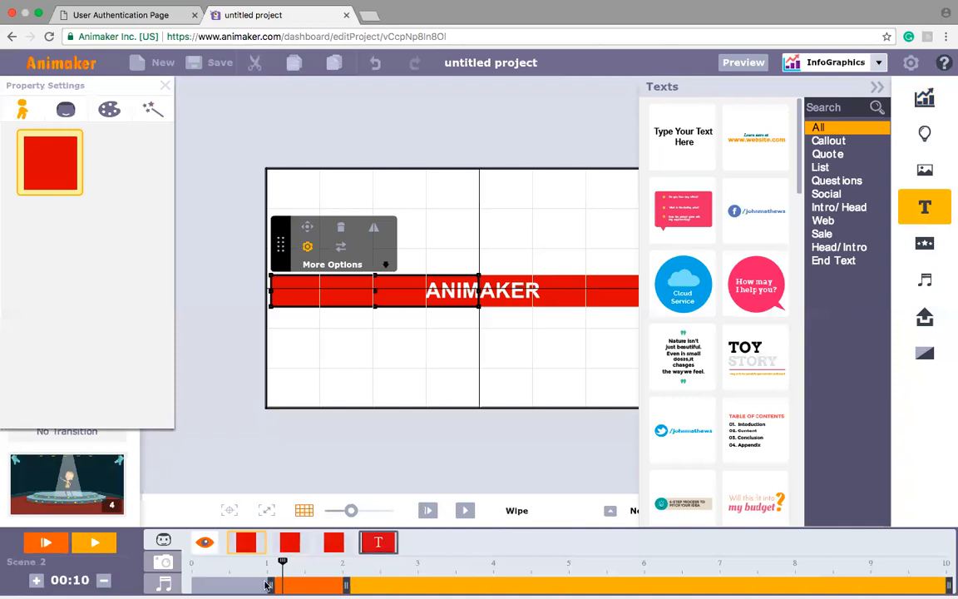
{"action": "left_click", "coordinate": [377, 546]}
{"action": "left_click_drag", "start_coordinate": [278, 589], "coordinate": [356, 586]}
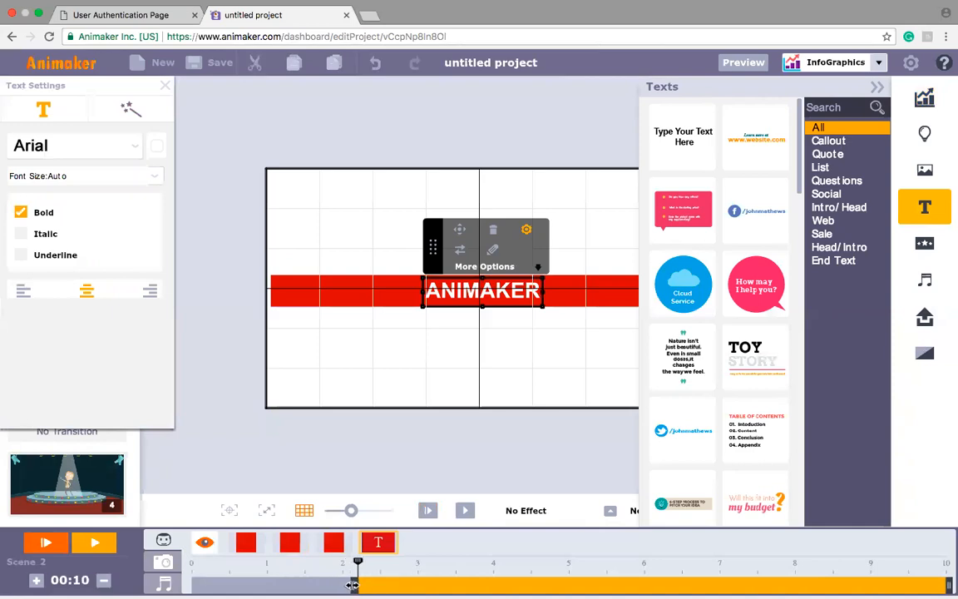
Step: Apply the Wipe enter effect to the ANIMAKER text and choose the bottom-to-top direction
{"action": "left_click", "coordinate": [610, 511]}
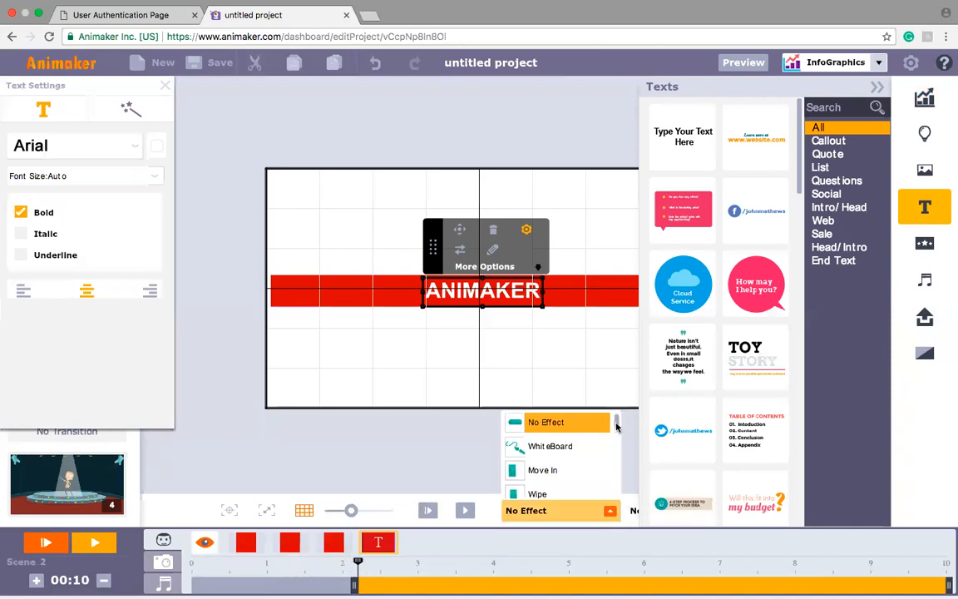
{"action": "scroll", "coordinate": [618, 424], "scroll_direction": "down", "scroll_amount": 1}
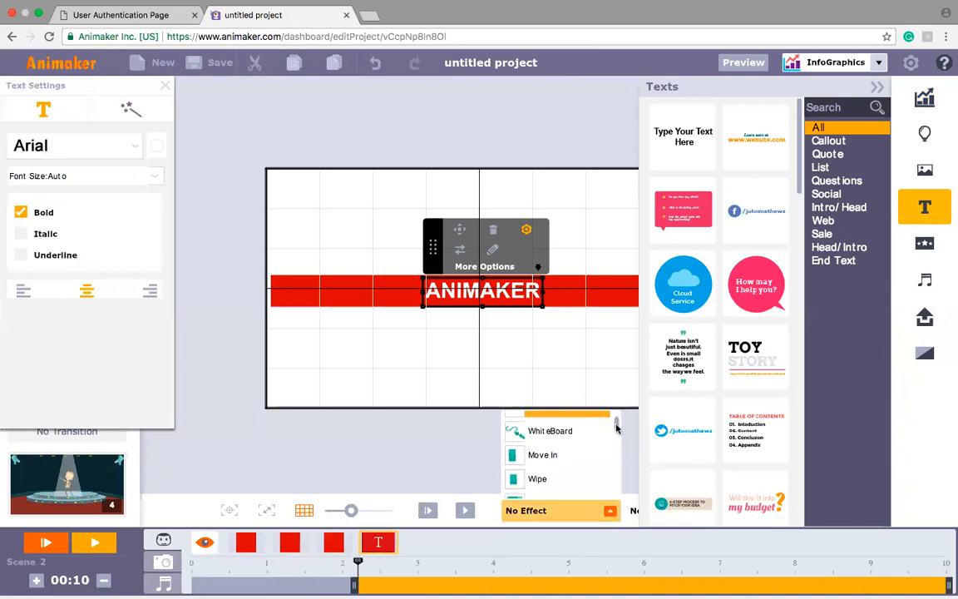
{"action": "left_click", "coordinate": [549, 479]}
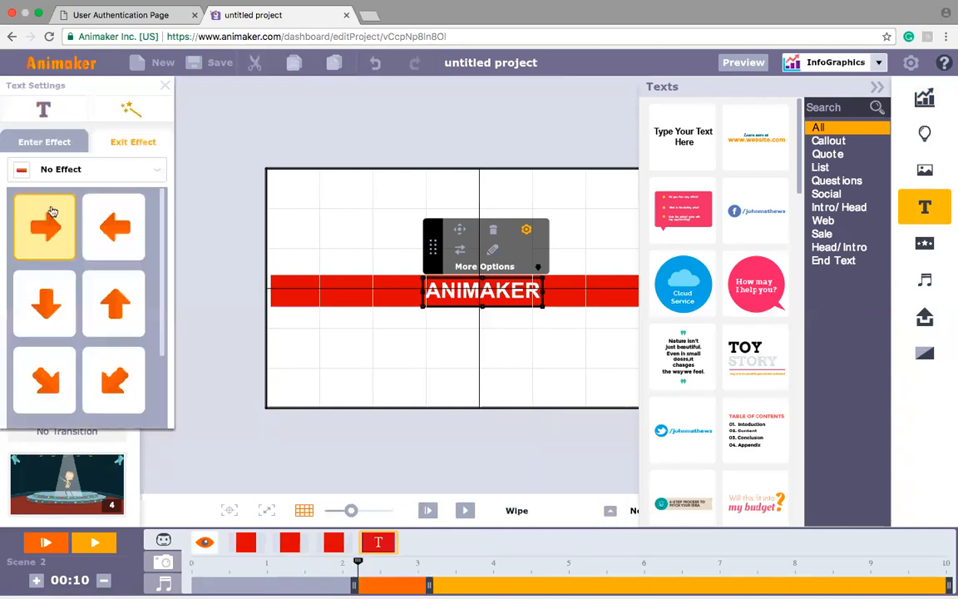
{"action": "left_click", "coordinate": [99, 320]}
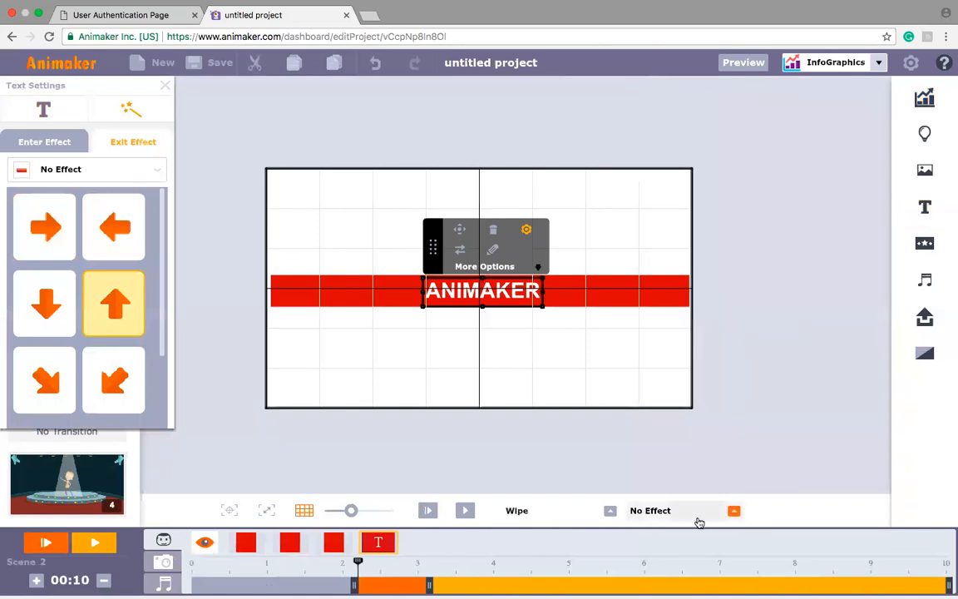
Step: Apply the Wipe exit effect to the ANIMAKER text and shorten its duration to end at about 5 seconds
{"action": "left_click", "coordinate": [734, 512]}
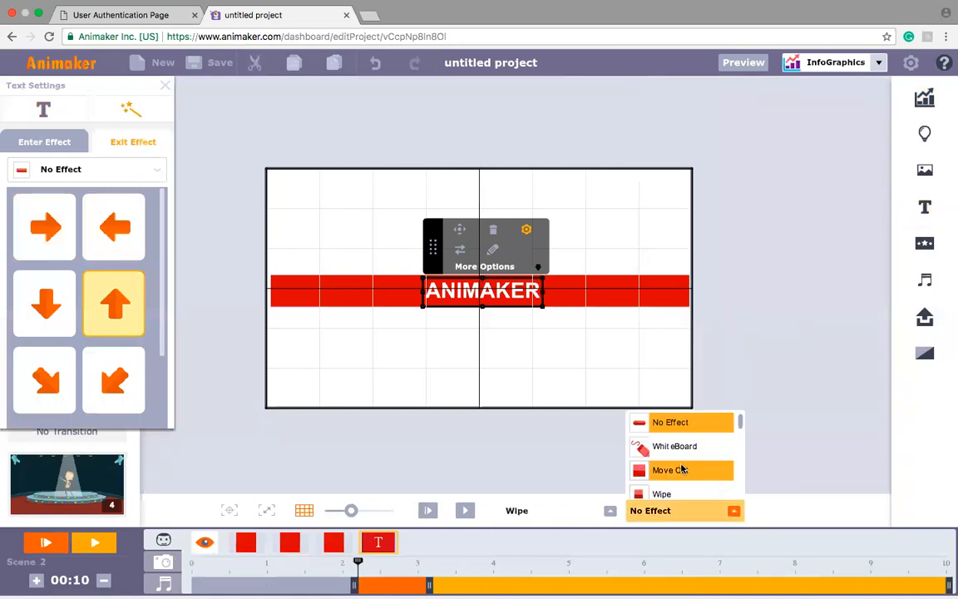
{"action": "left_click", "coordinate": [668, 494]}
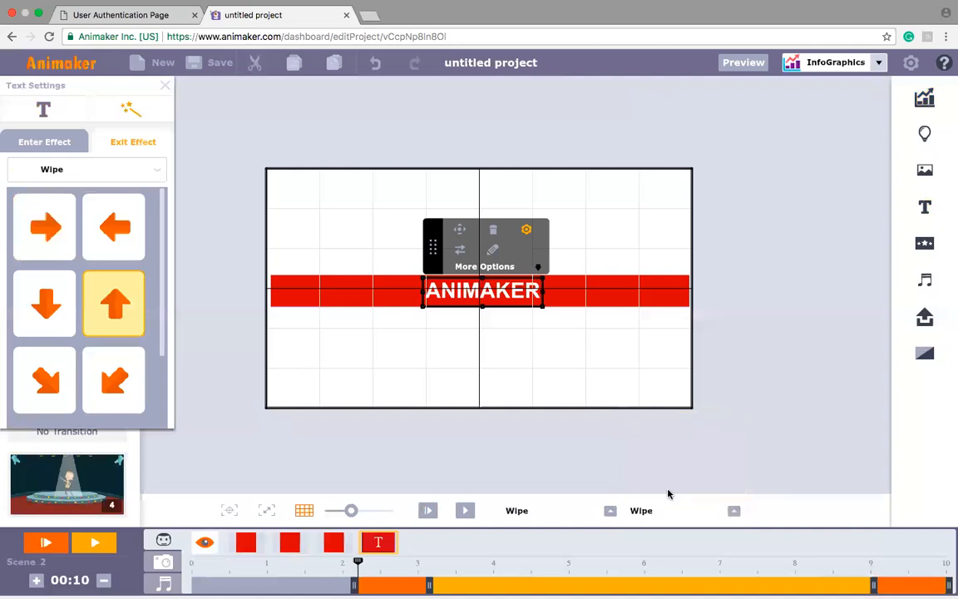
{"action": "left_click_drag", "start_coordinate": [951, 588], "coordinate": [565, 590]}
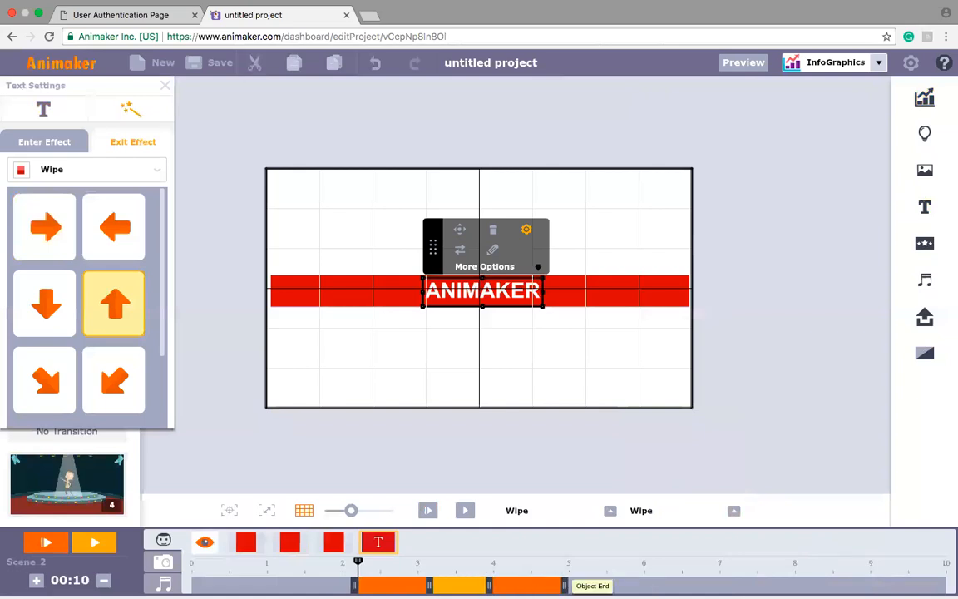
Step: Shorten the left red bar and the centre piece to end at about 8 seconds
{"action": "left_click", "coordinate": [246, 546]}
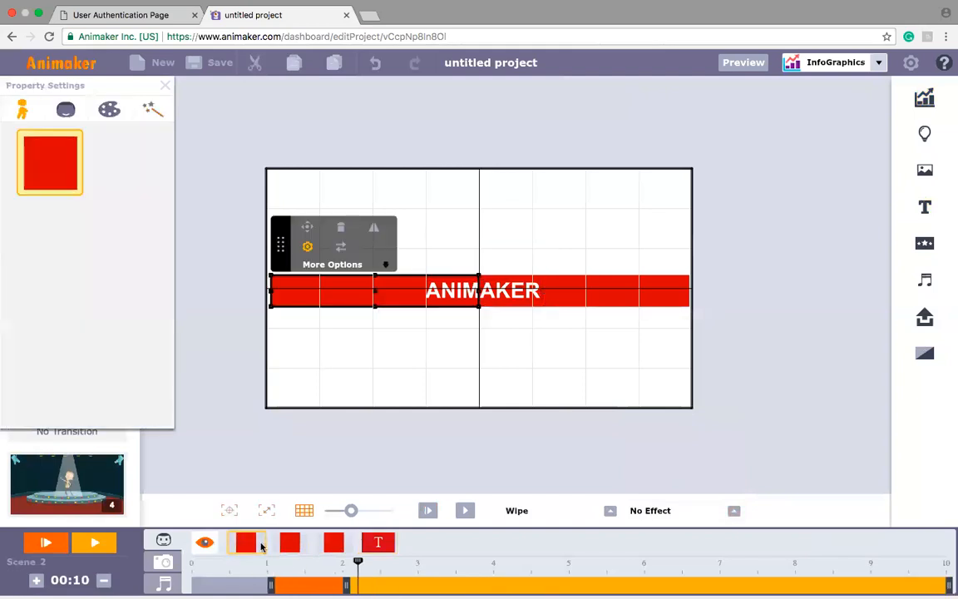
{"action": "left_click_drag", "start_coordinate": [949, 585], "coordinate": [791, 585]}
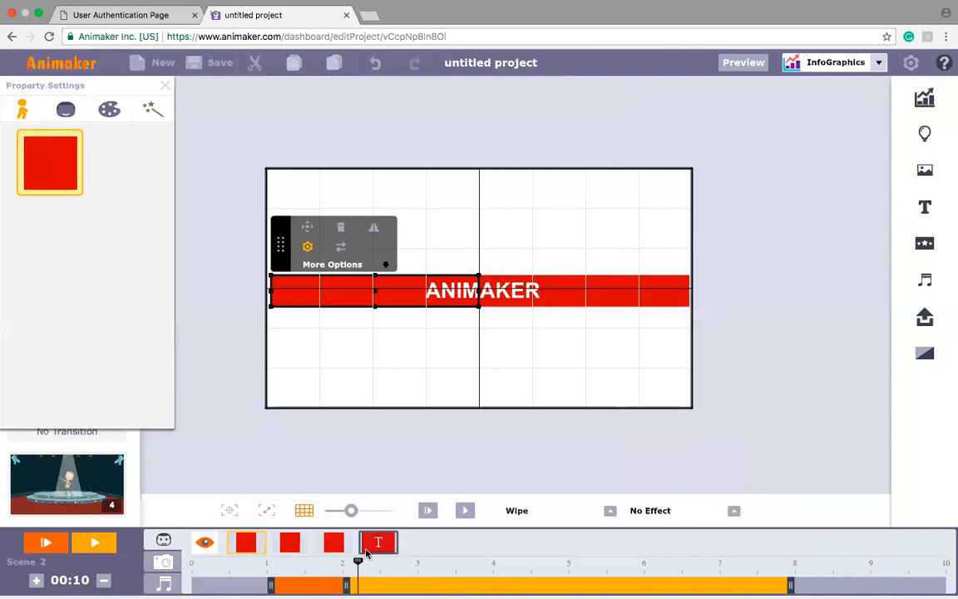
{"action": "left_click", "coordinate": [366, 552]}
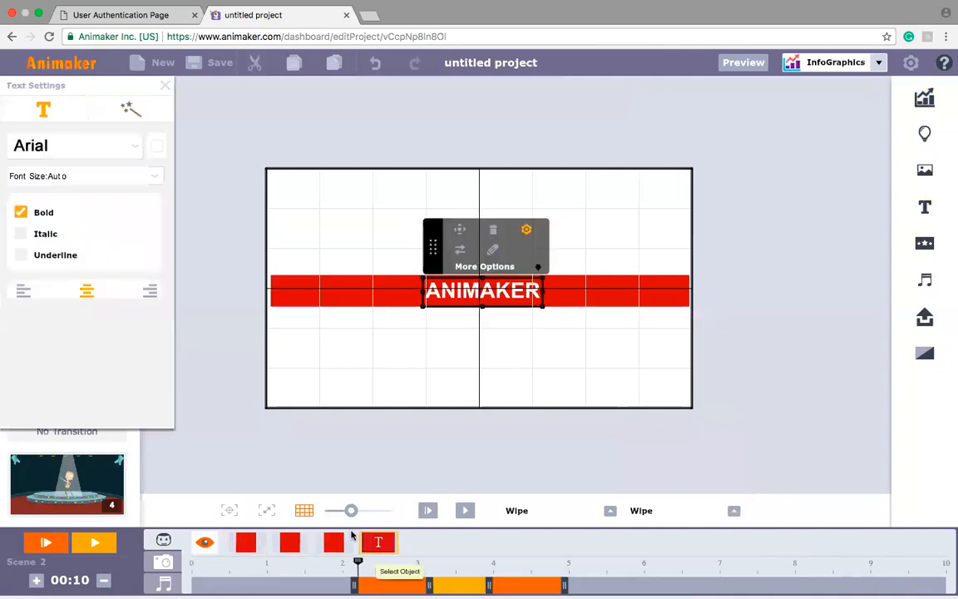
{"action": "left_click", "coordinate": [243, 549]}
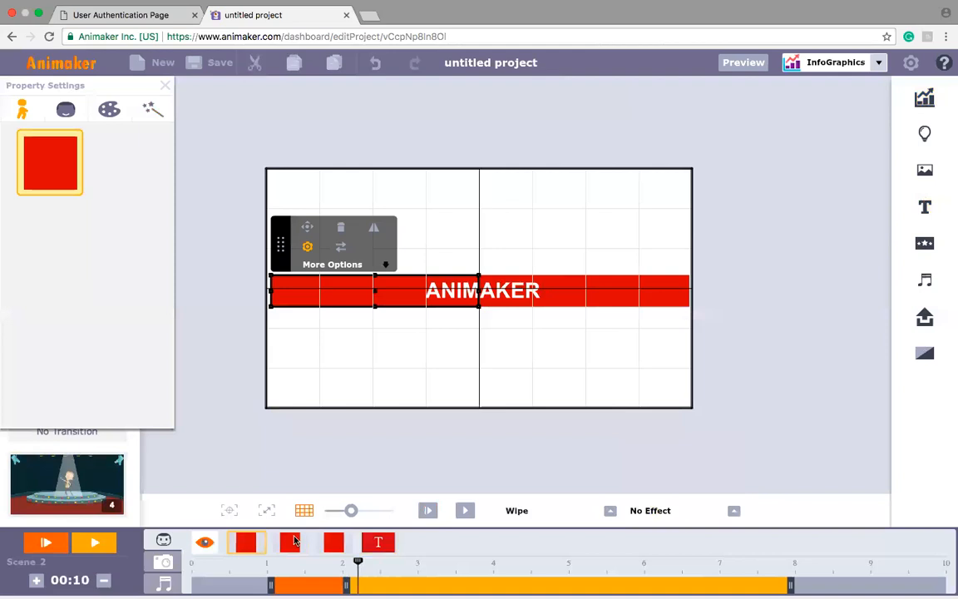
{"action": "left_click", "coordinate": [337, 545]}
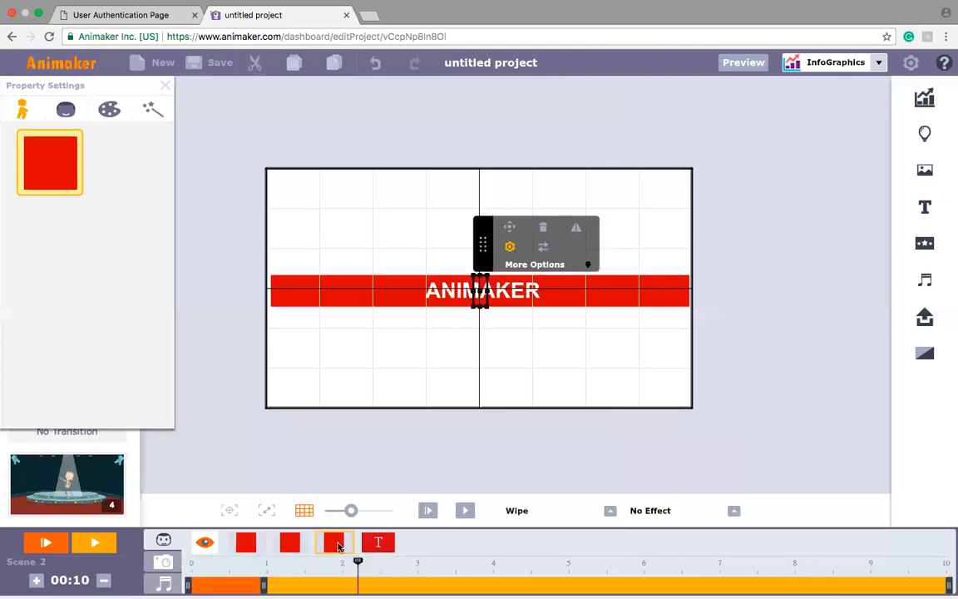
{"action": "mouse_move", "coordinate": [940, 587]}
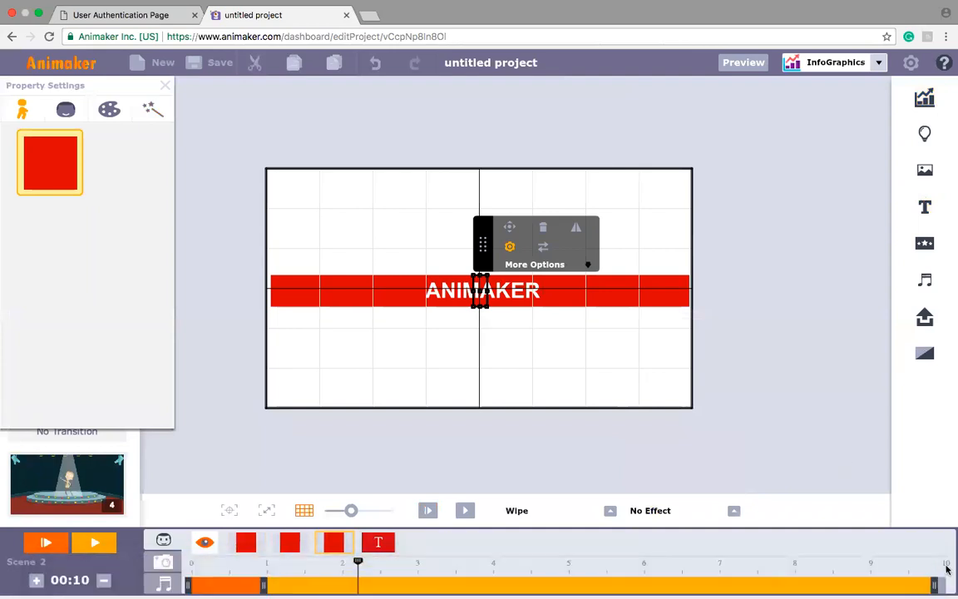
{"action": "left_click_drag", "start_coordinate": [935, 587], "coordinate": [783, 581]}
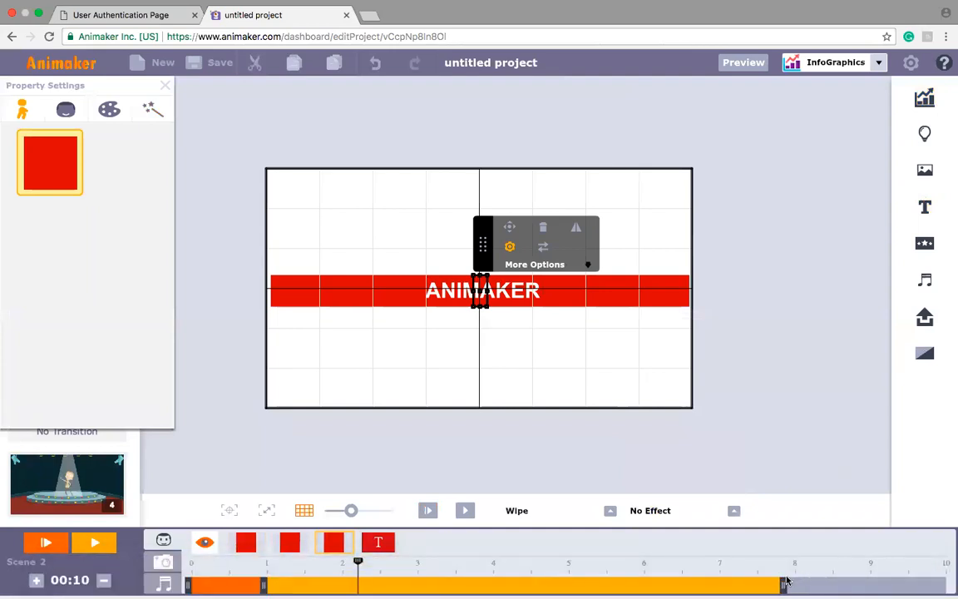
Step: Apply a bottom-to-top Wipe exit effect to the centre piece and shorten its enter and exit effects to about half a second each
{"action": "left_click", "coordinate": [789, 563]}
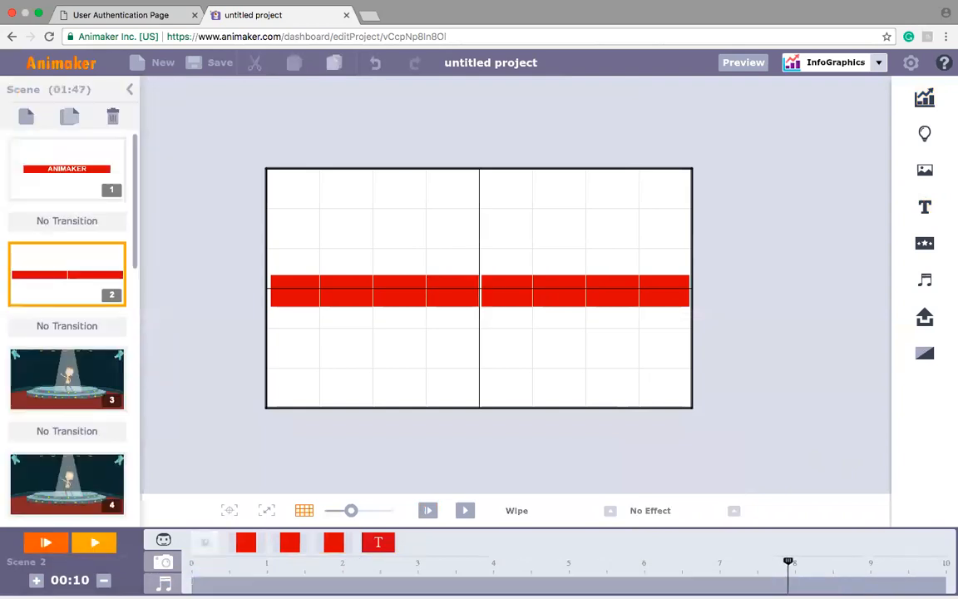
{"action": "left_click", "coordinate": [387, 544]}
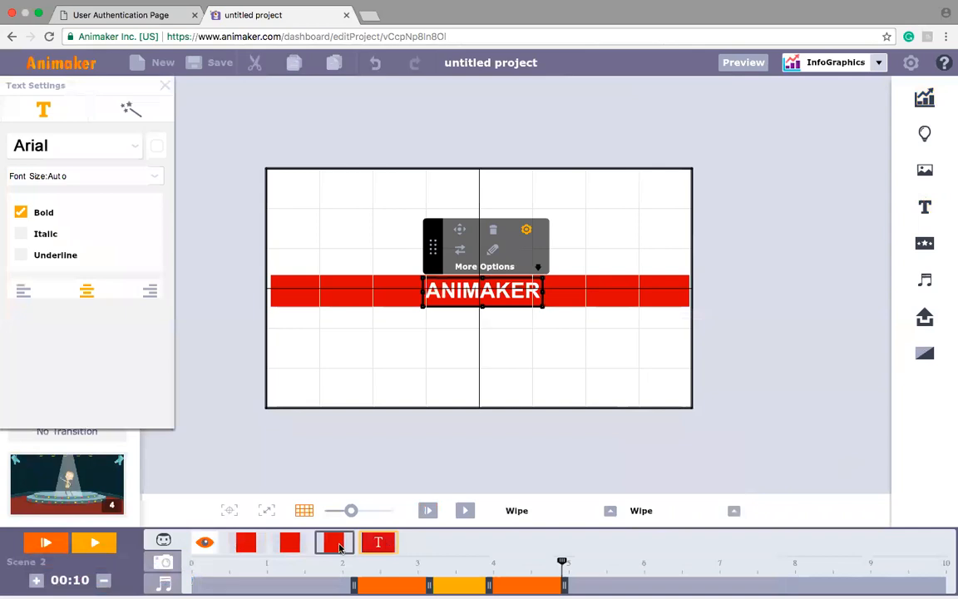
{"action": "left_click", "coordinate": [336, 543]}
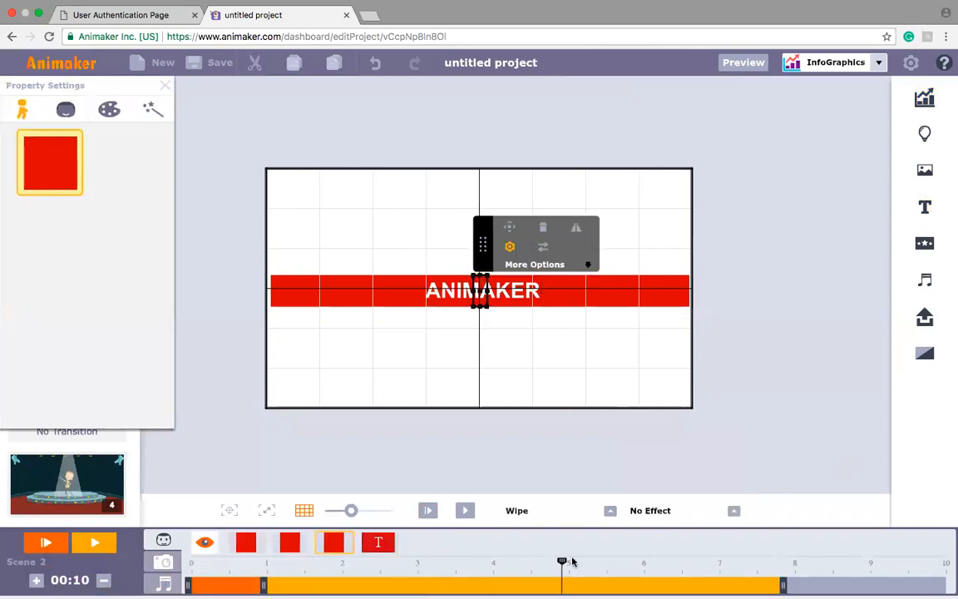
{"action": "left_click", "coordinate": [733, 512]}
{"action": "left_click_drag", "start_coordinate": [741, 425], "coordinate": [742, 435]}
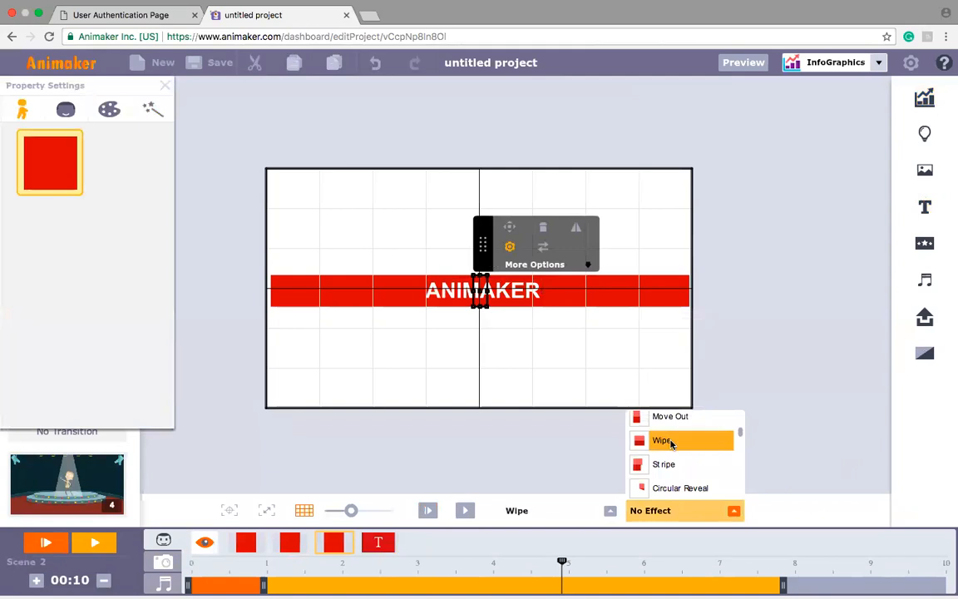
{"action": "left_click", "coordinate": [666, 441]}
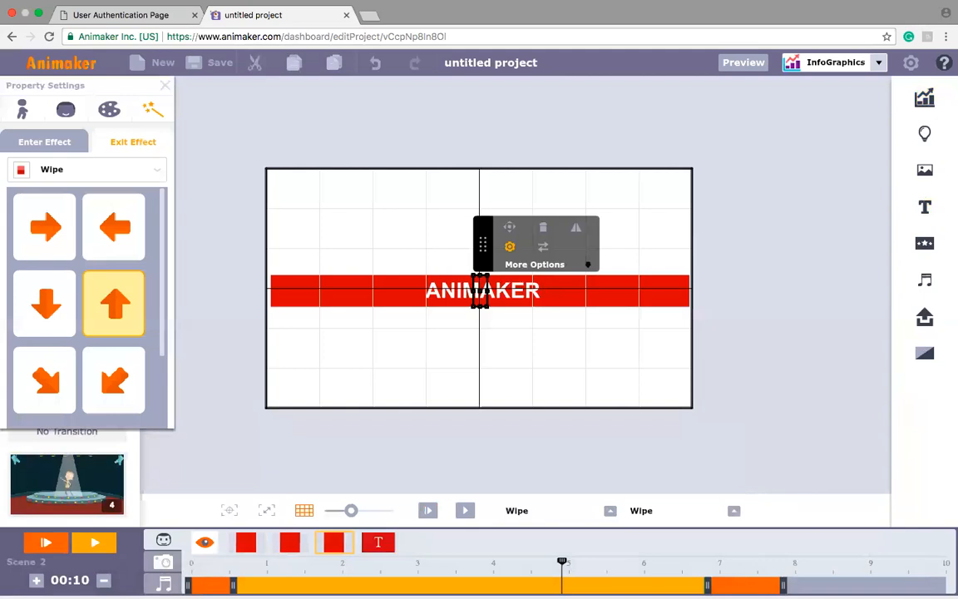
{"action": "left_click", "coordinate": [115, 294]}
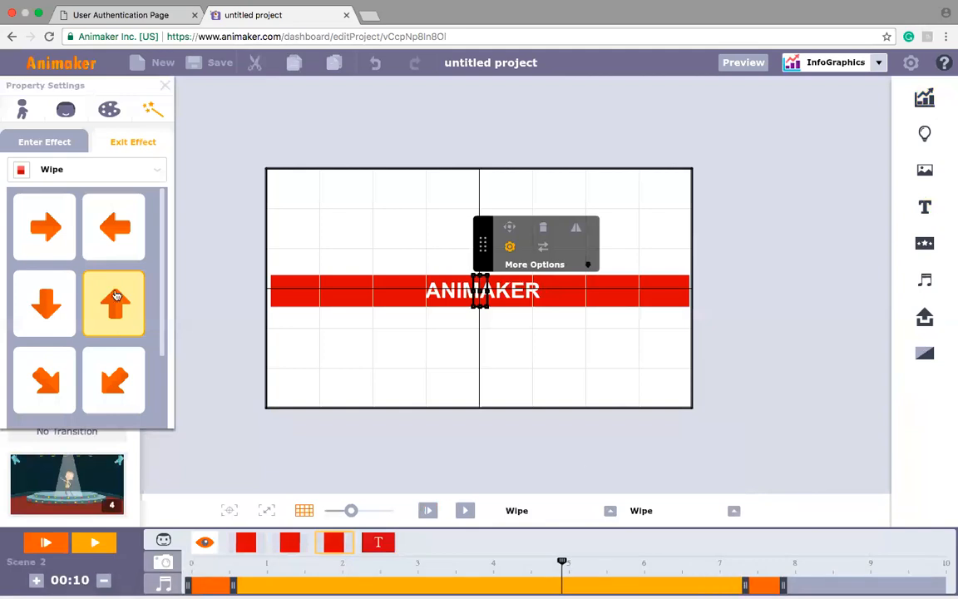
Step: Set the centre piece's Wipe enter effect to the top-to-bottom direction
{"action": "left_click", "coordinate": [40, 144]}
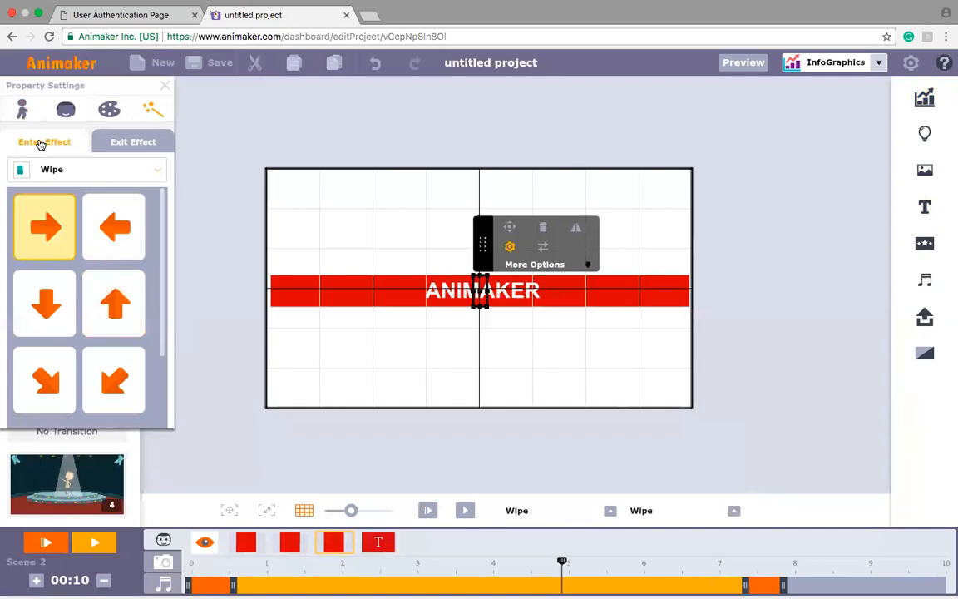
{"action": "left_click", "coordinate": [37, 302]}
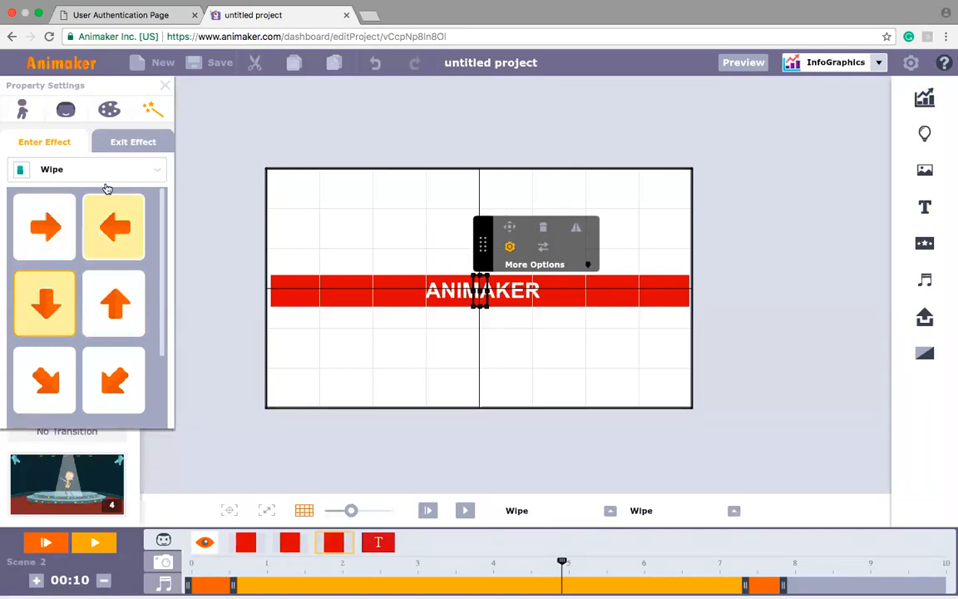
{"action": "left_click", "coordinate": [130, 145]}
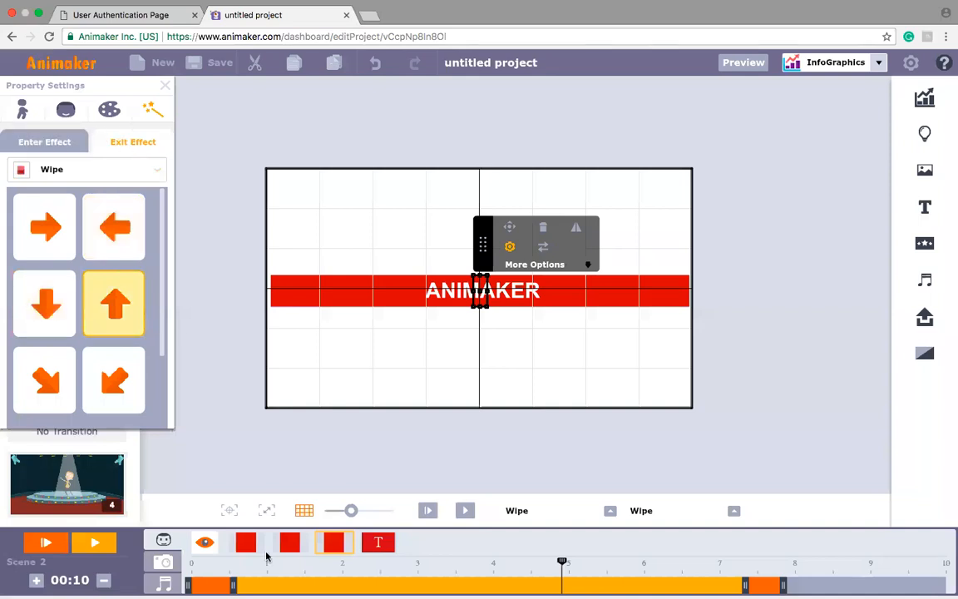
Step: Shorten the right red bar to end at about 7 seconds and give it a right-to-left Wipe exit effect
{"action": "left_click", "coordinate": [298, 545]}
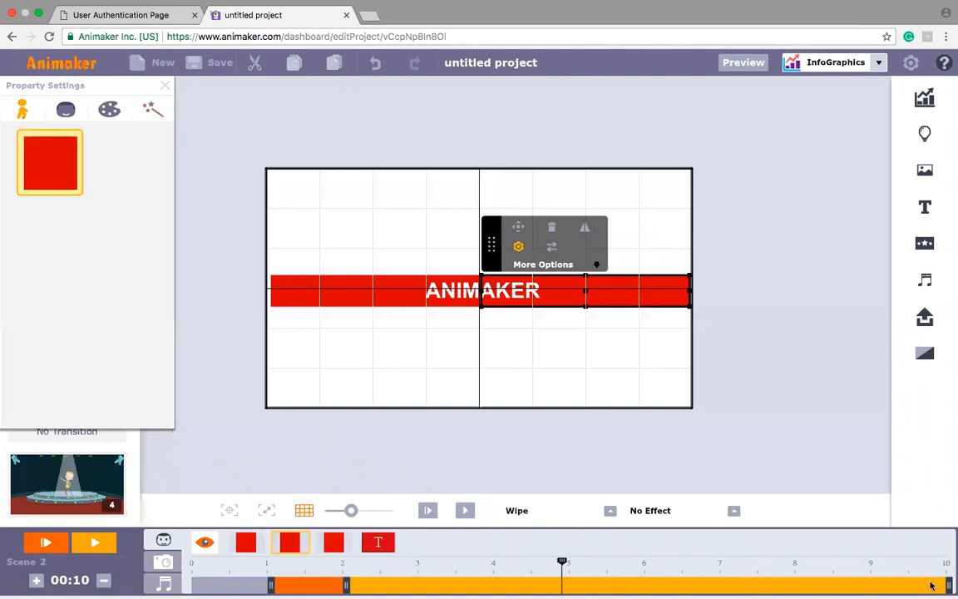
{"action": "left_click_drag", "start_coordinate": [951, 585], "coordinate": [719, 586]}
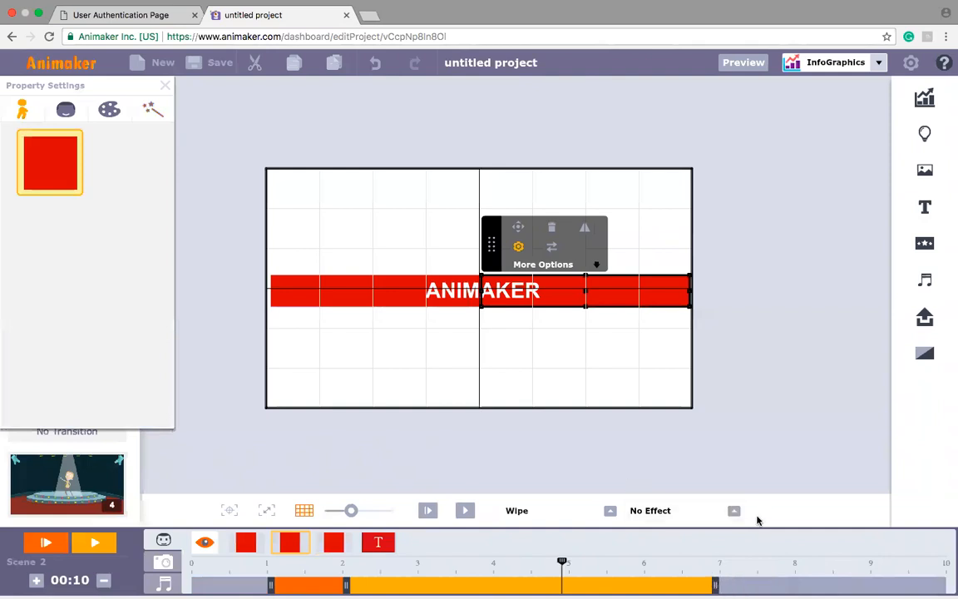
{"action": "left_click", "coordinate": [735, 511]}
{"action": "left_click_drag", "start_coordinate": [742, 422], "coordinate": [741, 436]}
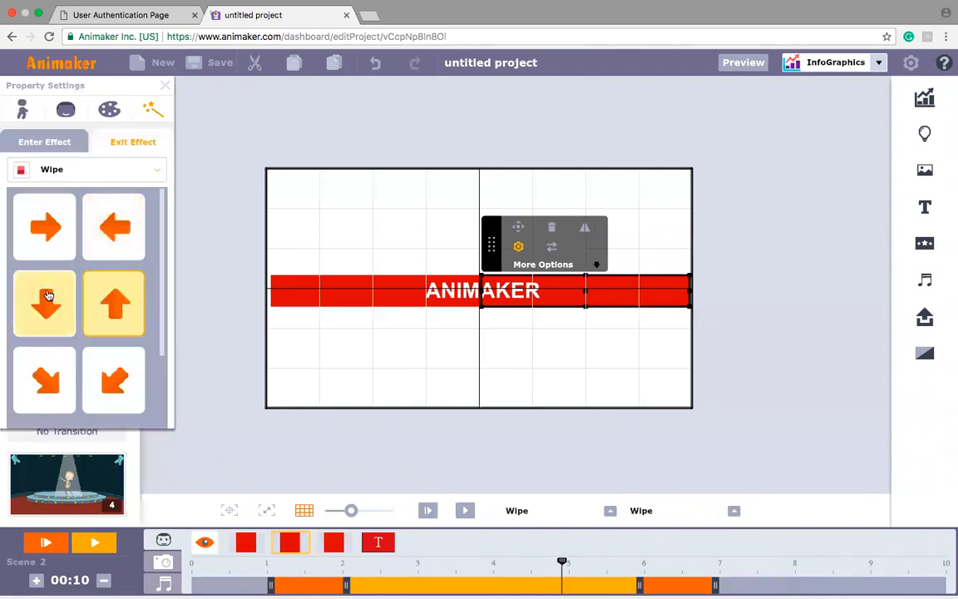
{"action": "left_click", "coordinate": [32, 149]}
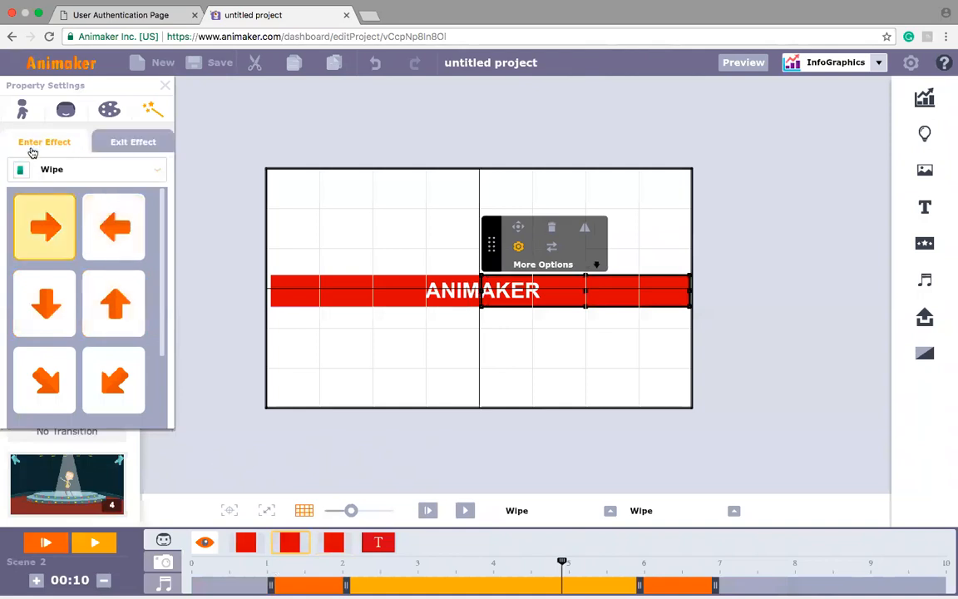
{"action": "left_click", "coordinate": [108, 142]}
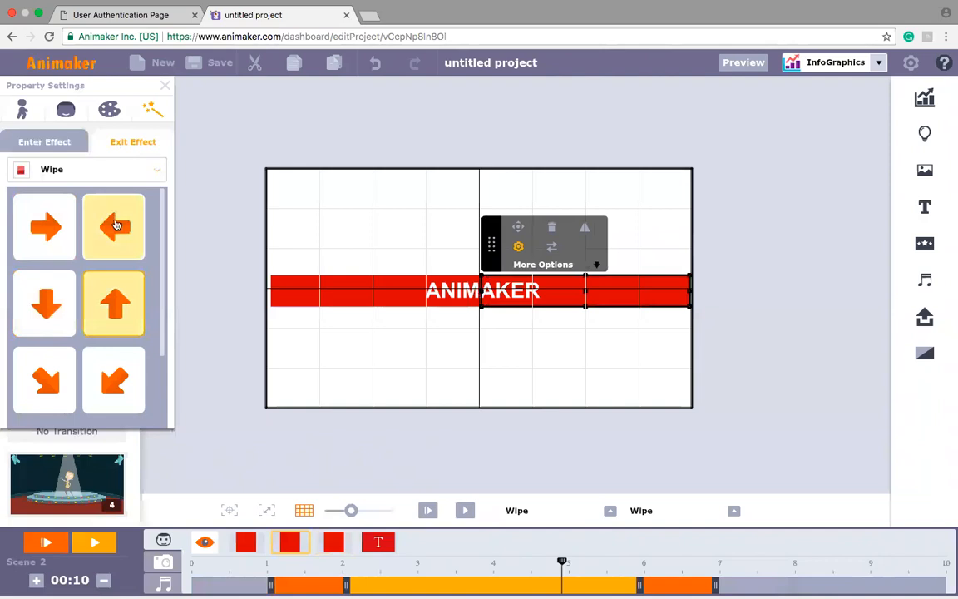
{"action": "left_click", "coordinate": [120, 251]}
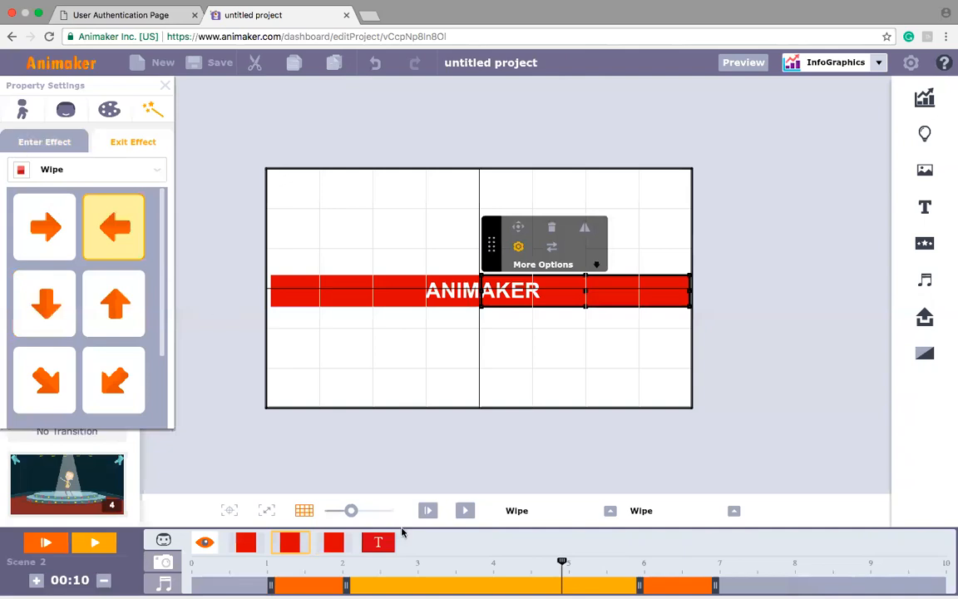
Step: Shorten the left red bar to end at about 7 seconds and give it a Wipe exit effect running right to left
{"action": "left_click", "coordinate": [230, 542]}
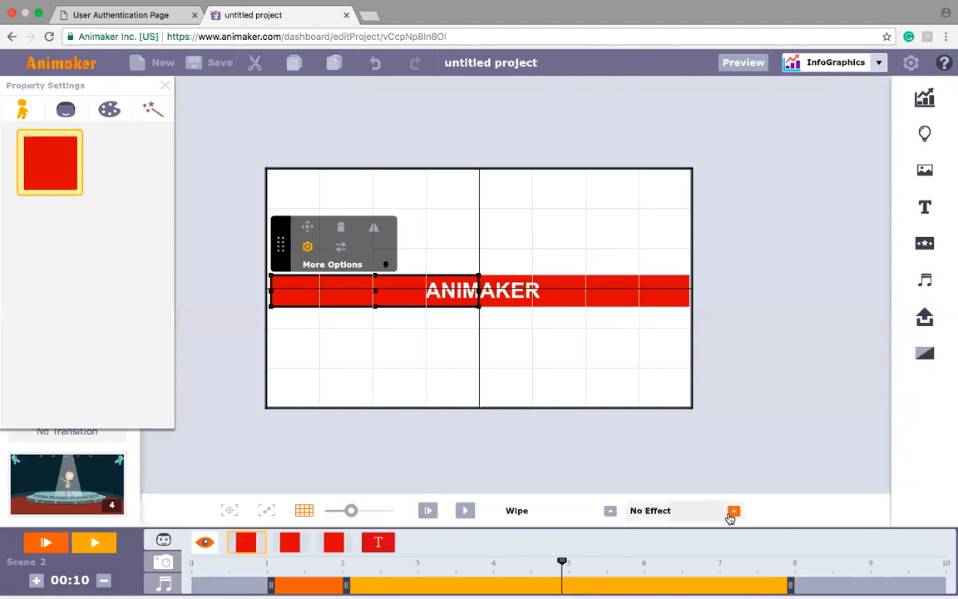
{"action": "left_click_drag", "start_coordinate": [789, 588], "coordinate": [720, 588]}
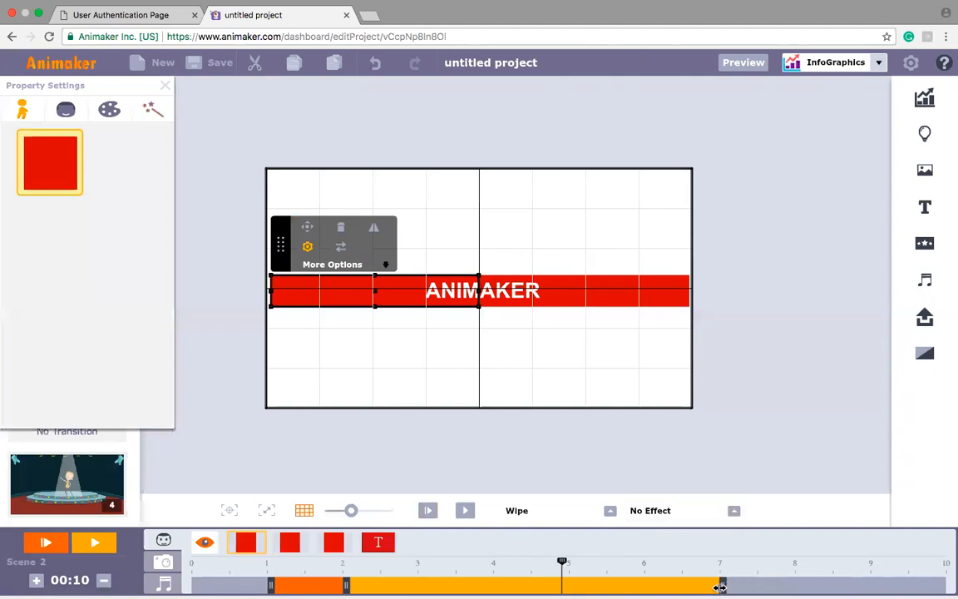
{"action": "left_click", "coordinate": [735, 510]}
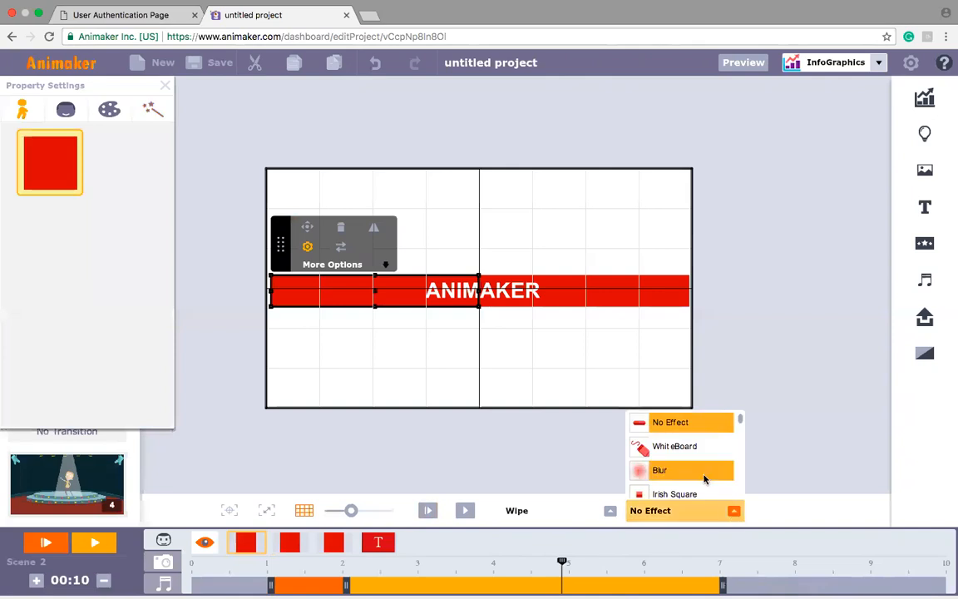
{"action": "scroll", "coordinate": [740, 421], "scroll_direction": "down", "scroll_amount": 2}
{"action": "scroll", "coordinate": [740, 431], "scroll_direction": "down", "scroll_amount": 2}
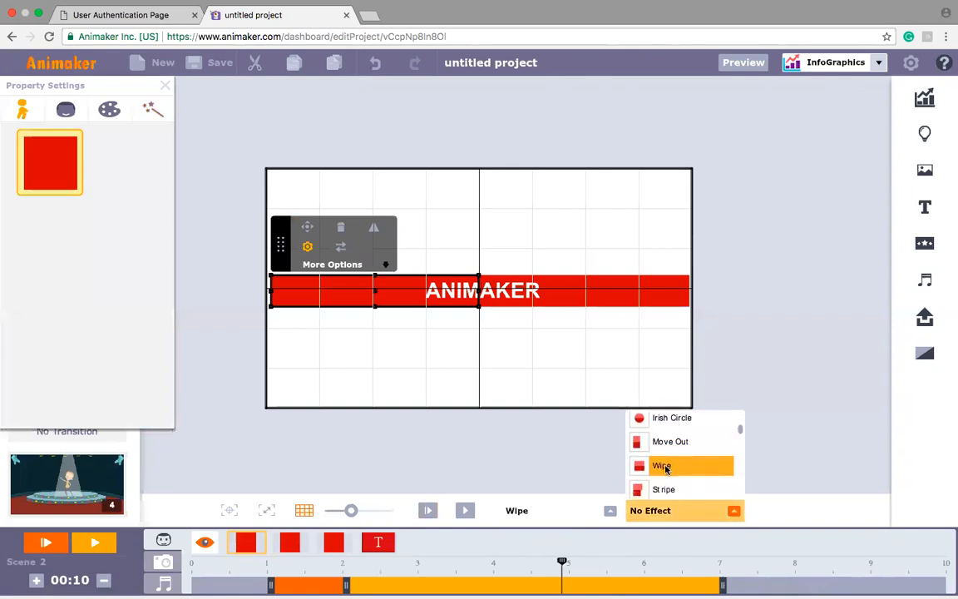
{"action": "left_click", "coordinate": [665, 467]}
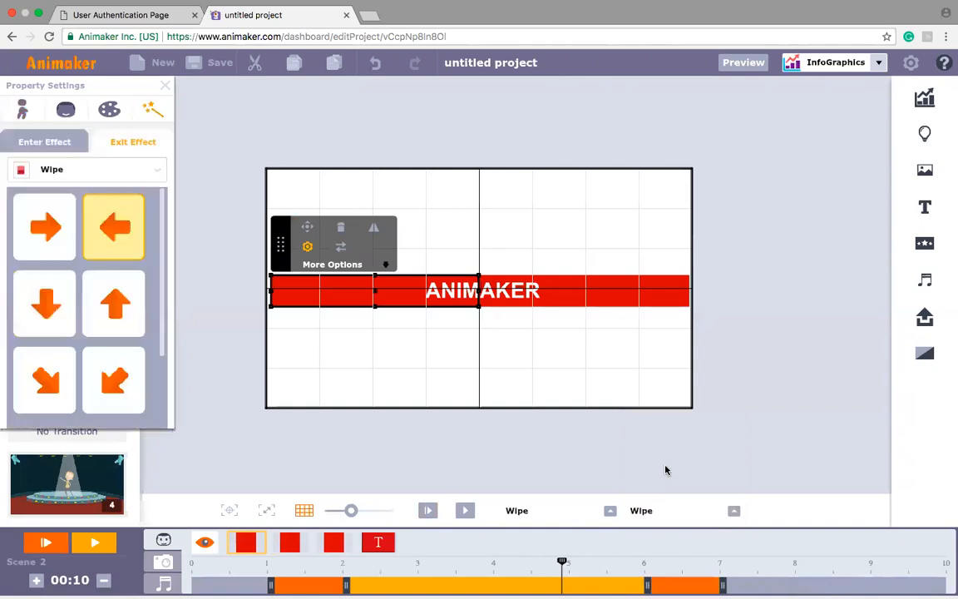
{"action": "left_click", "coordinate": [32, 145]}
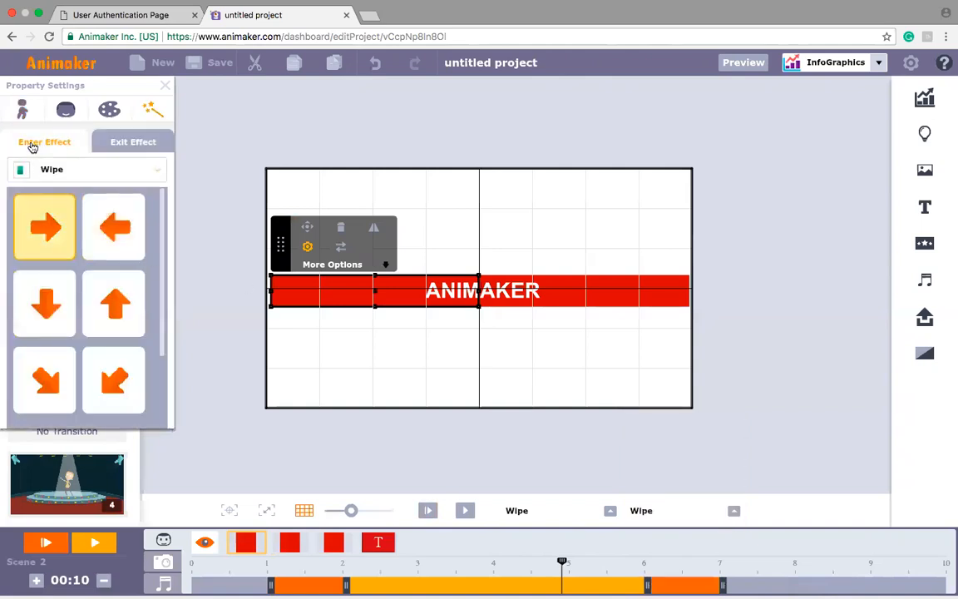
{"action": "left_click", "coordinate": [119, 145]}
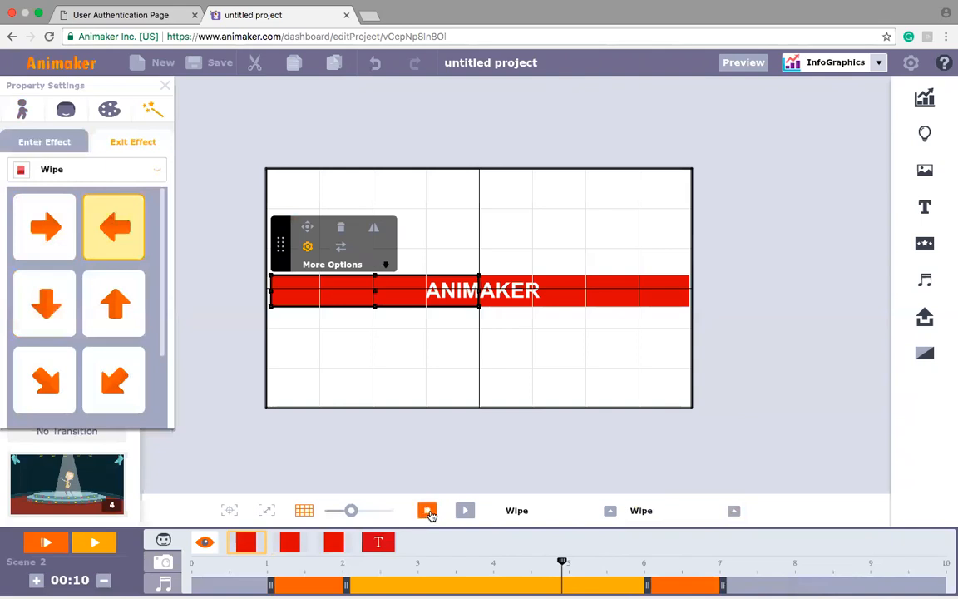
Step: Preview the title animation and close the left red bar's property settings
{"action": "left_click", "coordinate": [429, 512]}
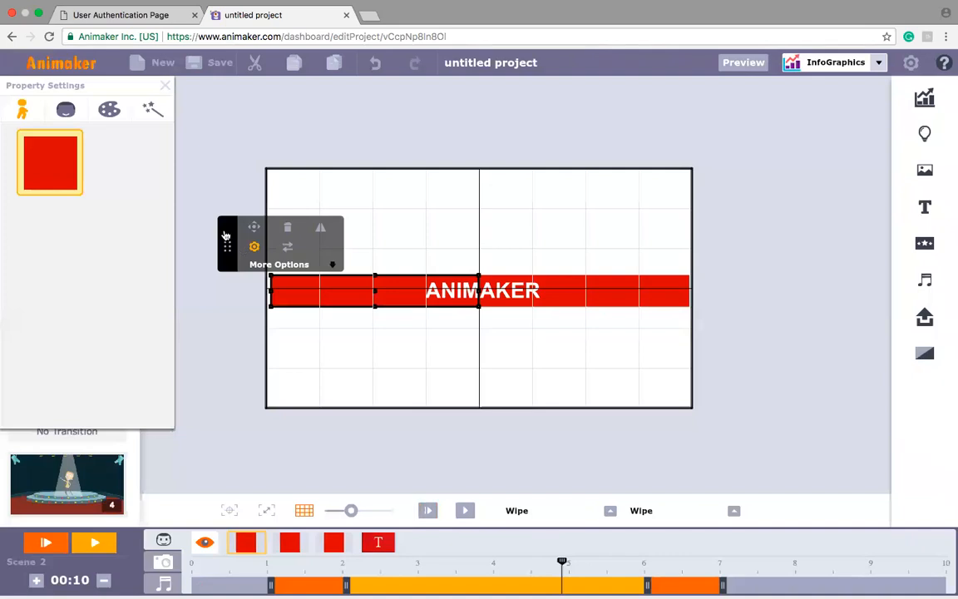
{"action": "left_click", "coordinate": [164, 88]}
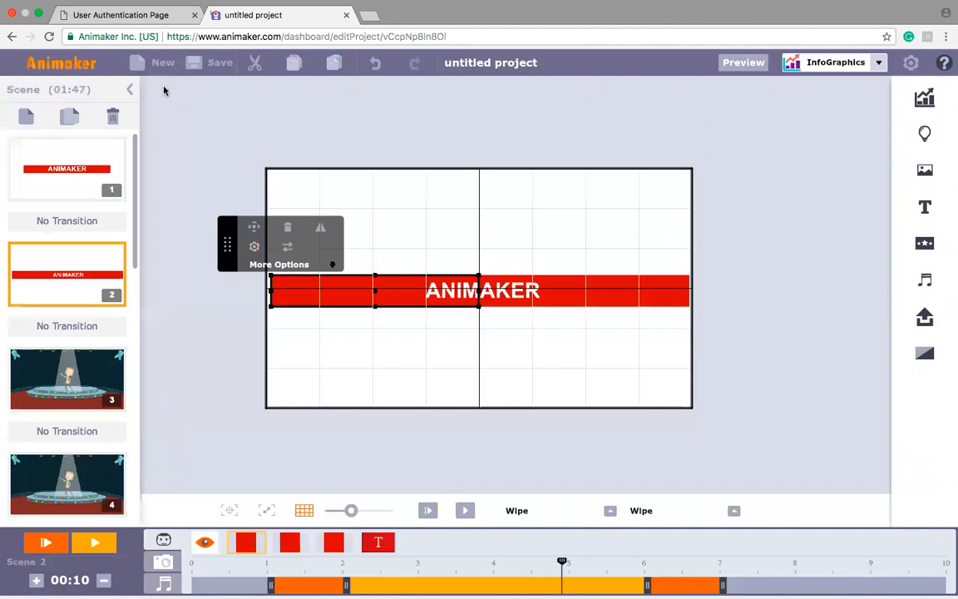
Step: Stop the meeting's screen share
{"action": "mouse_move", "coordinate": [595, 10]}
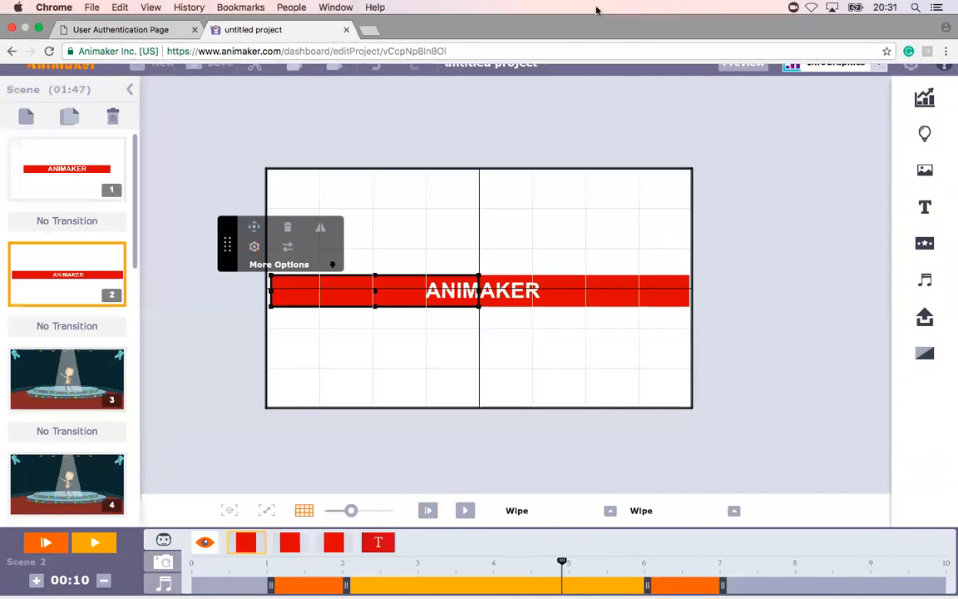
{"action": "left_click", "coordinate": [793, 8]}
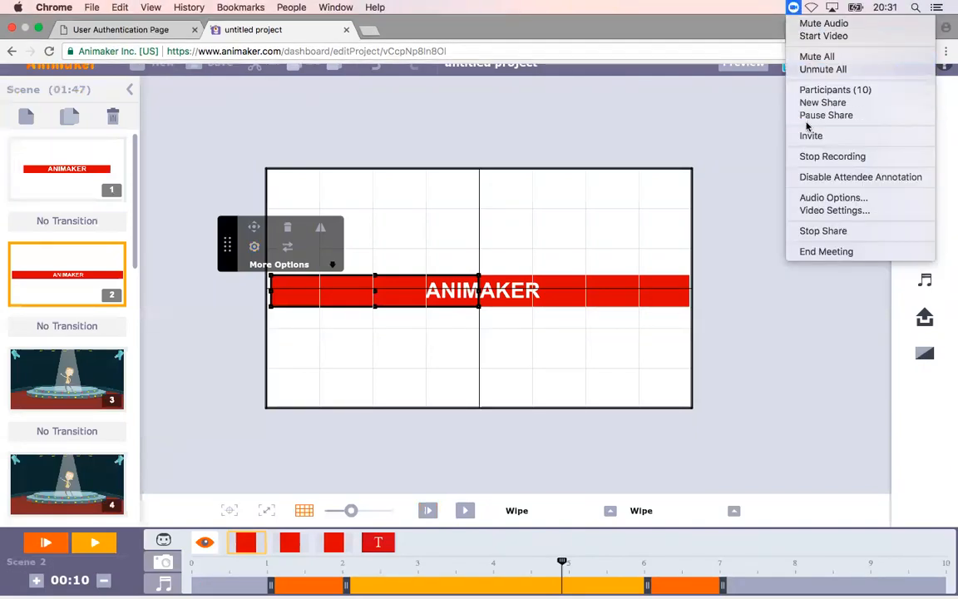
{"action": "left_click", "coordinate": [822, 231]}
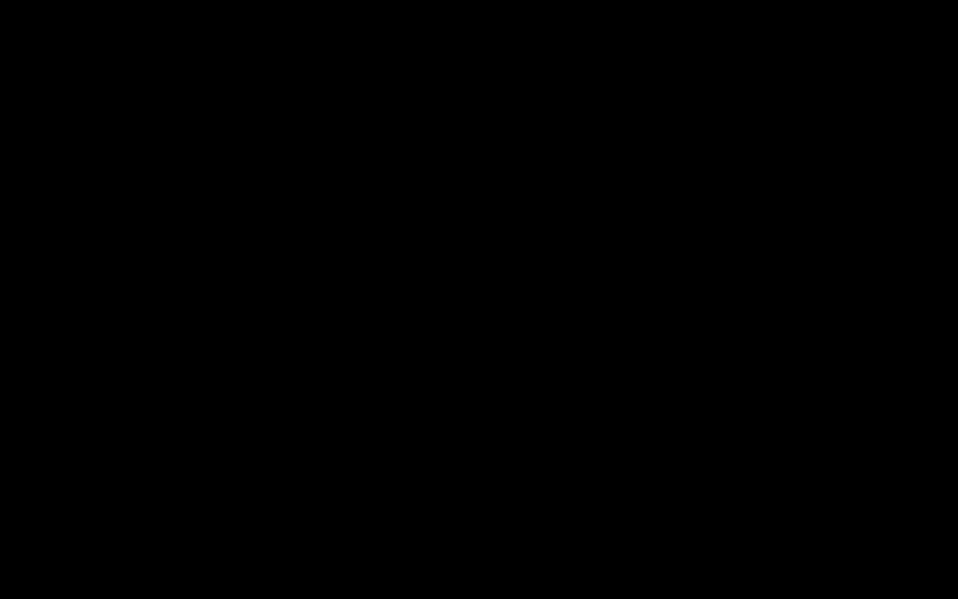